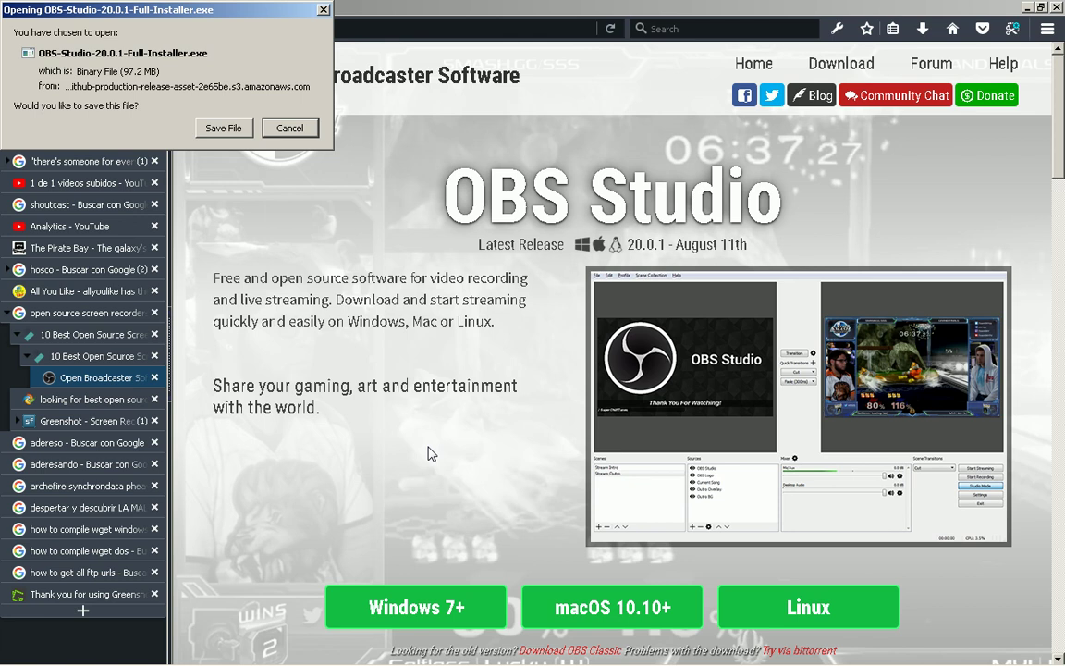
- Save OBS-Studio-20.0.1-Full-Installer.exe to the Desktop and run the downloaded installer
click(218, 127)
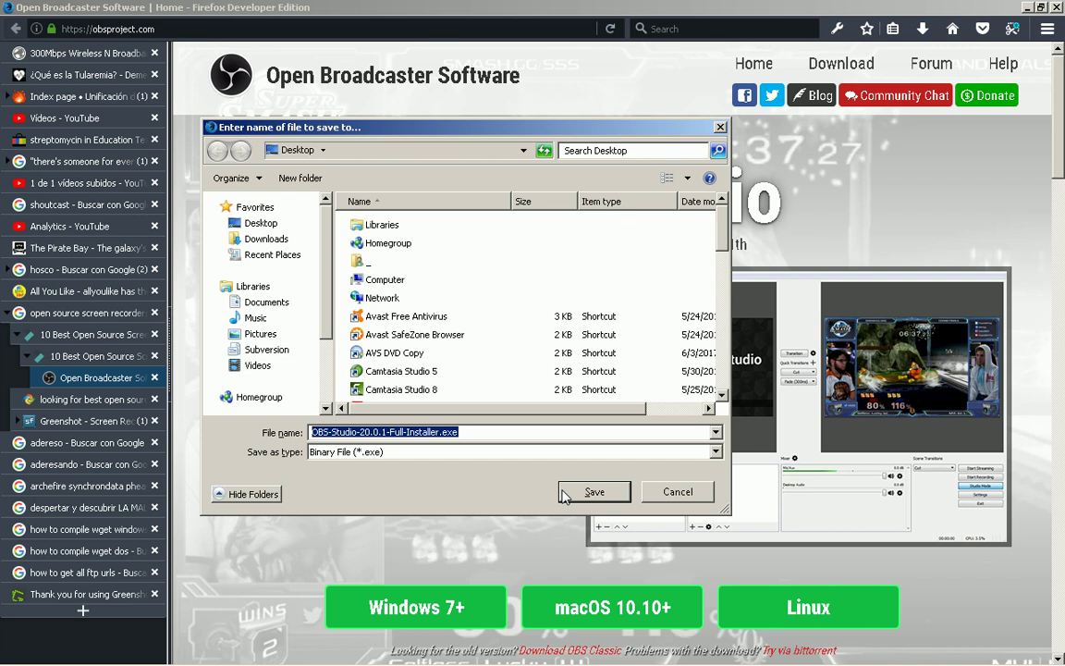
click(566, 498)
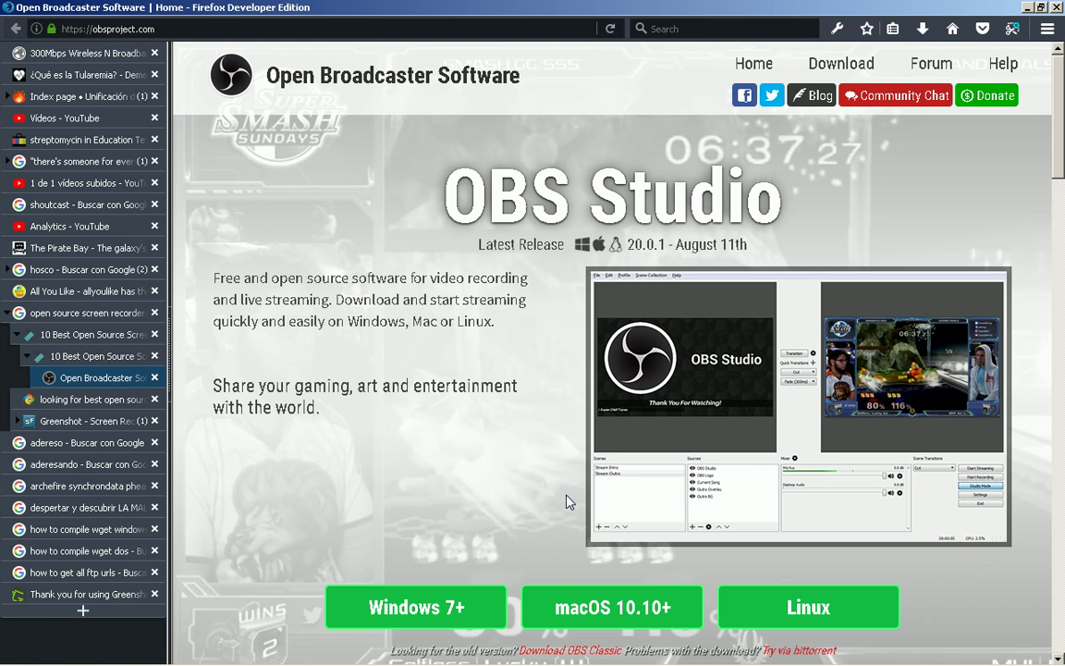
click(923, 33)
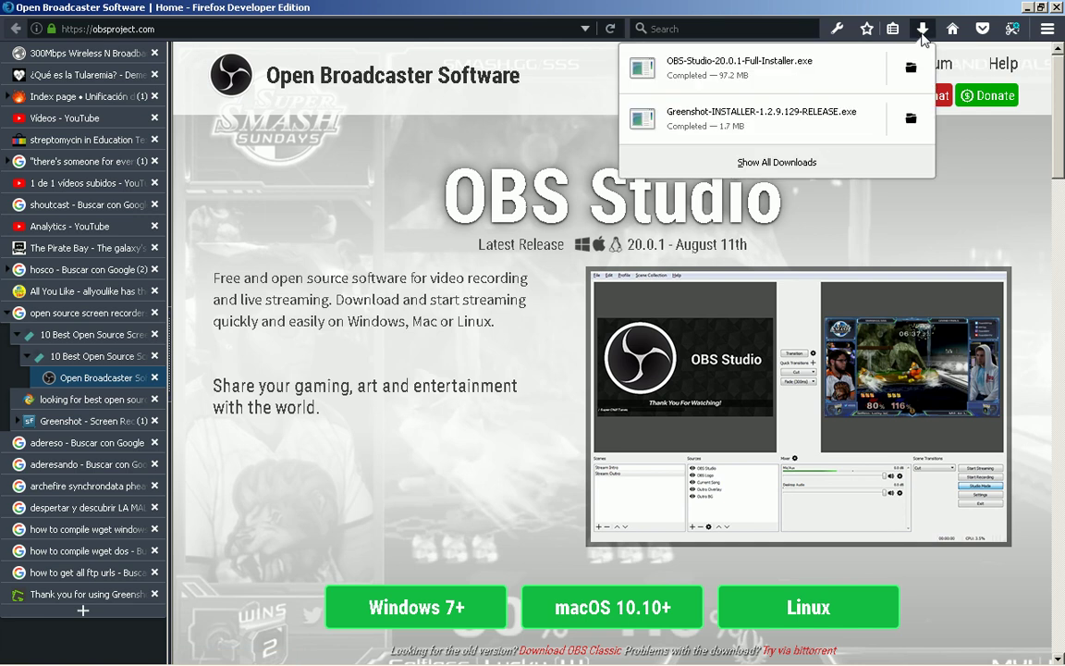
click(780, 81)
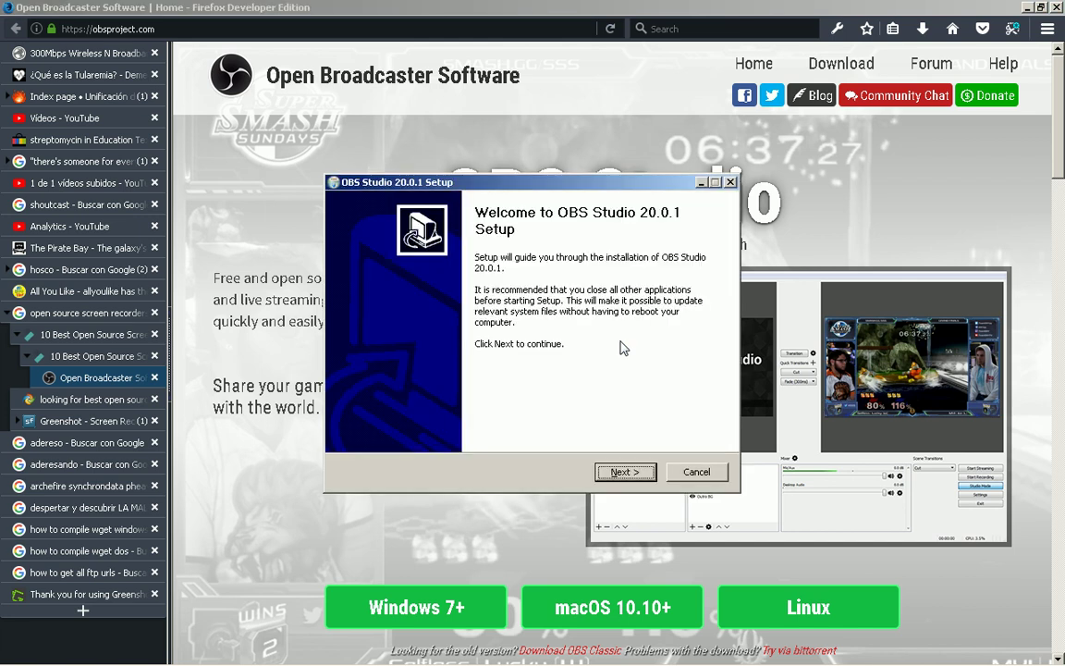
- Accept the OBS Studio license agreement and keep C:\Program Files\obs-studio as the destination folder
click(626, 473)
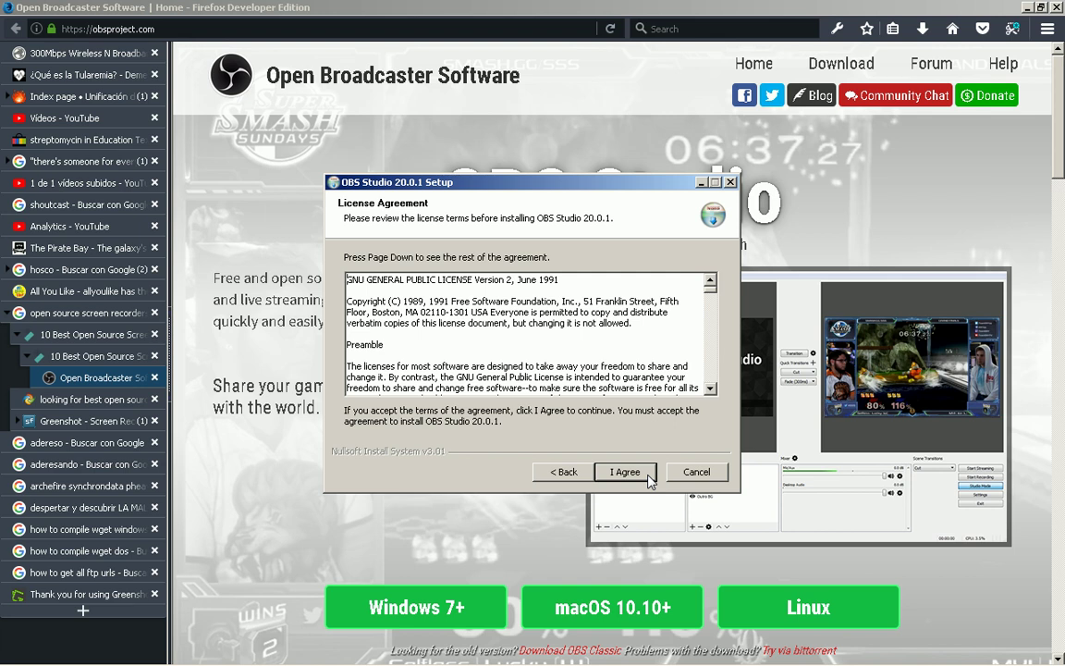
click(649, 475)
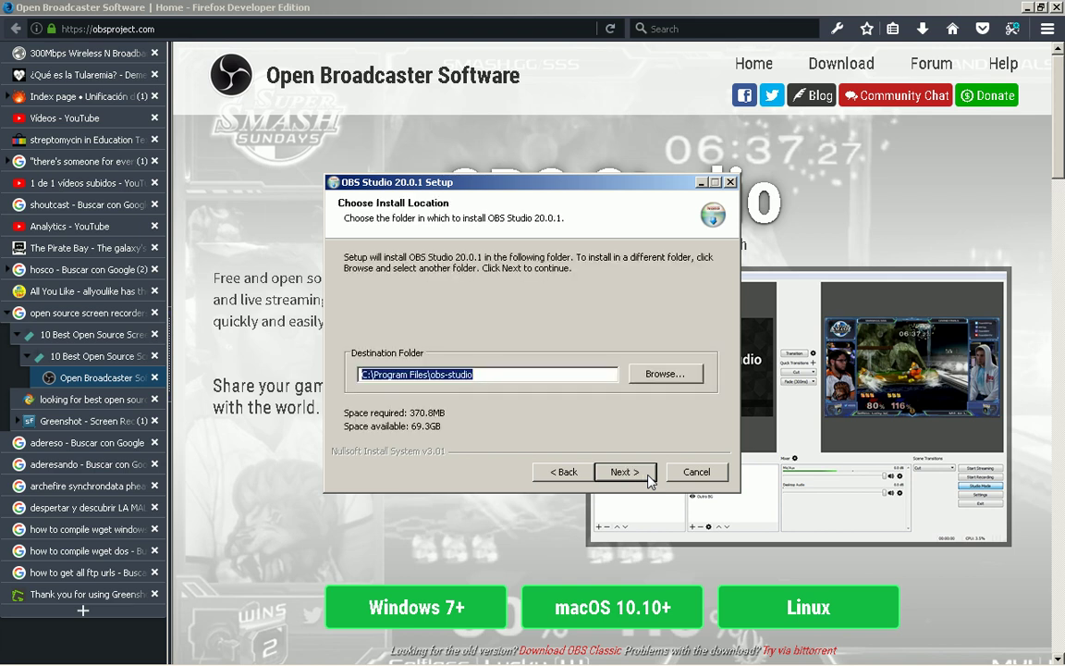
click(649, 475)
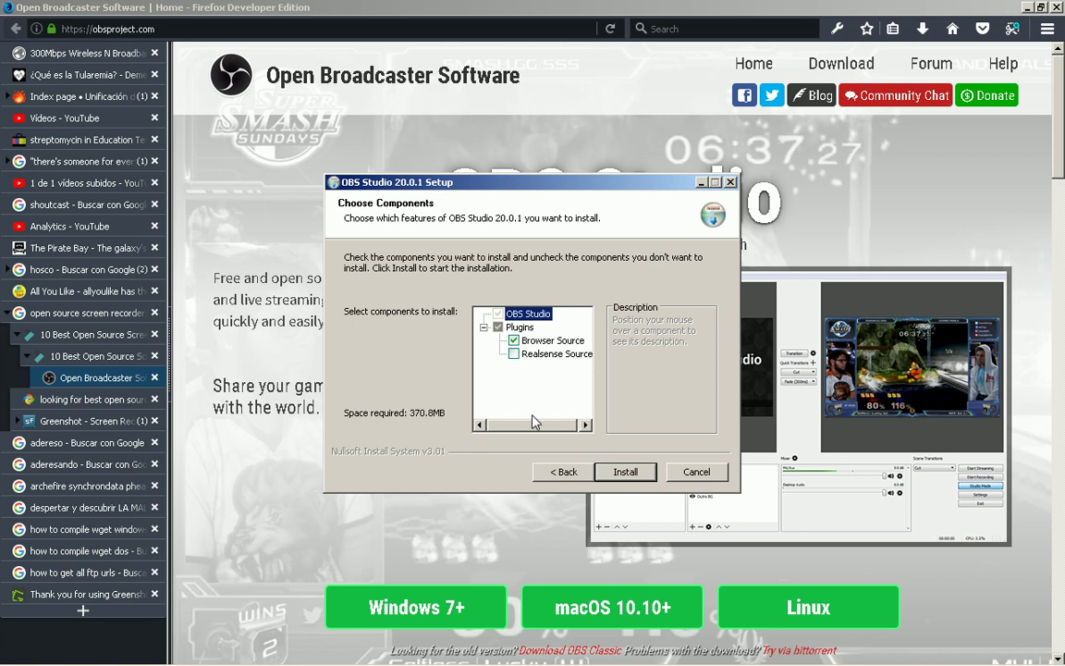
- Add the Realsense Source plugin to the components and start the OBS Studio installation
key(Down)
key(Down)
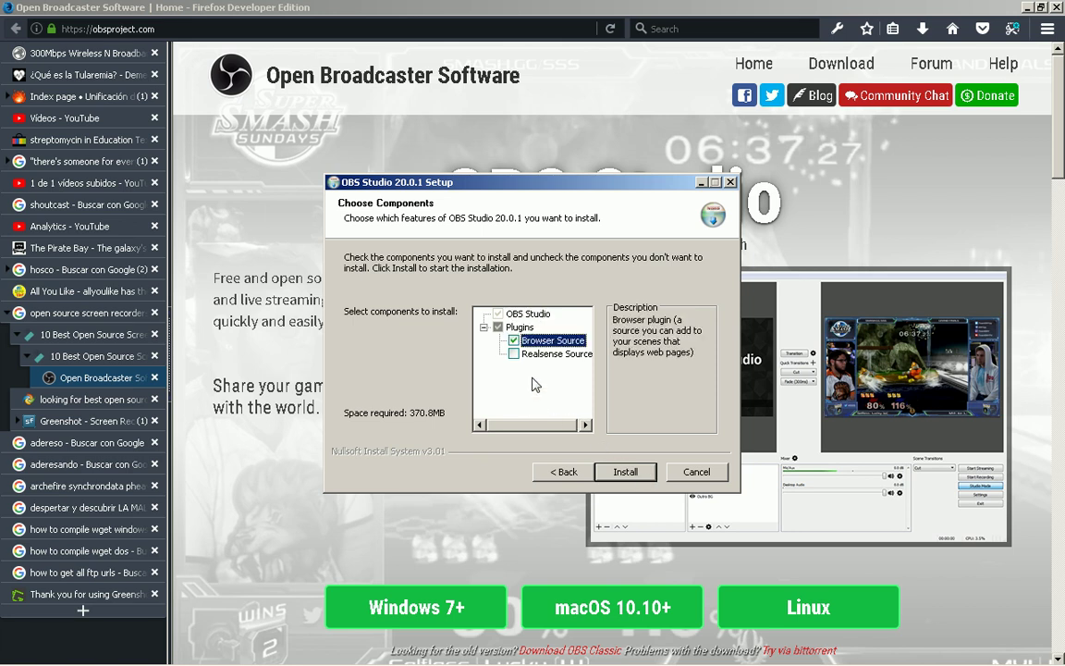
key(Down)
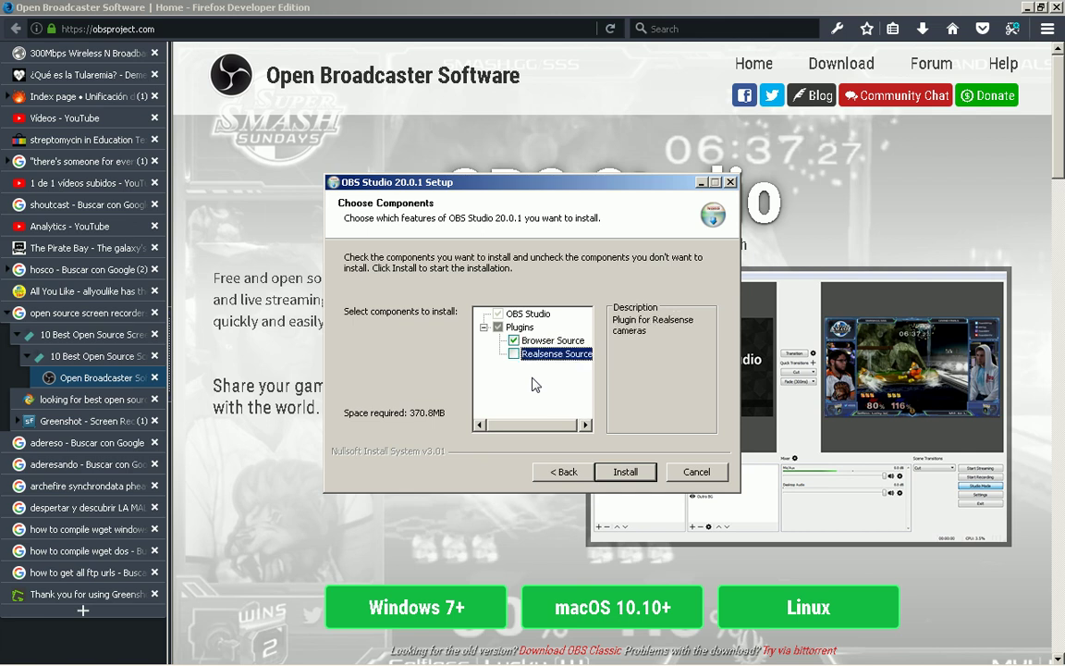
key(space)
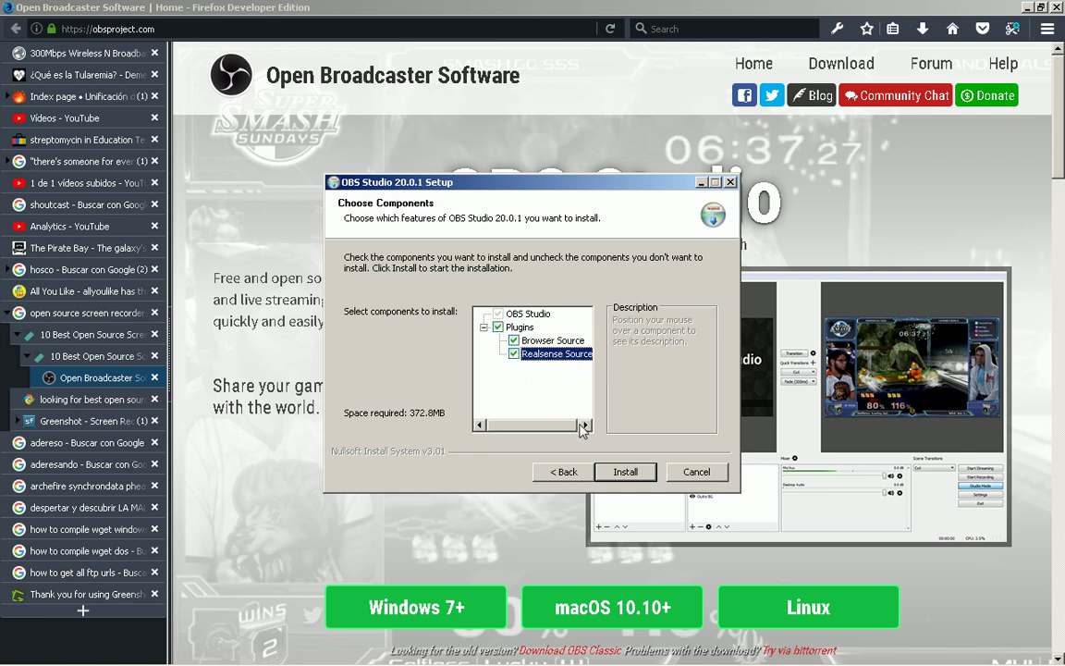
click(612, 472)
key(space)
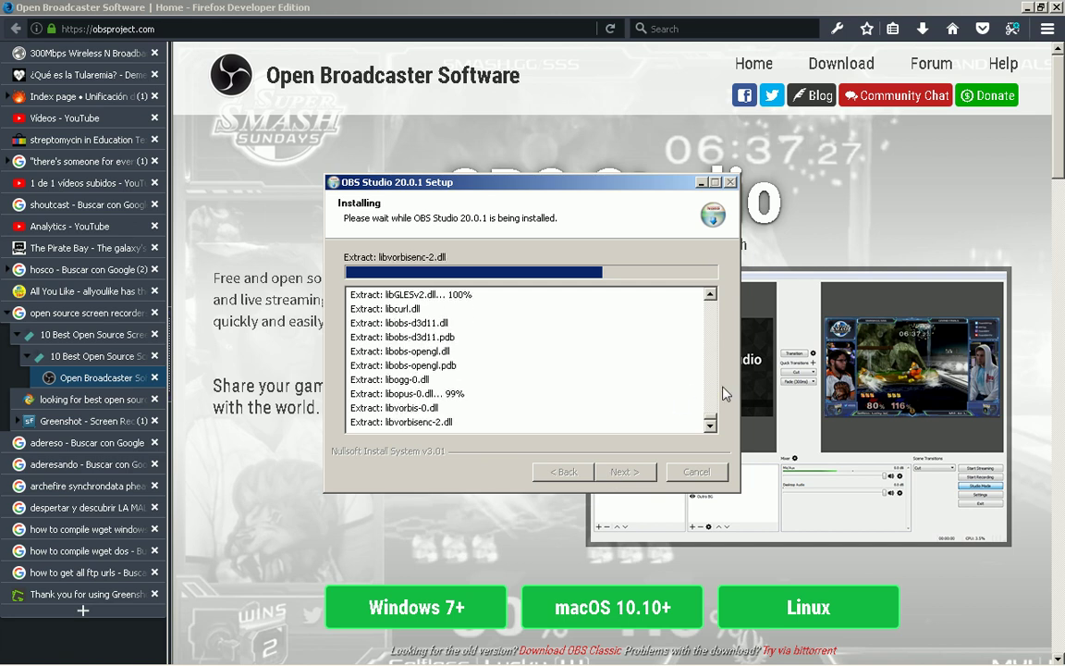
scroll(639, 347, up, 4)
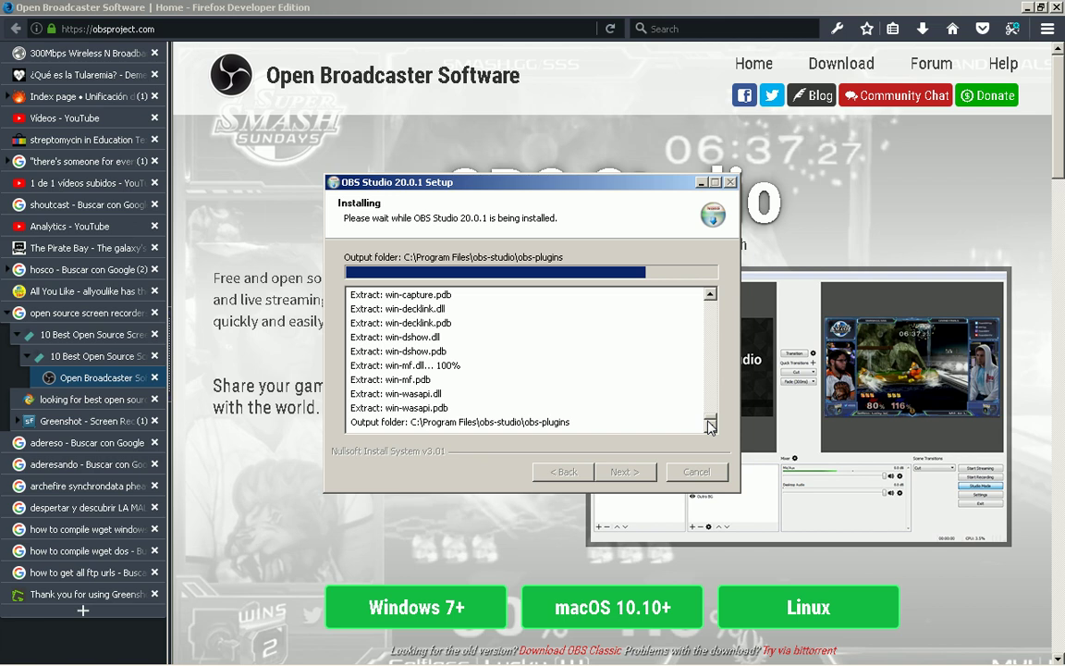
click(710, 295)
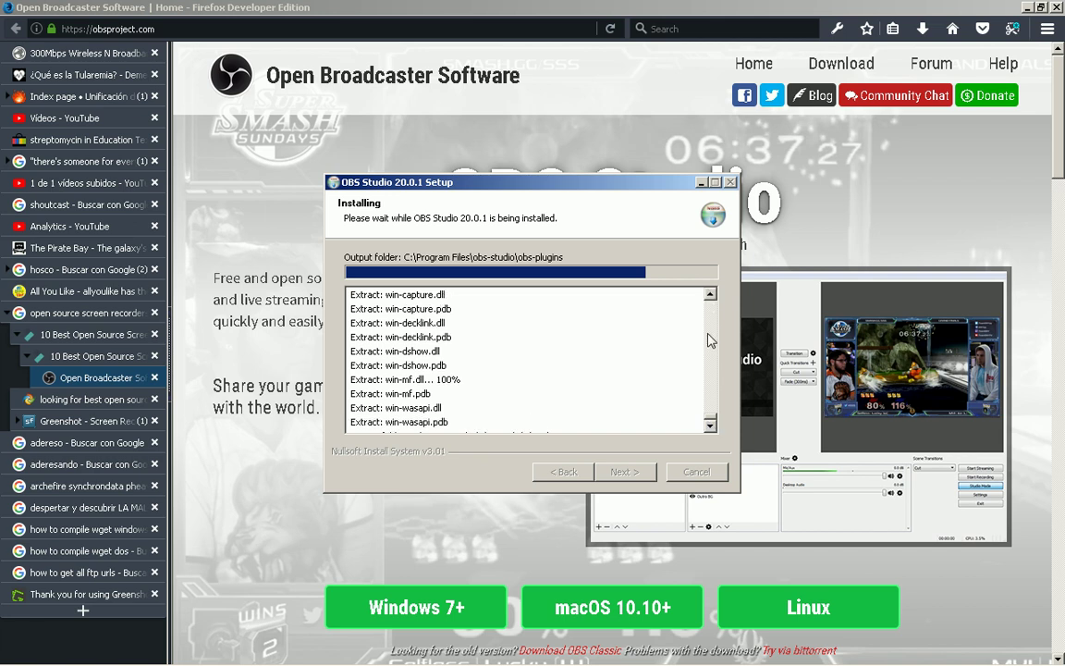
click(711, 425)
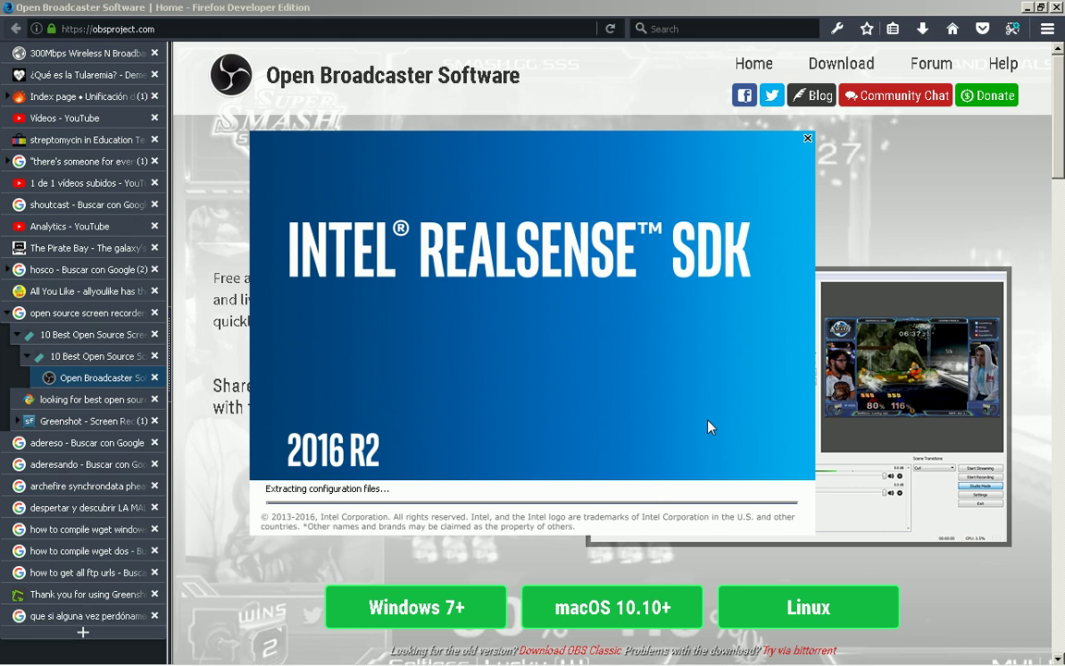
- Switch to the Intel RealSense SDK Runtime installer, try to proceed with its installation and close it
key(alt+Tab)
key(shift+Tab)
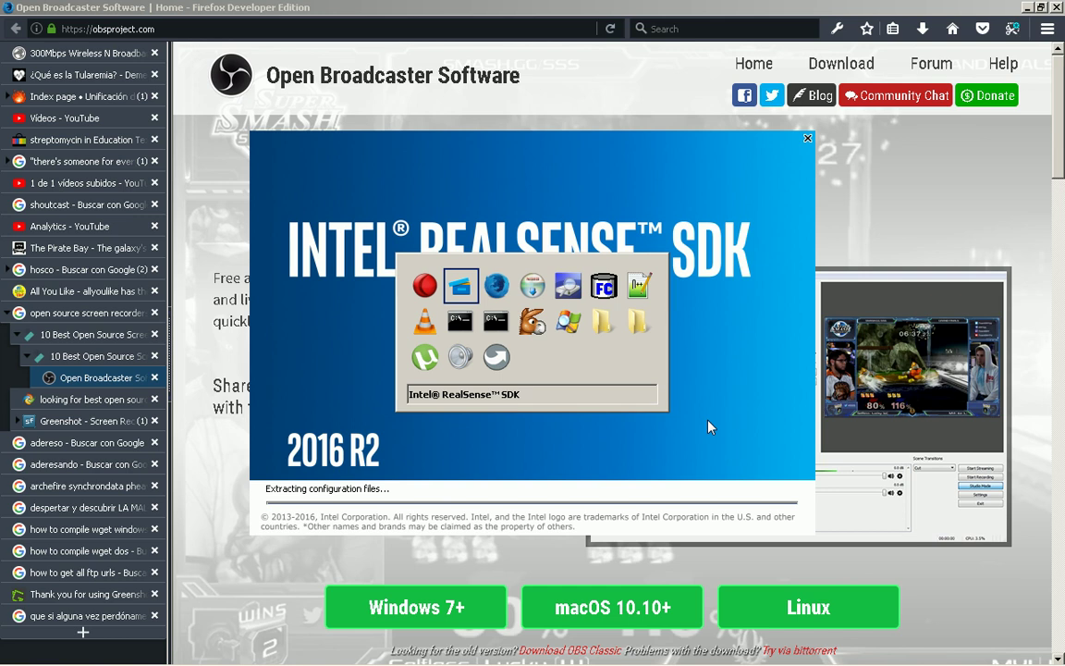
key(alt+Tab)
key(Tab)
key(alt+Tab)
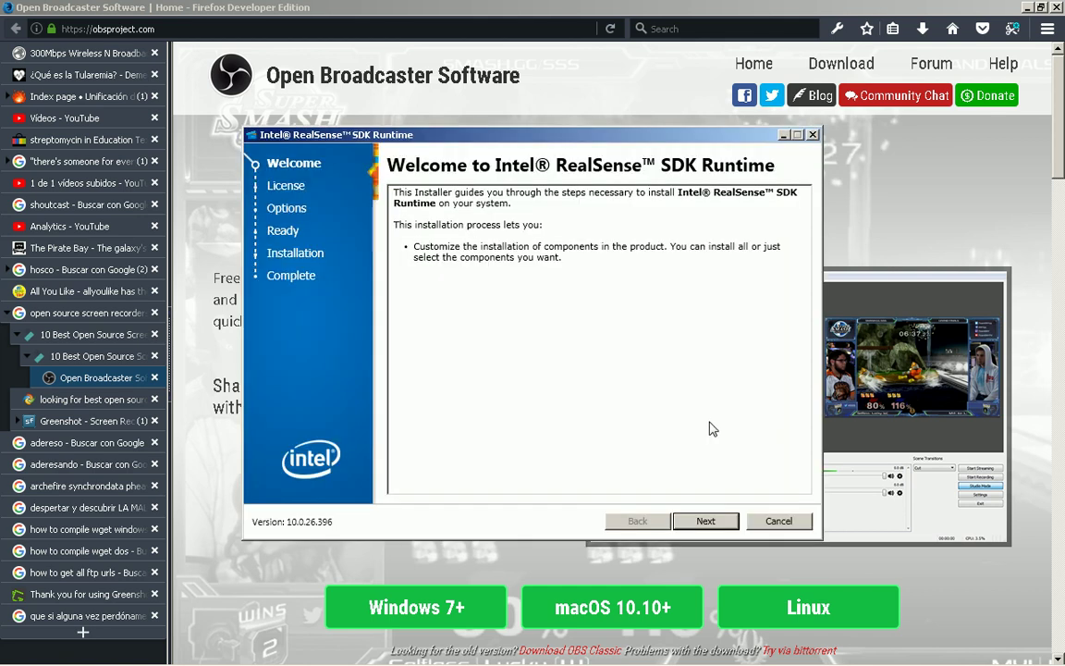
click(706, 521)
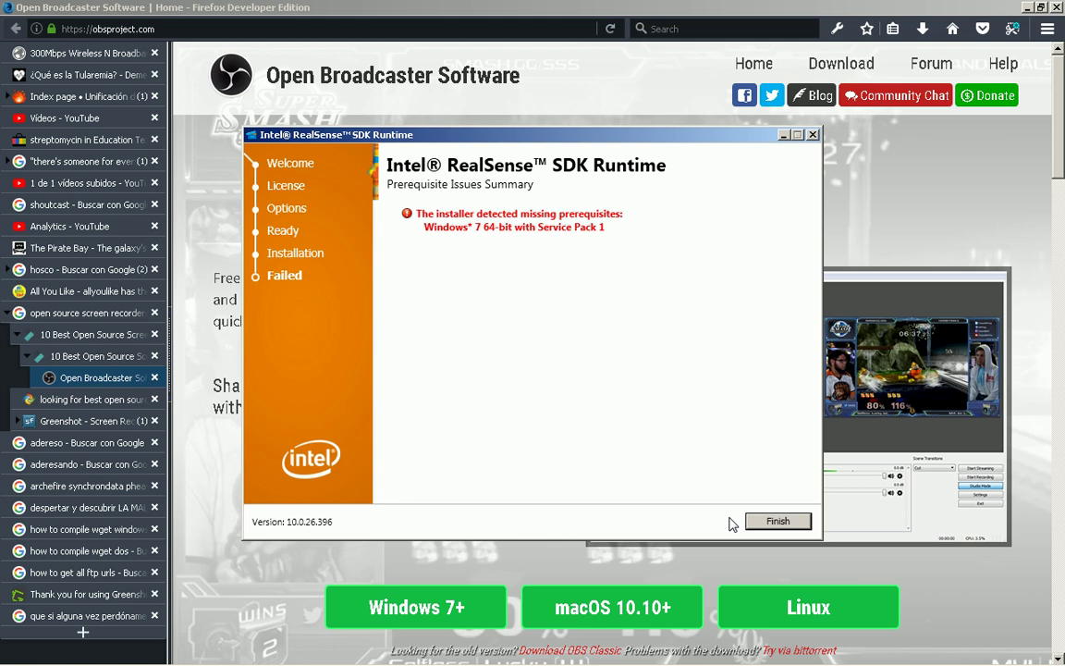
click(776, 522)
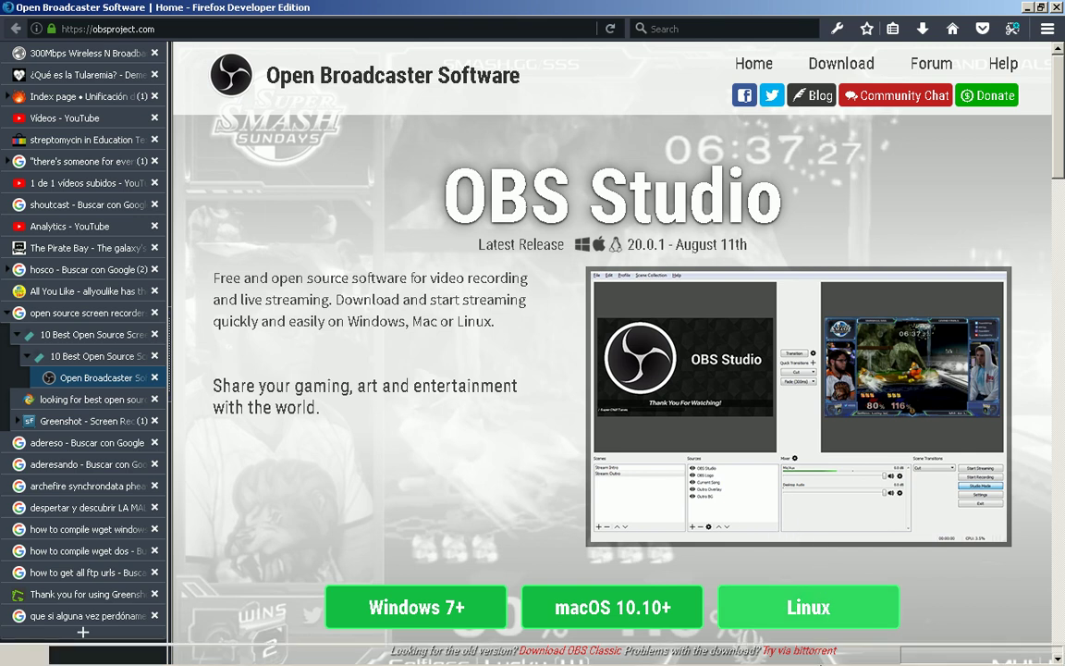
- Return to the OBS Studio setup, finish it with the program launched, and accept the program's license agreement
mouse_move(888, 658)
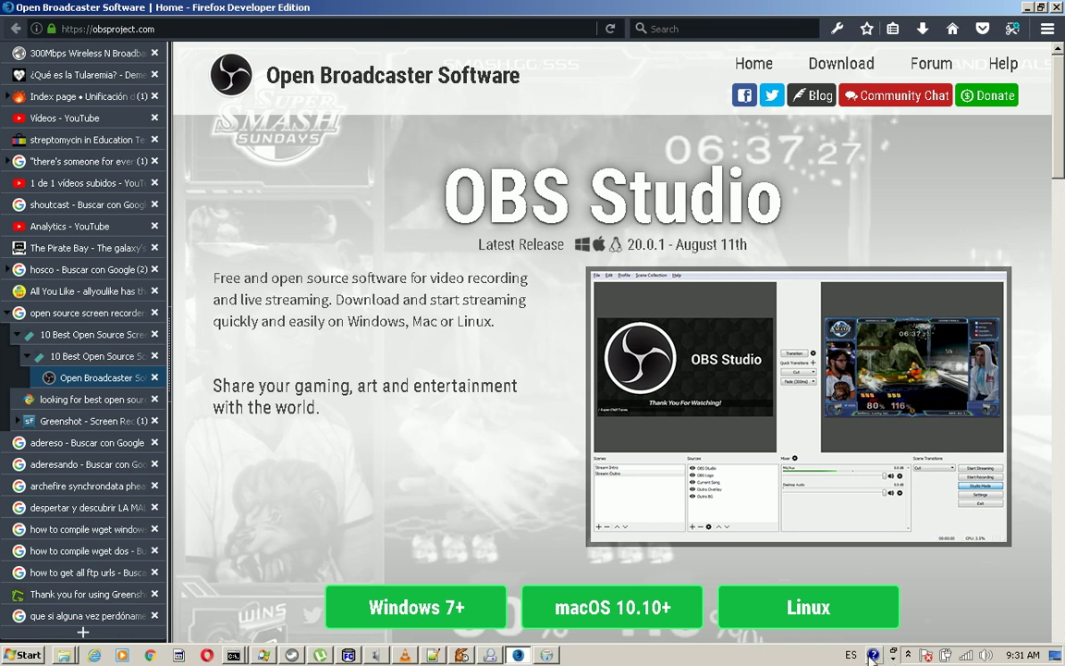
click(548, 655)
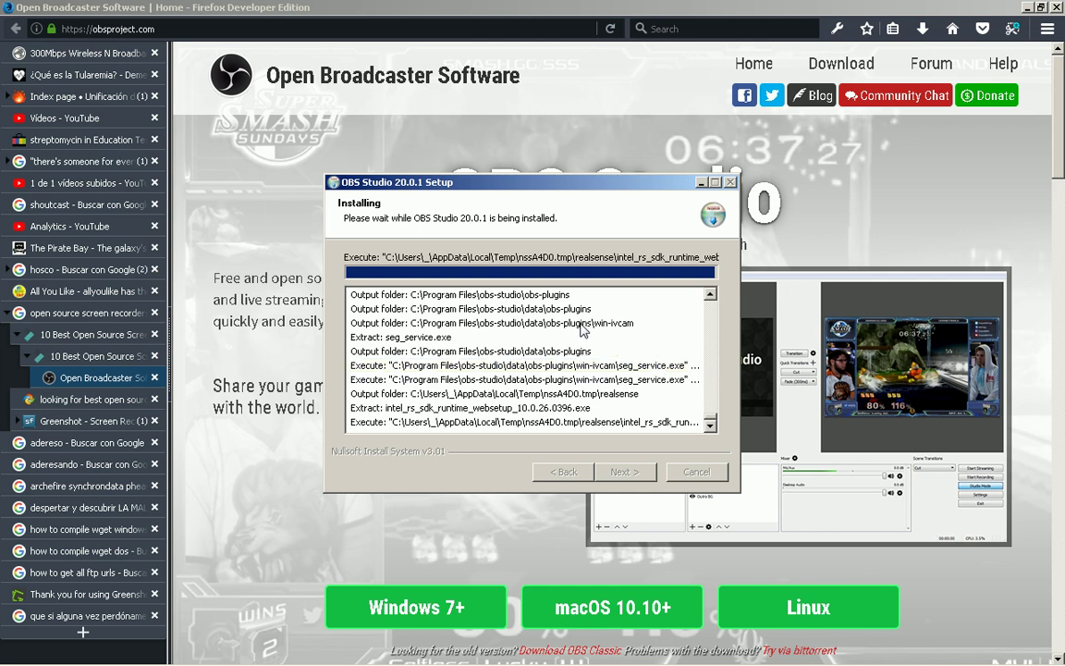
scroll(581, 331, up, 2)
click(625, 472)
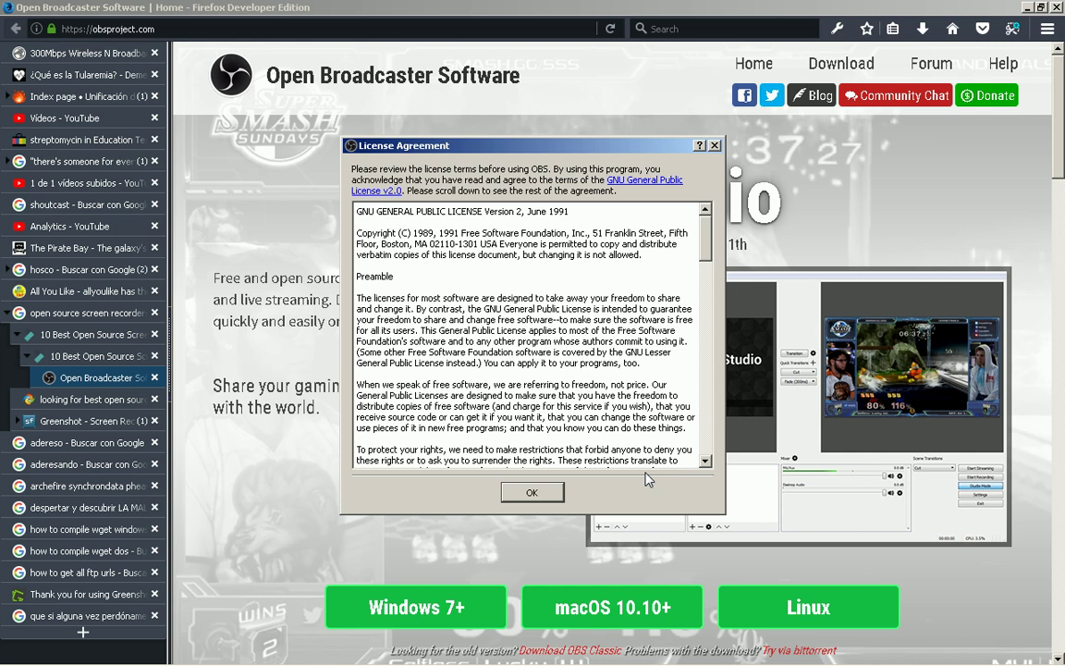
click(534, 492)
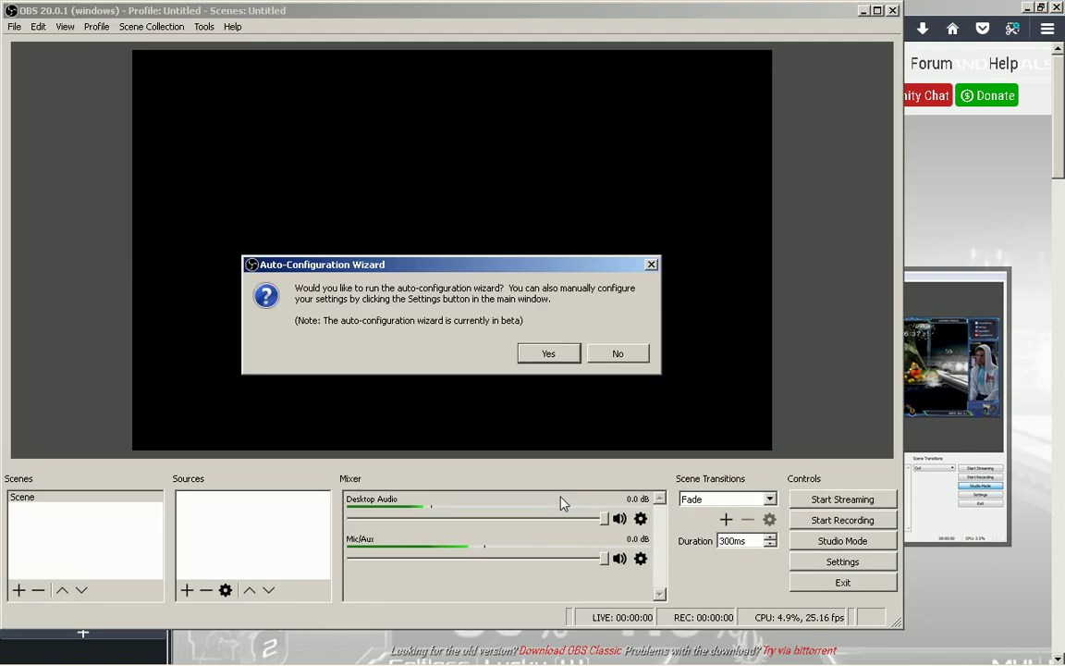
- Try to run the auto-configuration wizard optimized just for recording, with the FPS set to Use Current (30)
click(548, 354)
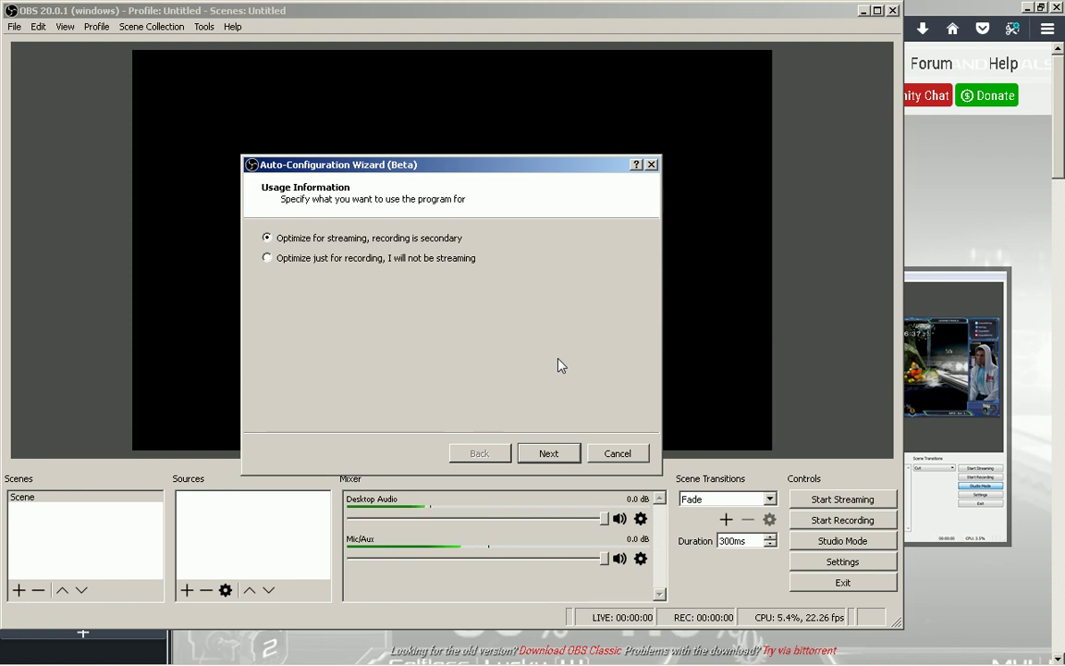
click(443, 263)
click(571, 455)
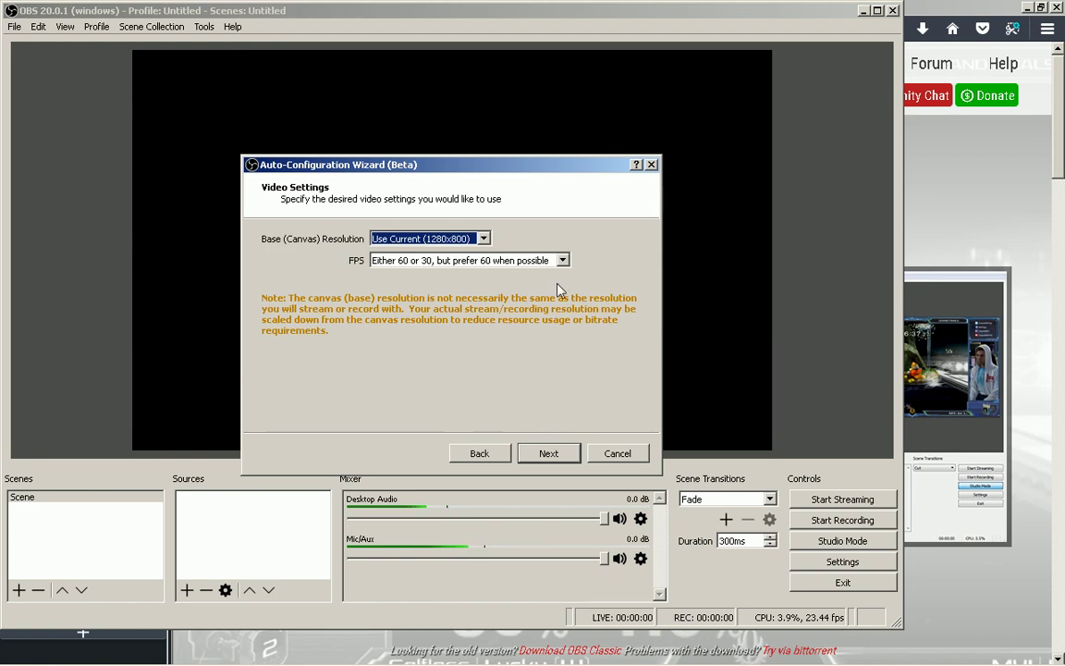
click(464, 261)
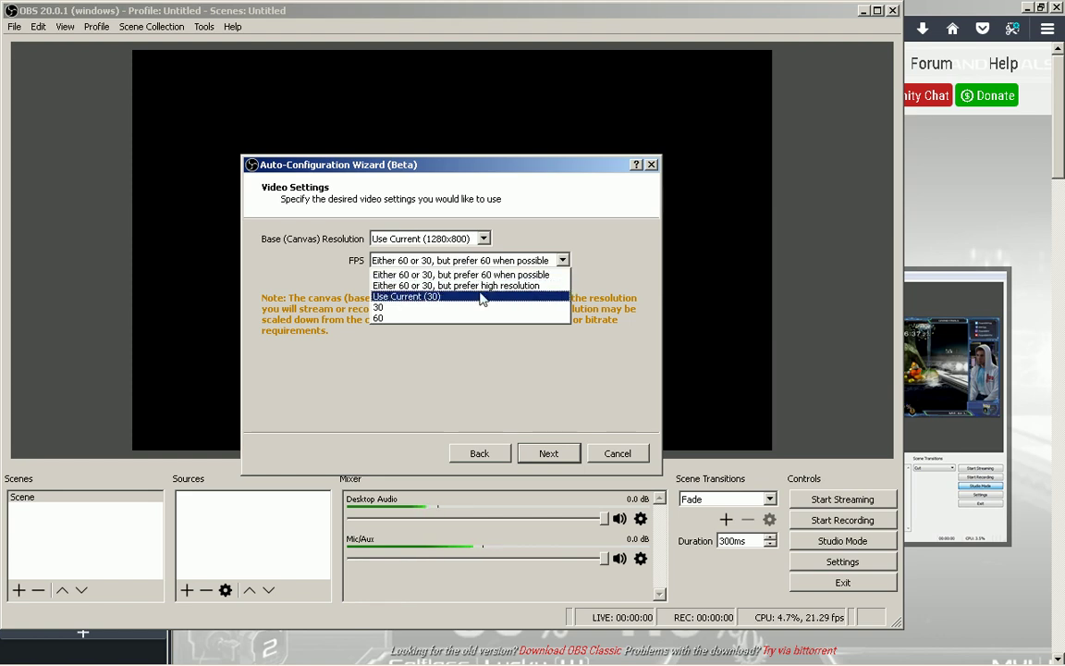
click(482, 297)
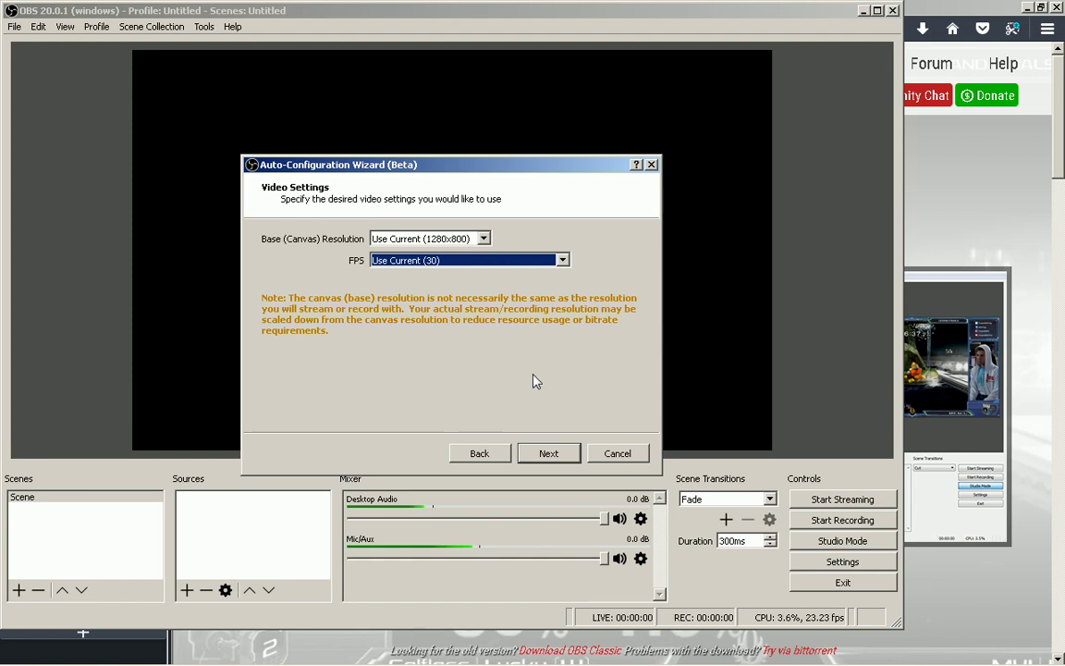
click(548, 453)
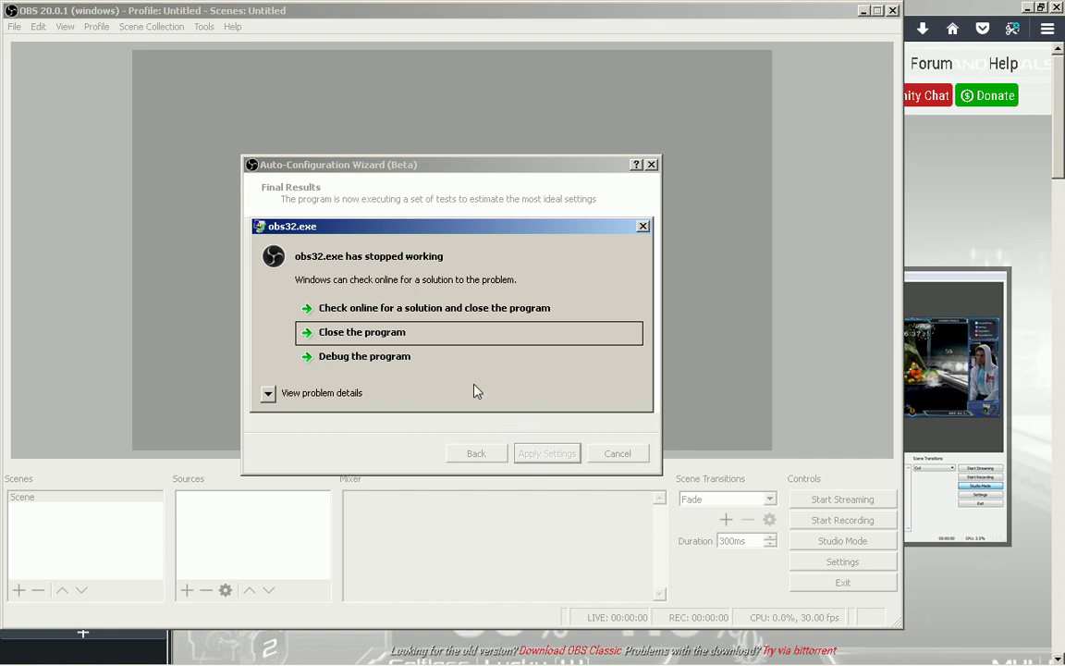
- Close the unresponsive obs32.exe and relaunch OBS Studio (32bit) from the installed programs
click(433, 335)
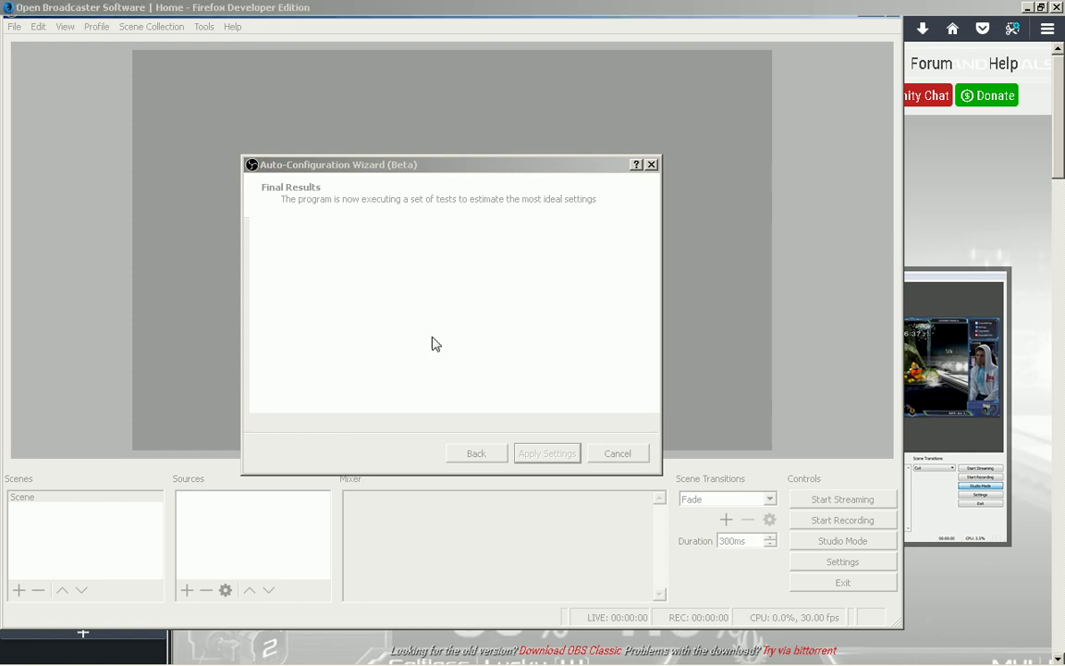
key(alt+Tab)
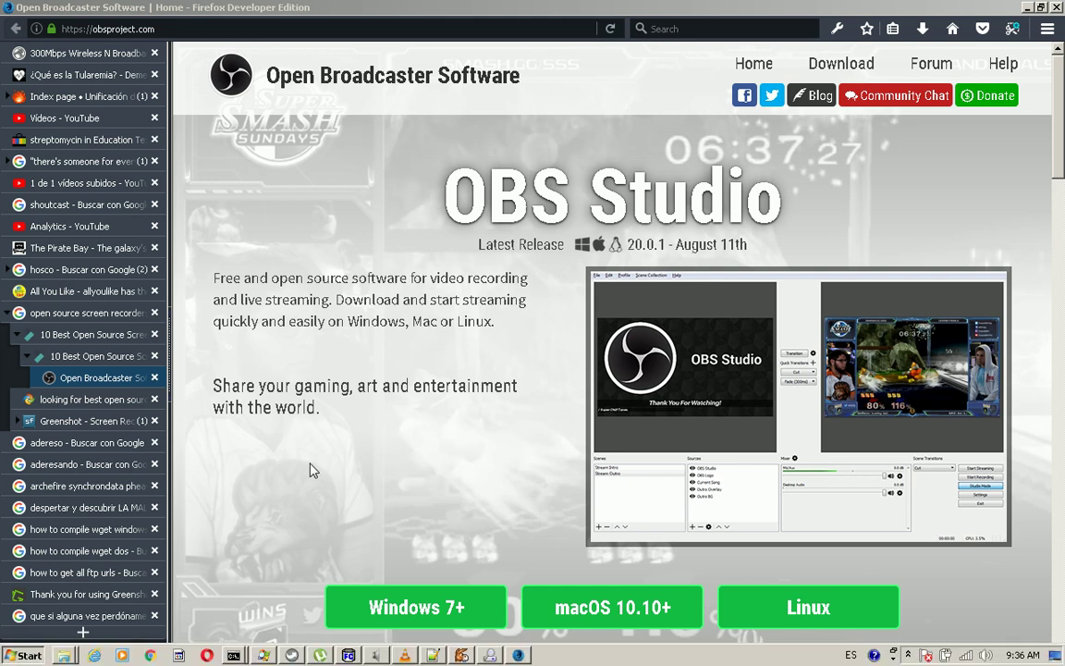
key(super)
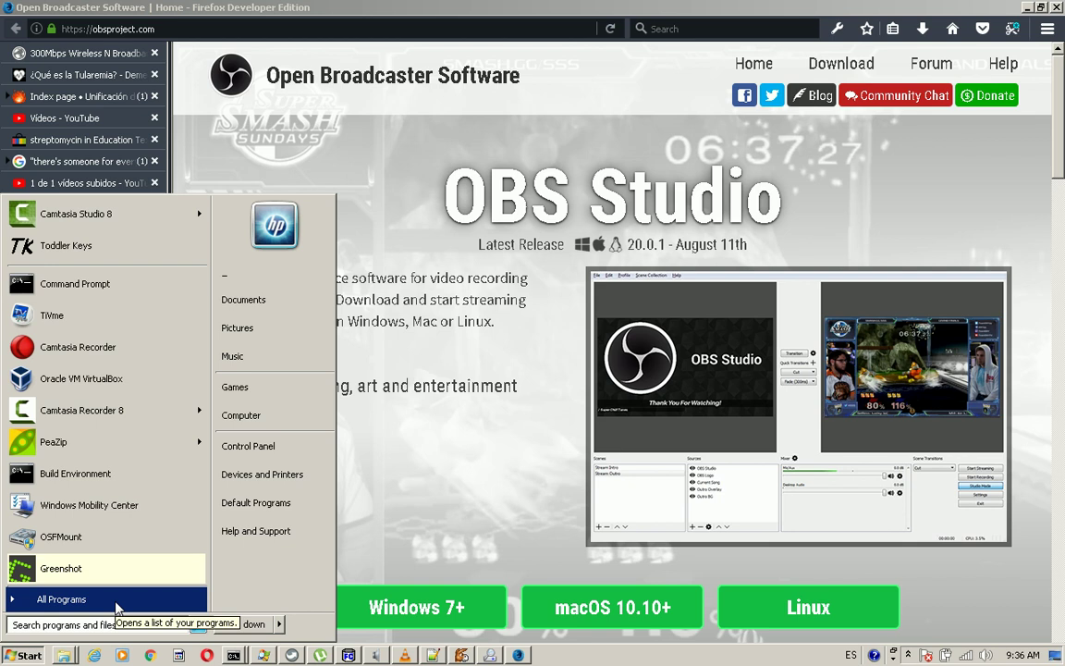
click(118, 608)
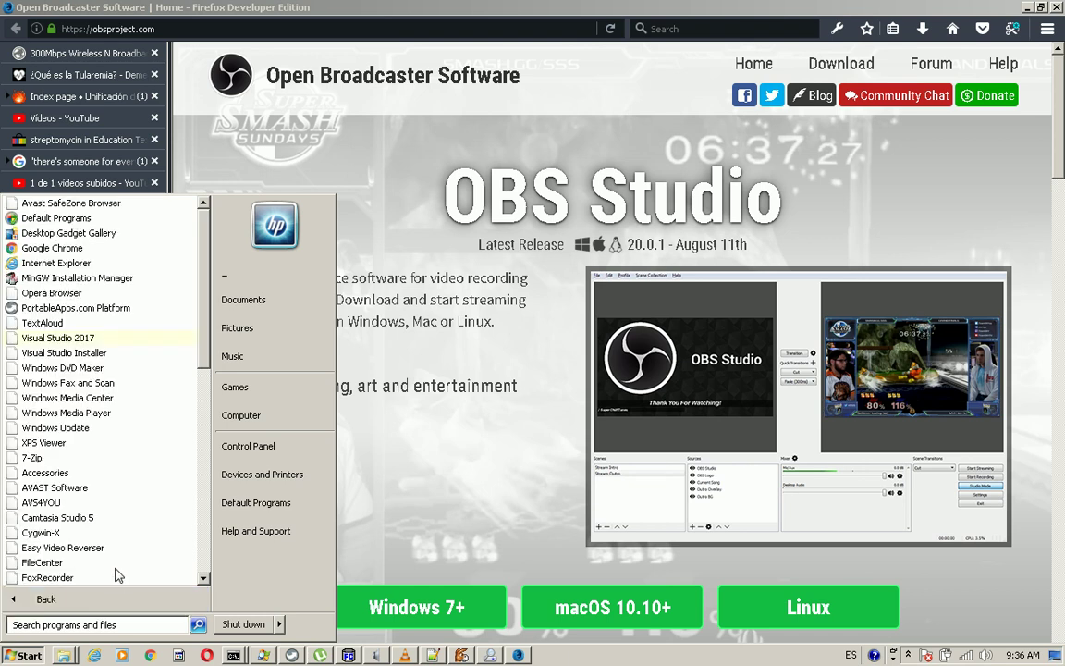
scroll(117, 444, down, 10)
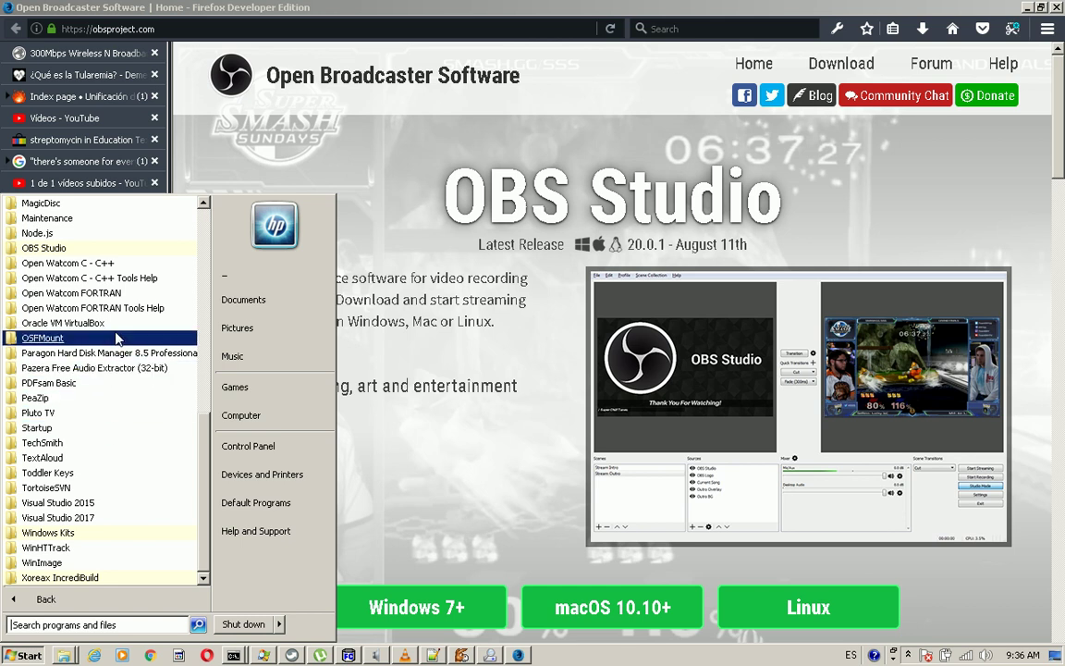
click(116, 249)
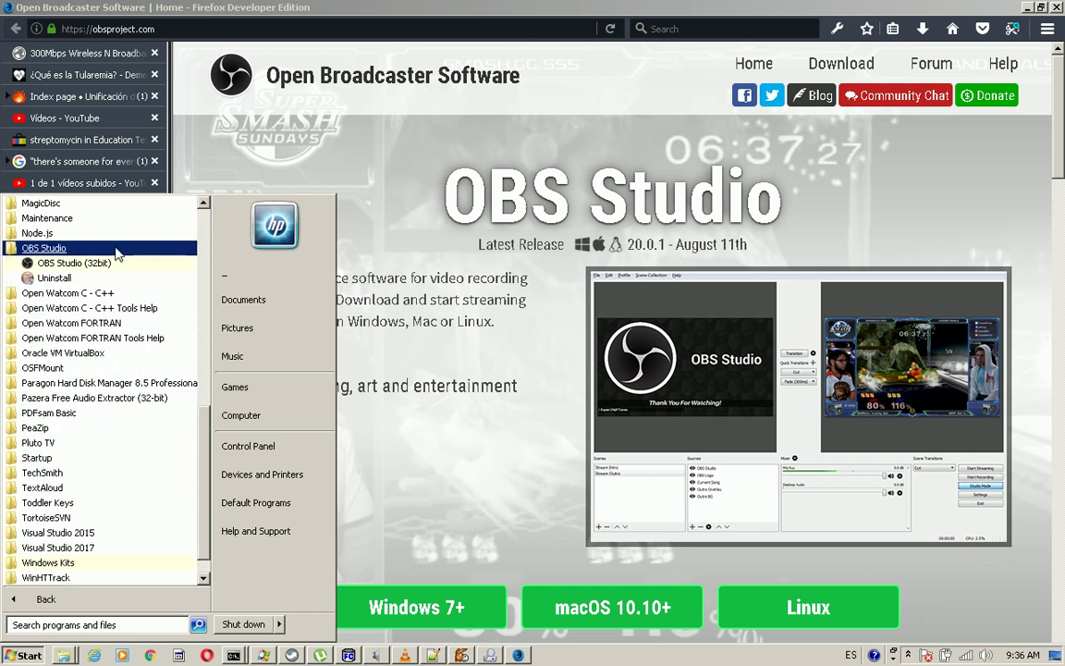
click(115, 265)
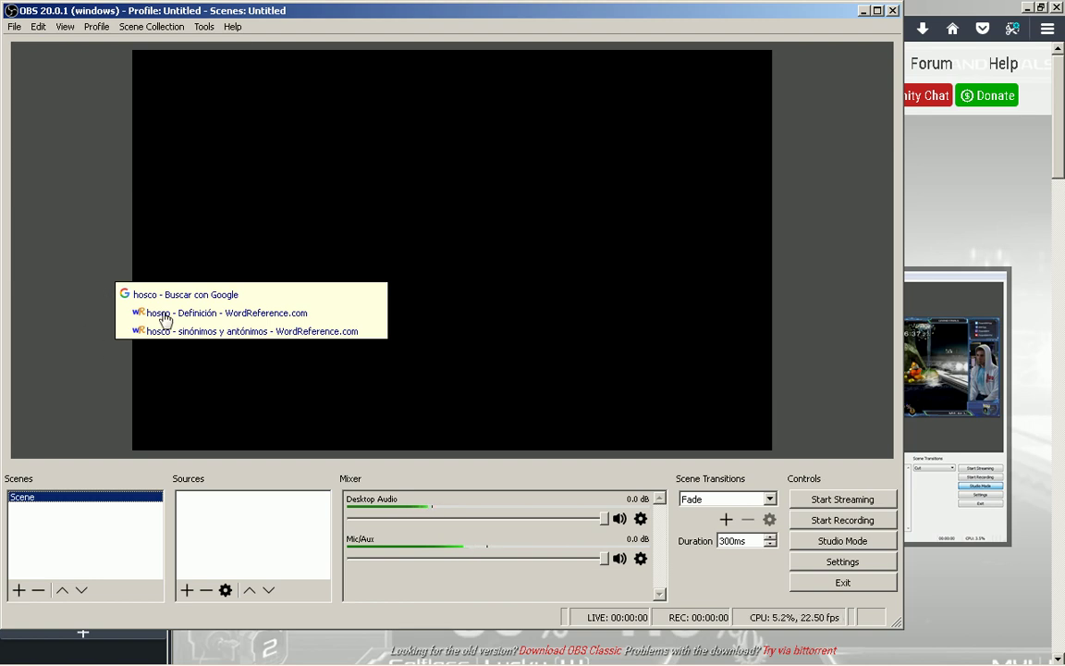
key(alt+Tab)
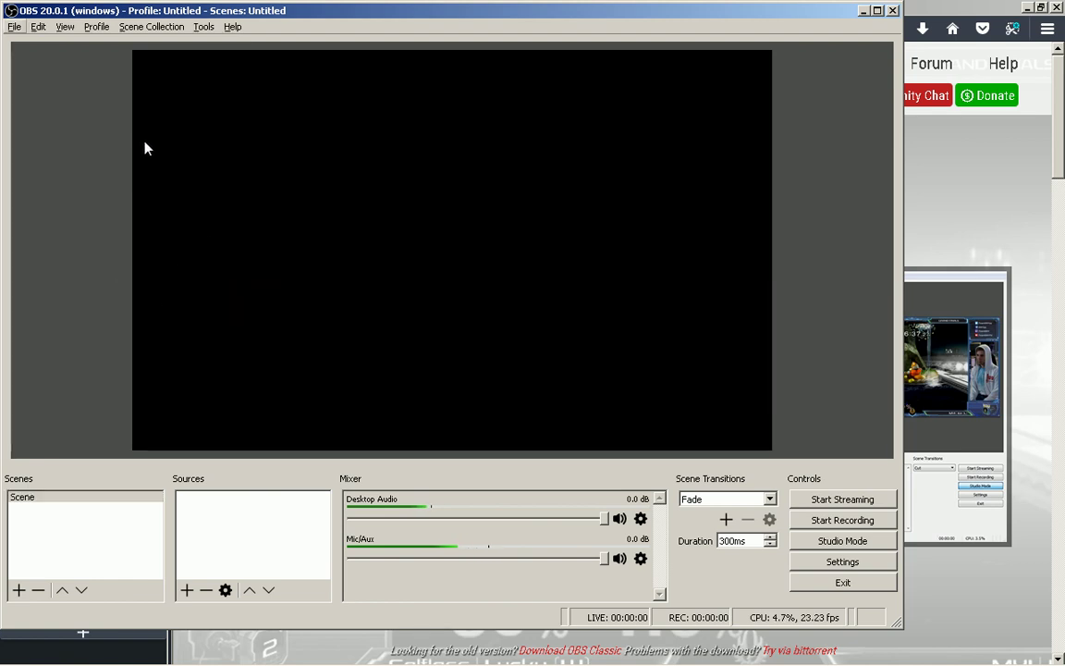
- Open the program's output settings, set the output mode to Advanced and keep x264 as the streaming encoder
click(202, 27)
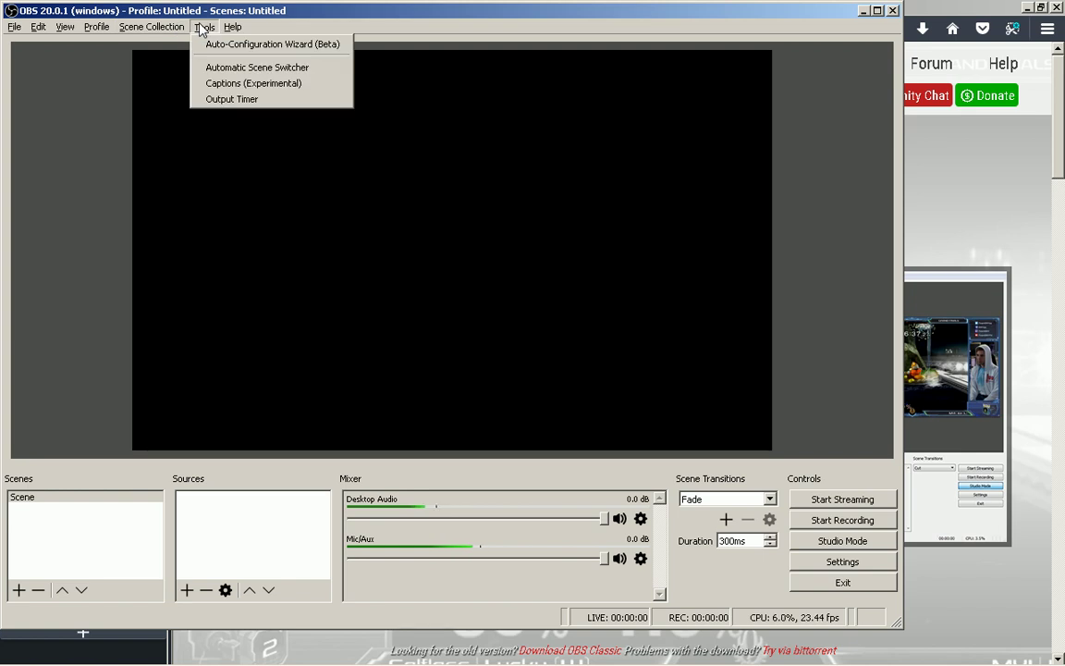
mouse_move(24, 29)
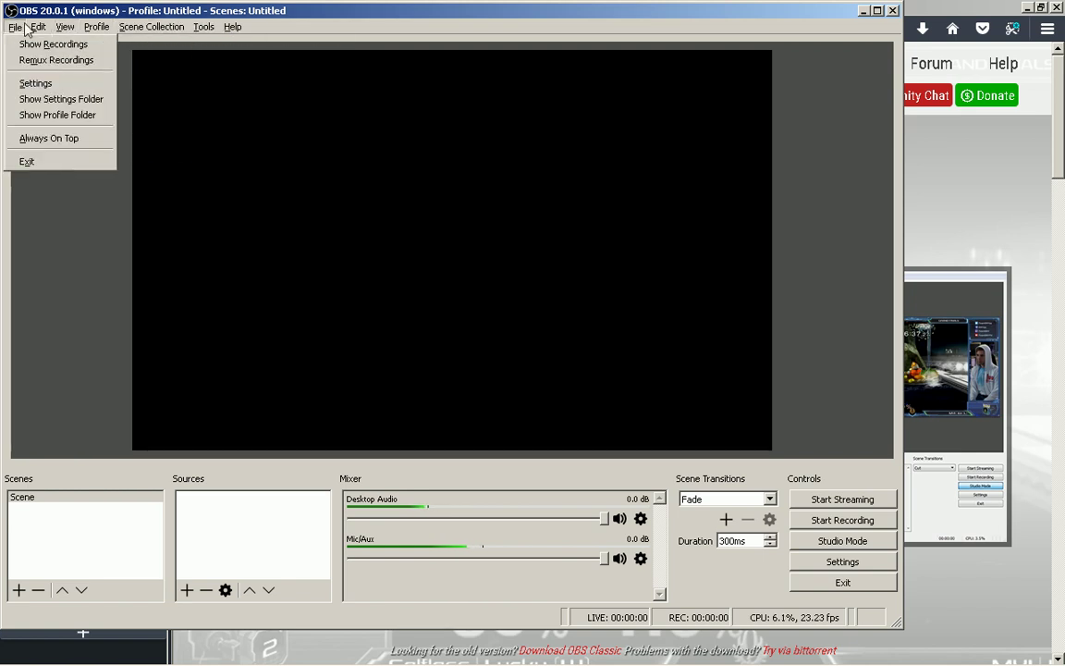
click(51, 84)
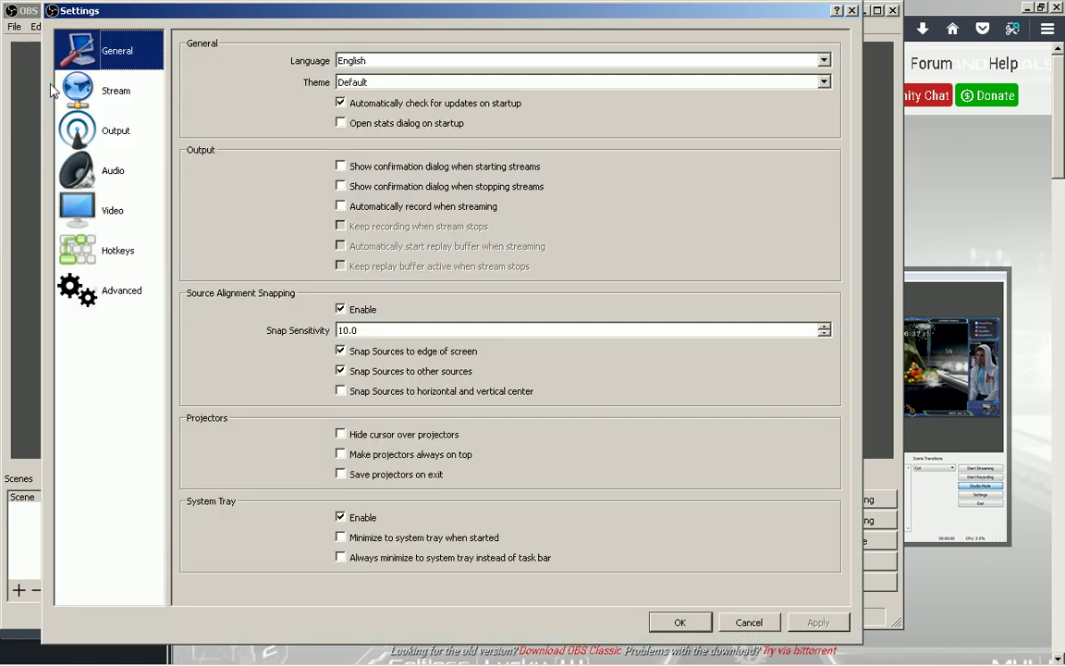
click(103, 99)
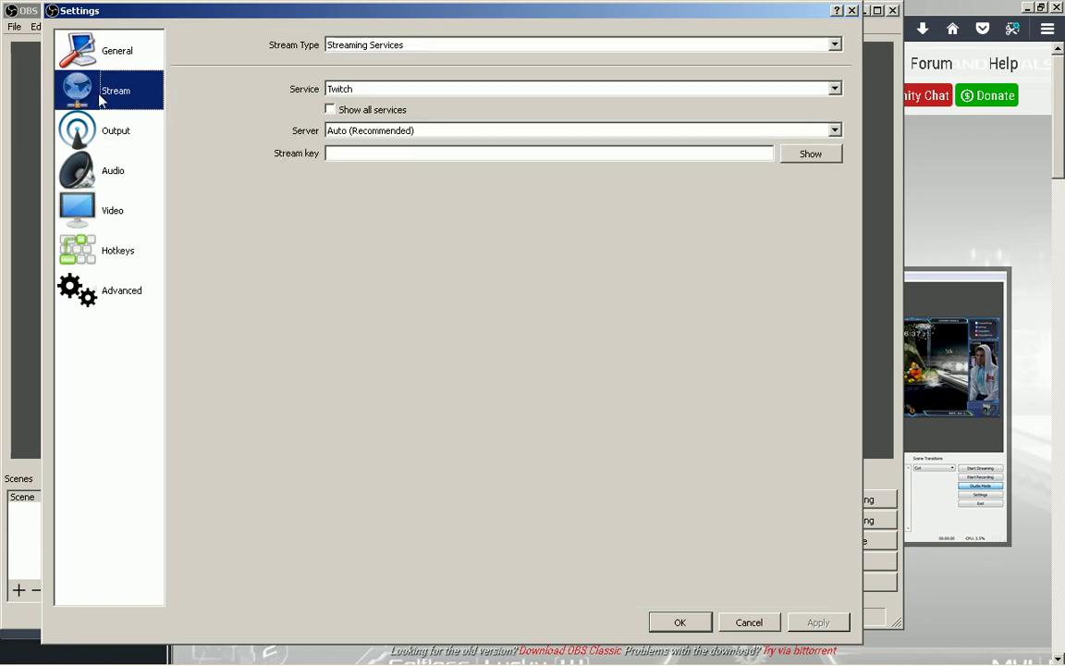
click(101, 131)
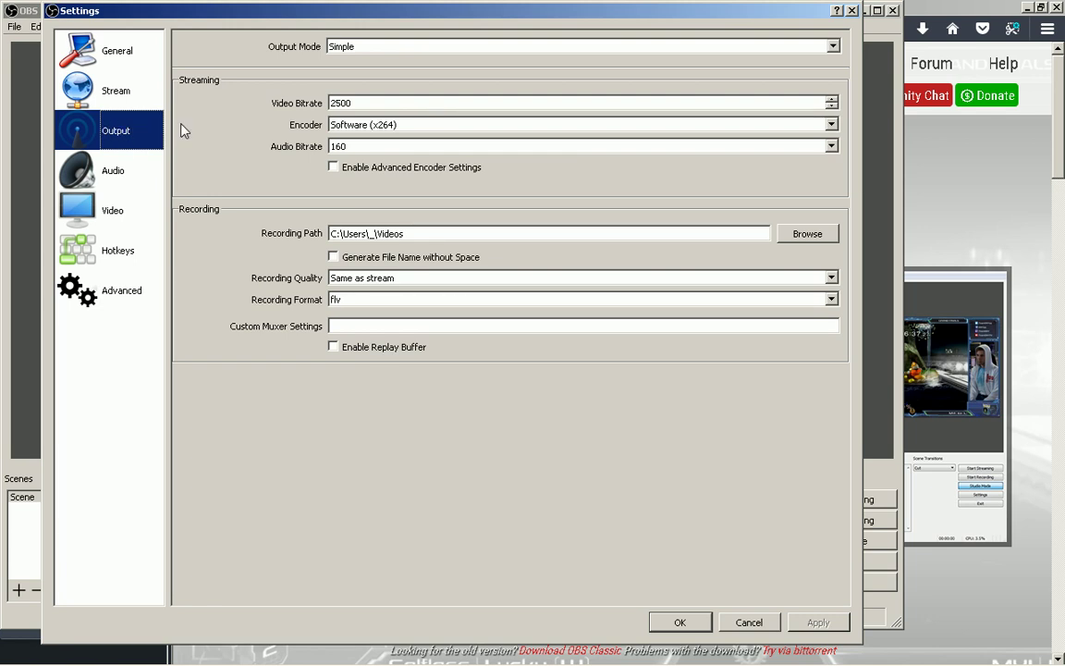
click(376, 125)
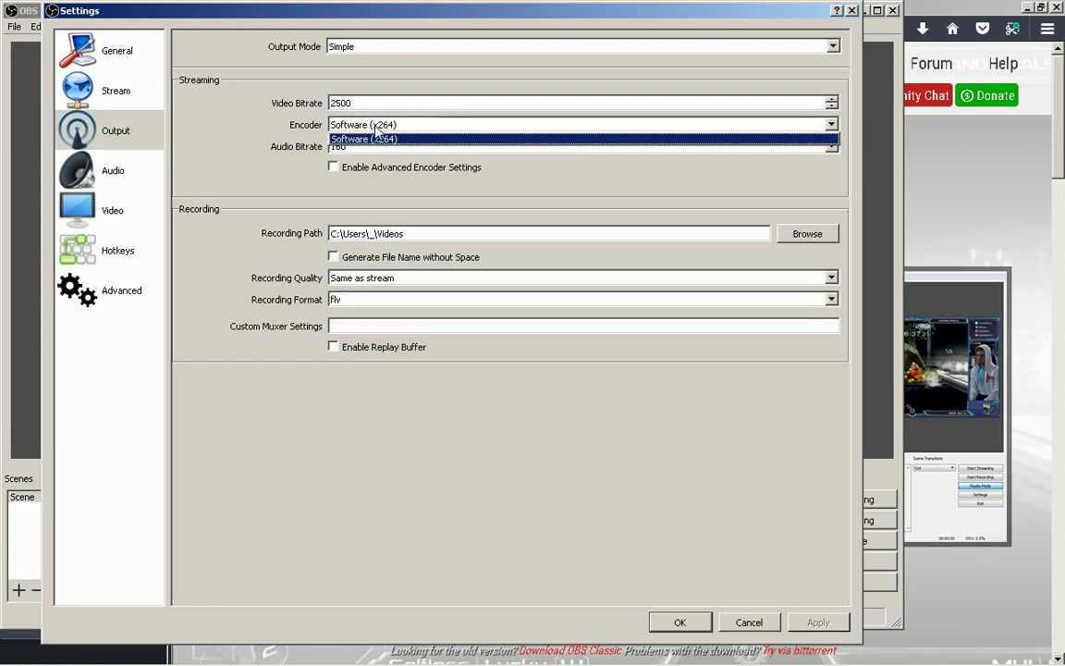
click(376, 129)
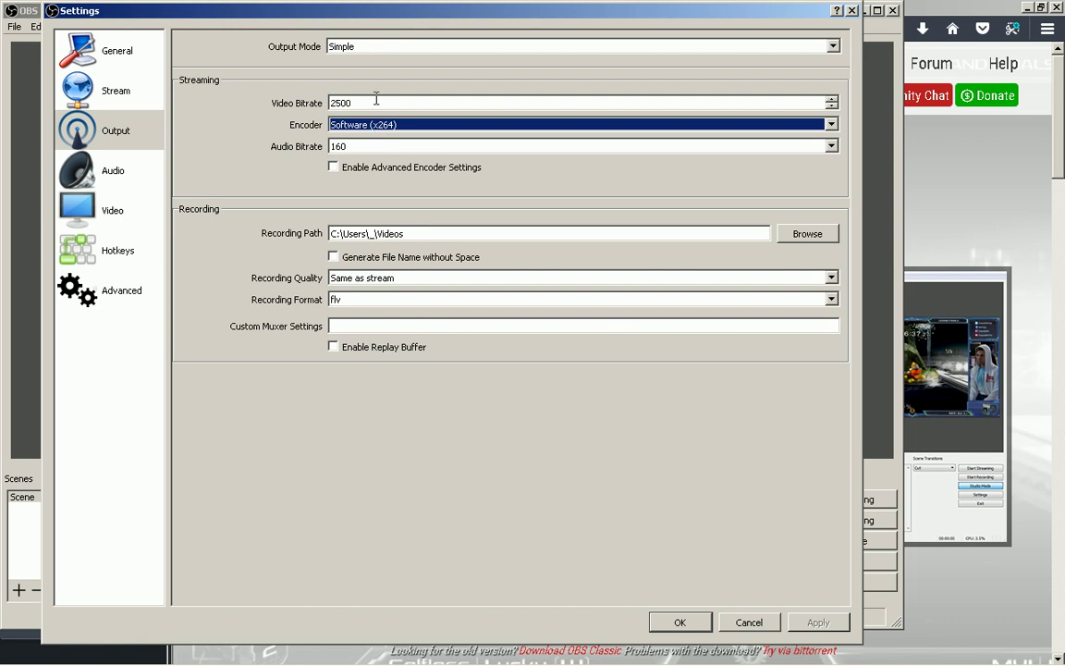
click(375, 46)
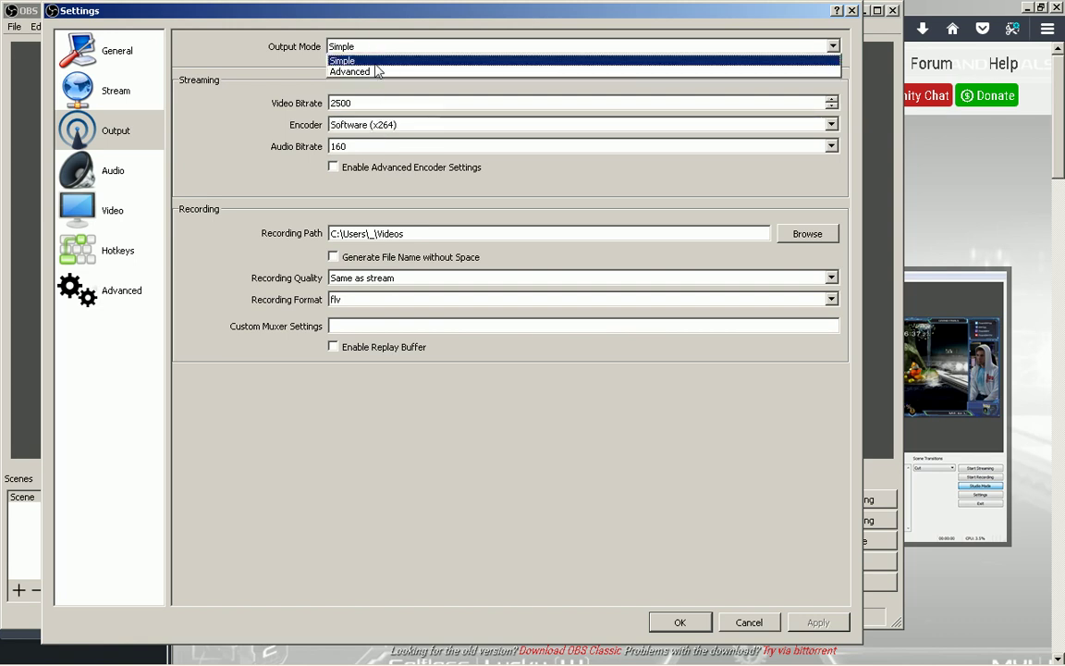
click(376, 72)
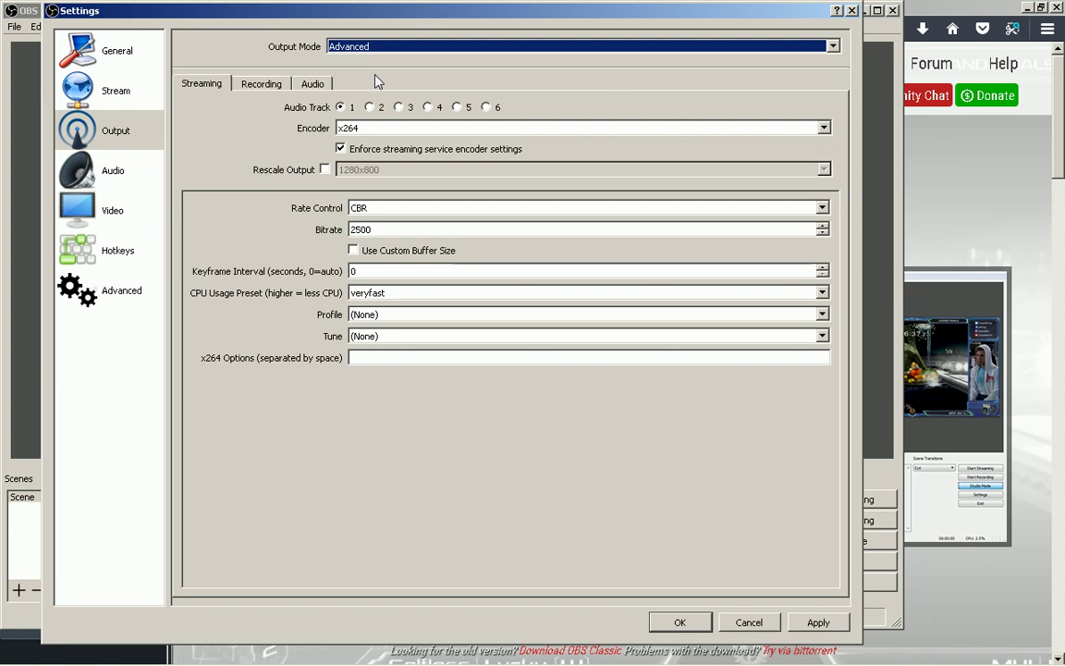
click(398, 129)
click(398, 131)
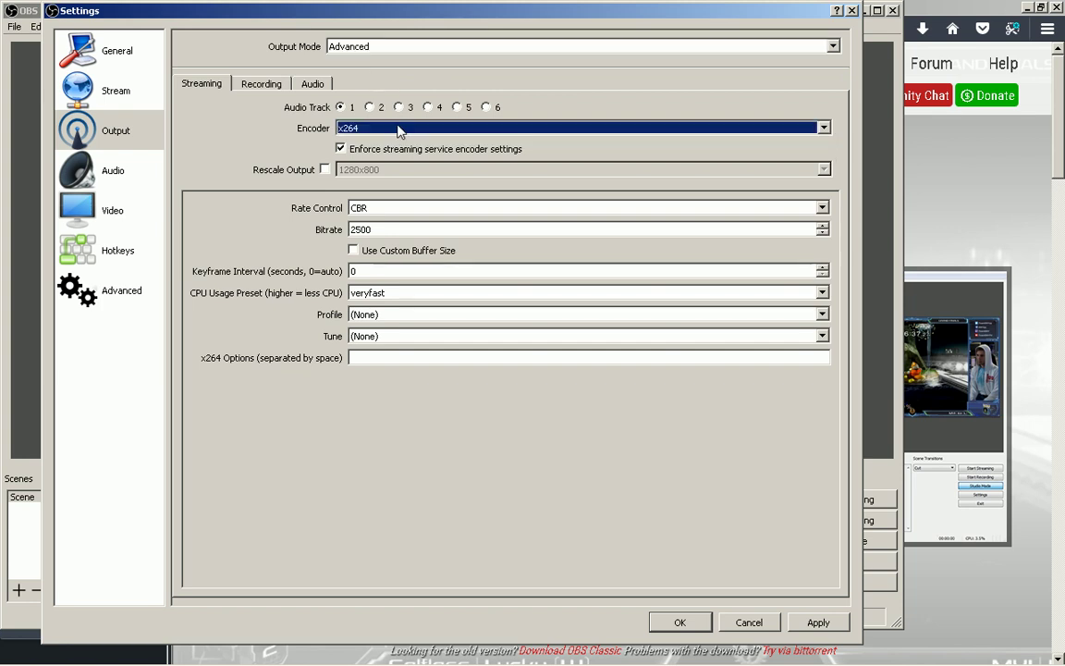
- Set the recording path in the advanced output settings to F:\_VID_
click(262, 84)
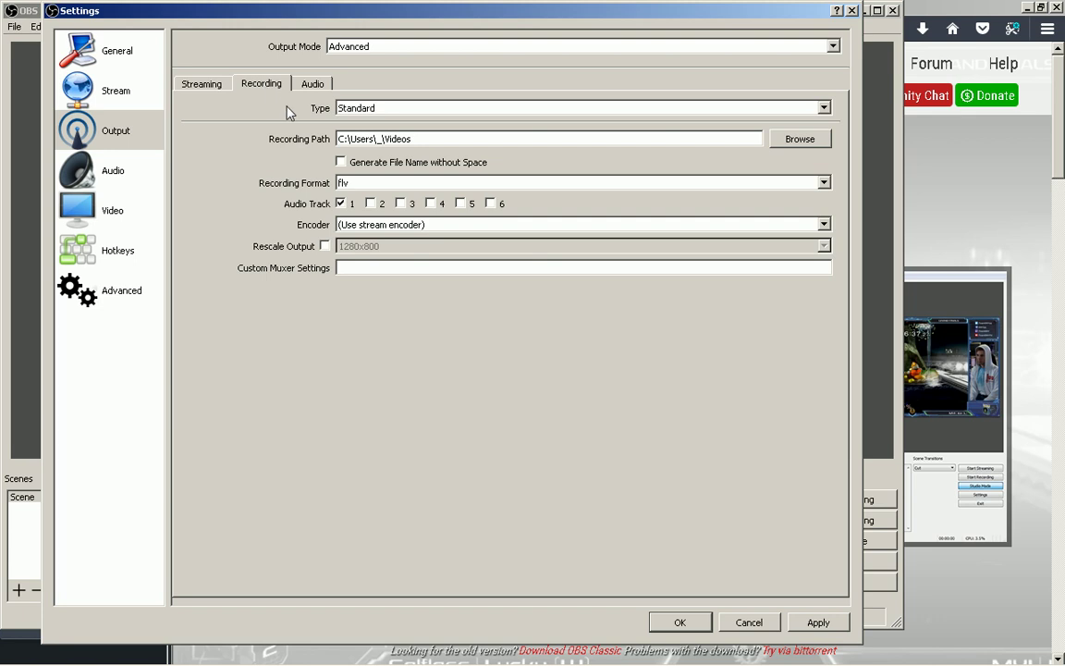
click(399, 141)
key(Home)
text(F:)
key(Right)
key(shift+End)
text(_VID_)
- Copy the recording path, try to open F:\_VID_ through the Windows Run prompt, and open the F:\_VIDEO_ folder instead
key(ctrl+a)
key(ctrl+c)
key(super+r)
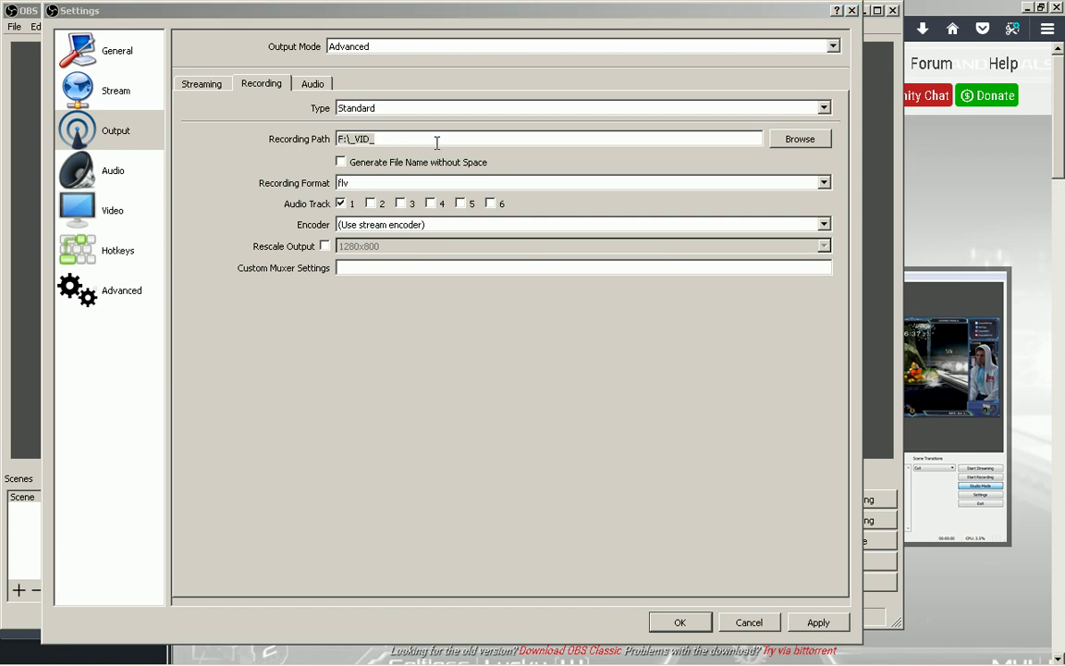
key(ctrl+v)
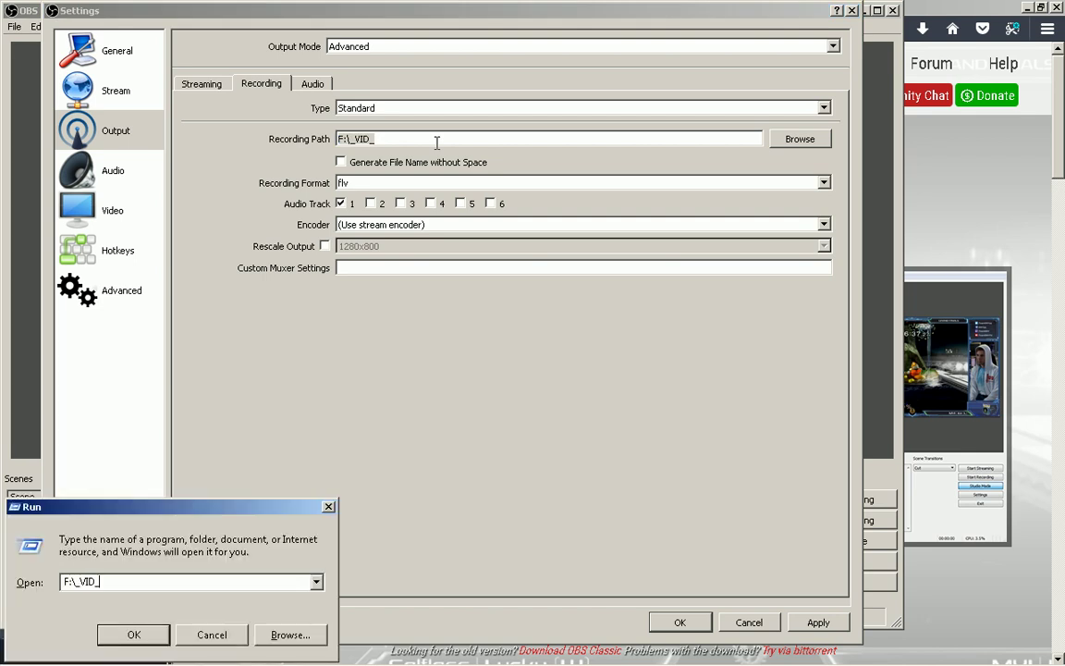
key(ctrl+a)
key(Return)
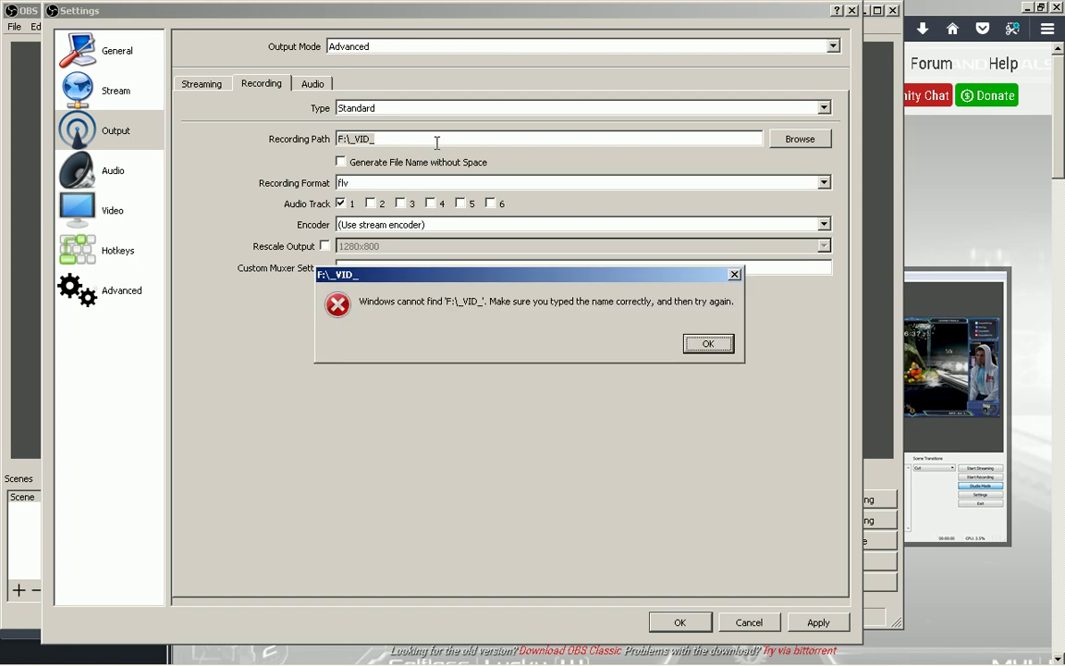
key(Return)
key(super+r)
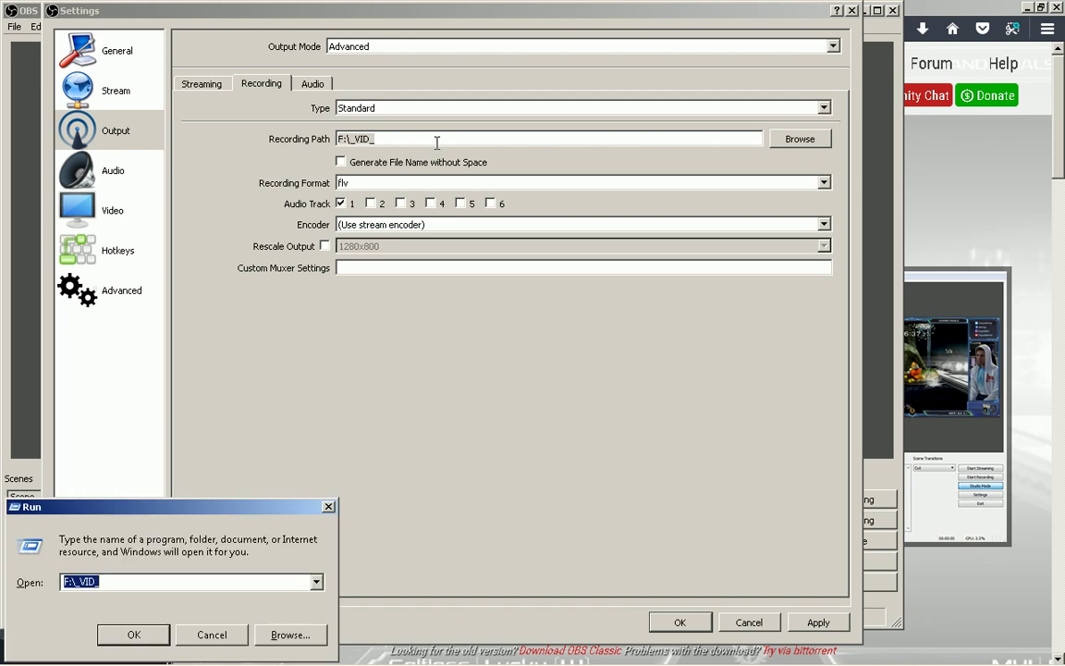
text(EO)
key(Return)
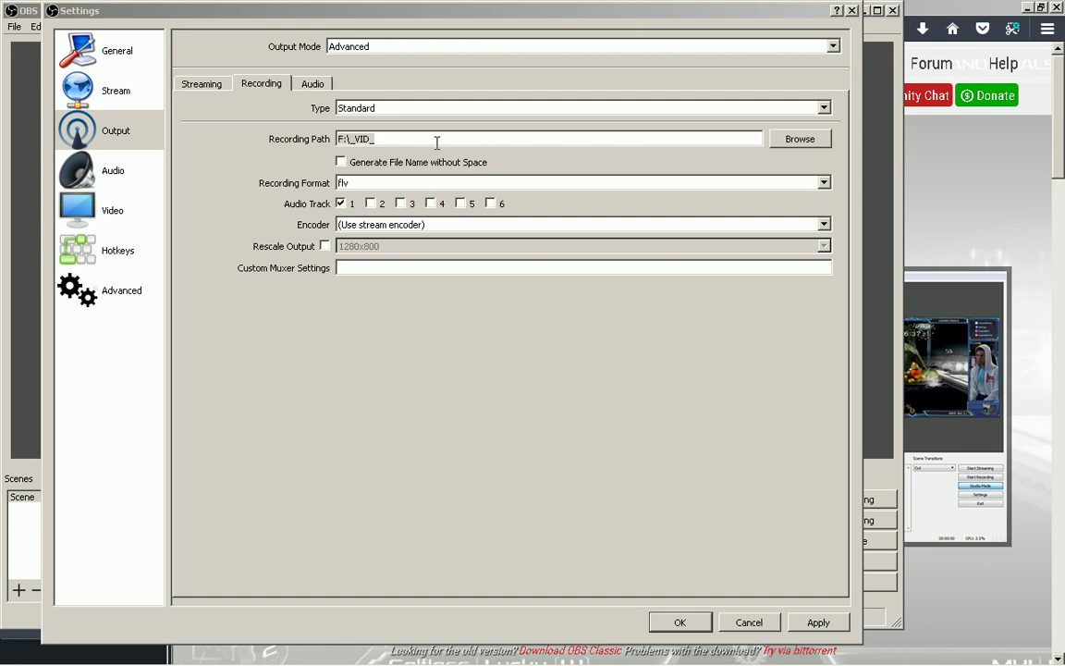
key(super+e)
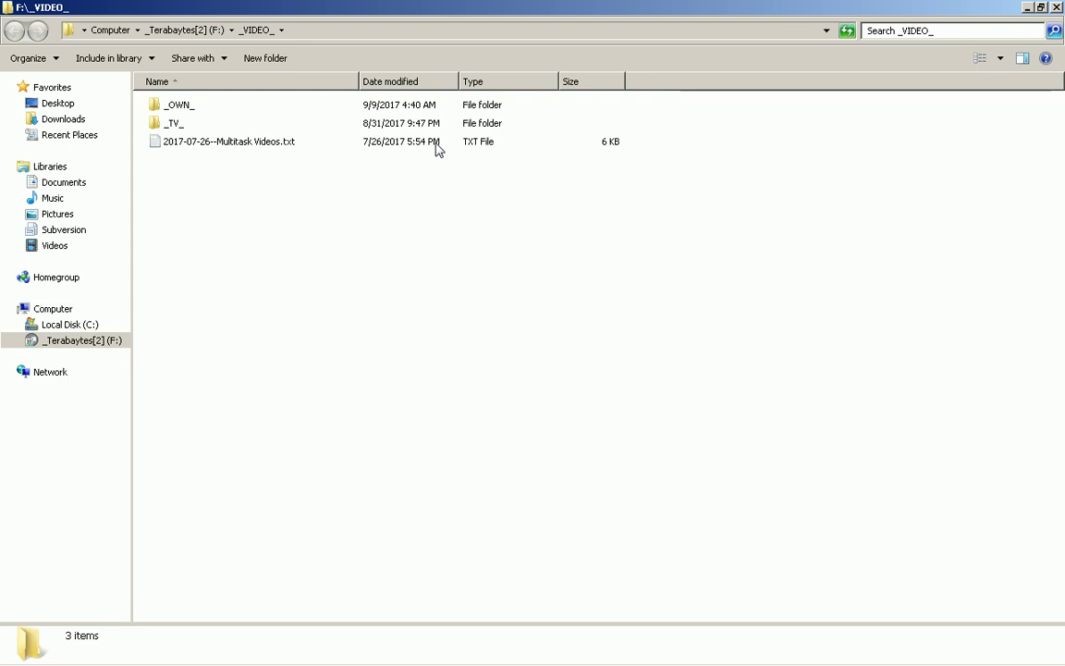
- Return to the OBS settings and correct the recording path to F:\_VIDEO_
key(alt+Tab)
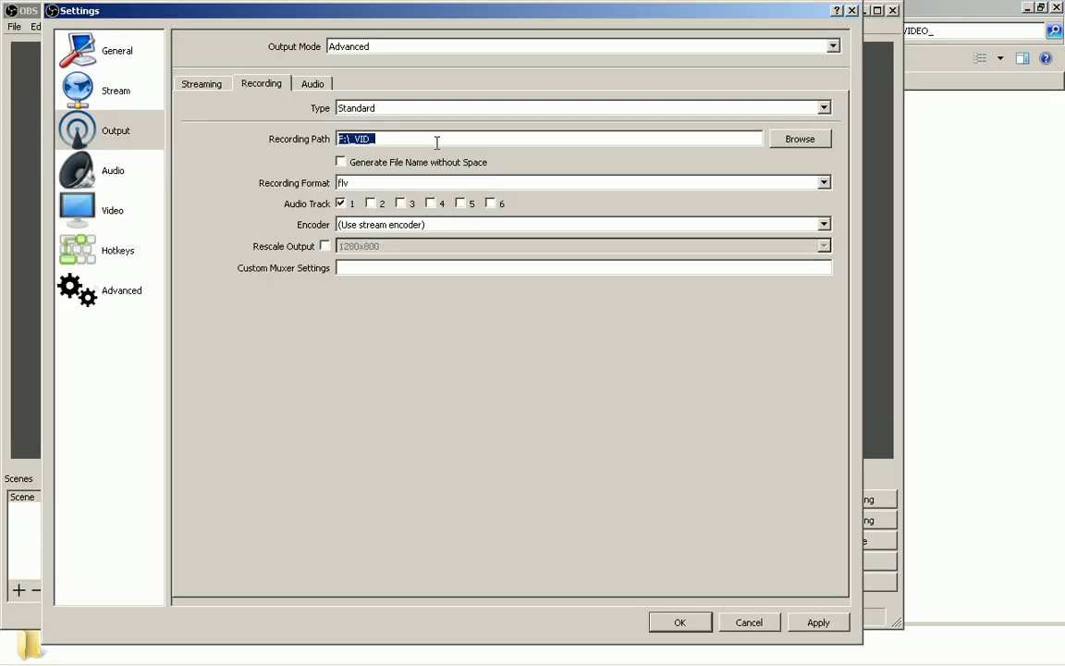
click(437, 143)
key(Left)
text(EO)
- Set the audio bitrate of Track 1 to 128 and keep the output mode on Advanced
click(311, 87)
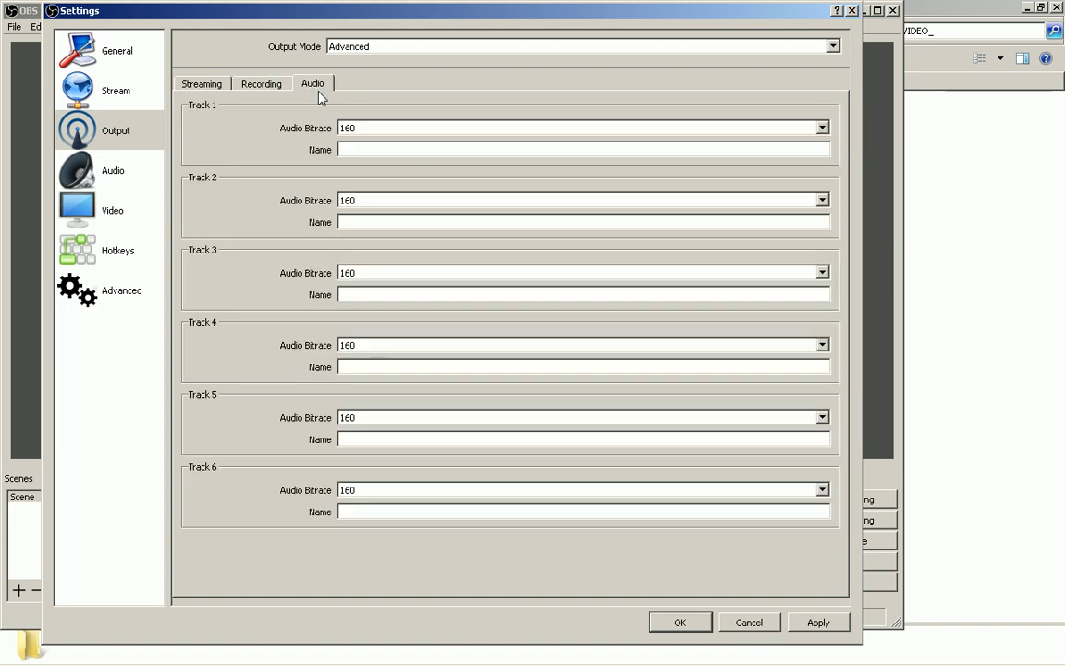
click(823, 128)
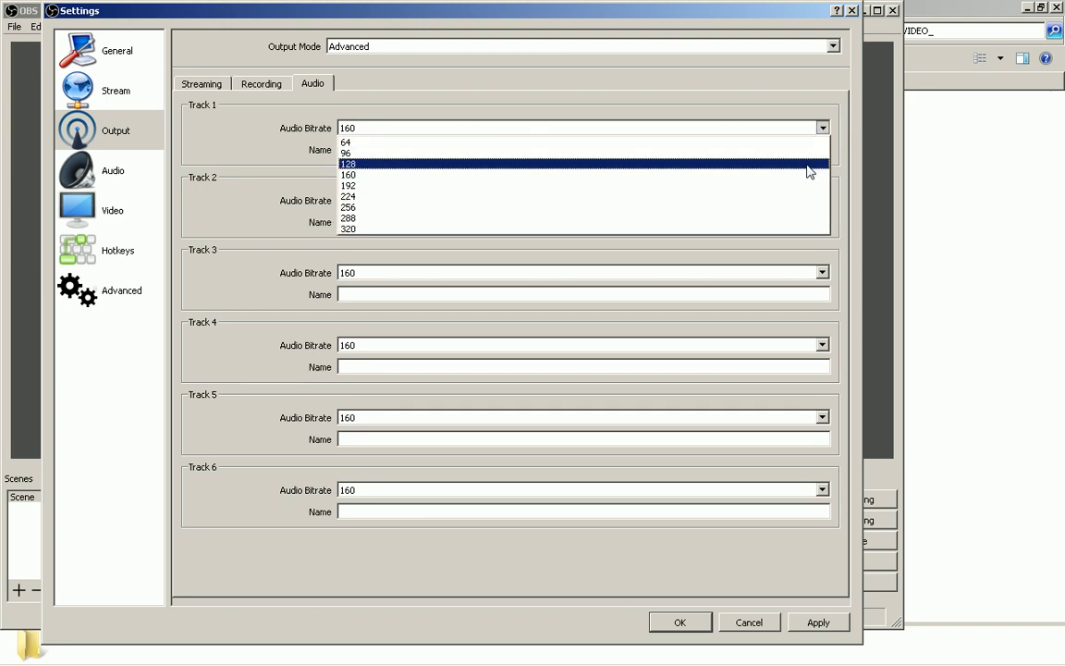
click(807, 165)
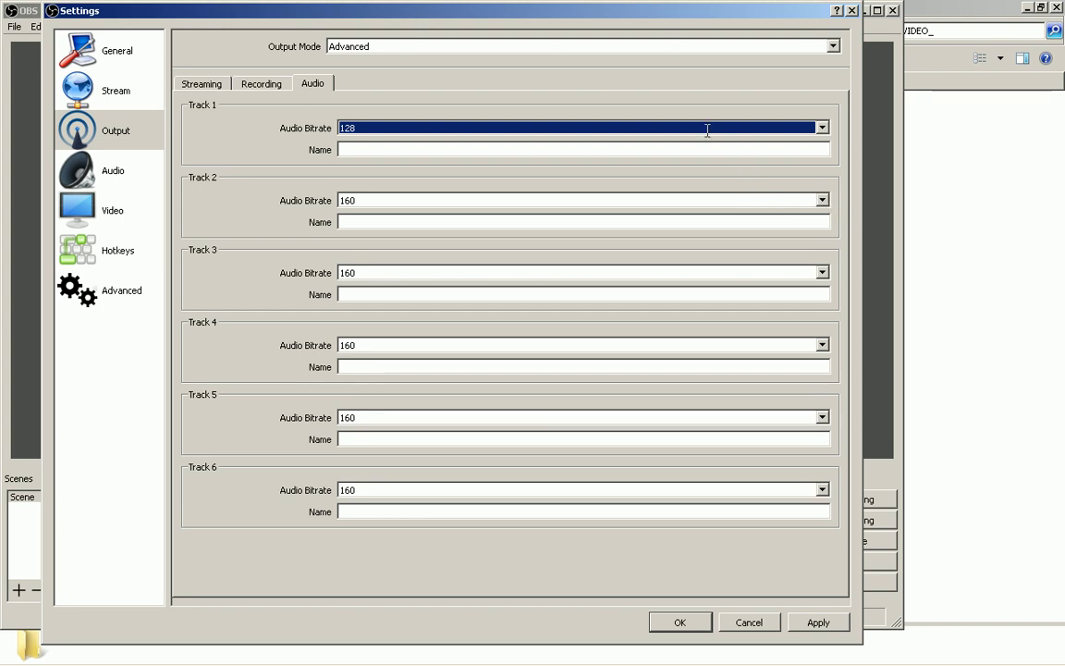
click(363, 48)
click(362, 48)
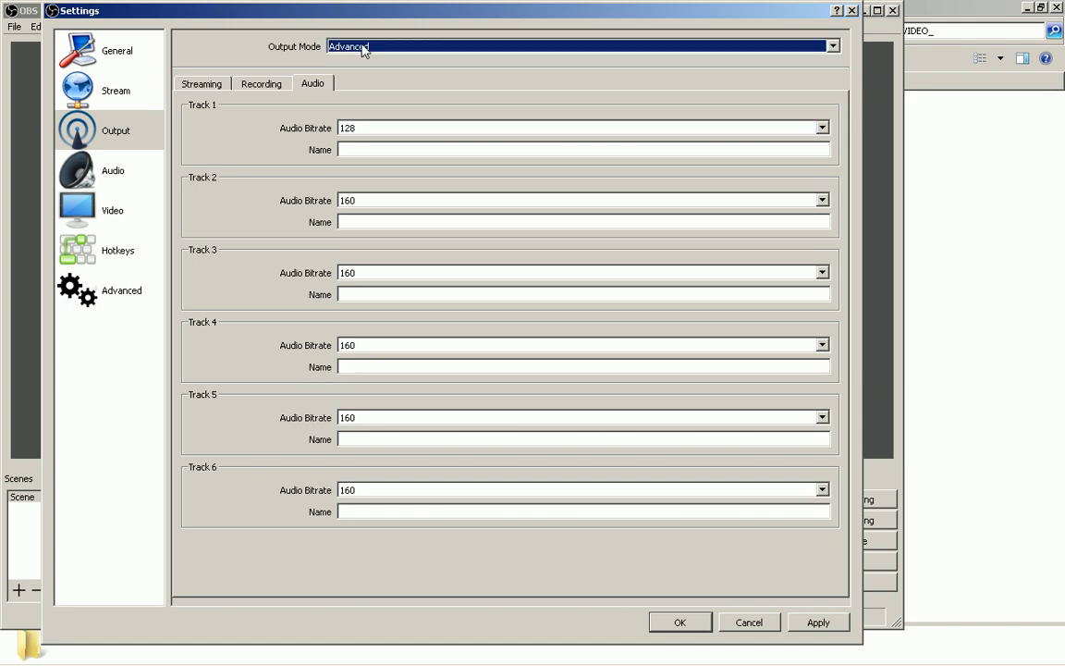
- Set the recording format to mp4 for the standard recording output
click(261, 84)
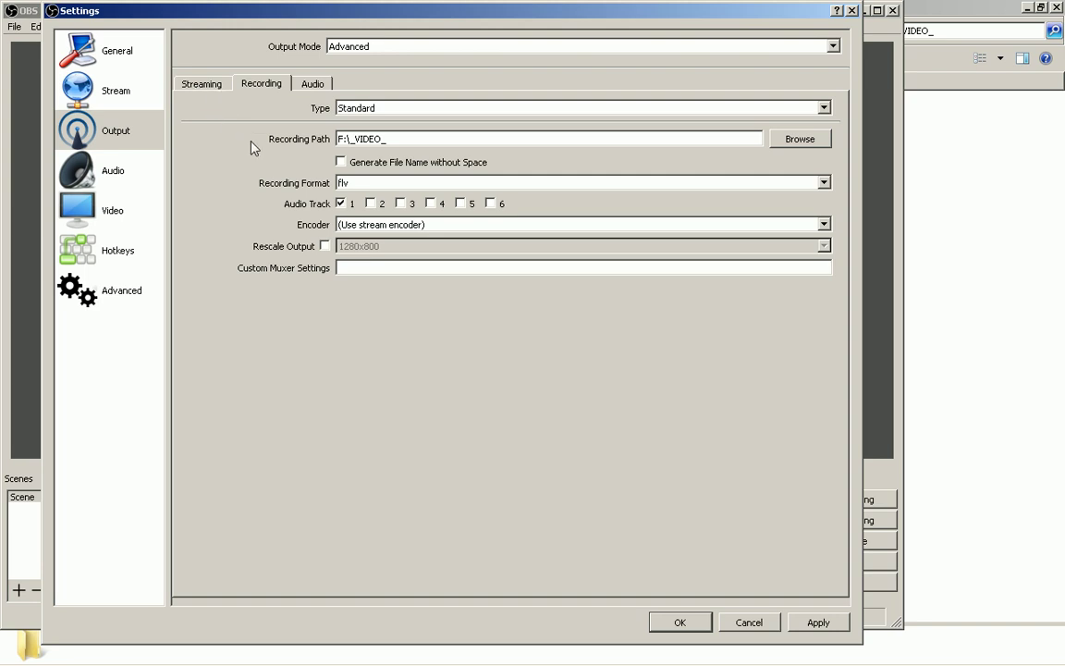
click(474, 181)
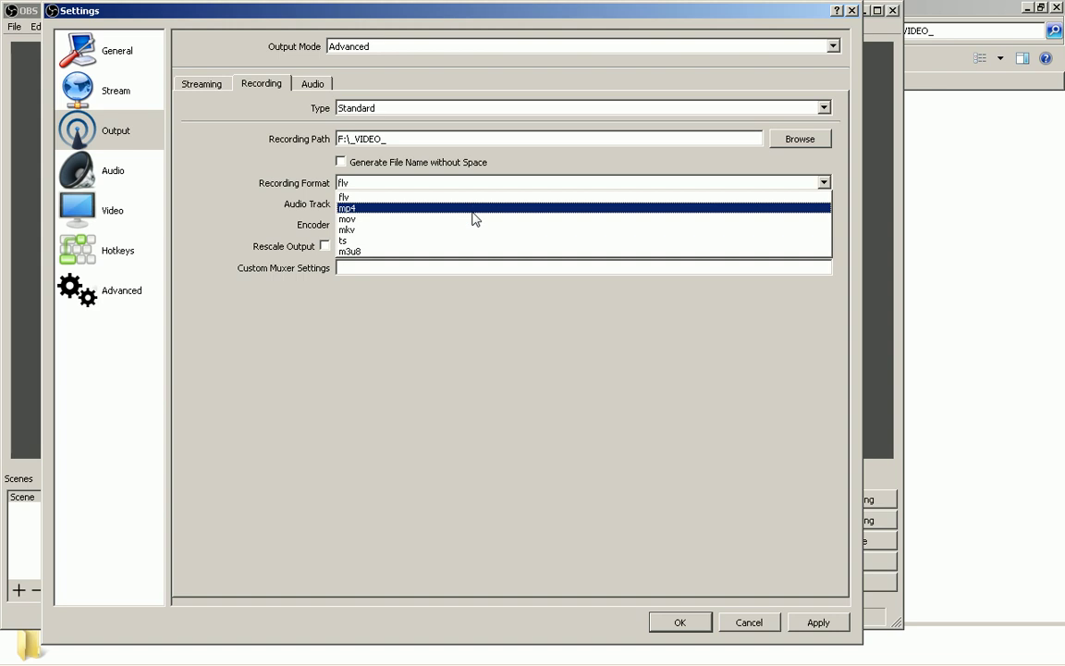
click(473, 212)
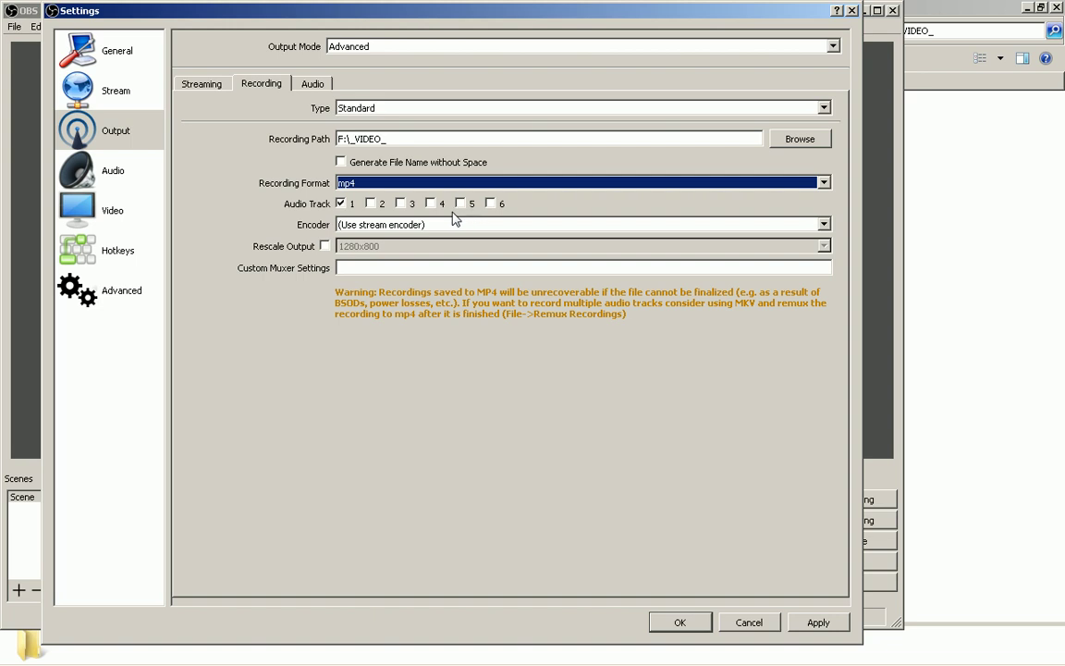
- Check the encoder and rate control choices of the streaming output
click(196, 85)
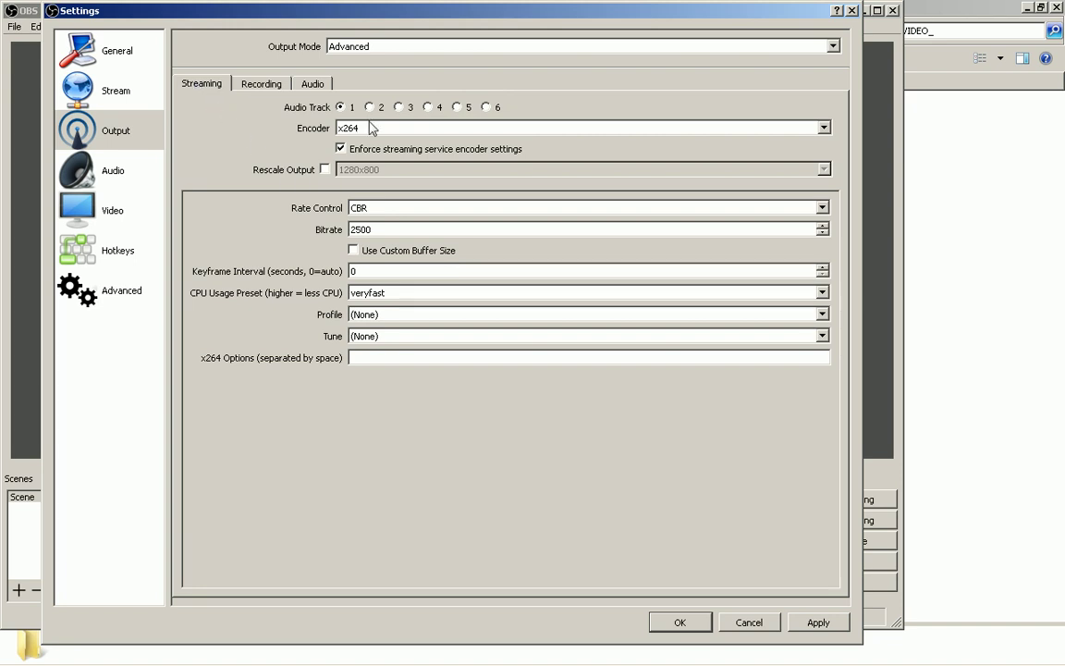
click(446, 129)
click(435, 137)
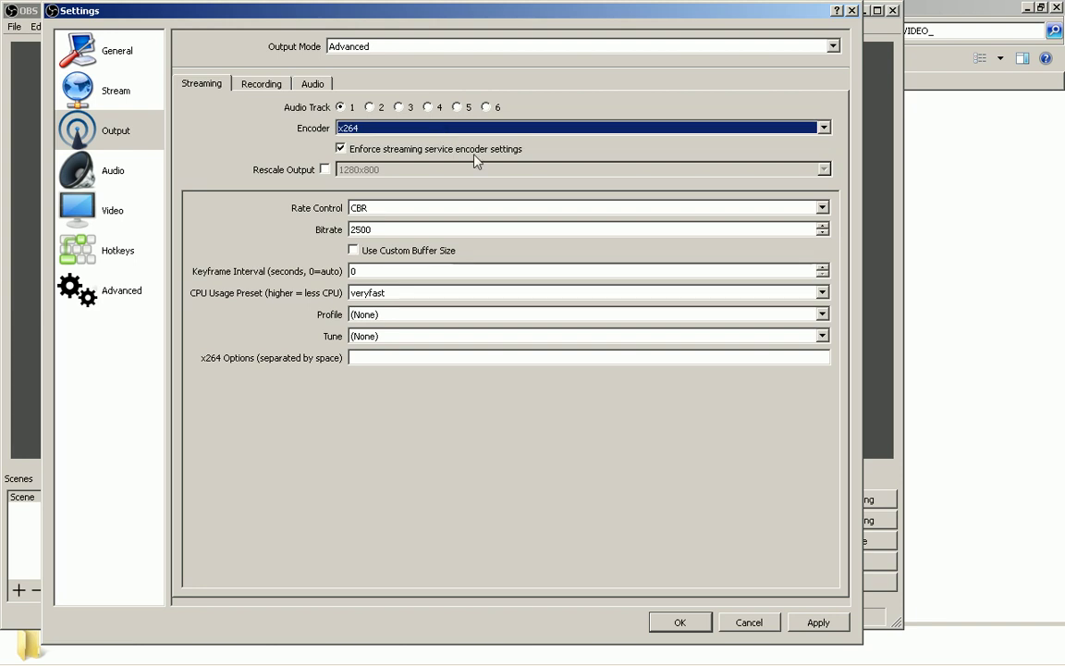
click(549, 213)
click(547, 209)
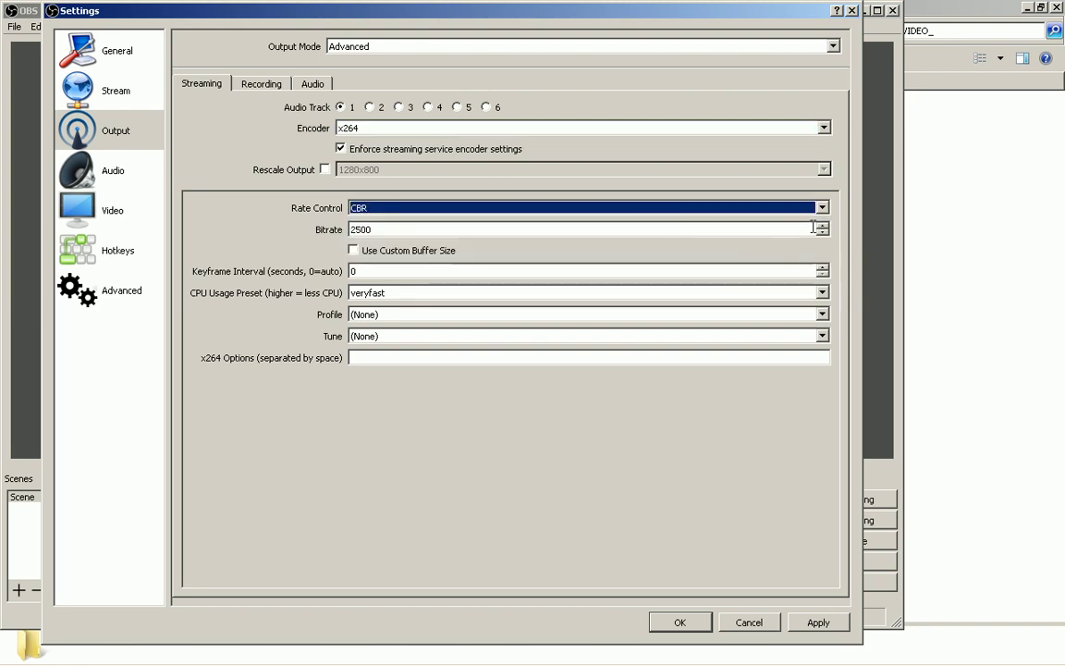
- Raise the streaming output's video bitrate and set it to 44100
click(823, 226)
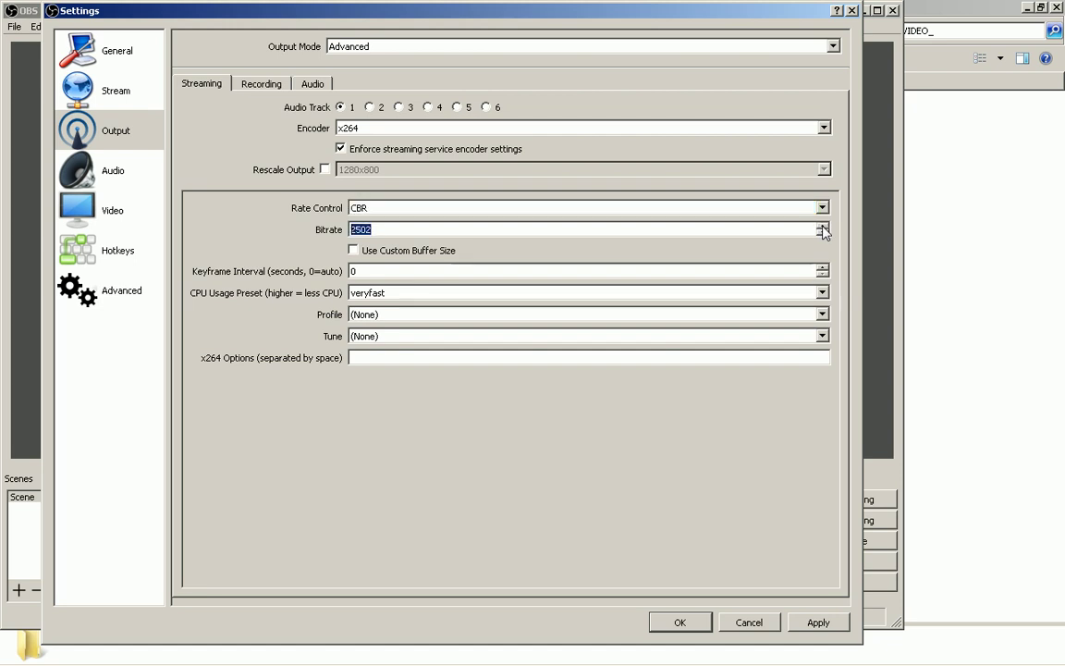
click(822, 226)
click(822, 226)
click(822, 226)
click(822, 226)
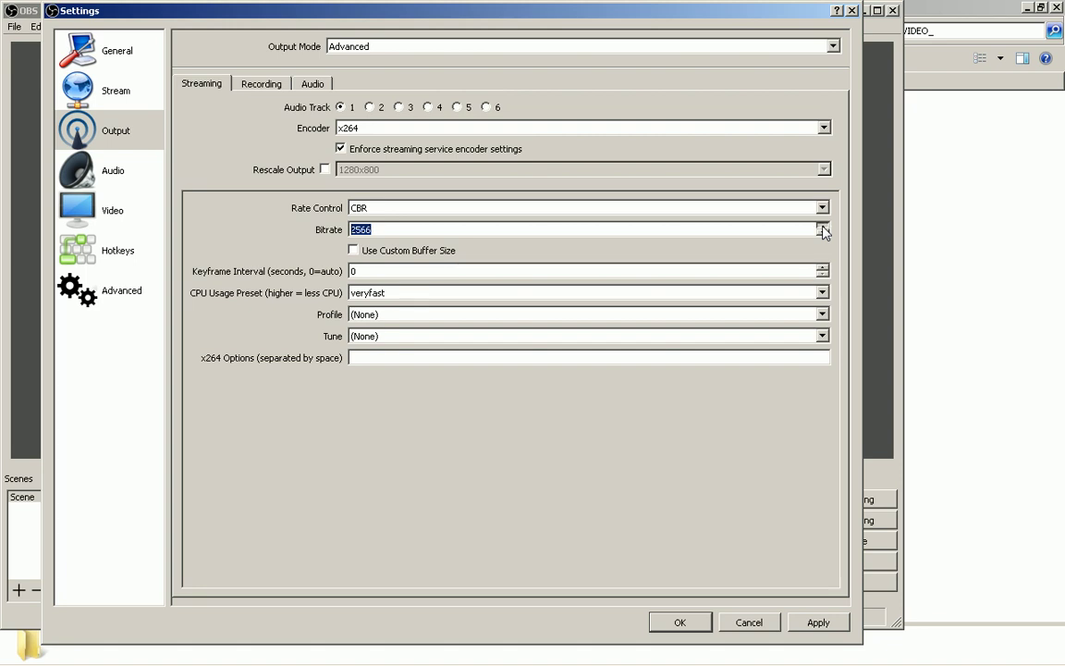
click(822, 226)
click(823, 227)
text(44100)
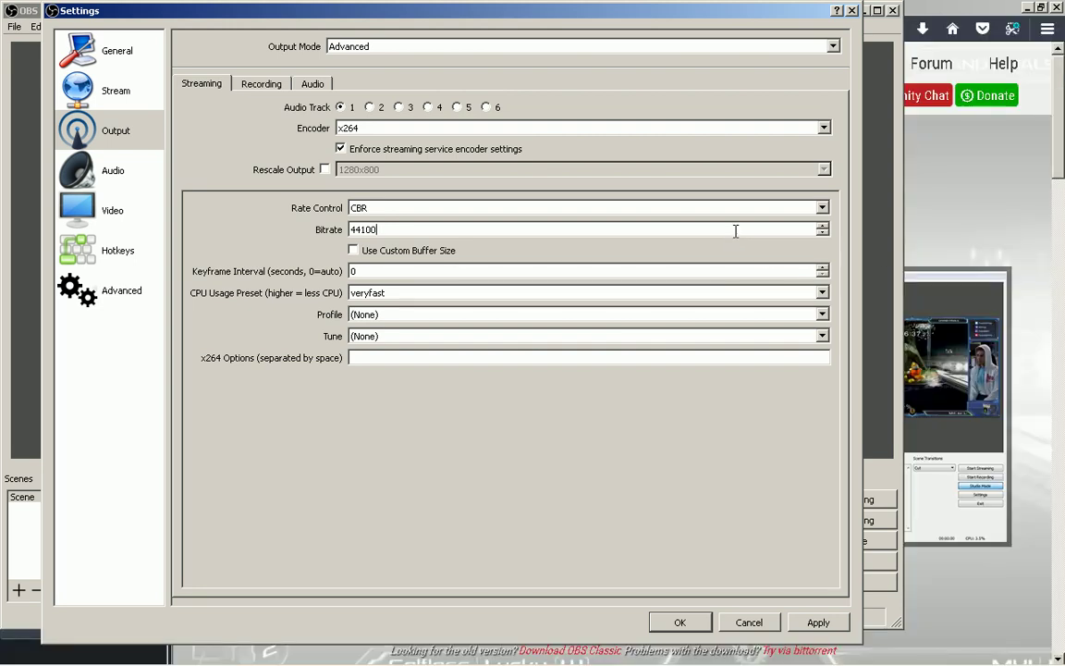
- Set the streaming output's bitrate to 65536 and stop enforcing the streaming service encoder settings
key(BackSpace)
key(BackSpace)
key(BackSpace)
key(BackSpace)
key(BackSpace)
text(65536)
click(393, 148)
click(380, 128)
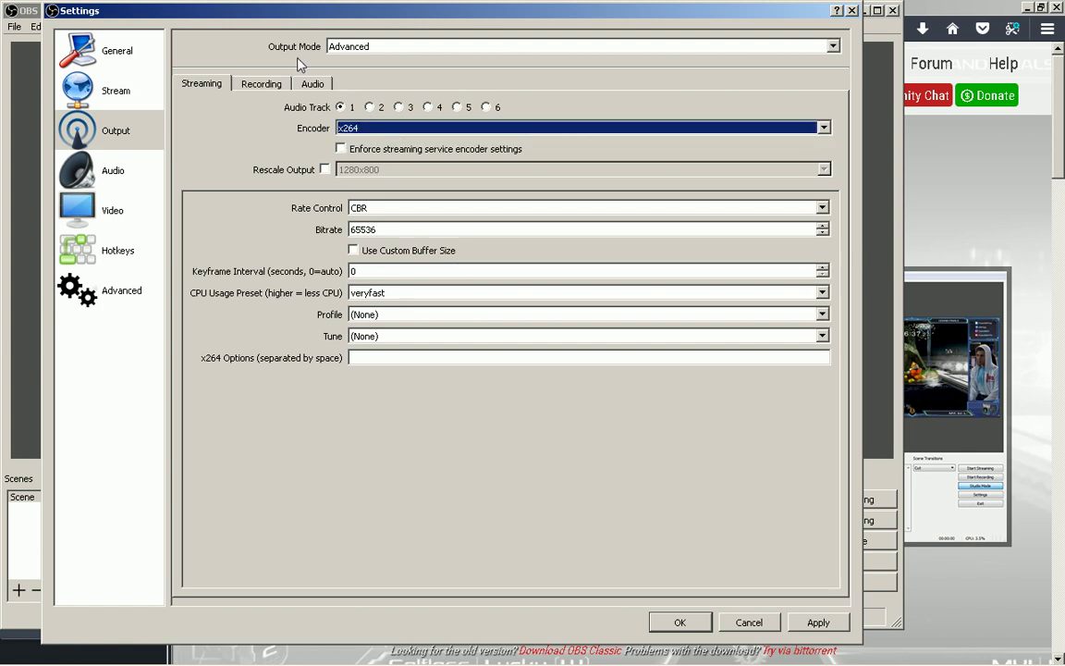
- Review the recording output and audio track bitrates, and open the general audio device settings
click(265, 86)
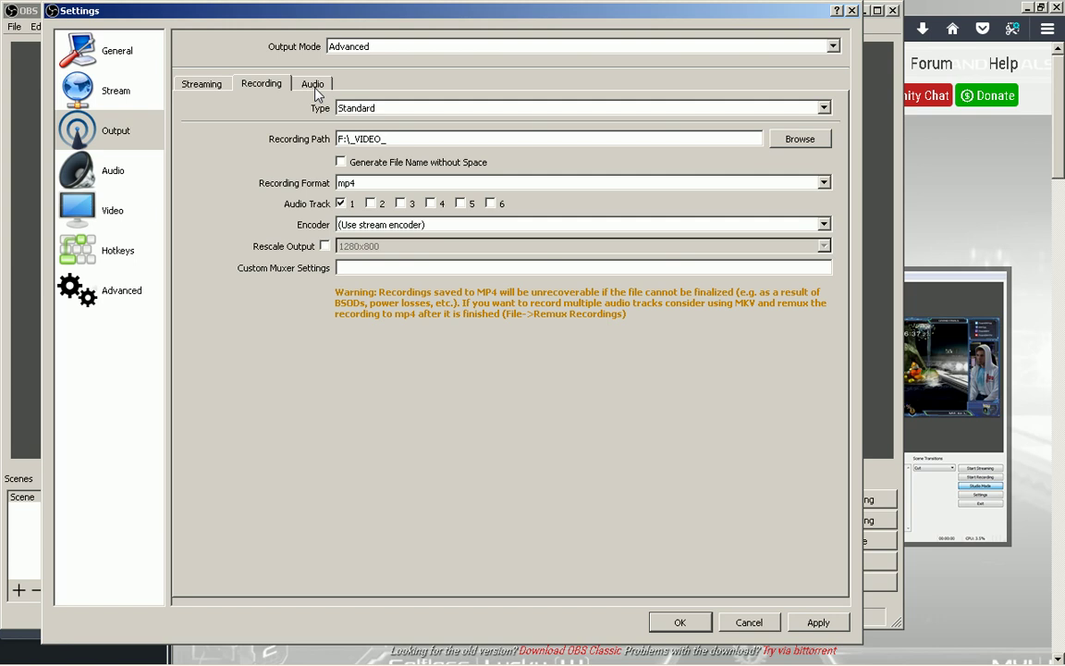
click(315, 89)
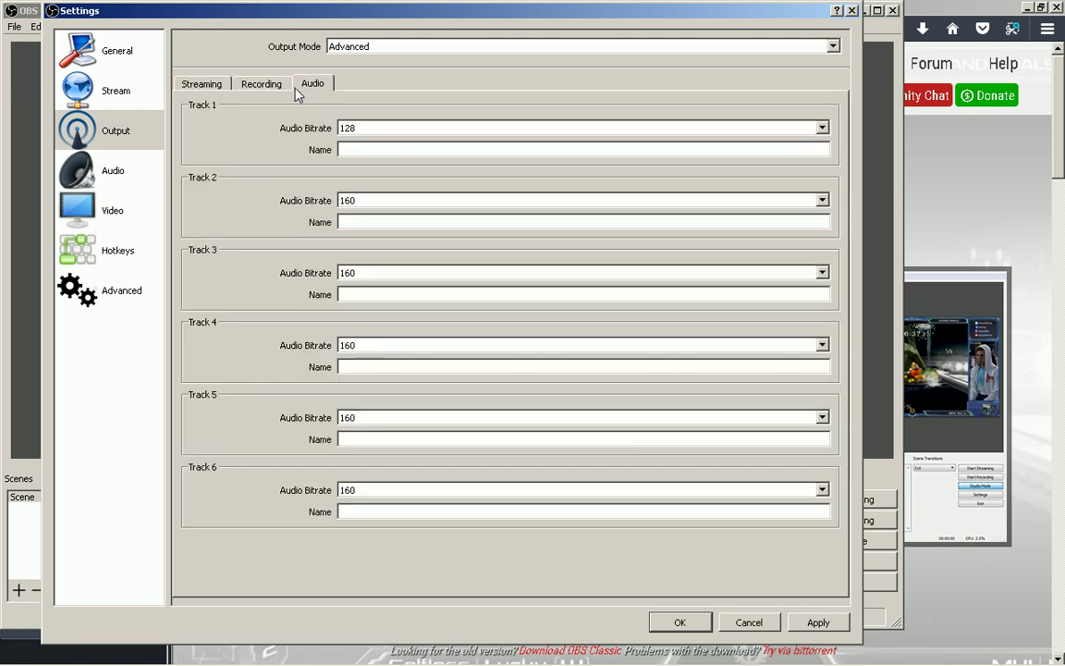
click(111, 175)
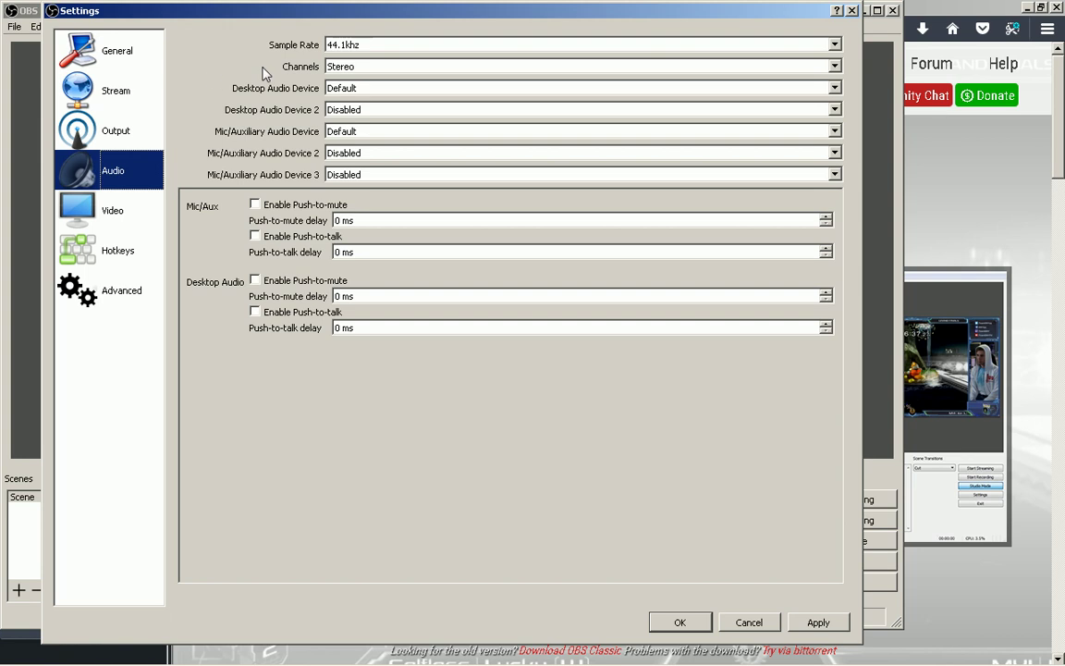
- Check the device choices for Desktop Audio and Mic/Auxiliary Audio, keeping both on Default
click(363, 88)
click(362, 92)
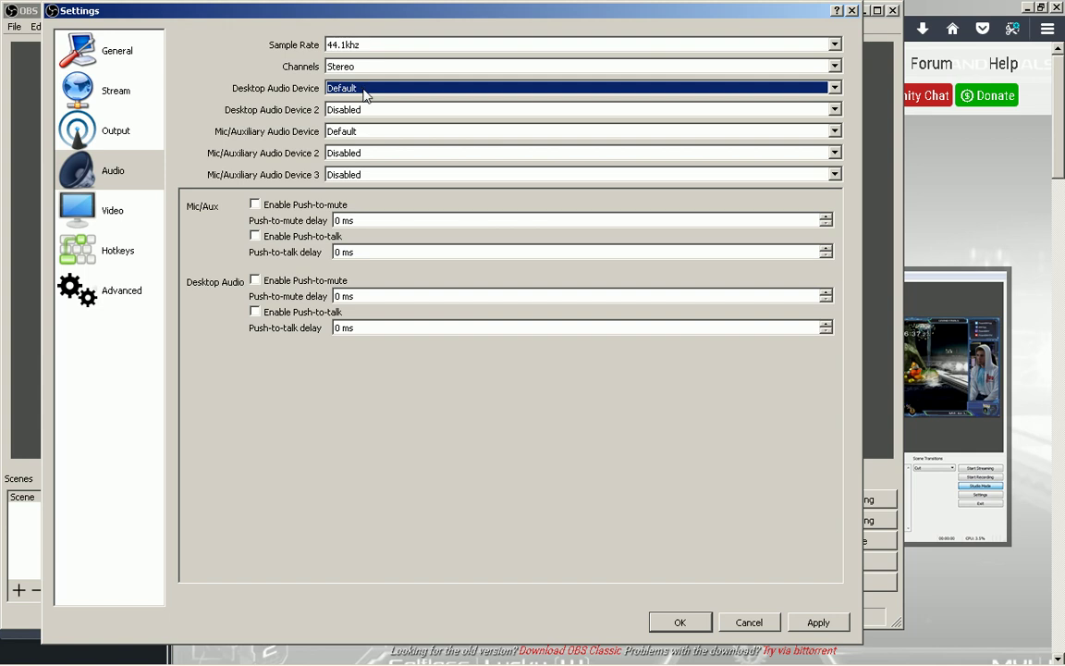
click(387, 136)
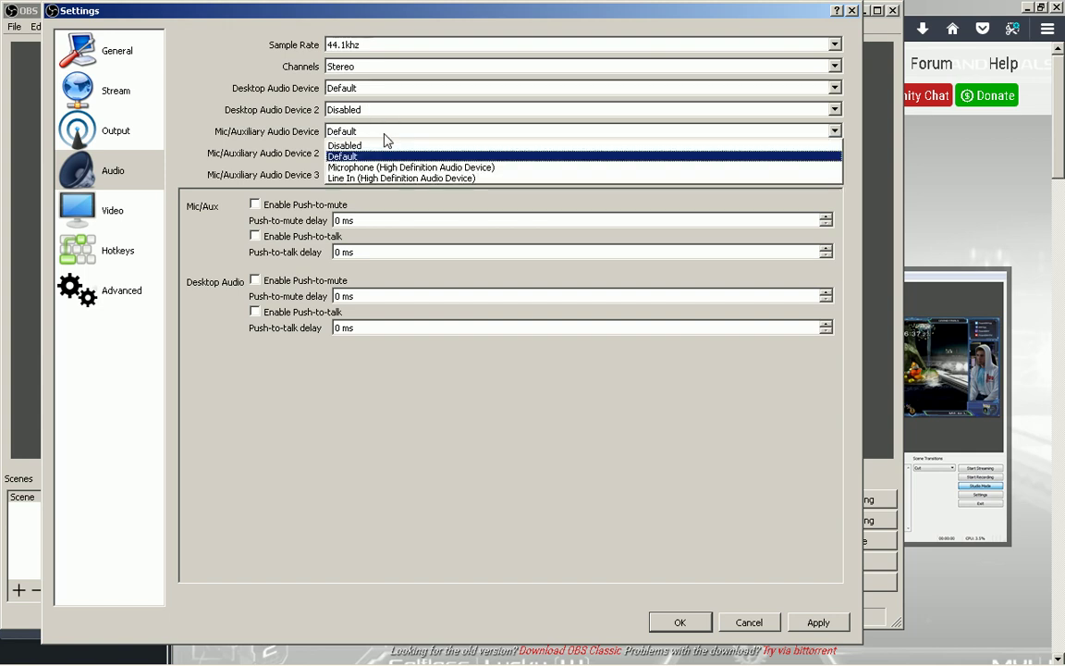
click(386, 136)
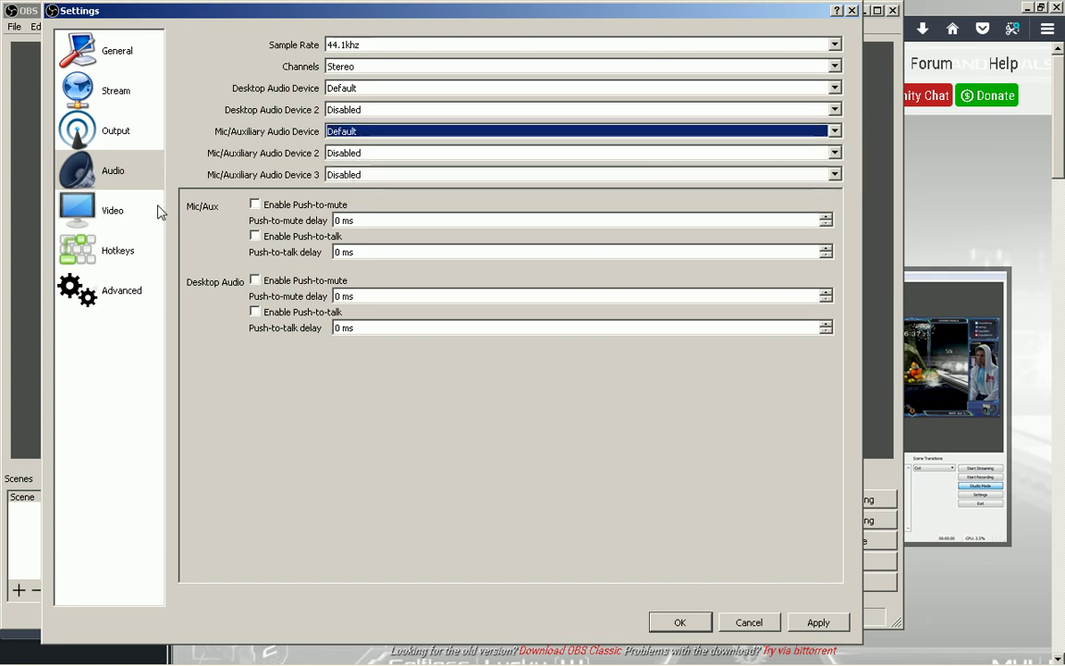
- Set the video output (scaled) resolution to 1280x800
click(94, 208)
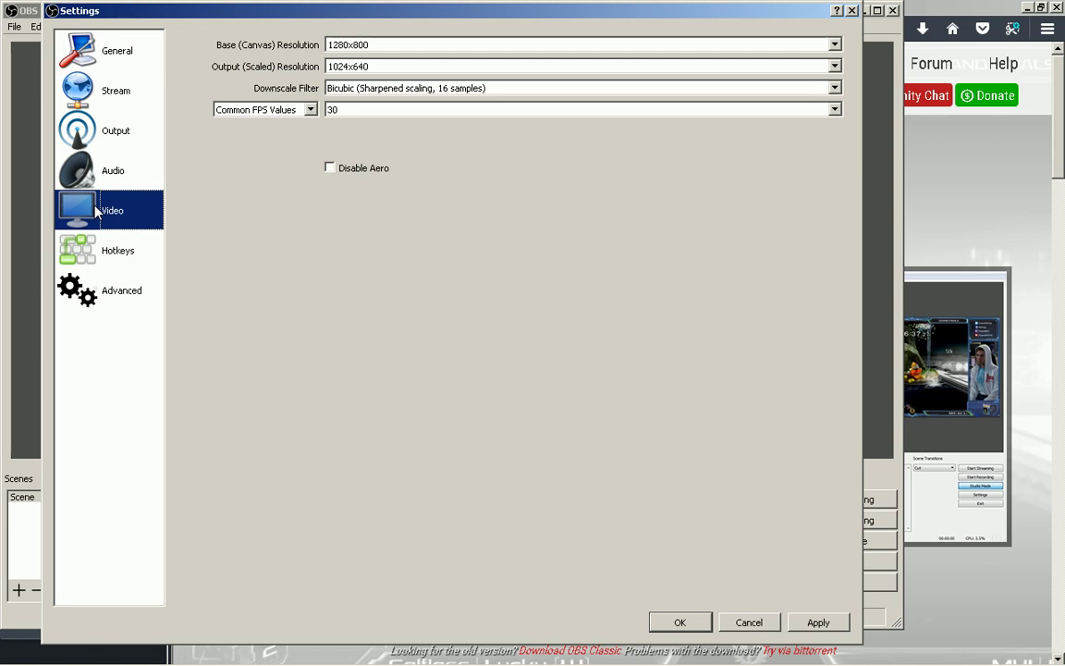
click(408, 65)
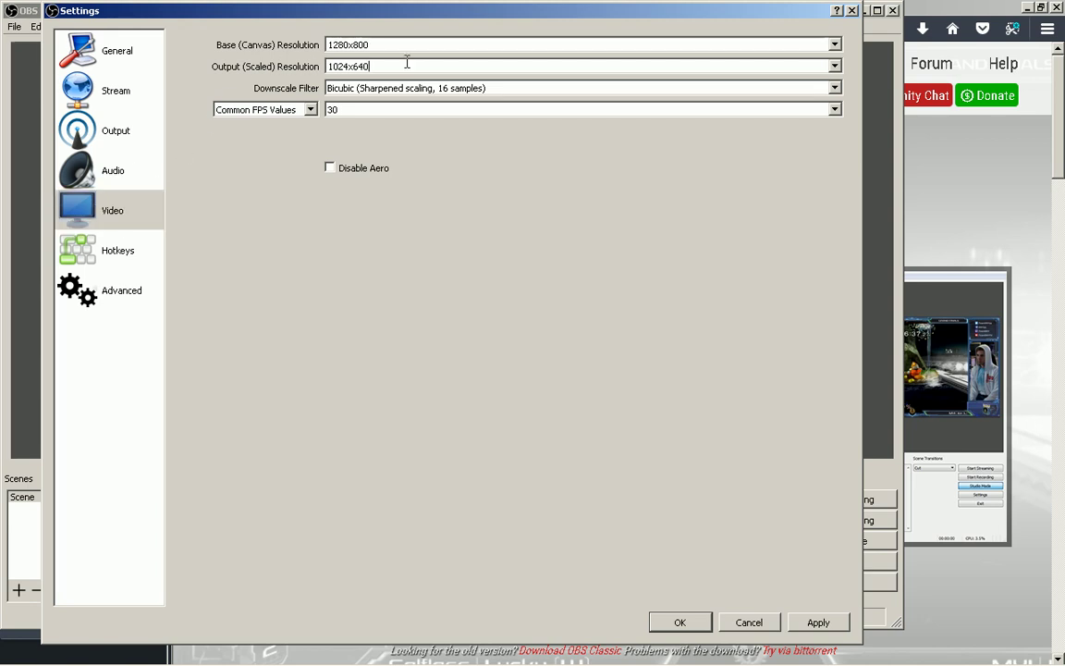
click(835, 66)
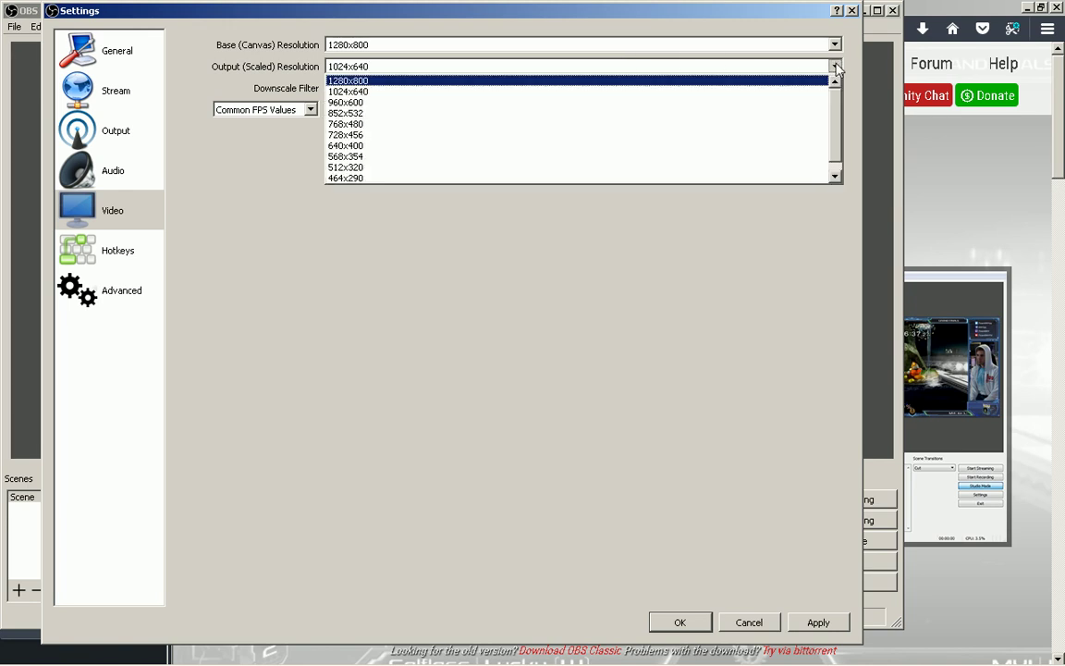
key(End)
key(Home)
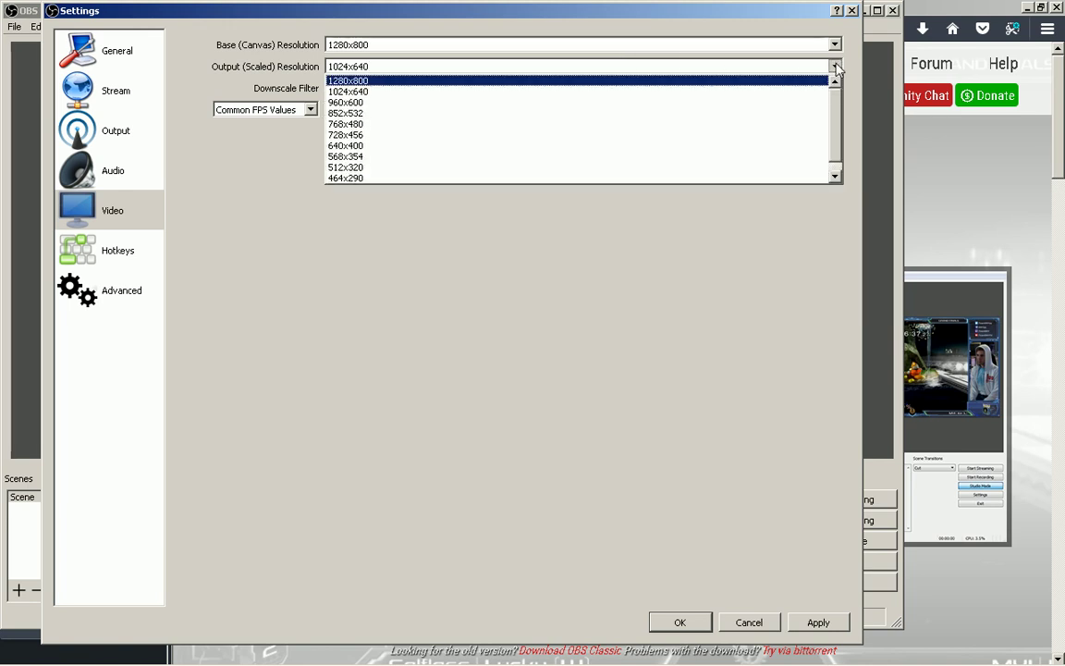
key(Return)
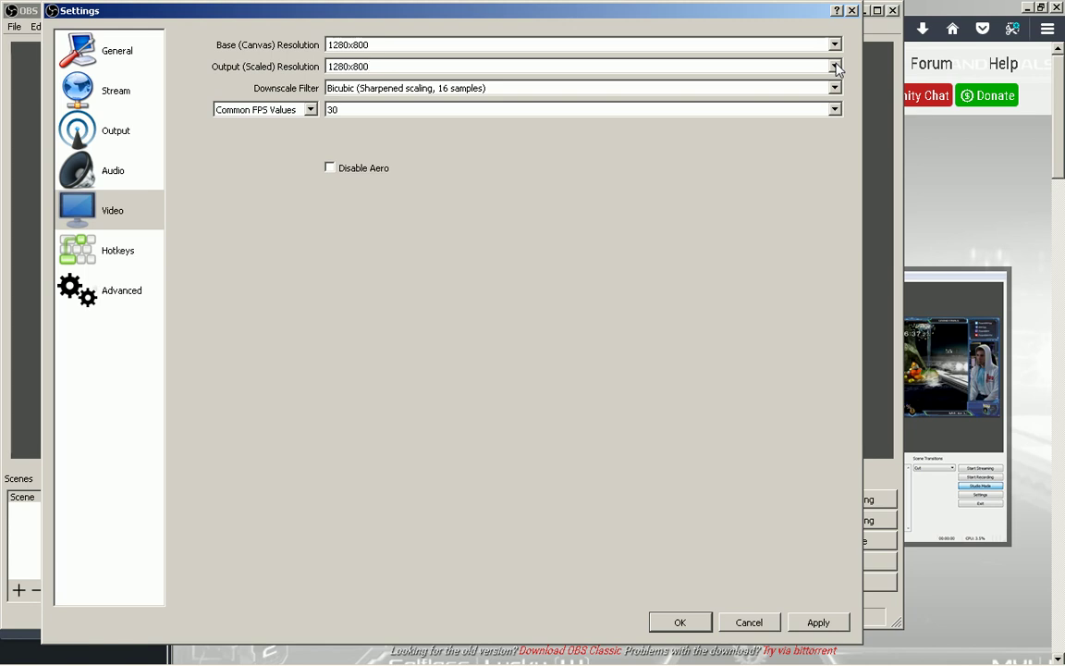
- Review the downscale filter and FPS type options, keeping Bicubic and Common FPS Values
click(835, 88)
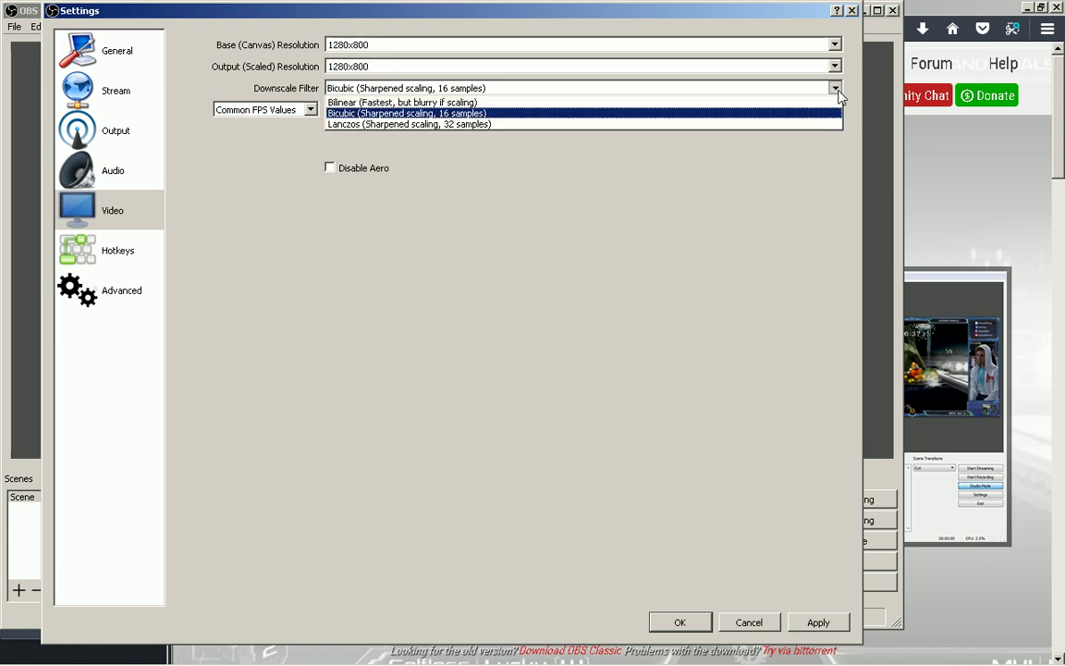
click(837, 90)
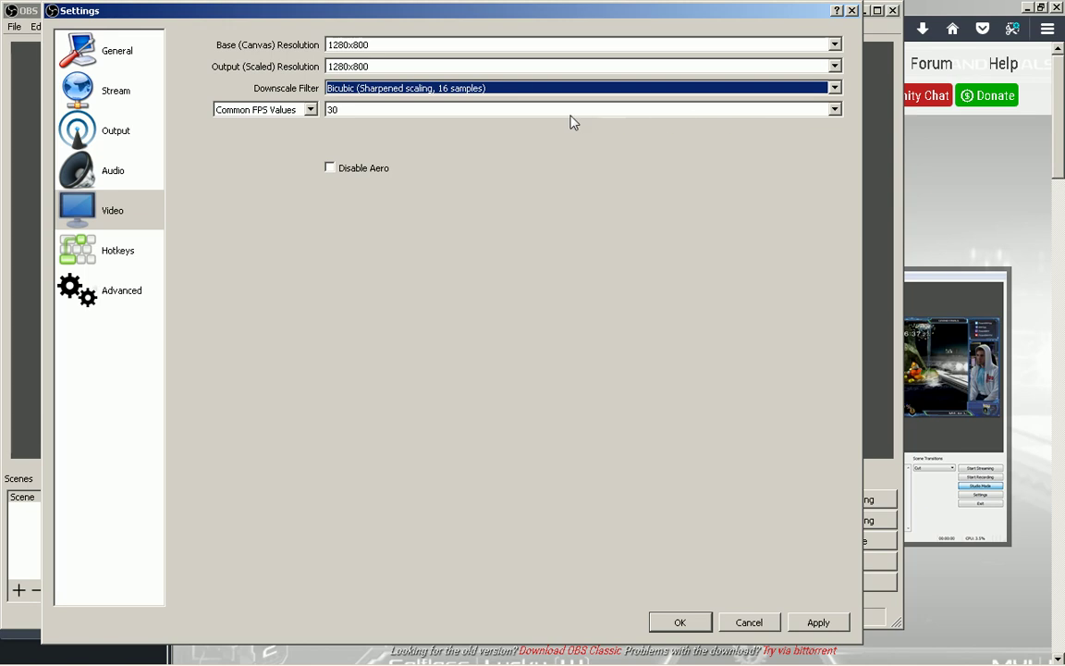
click(305, 110)
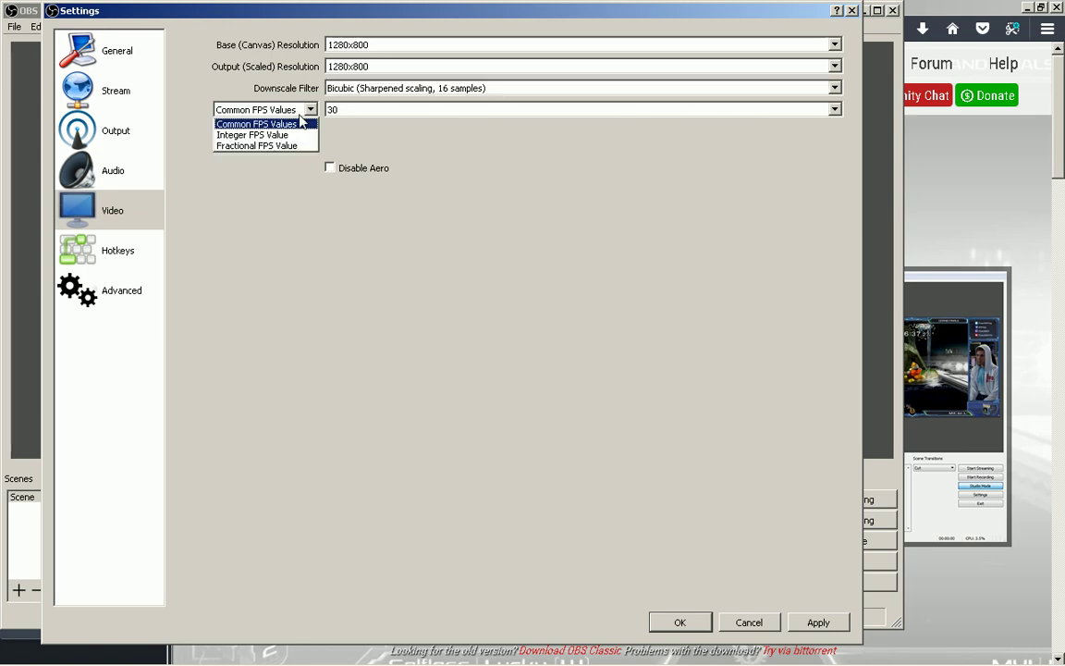
click(301, 122)
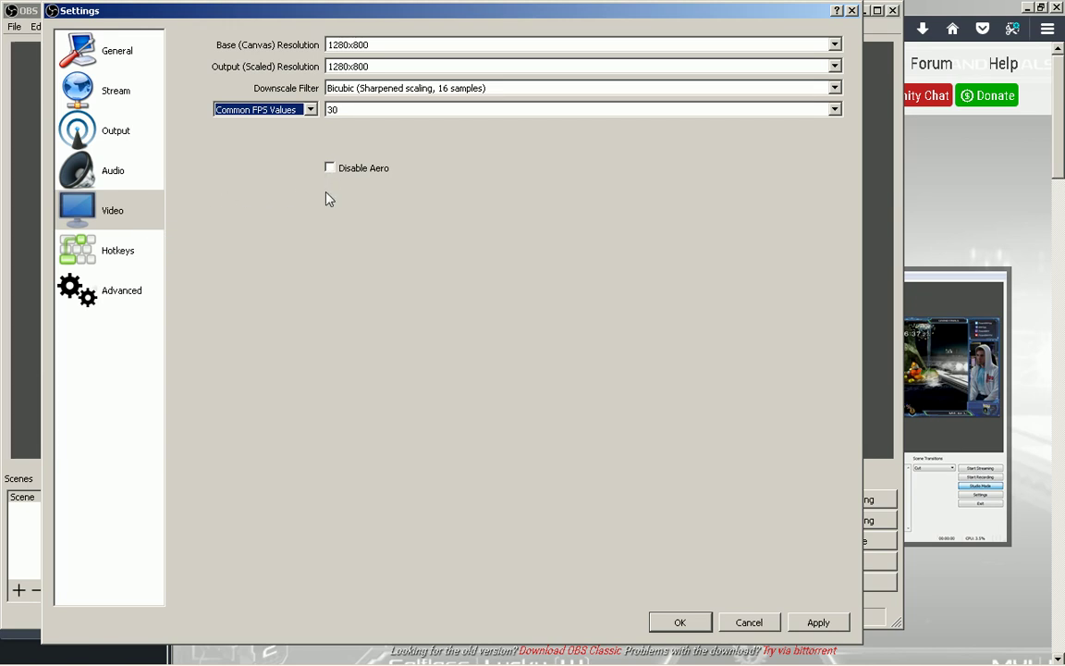
- Assign the hotkeys F2 to Start Recording and F3 to Stop Recording, and save the settings after viewing the advanced ones
click(122, 247)
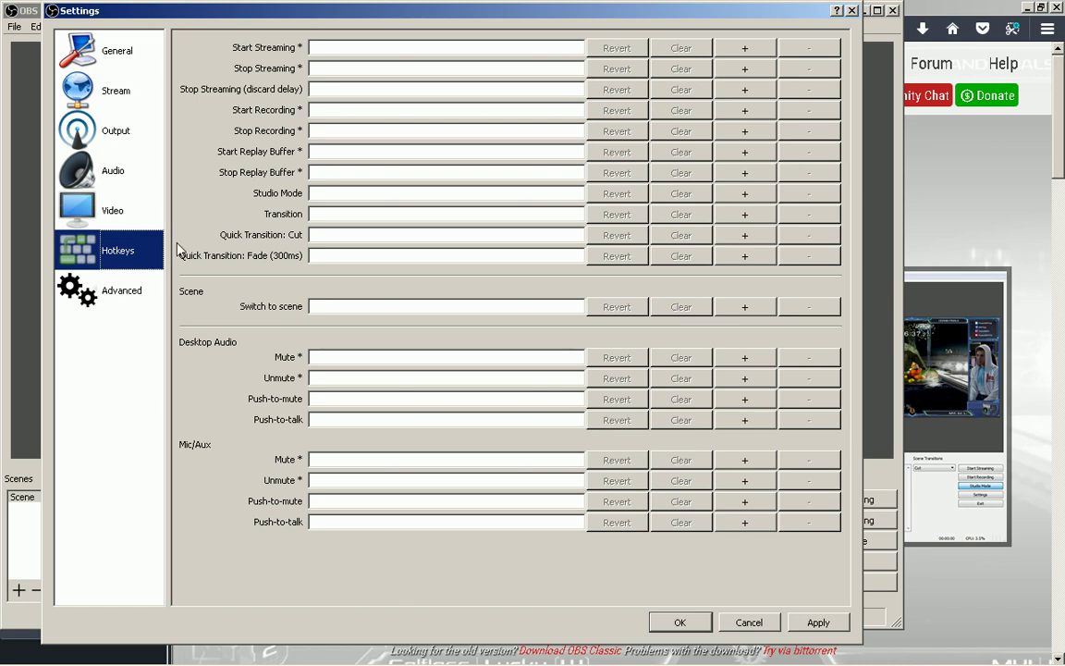
click(333, 109)
key(F2)
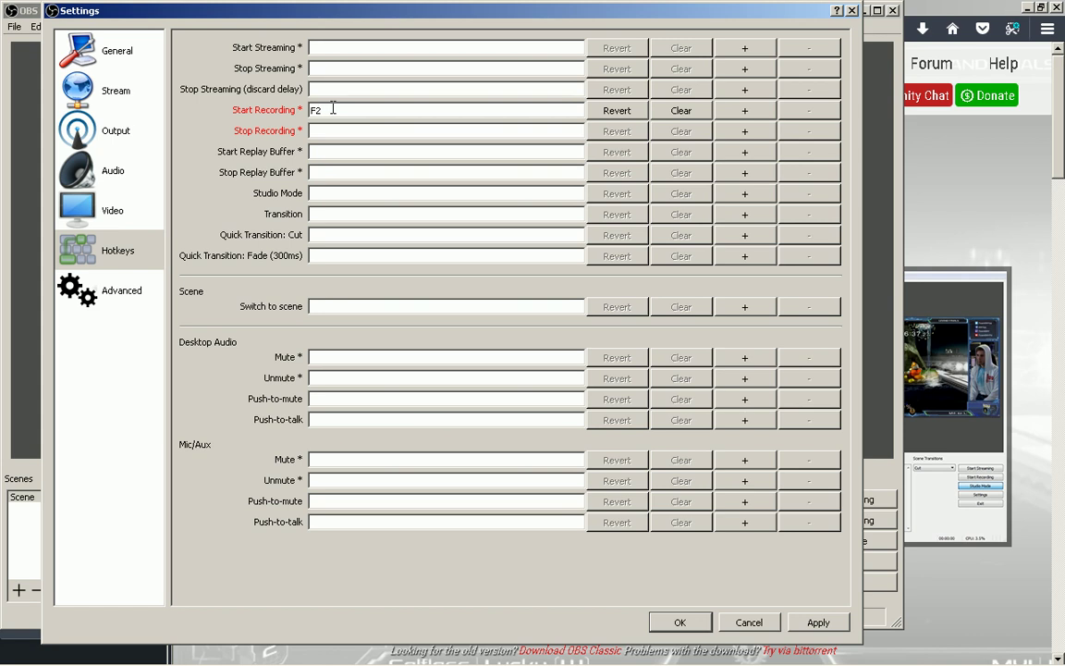
click(333, 130)
key(F3)
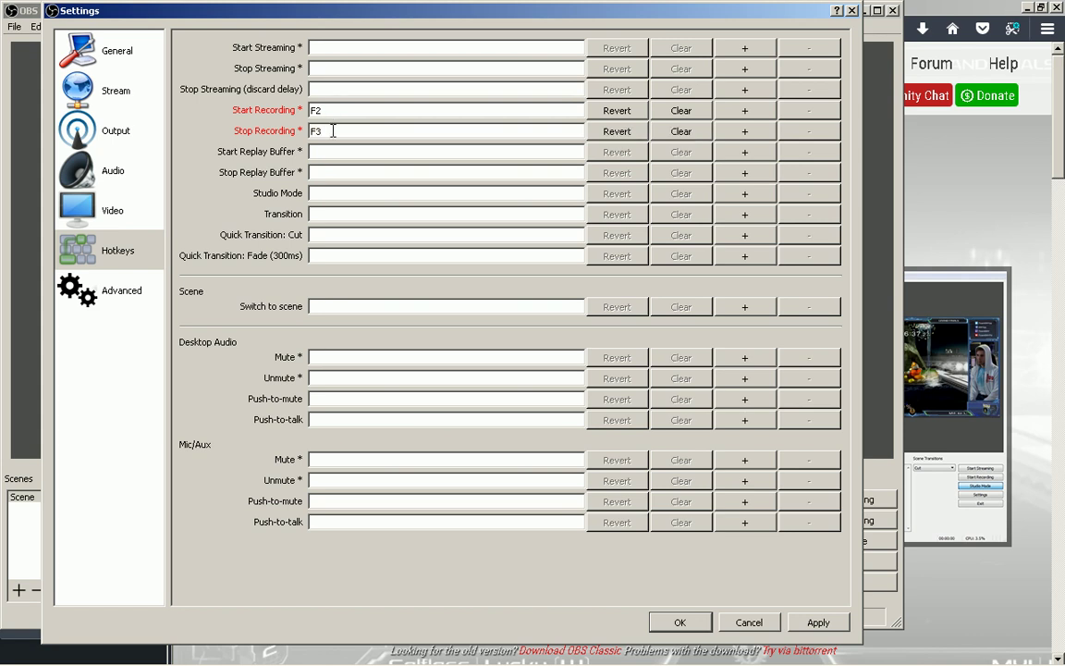
click(93, 293)
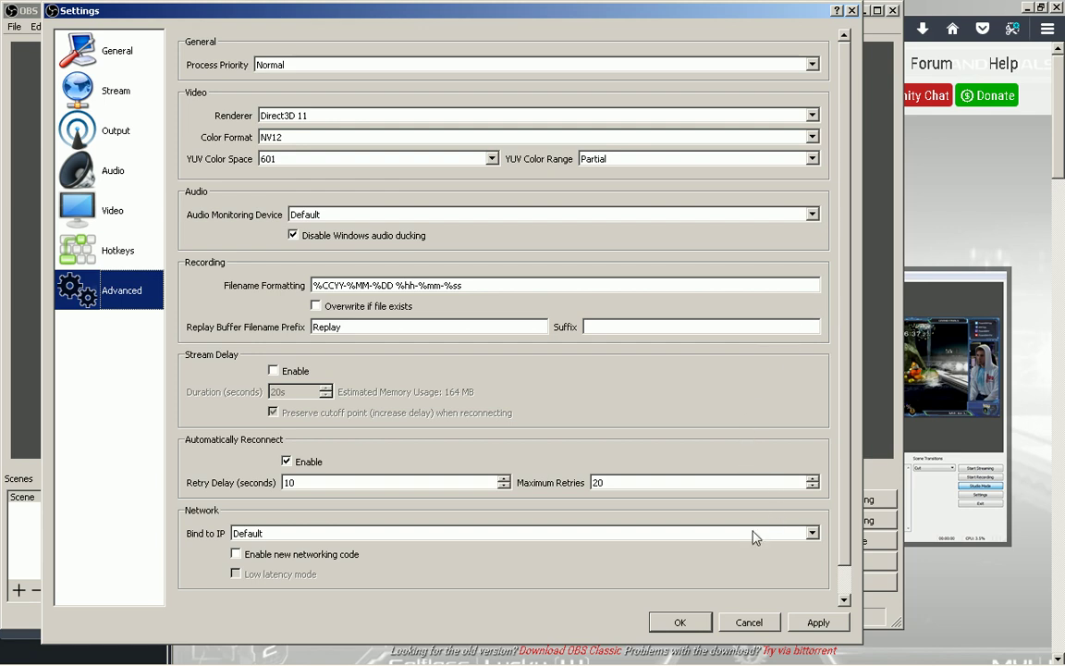
click(701, 626)
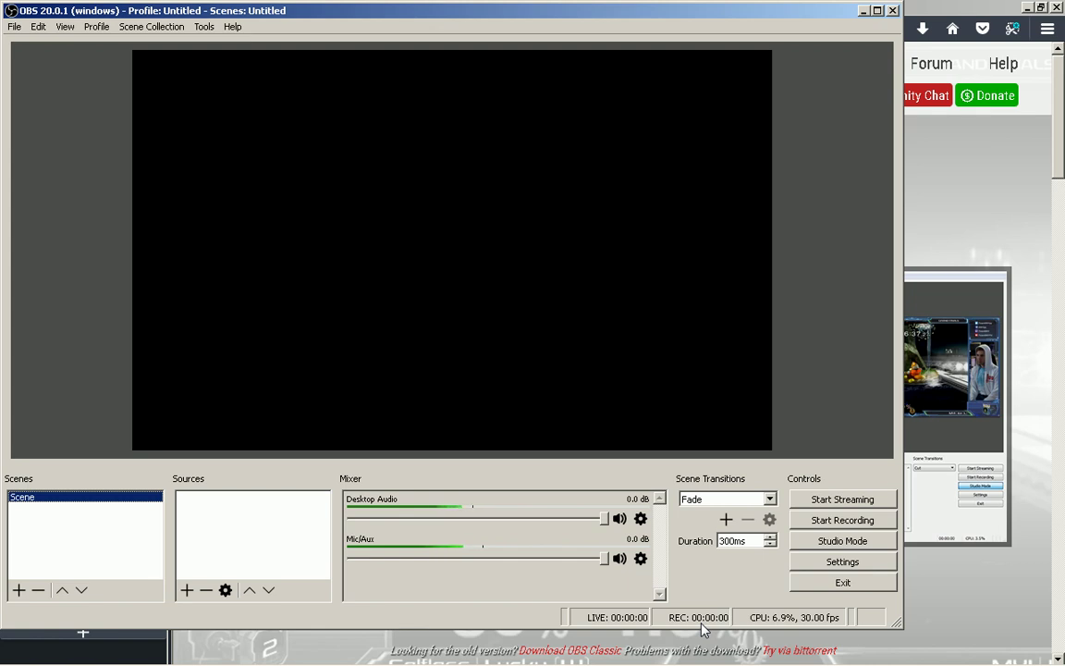
- Make a short test screen recording, opening and closing CrystalDiskInfo during the capture
key(F9)
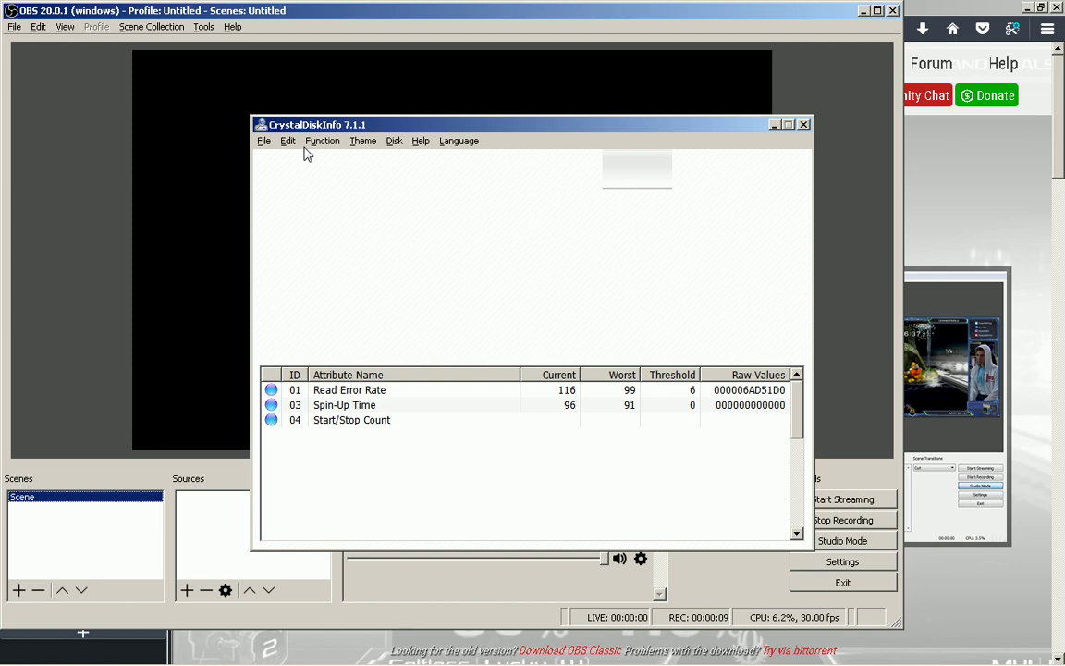
key(alt+F4)
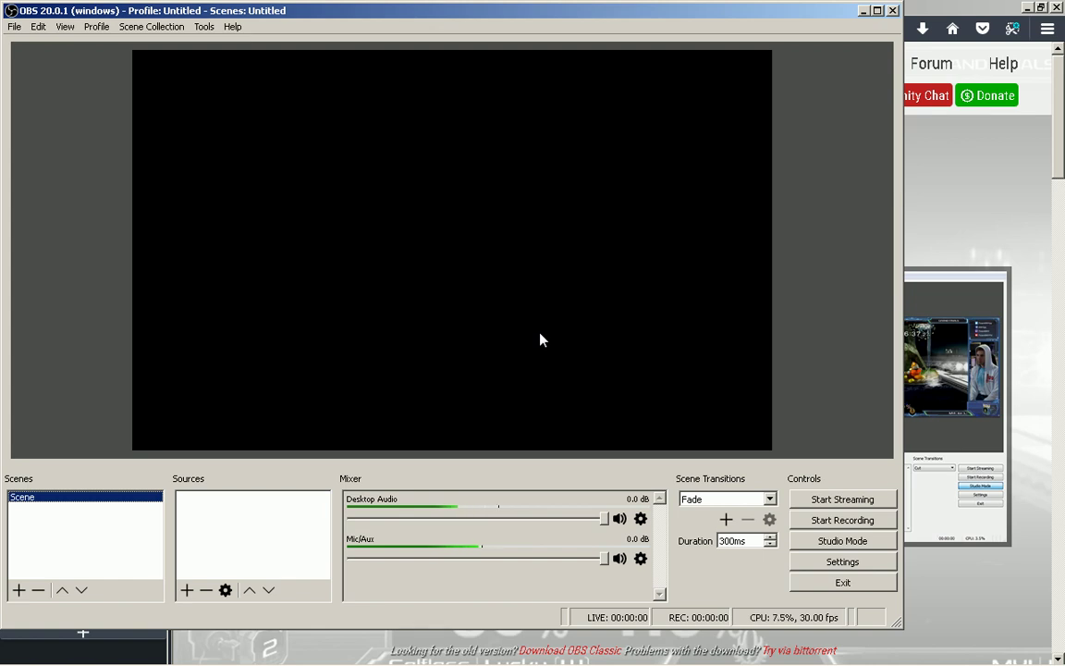
key(alt+Tab)
key(alt+Tab)
key(alt+Tab)
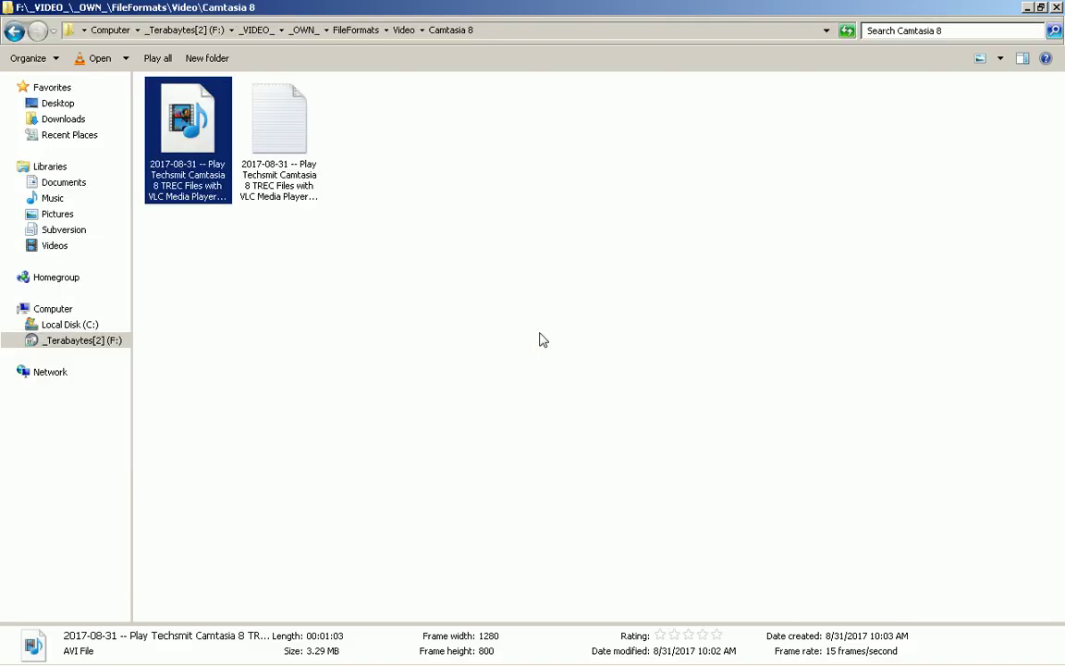
click(247, 33)
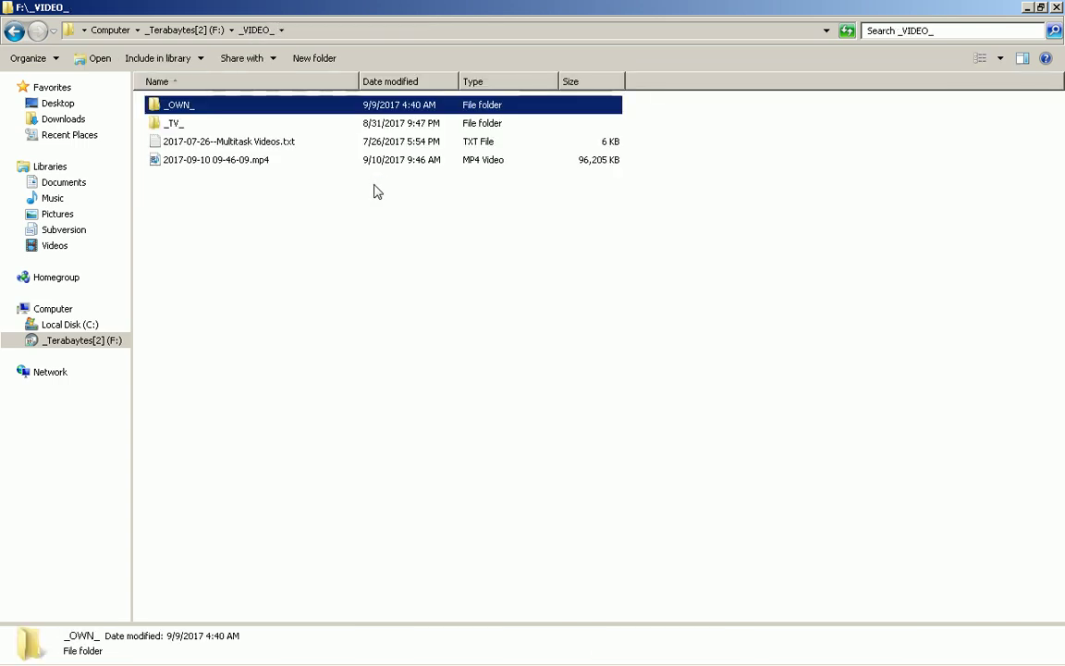
click(232, 161)
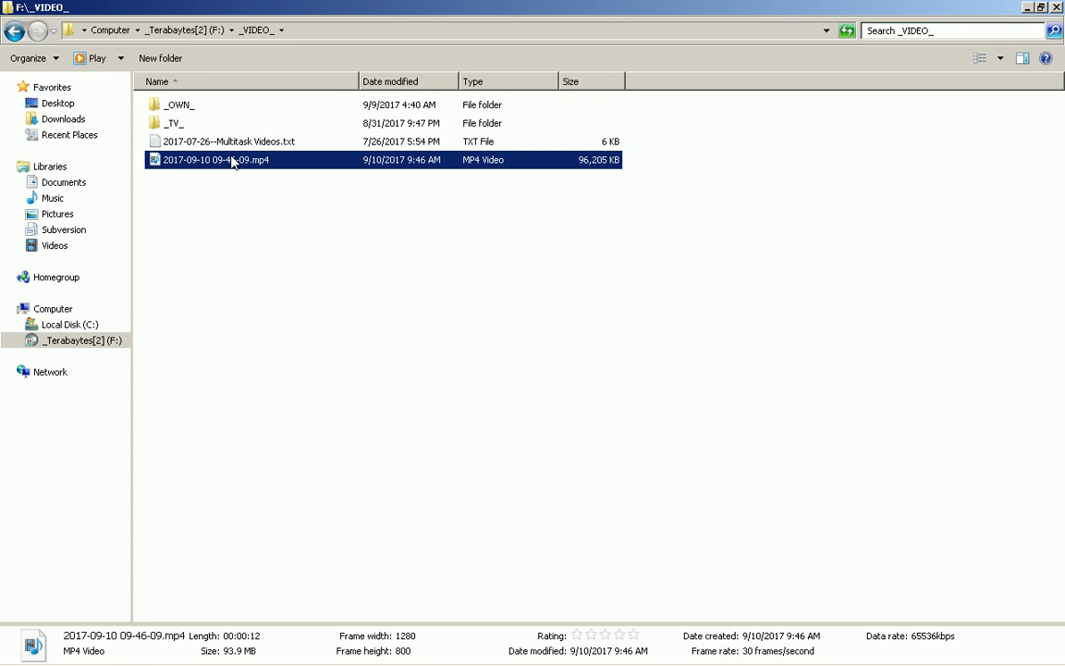
double_click(231, 160)
- Make VLC Media Player Portable the default program for opening the recorded MP4 file
right_click(231, 159)
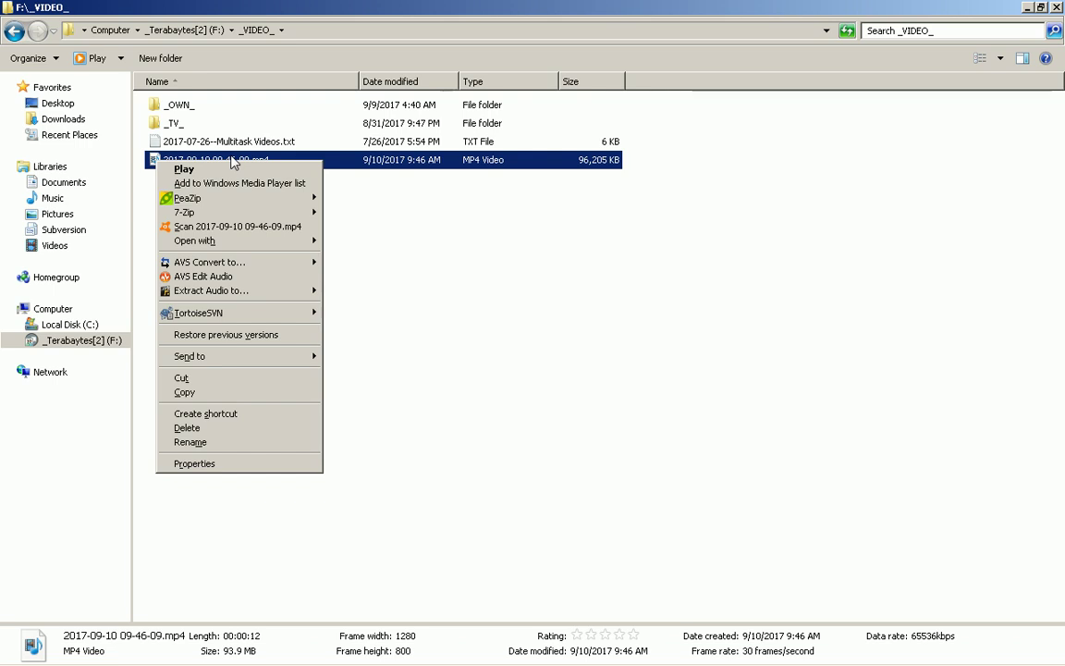
key(Down)
key(Down)
key(Down)
key(Down)
key(Down)
key(Down)
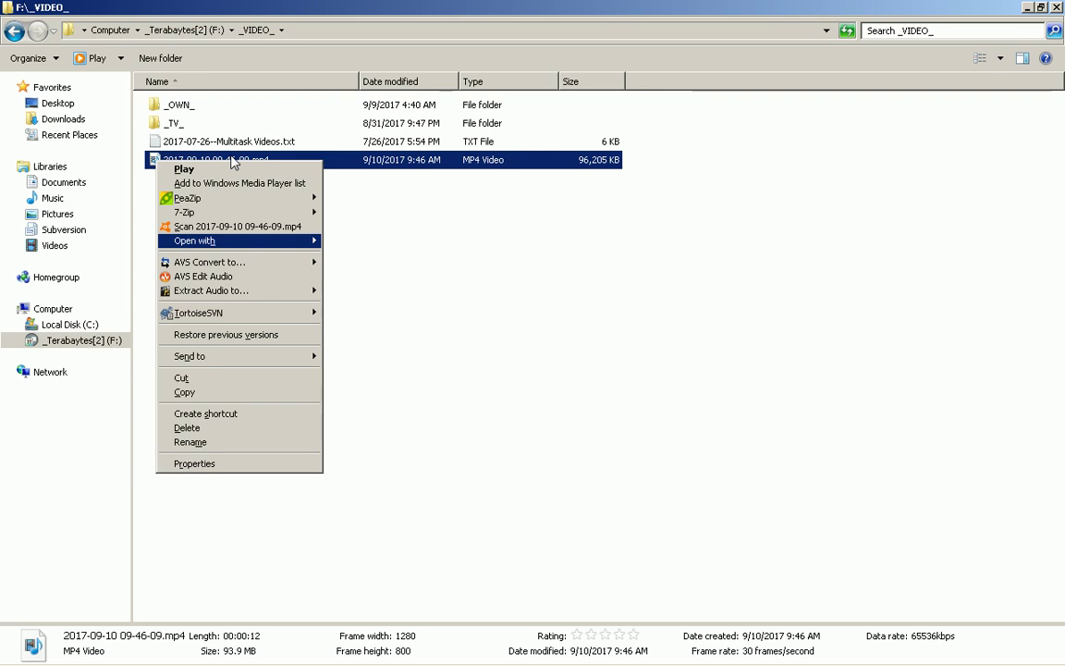
key(Right)
key(Down)
key(Down)
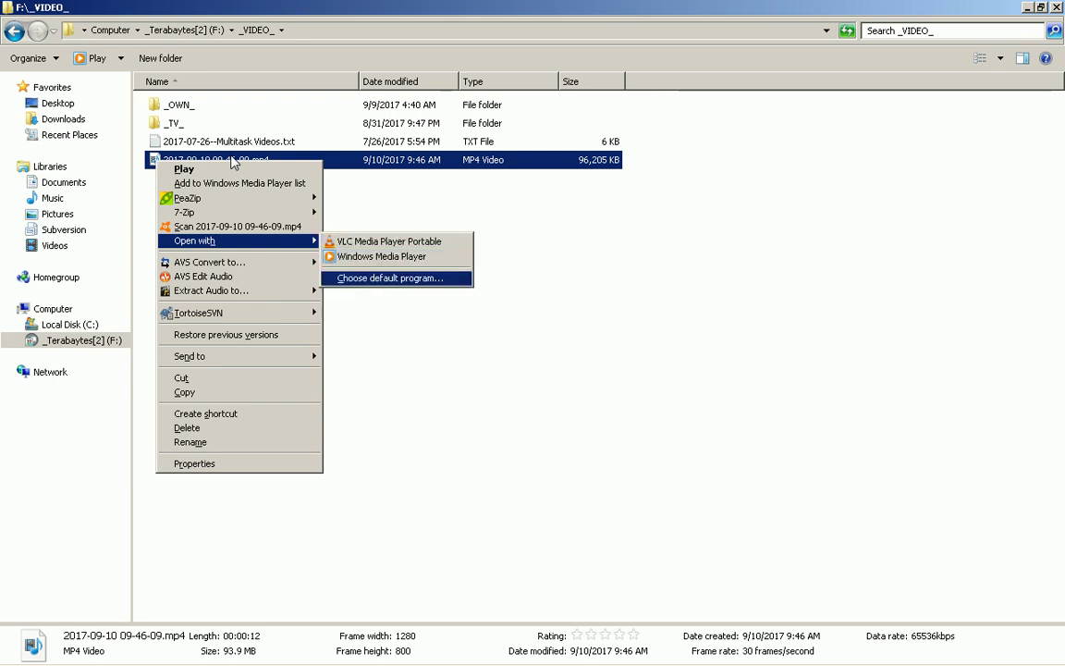
key(Return)
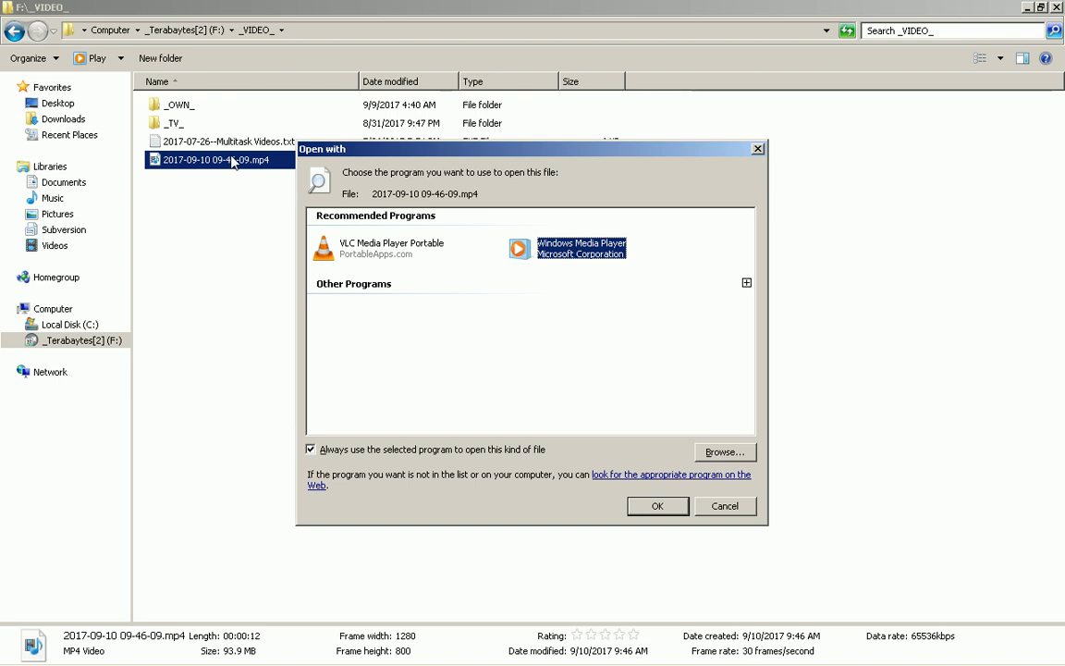
key(Left)
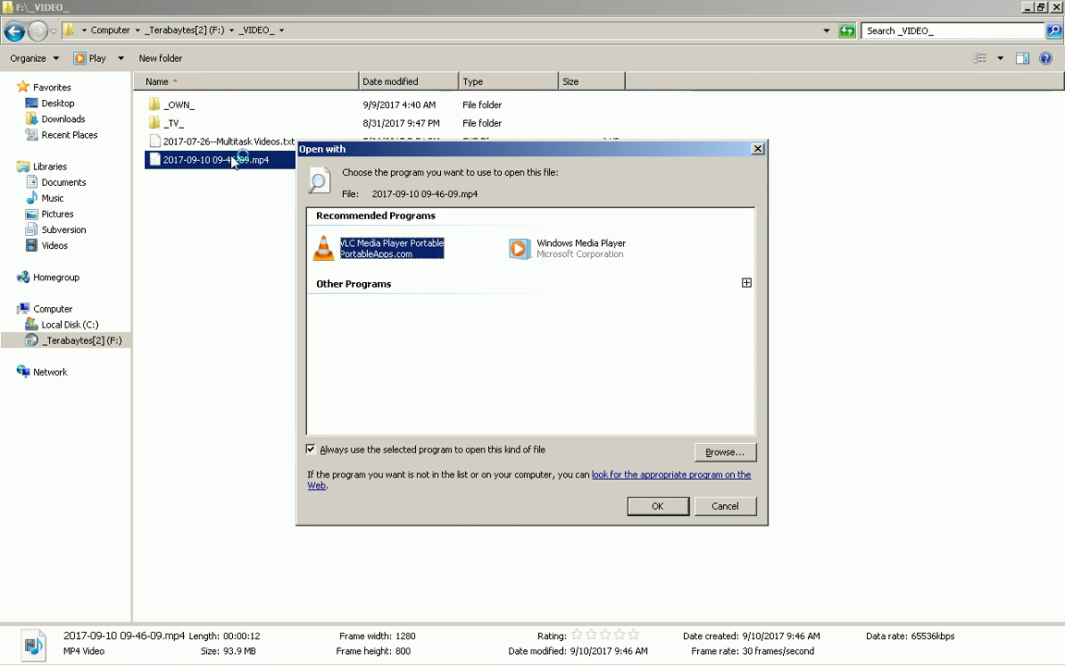
key(Return)
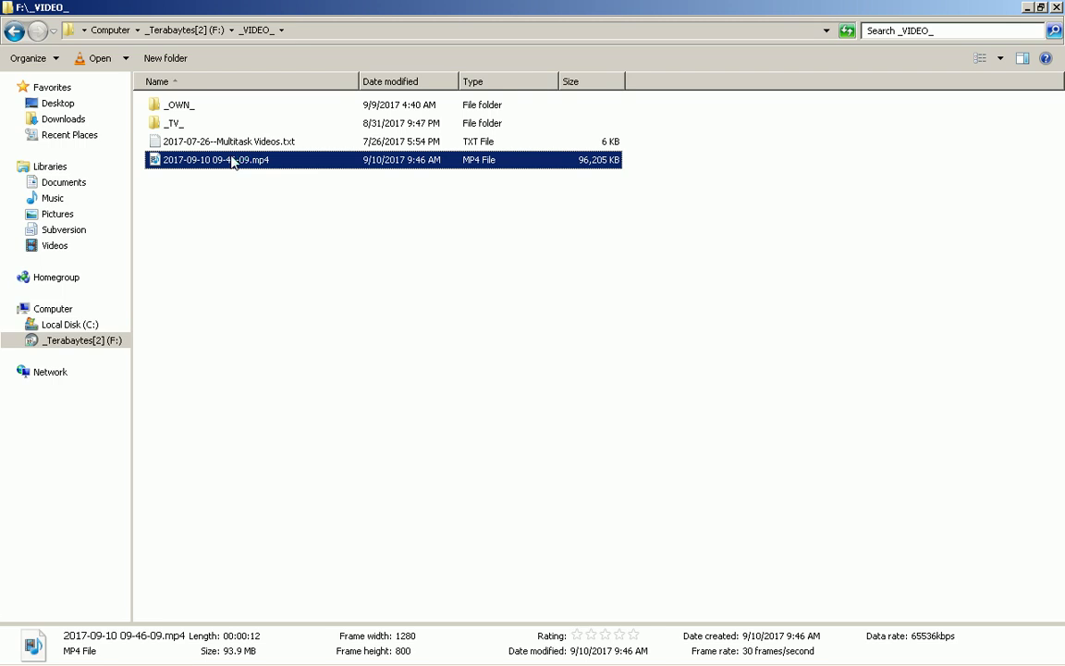
double_click(232, 161)
double_click(233, 162)
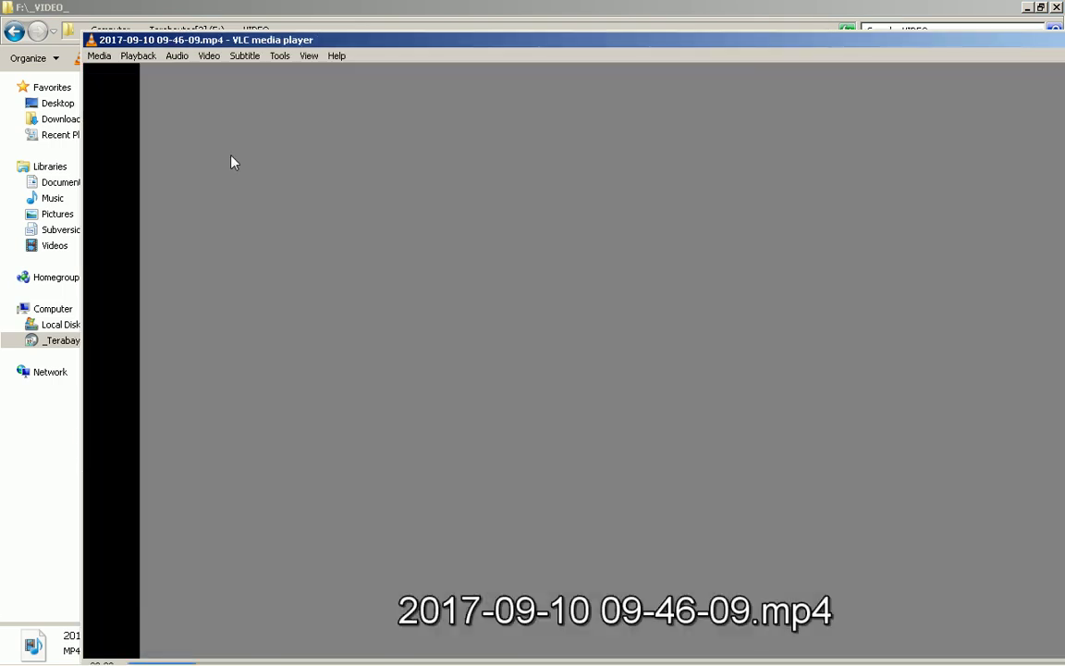
double_click(233, 162)
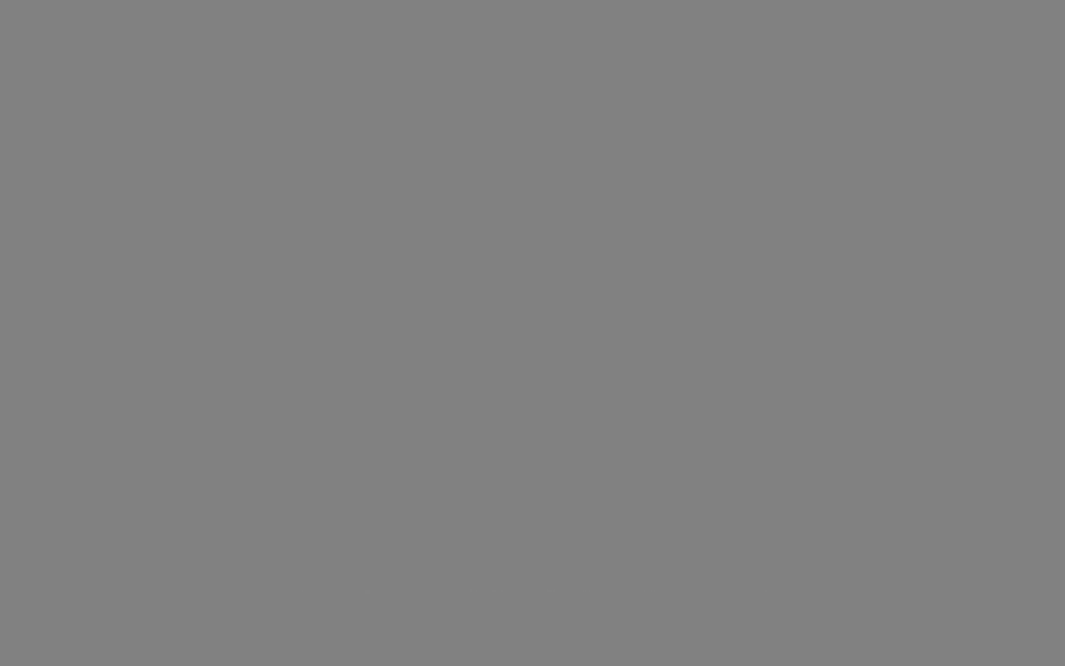
key(space)
key(space)
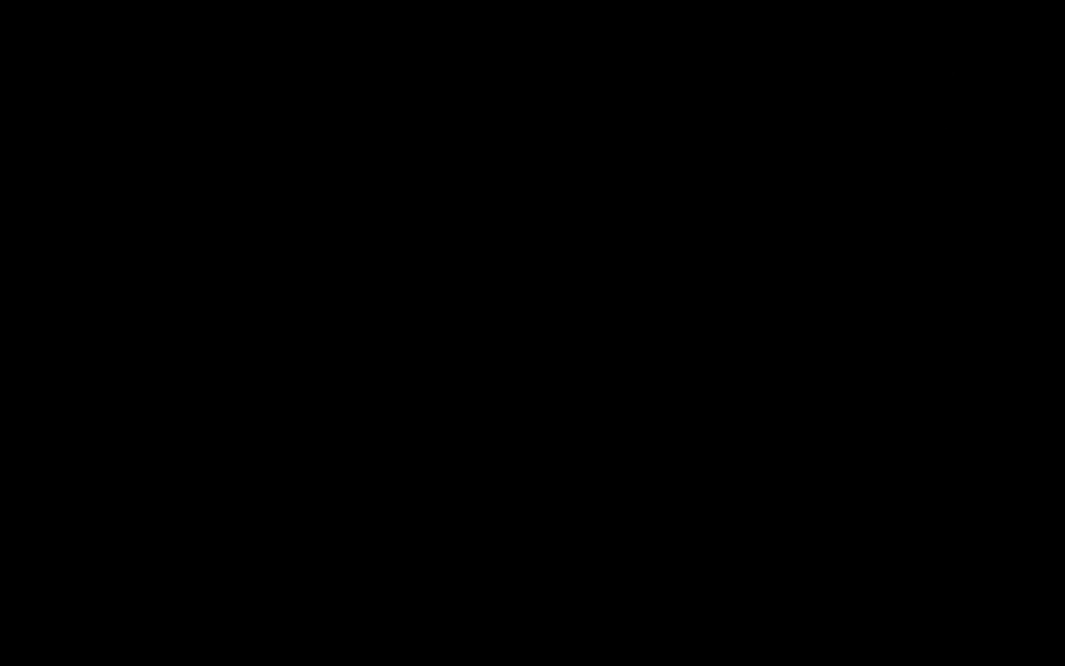
key(space)
key(Escape)
- Switch back to OBS and mute the Mic/Aux source in the mixer
key(alt+Tab)
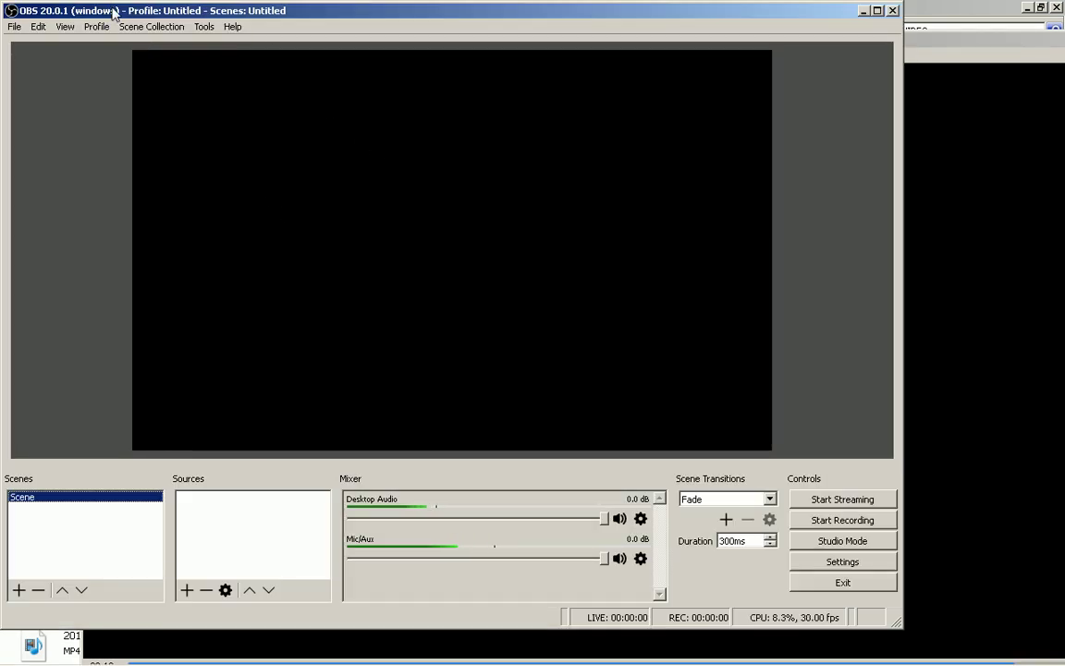
click(623, 558)
key(alt+Tab)
key(alt+Tab)
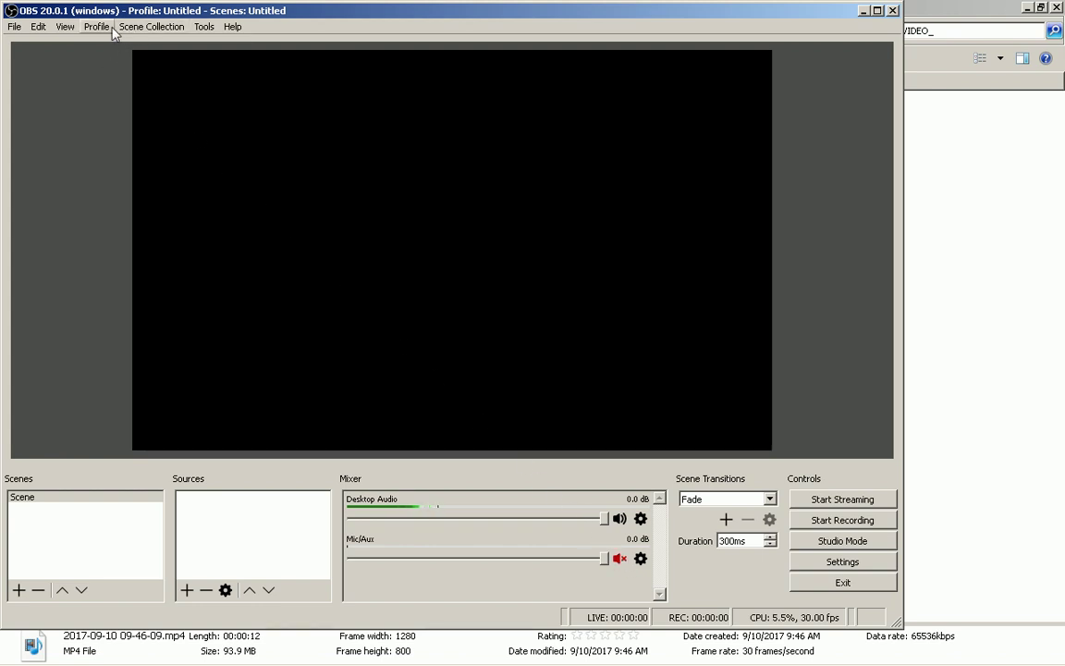
click(38, 28)
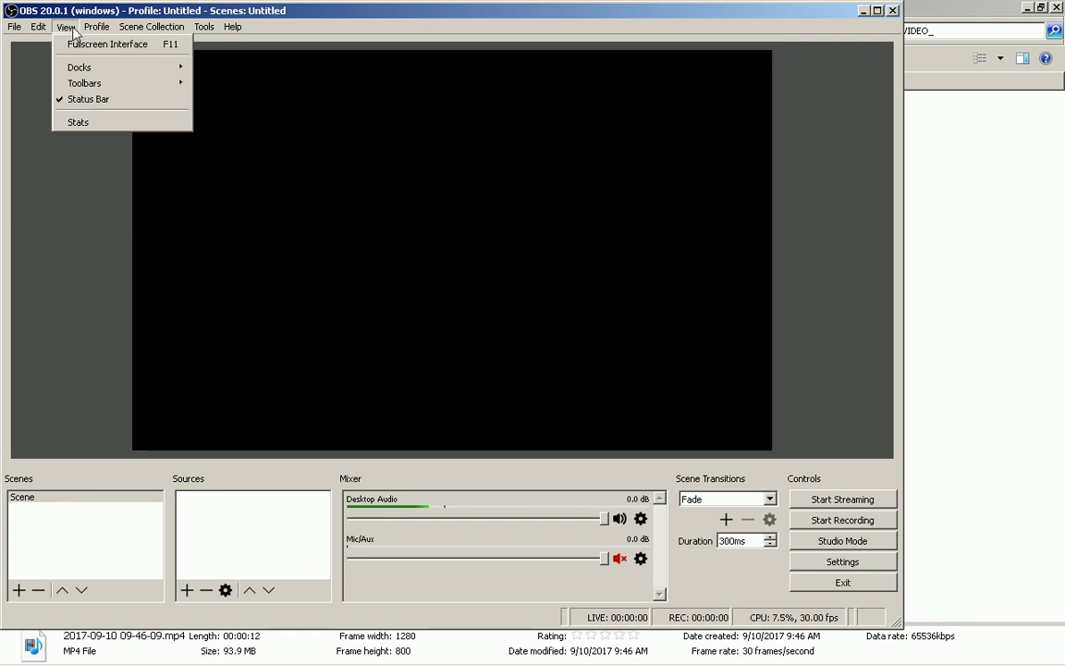
mouse_move(93, 30)
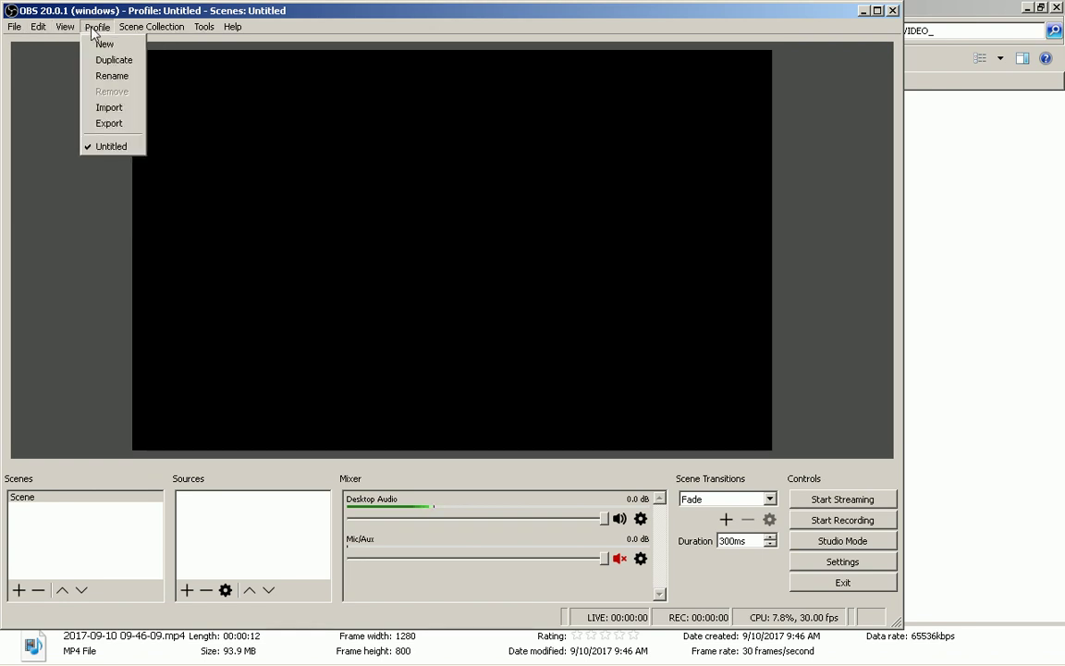
- Open the advanced audio properties, disable tracks 1 through 6 for Mic/Aux and close the dialog
mouse_move(125, 33)
mouse_move(39, 27)
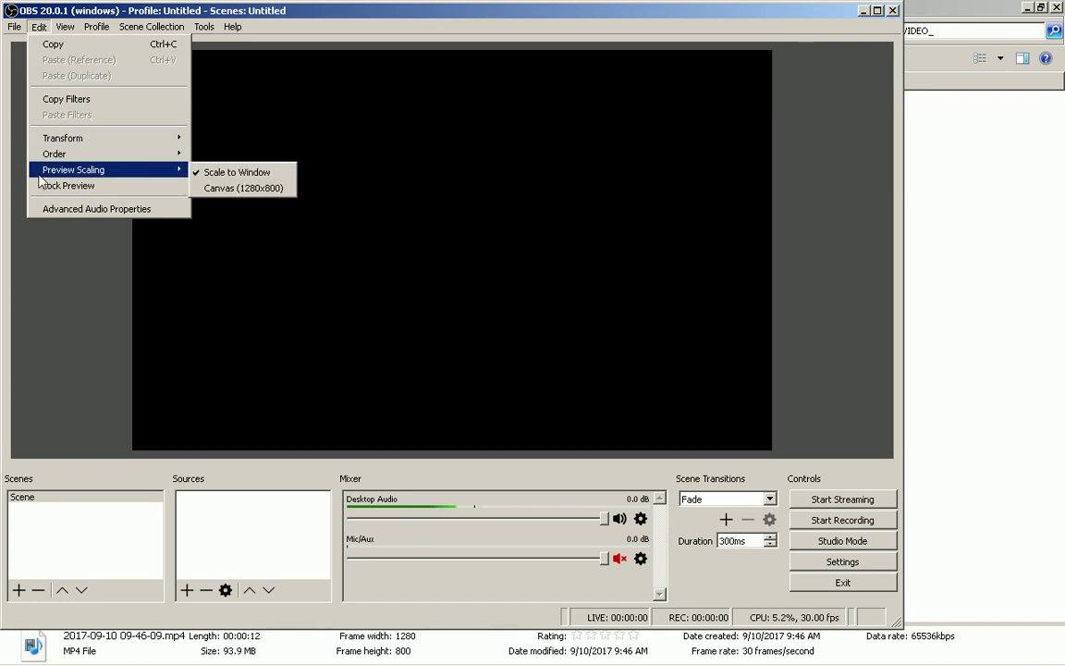
click(72, 209)
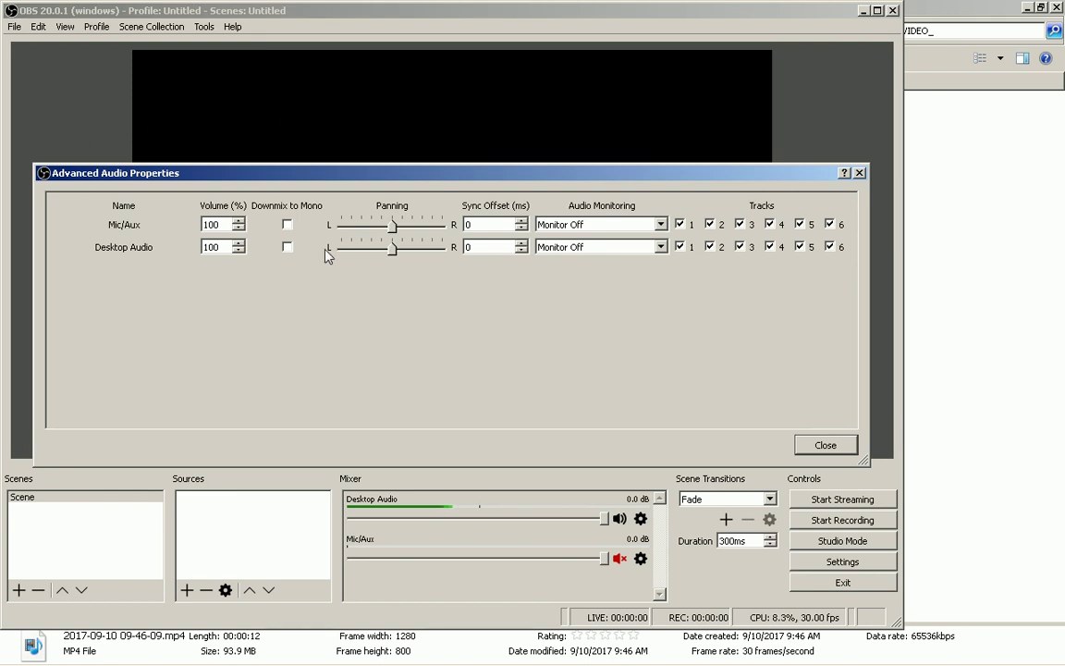
click(680, 224)
click(710, 223)
click(740, 223)
click(769, 224)
click(801, 224)
click(831, 224)
click(826, 446)
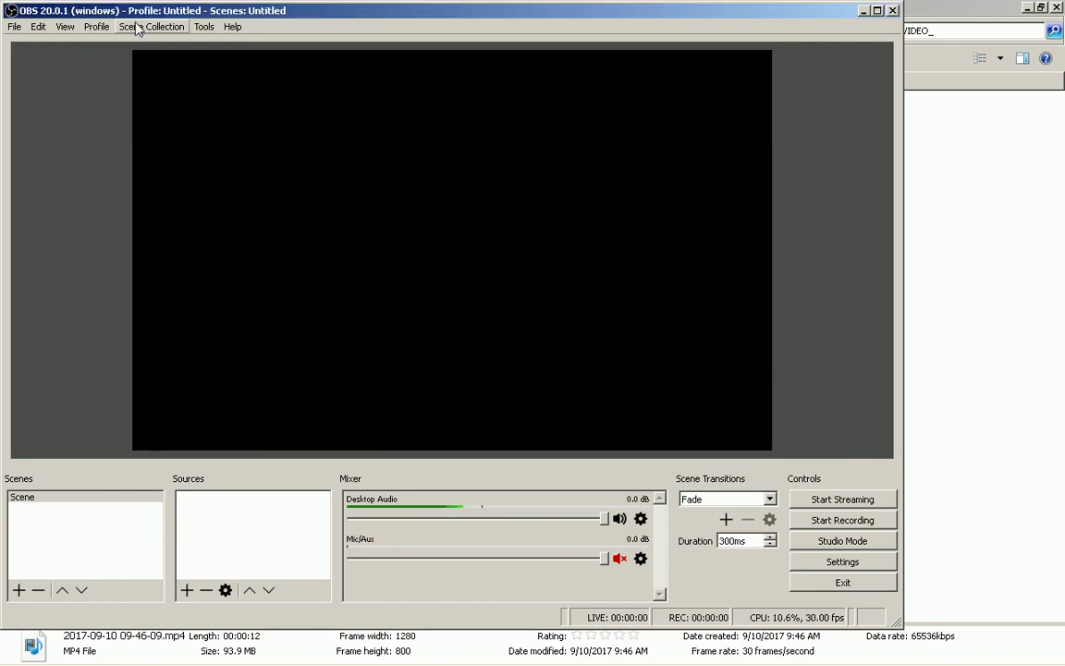
click(205, 28)
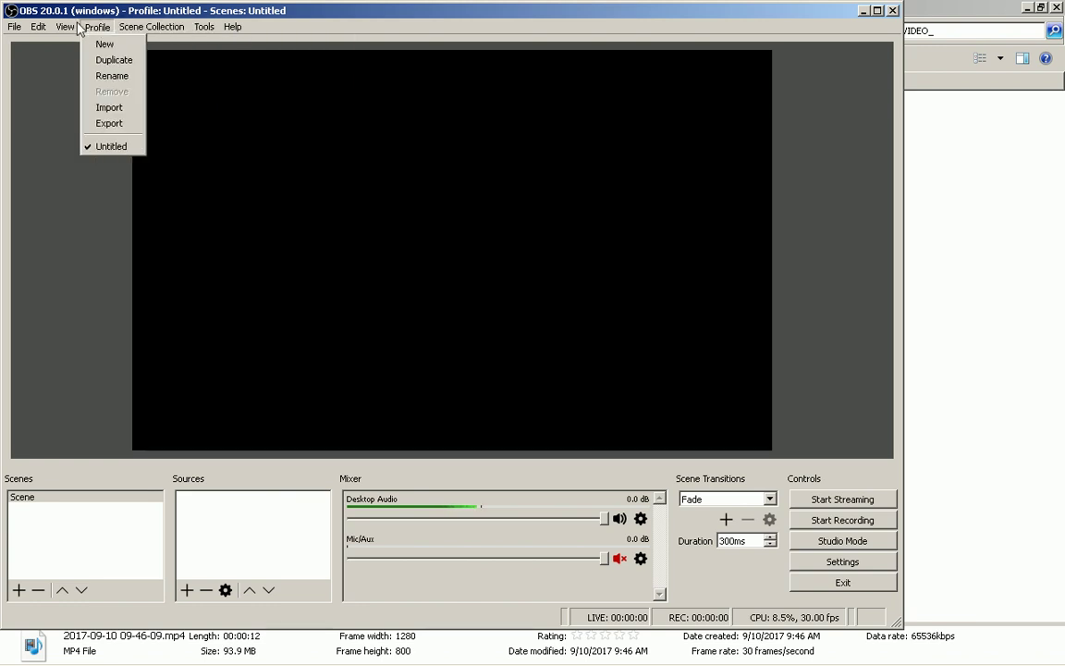
mouse_move(37, 28)
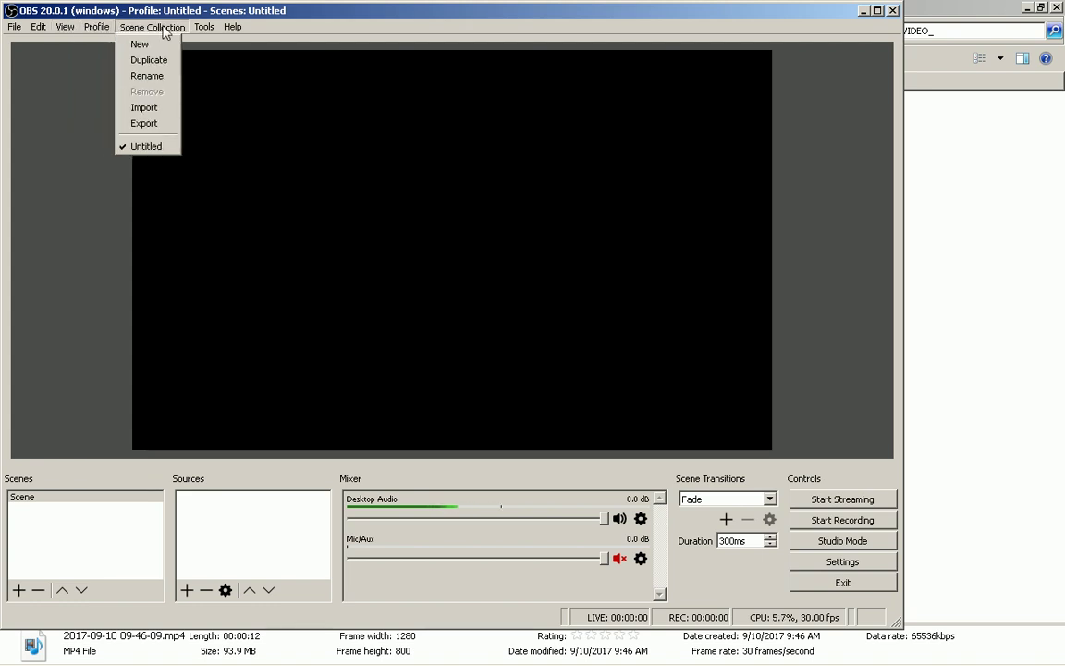
mouse_move(196, 33)
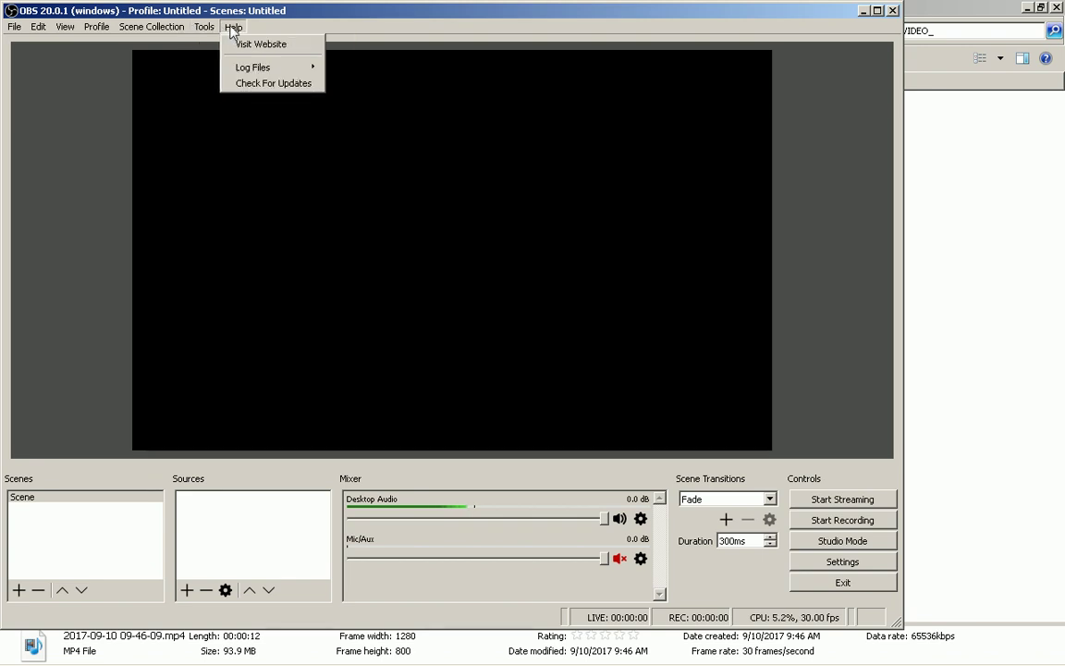
click(232, 28)
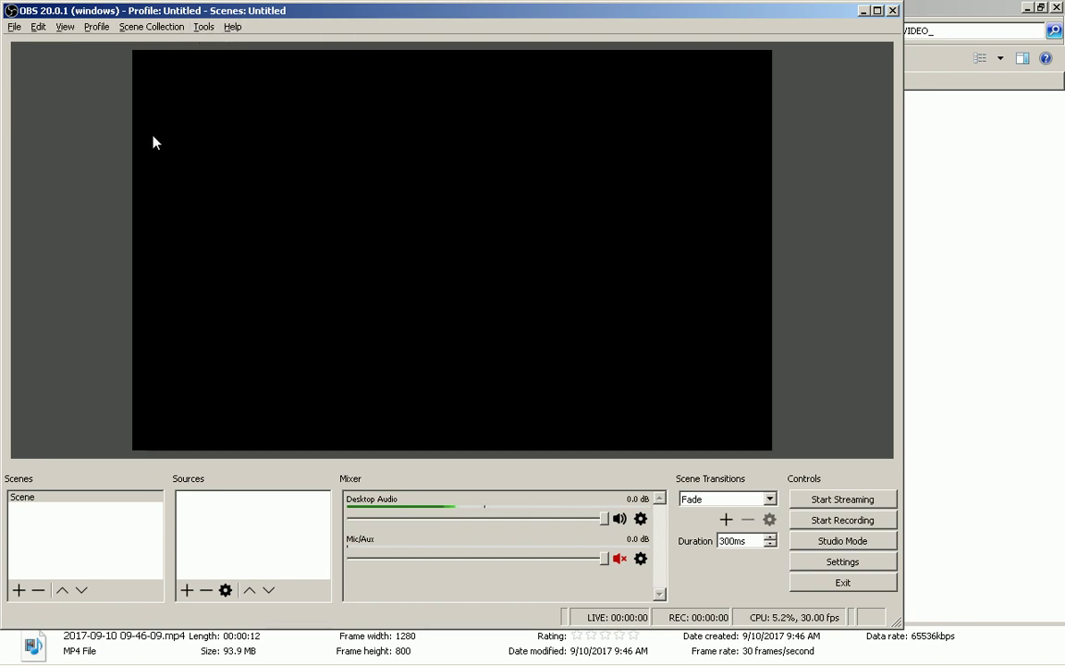
key(alt+Tab)
key(Escape)
click(139, 29)
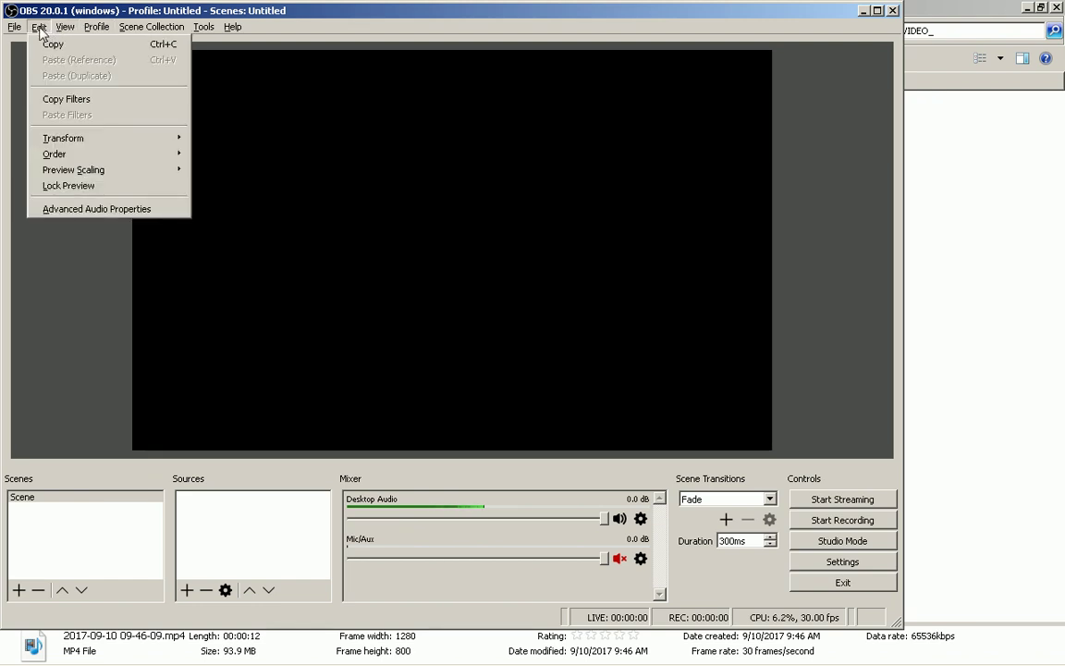
click(39, 28)
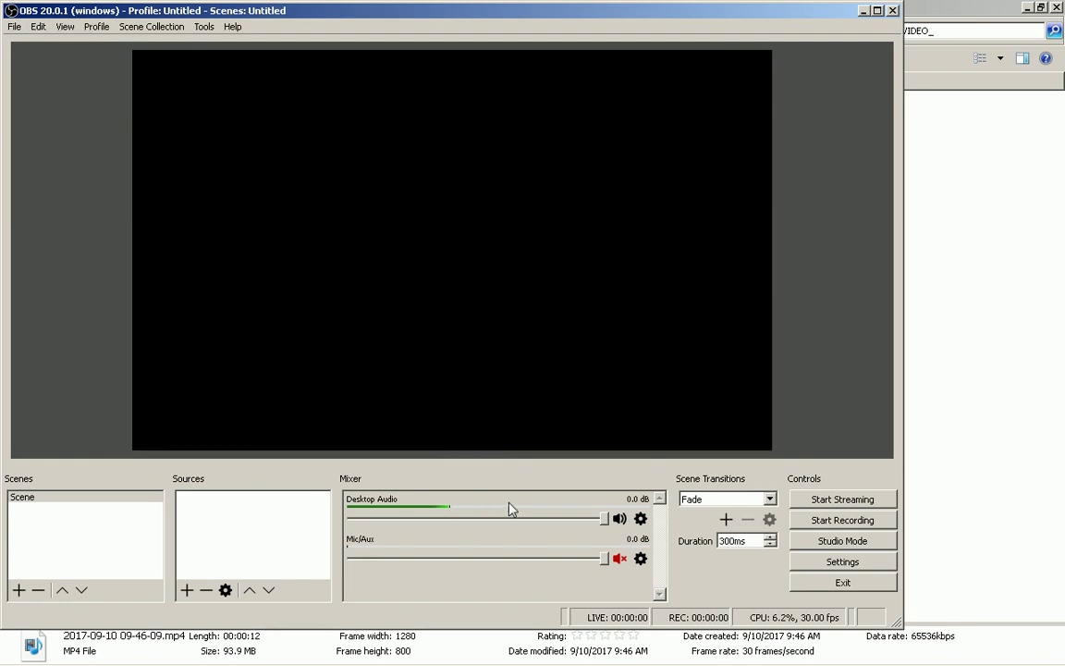
- Open the settings and go to the recording options of the output section
click(830, 562)
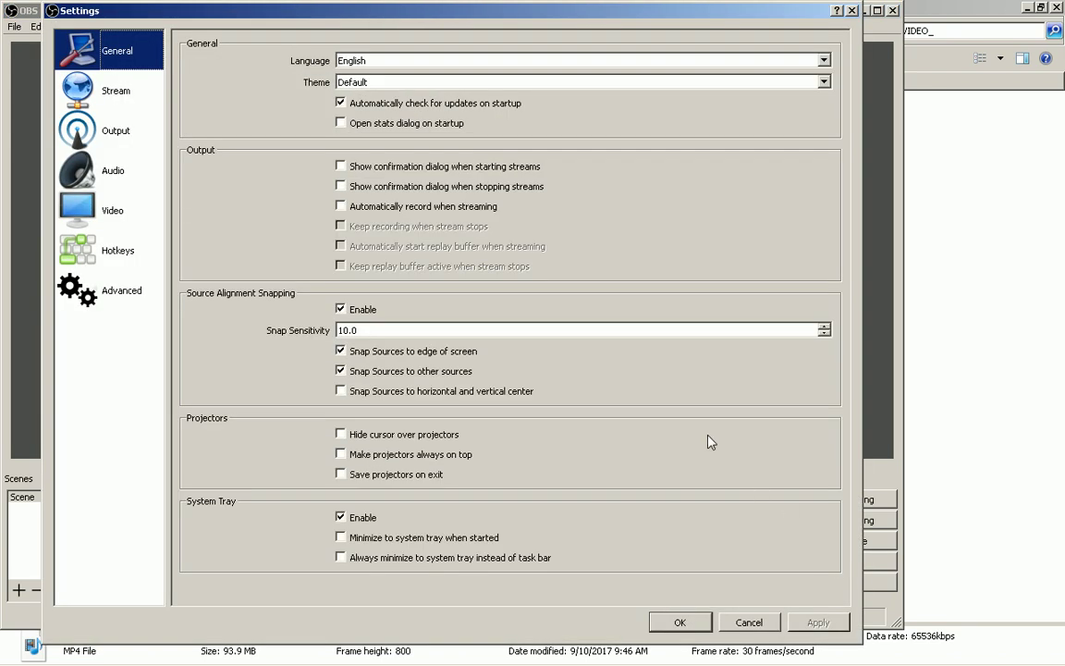
click(132, 90)
click(145, 130)
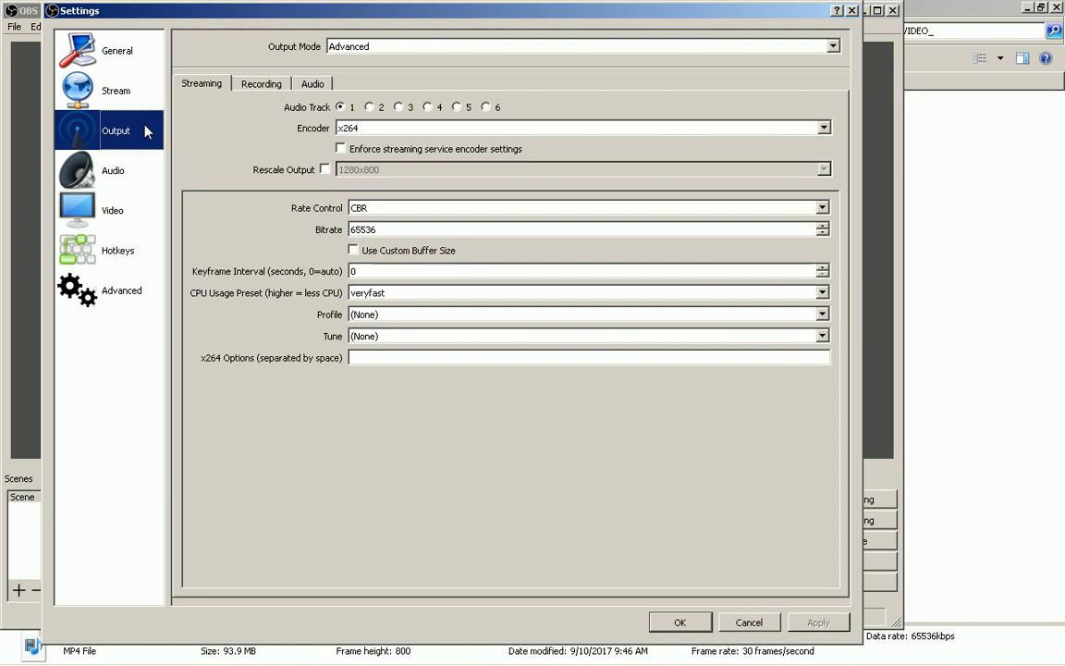
click(268, 85)
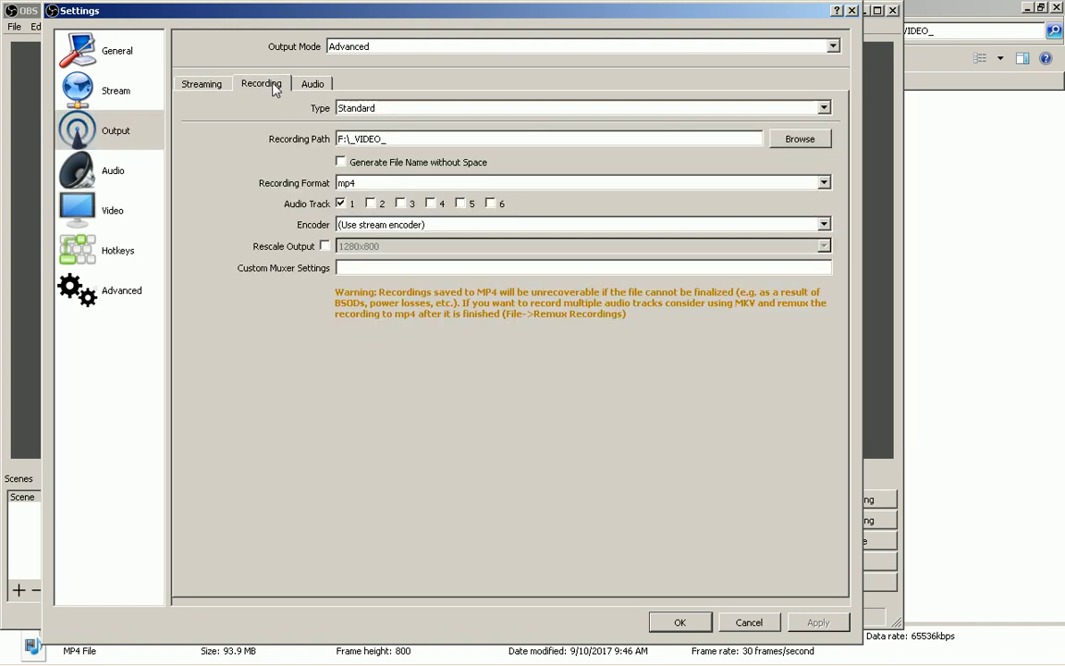
- Try the Custom Output (FFmpeg) recording type with an audio bitrate of 128, and return the type to Standard
click(359, 108)
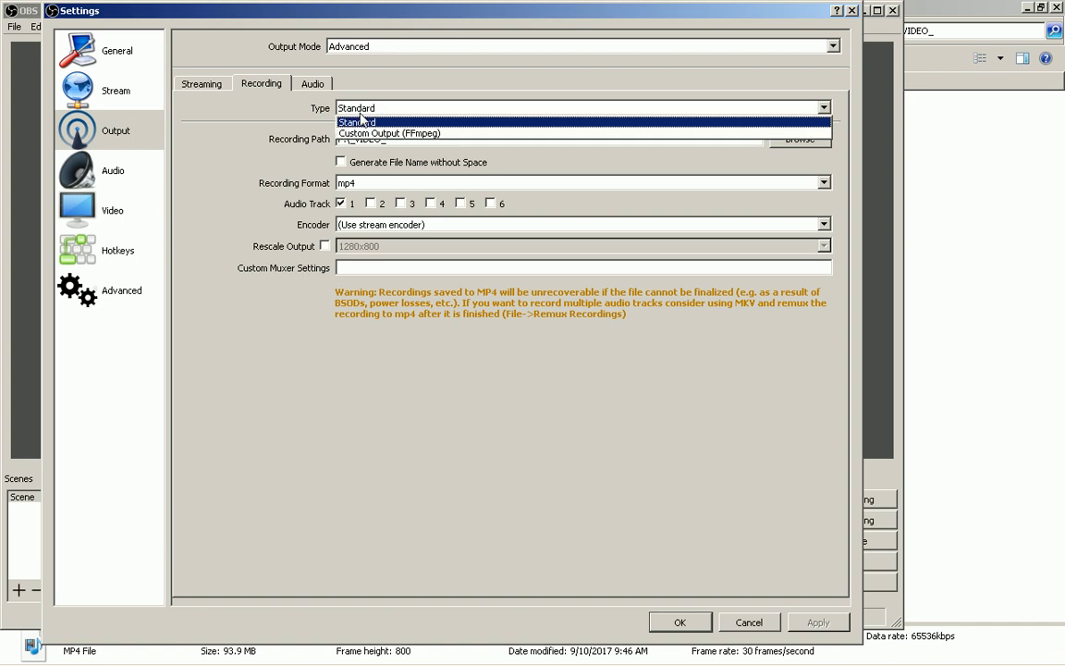
click(375, 133)
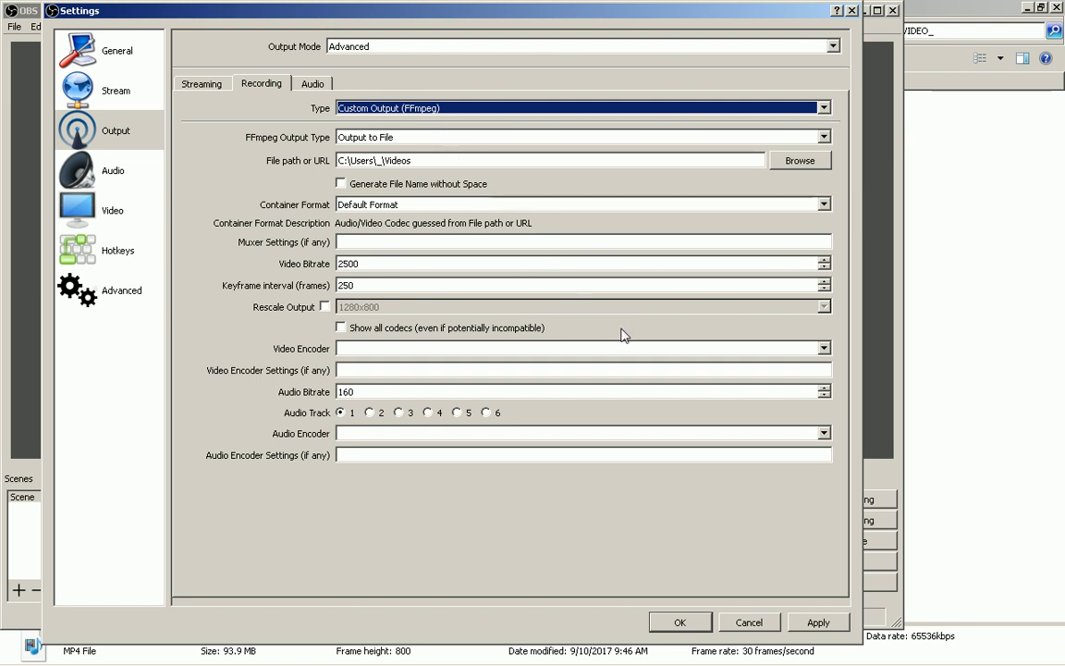
double_click(623, 396)
text(2)
text(128)
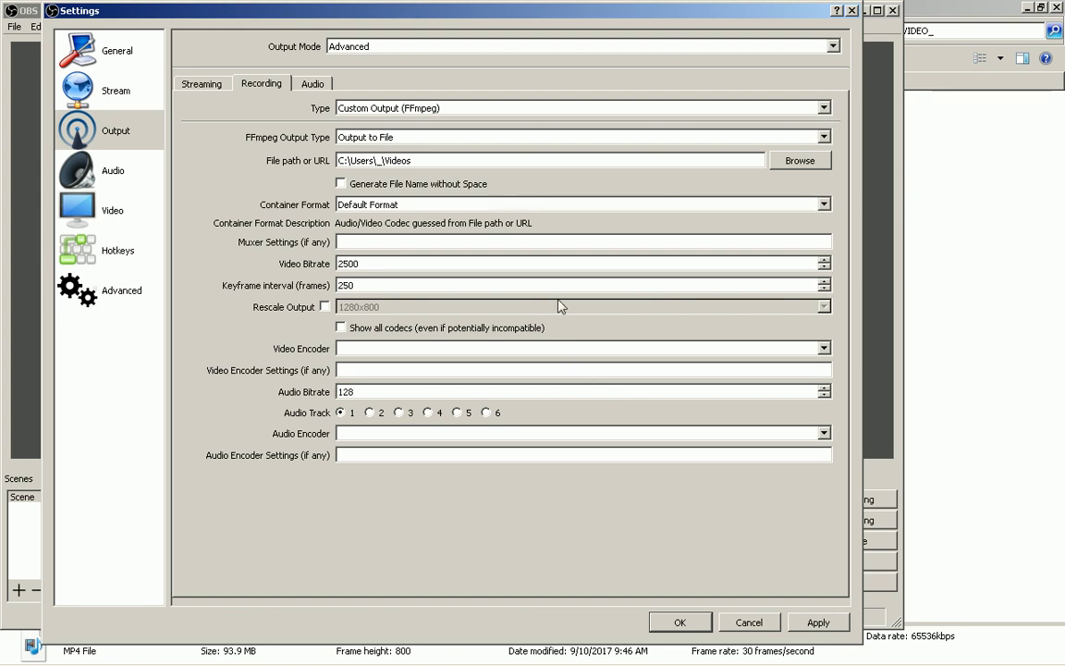
click(642, 435)
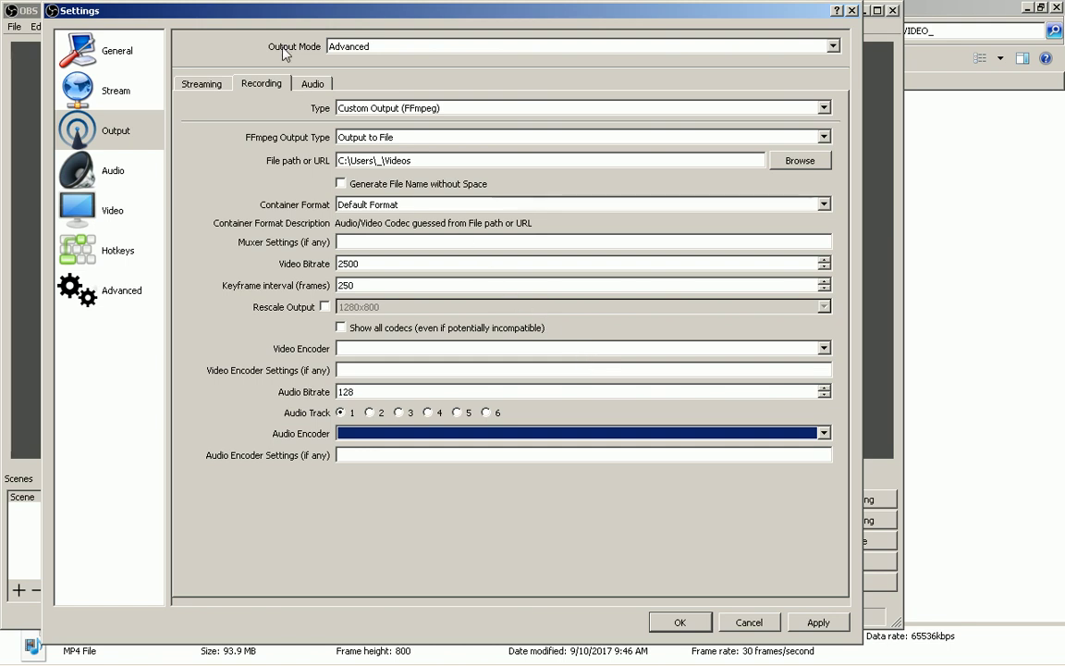
click(360, 109)
click(361, 123)
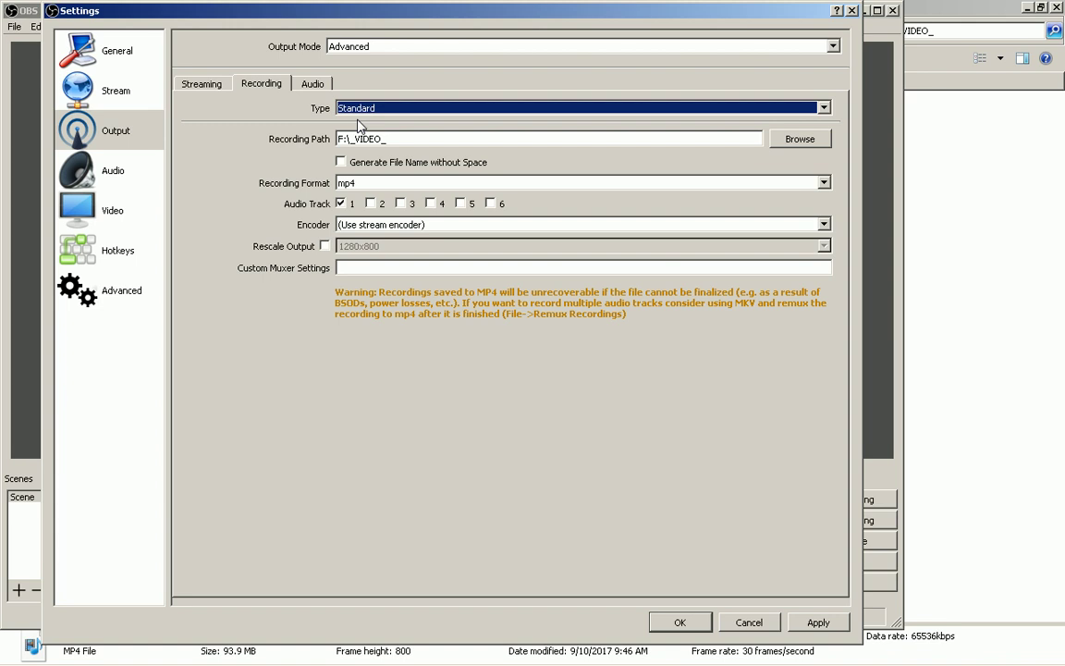
- Keep mp4 as the recording format, set the streaming encoder's bitrate to 4096 and save the settings
click(381, 184)
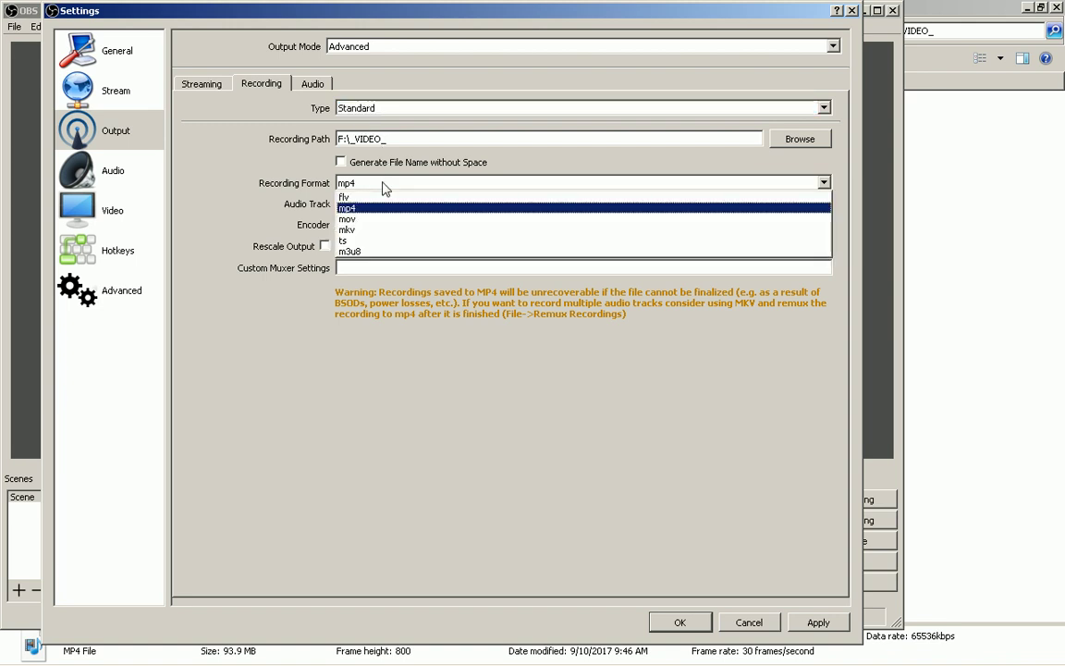
click(381, 184)
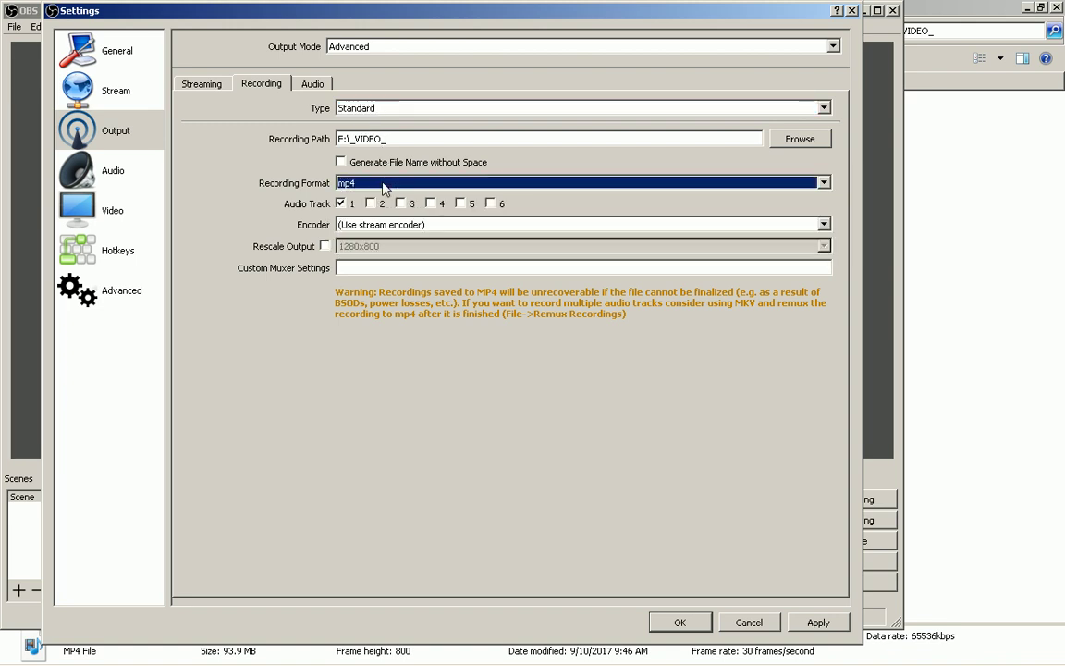
click(314, 84)
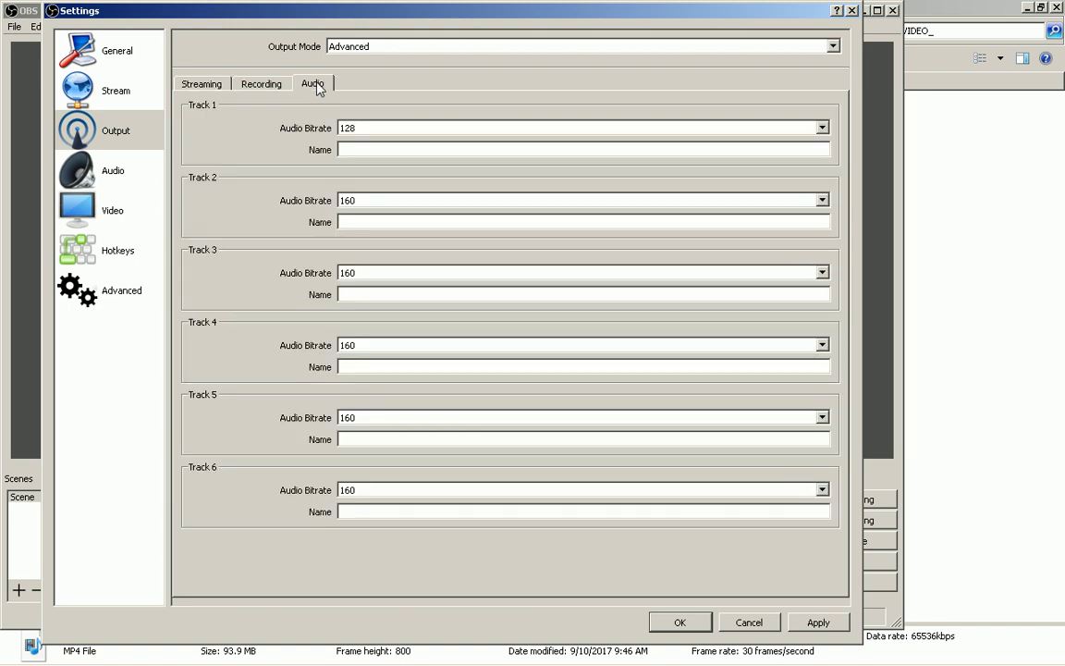
click(280, 85)
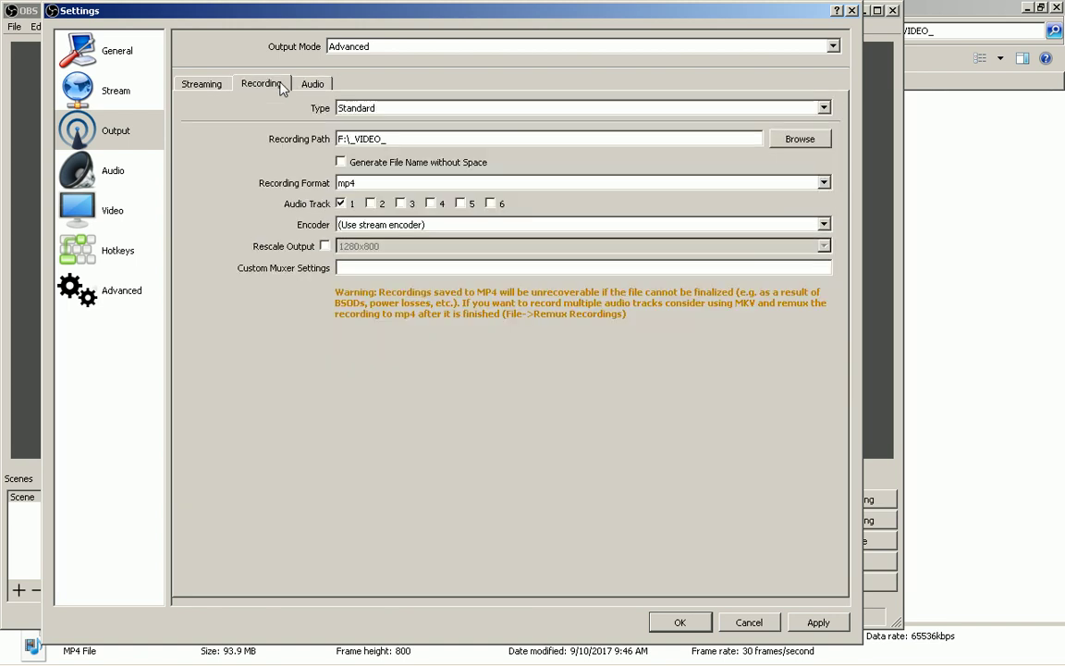
click(205, 84)
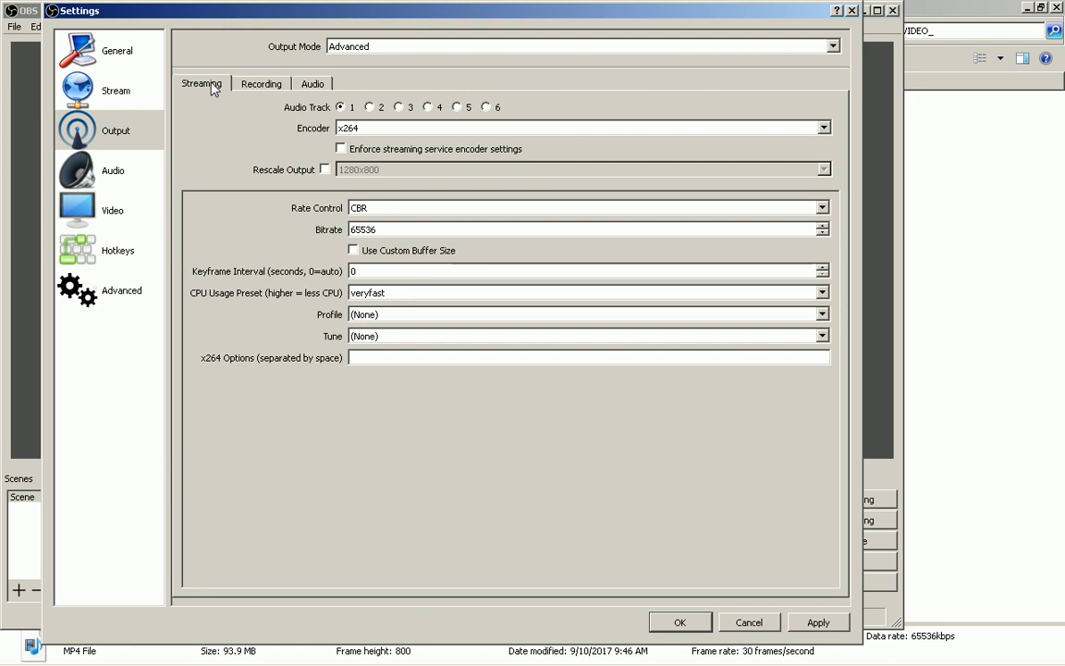
drag(388, 225, 328, 227)
text(4096)
click(680, 619)
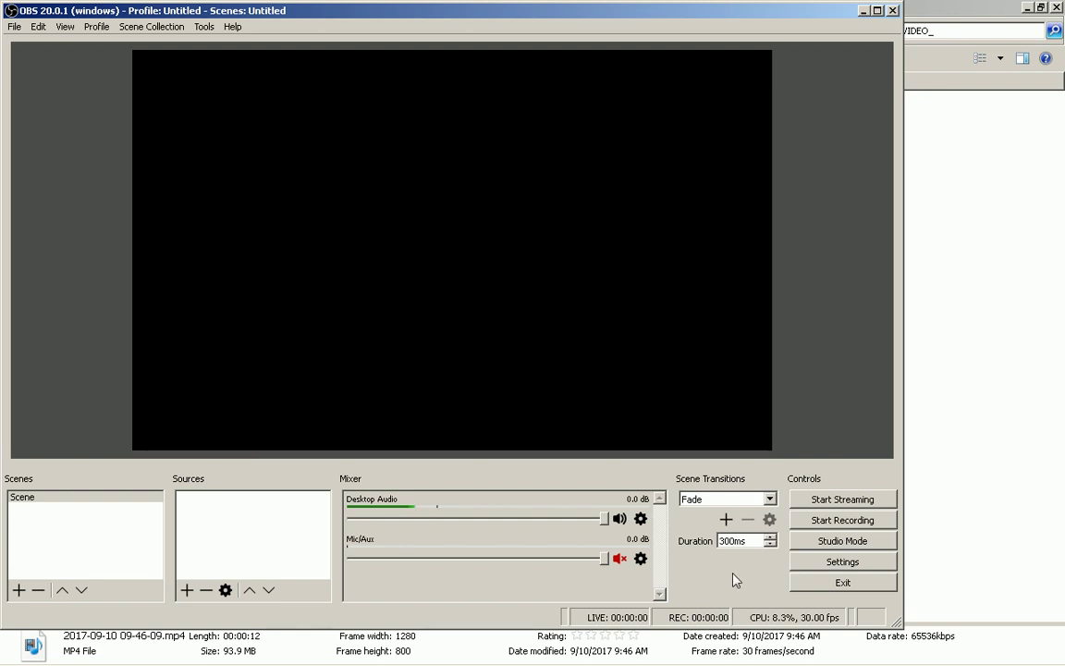
key(ctrl+r)
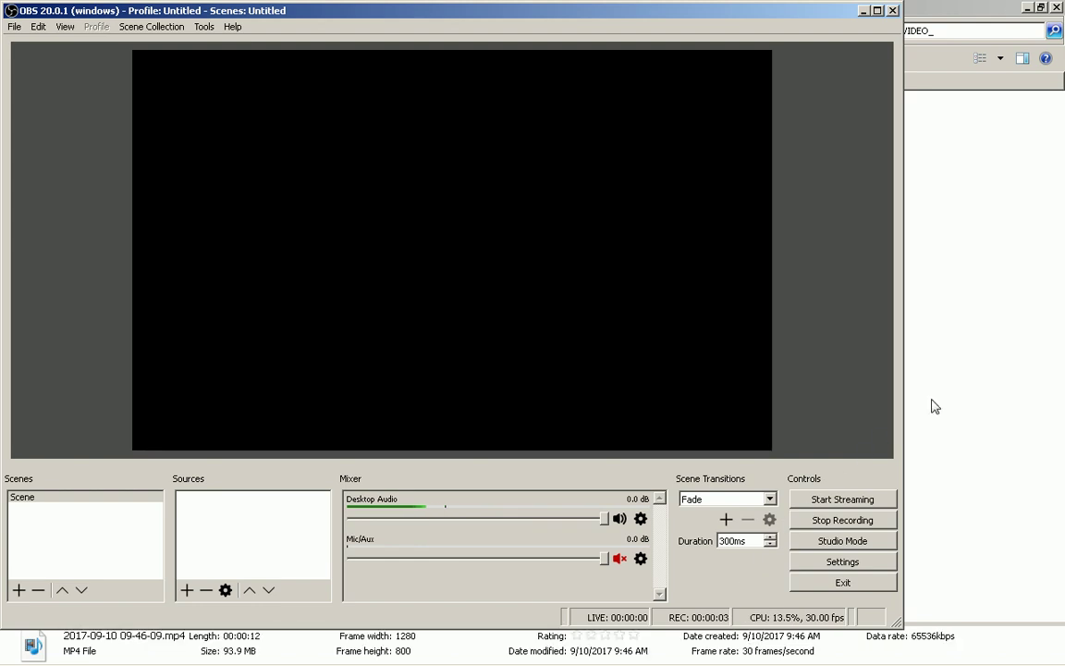
click(966, 407)
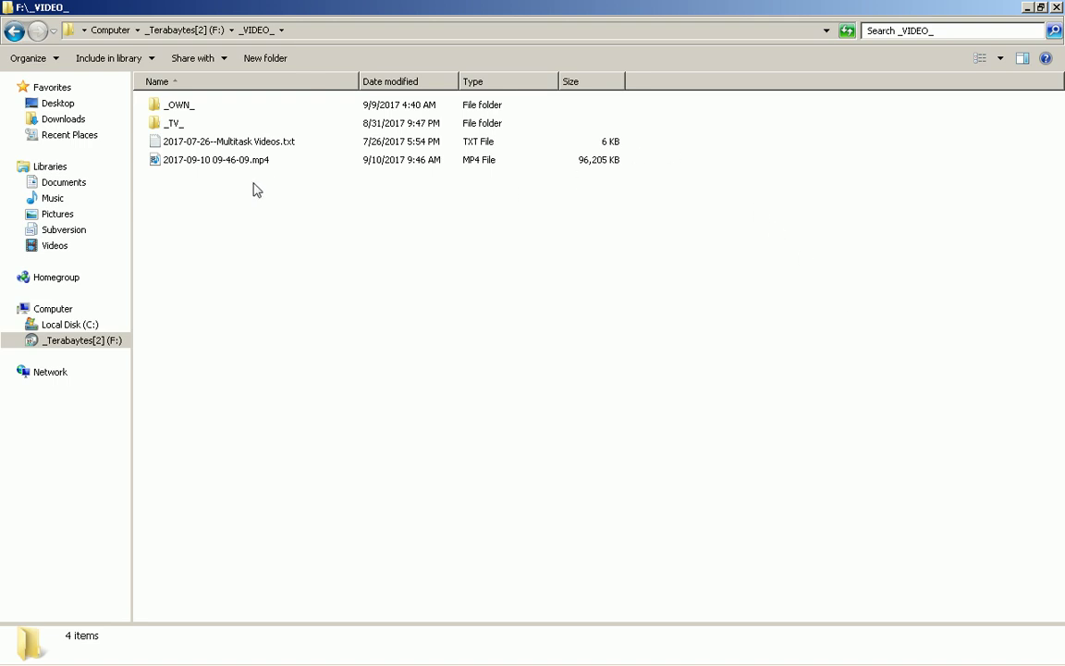
click(301, 164)
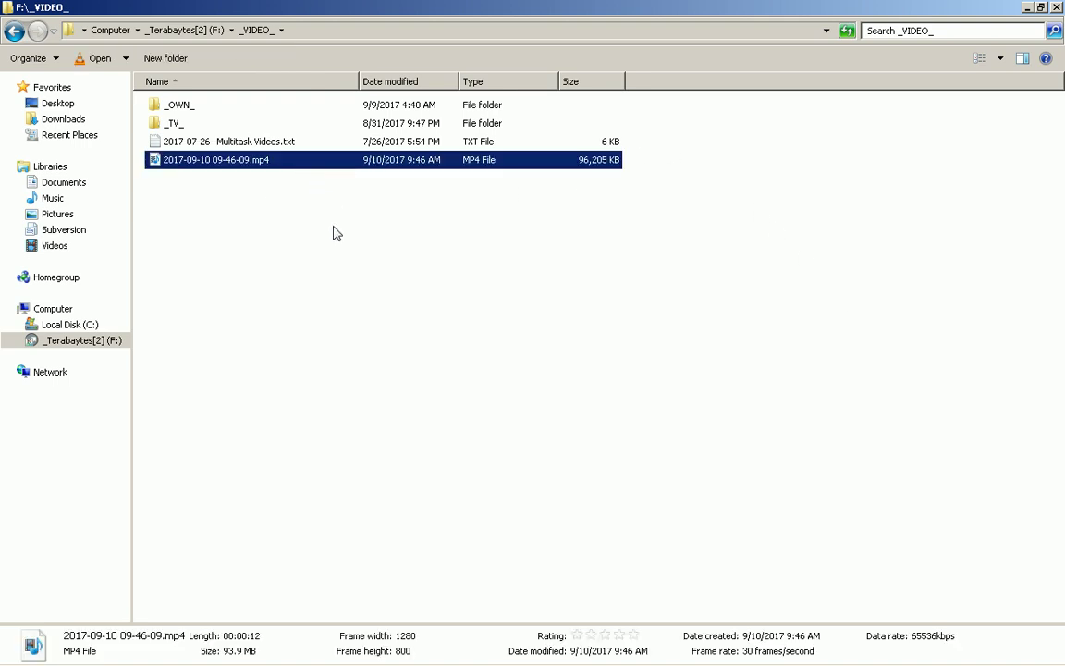
key(alt+Tab)
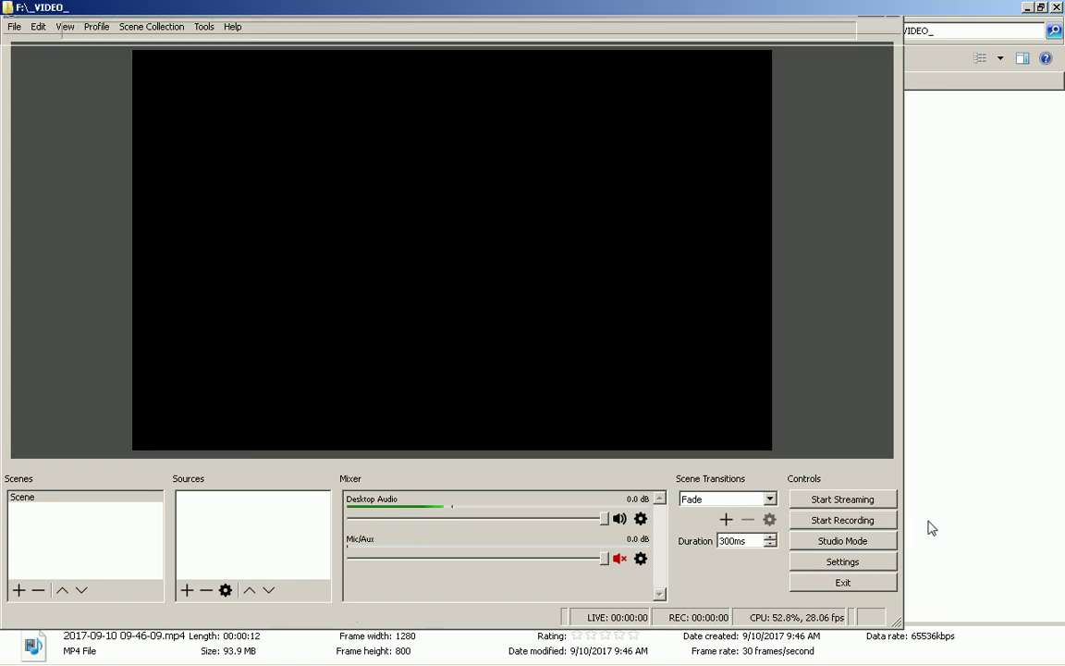
click(932, 528)
key(Down)
key(Down)
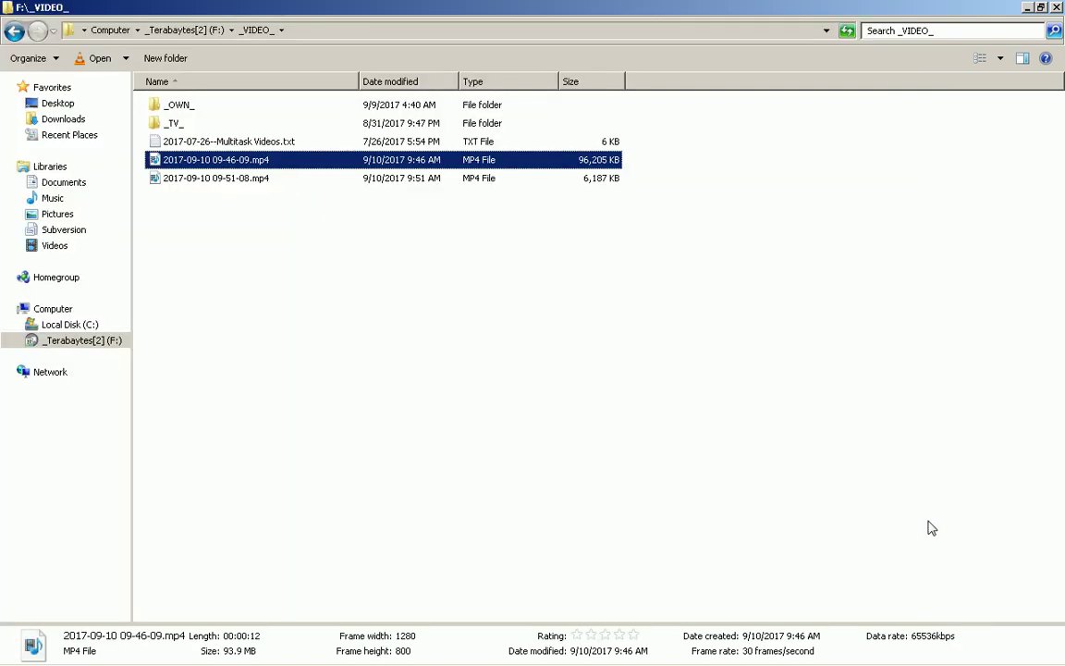
key(alt+Tab)
key(shift+Delete)
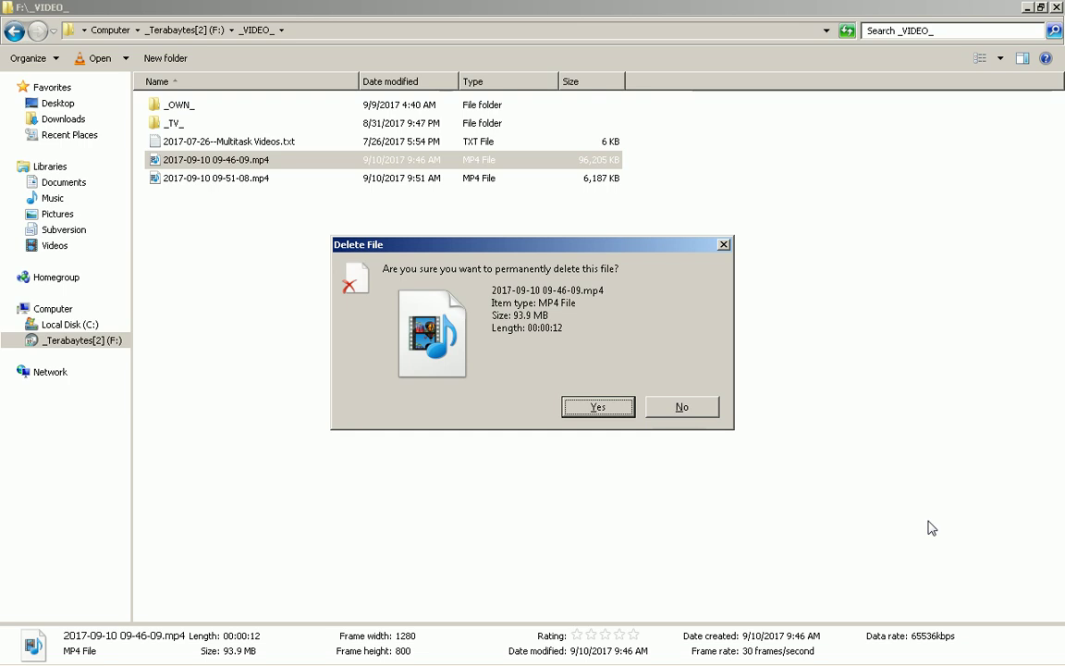
key(Return)
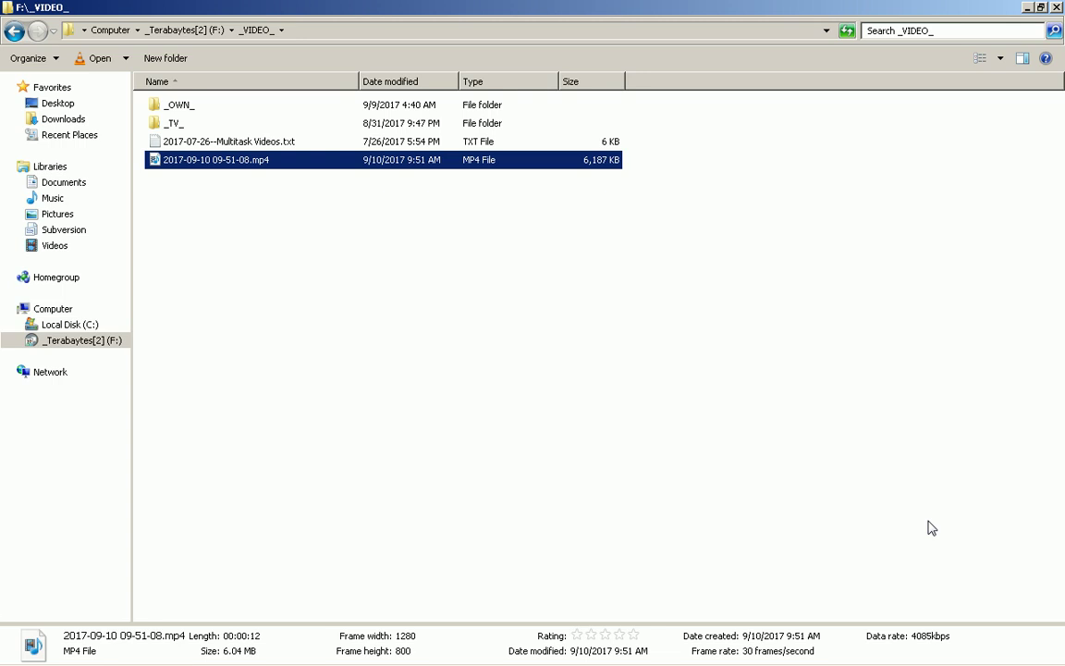
key(alt+Tab)
key(Escape)
key(Return)
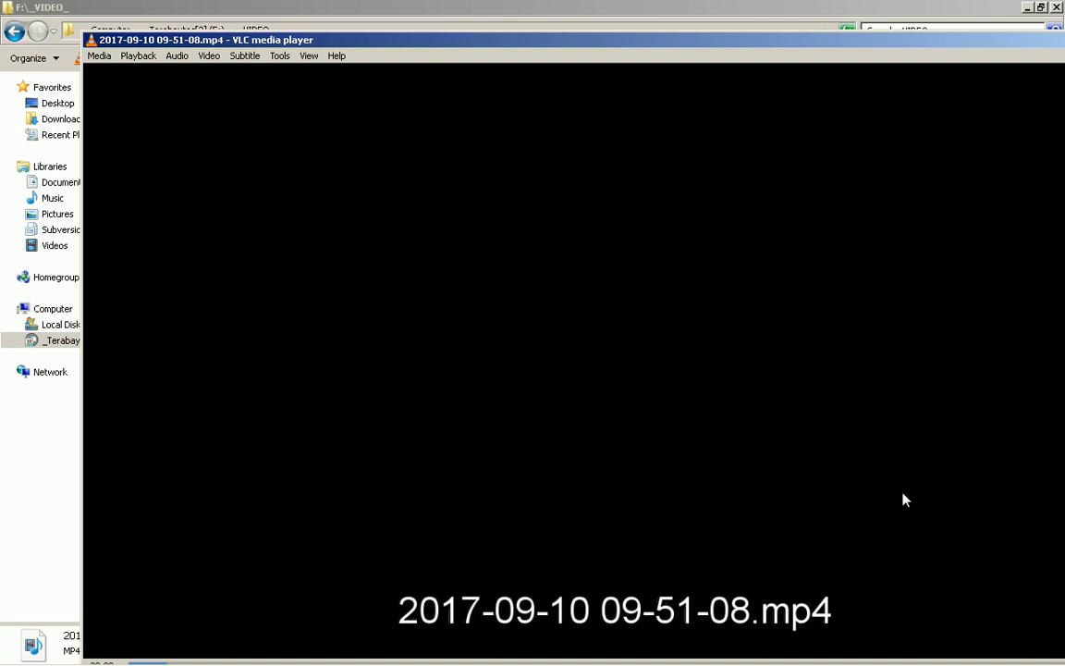
double_click(685, 311)
scroll(686, 311, up, 3)
key(space)
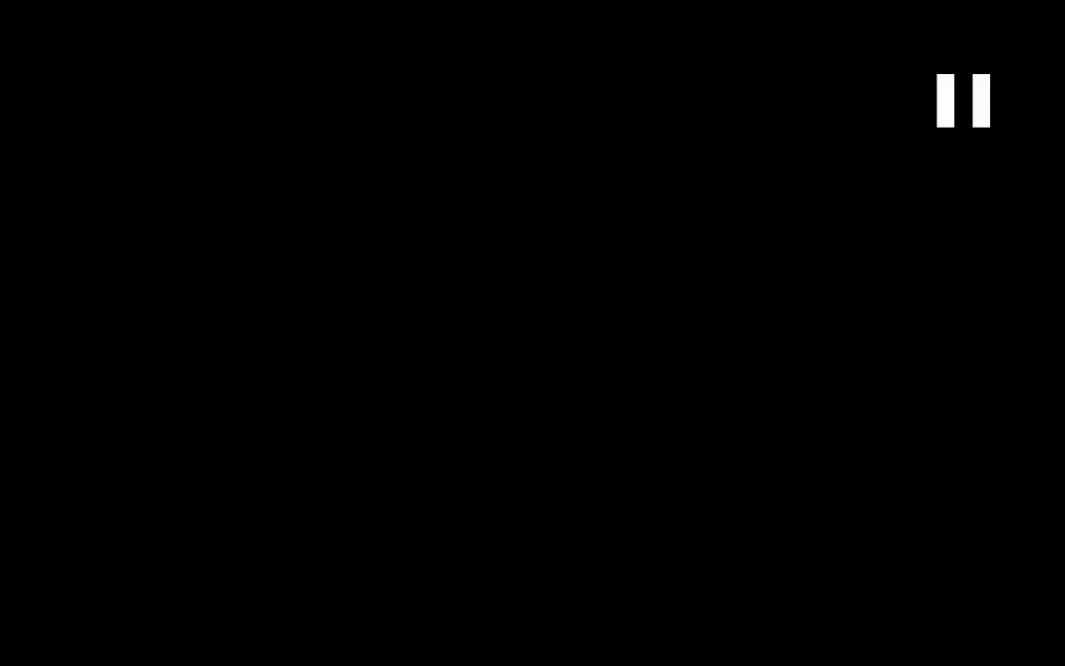
- Switch to the other VLC window, which has 0016__2017-09-09--jacaro.mp3 loaded
key(alt+Tab)
key(alt+Tab)
key(alt+Tab)
key(alt+Tab)
key(alt+Tab)
key(alt+Tab)
key(alt+Tab)
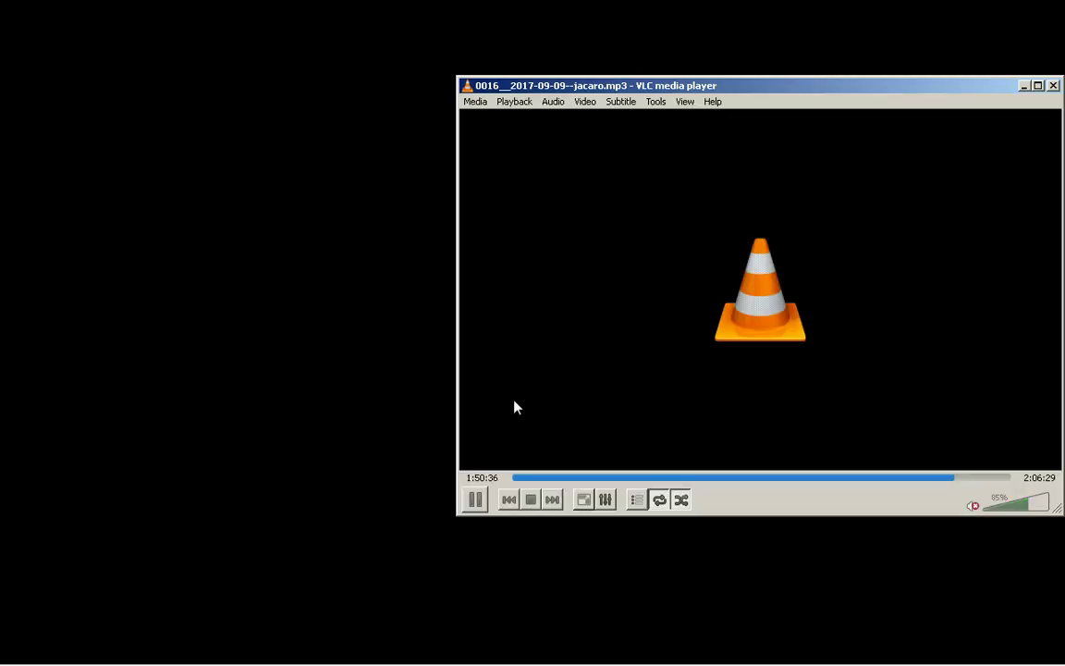
- Return to the full-screen test recording, resume playback and raise the volume to 125%
click(371, 281)
key(space)
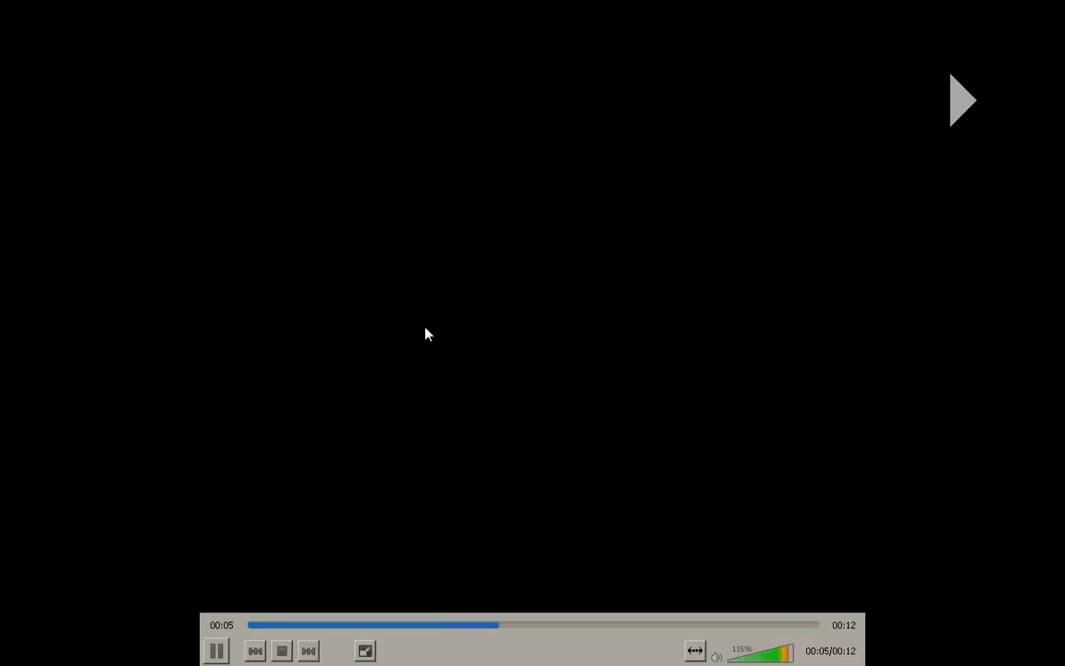
scroll(682, 290, up, 2)
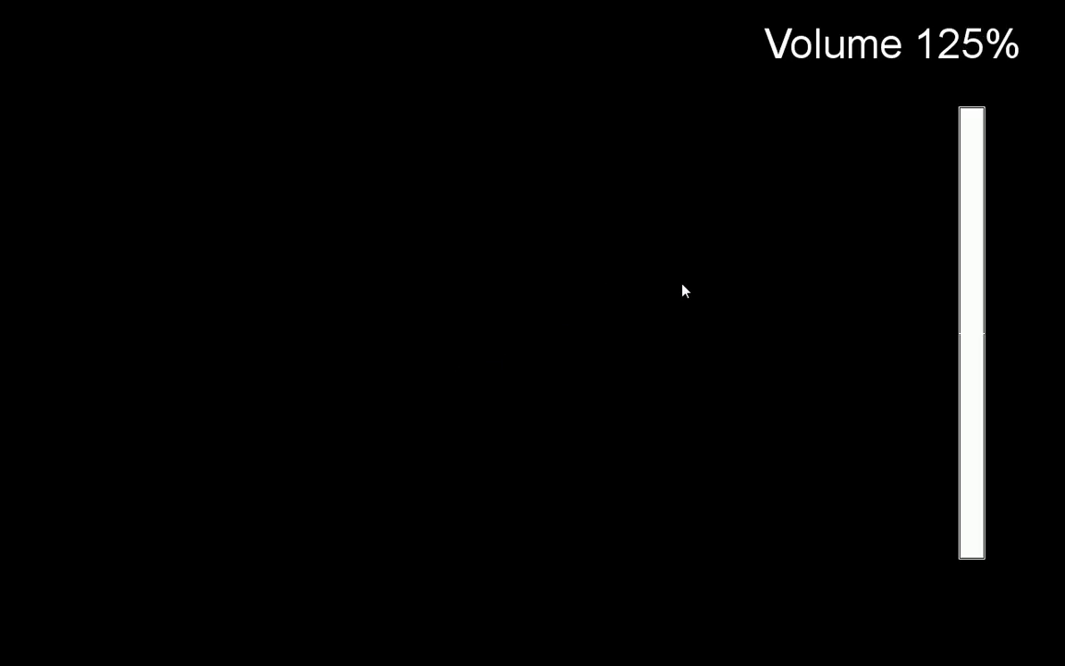
- Vary the test recording's playback volume between 125% and 80% to compare loudness, and leave full screen
scroll(683, 291, down, 8)
scroll(682, 290, up, 1)
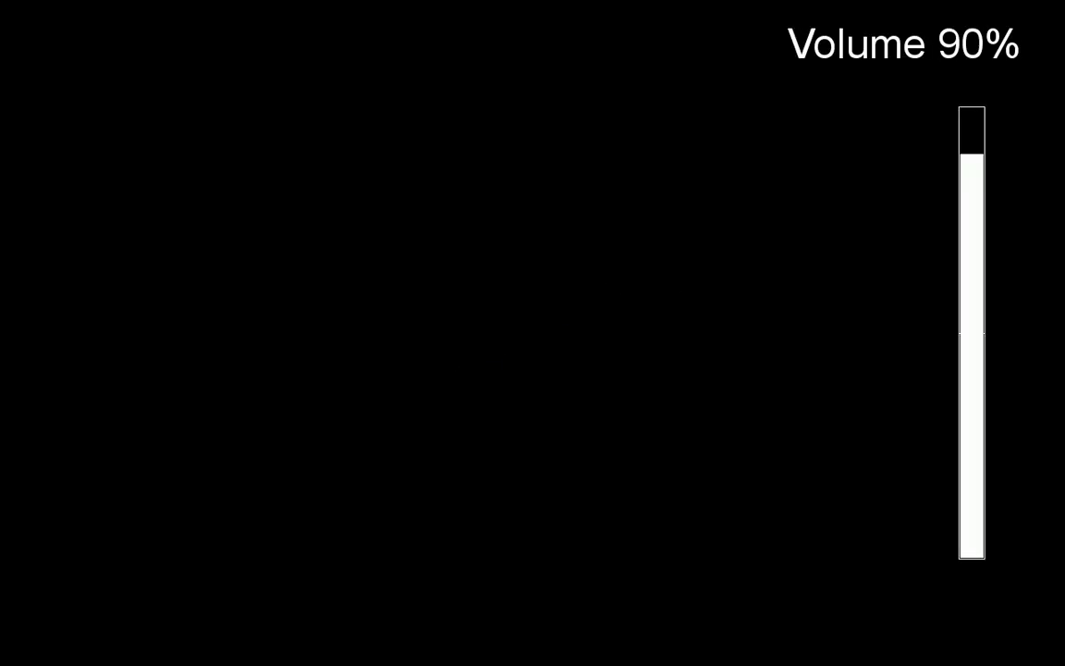
scroll(682, 290, down, 3)
scroll(682, 290, up, 5)
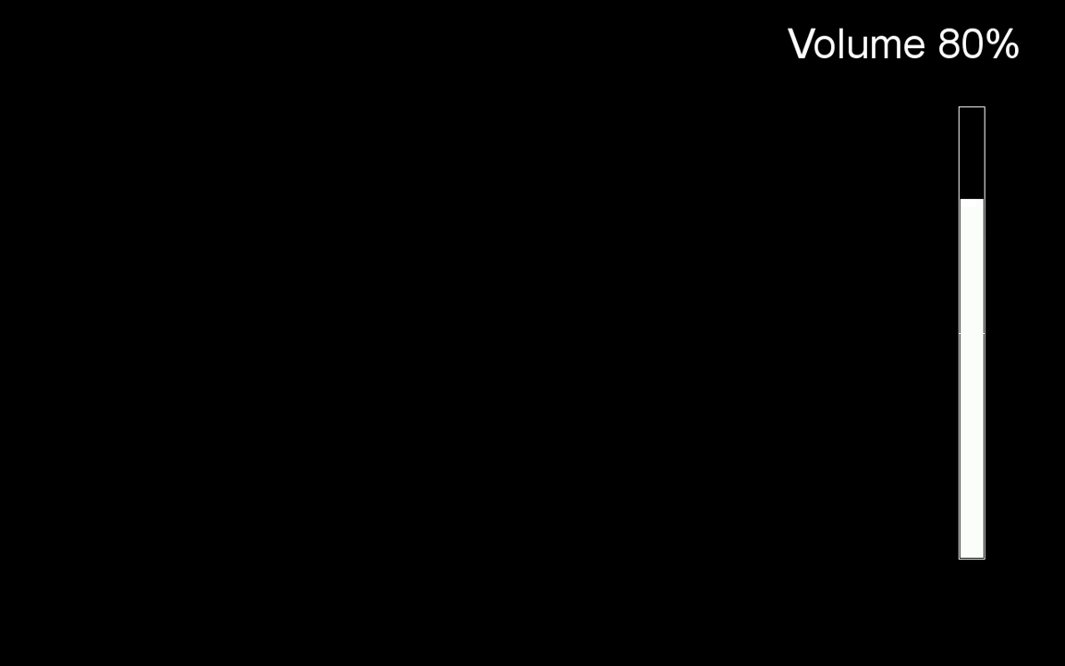
scroll(683, 290, down, 2)
scroll(682, 290, down, 2)
scroll(682, 291, up, 5)
scroll(683, 291, down, 1)
key(Escape)
- Switch to OBS Studio and check the scene transition selection
key(alt+Tab)
key(alt+Tab)
key(alt+Tab)
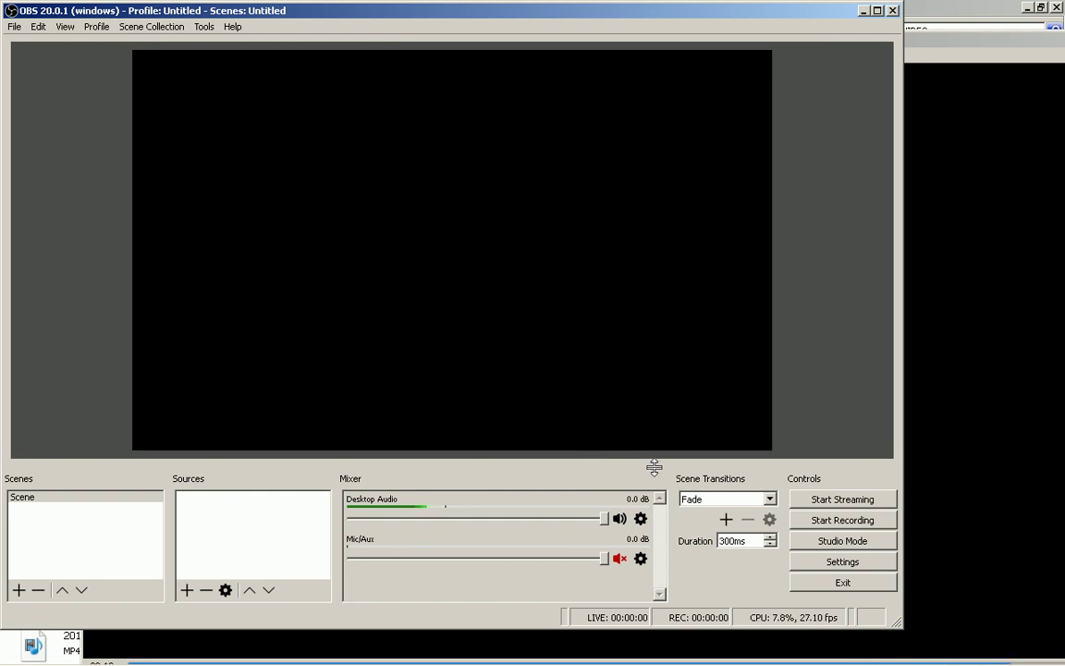
click(737, 500)
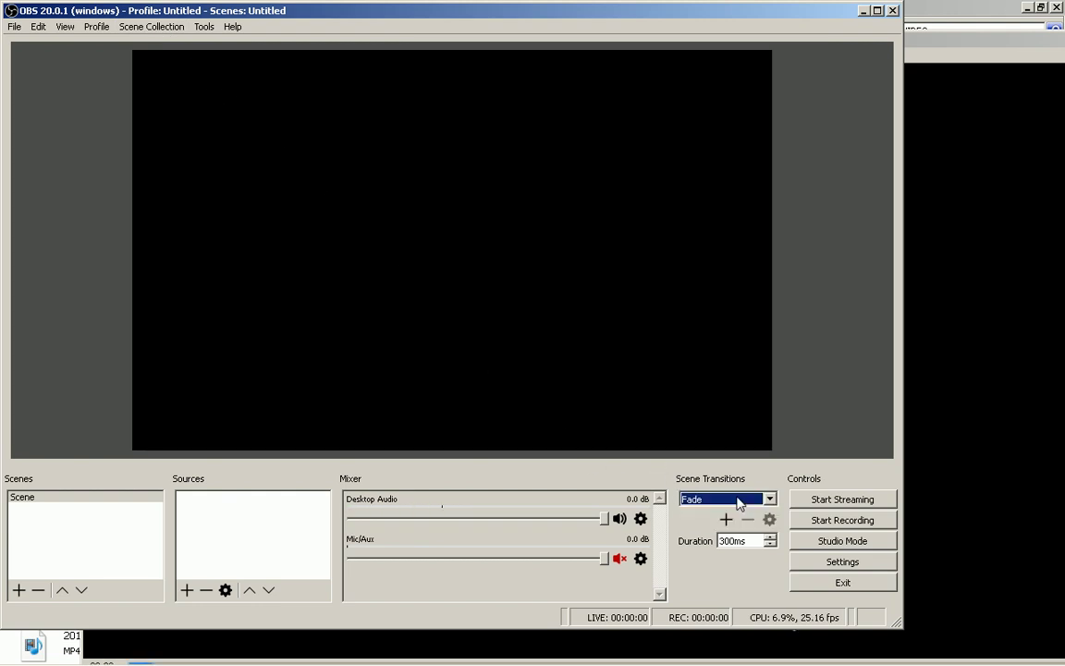
click(740, 502)
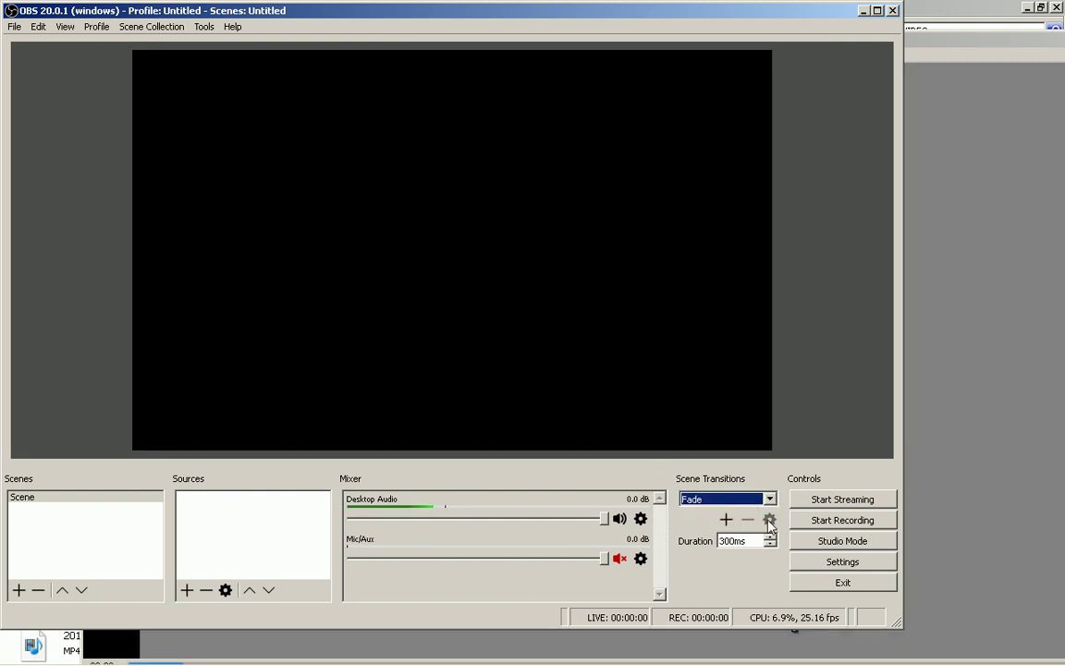
- Review the OBS Stream, Output streaming and recording, Video, Hotkeys and Advanced settings
click(848, 566)
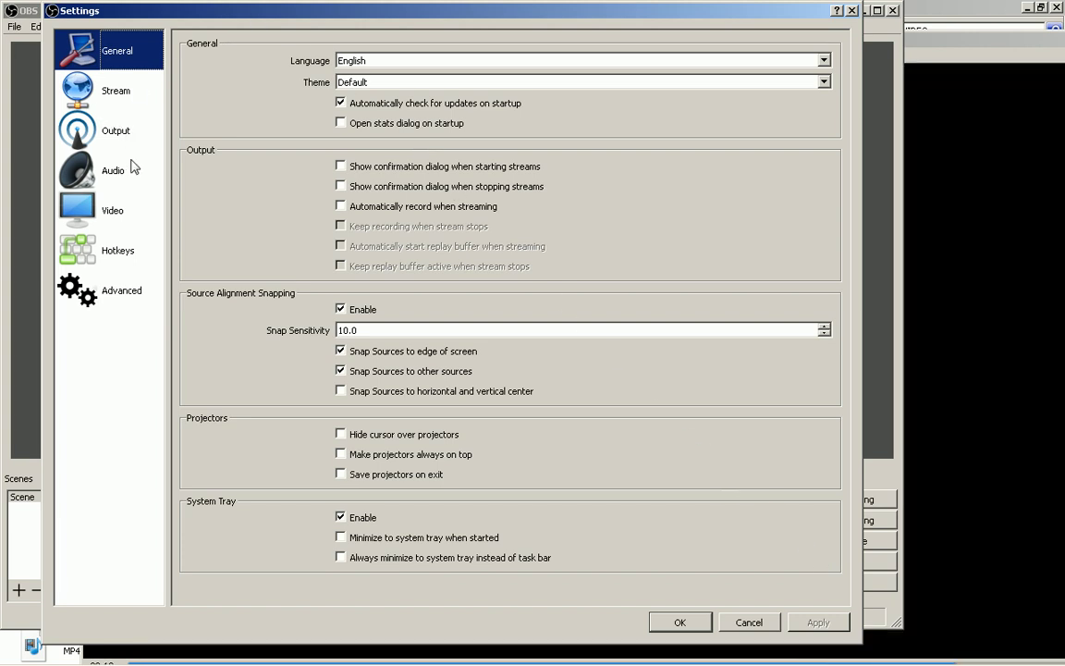
click(129, 100)
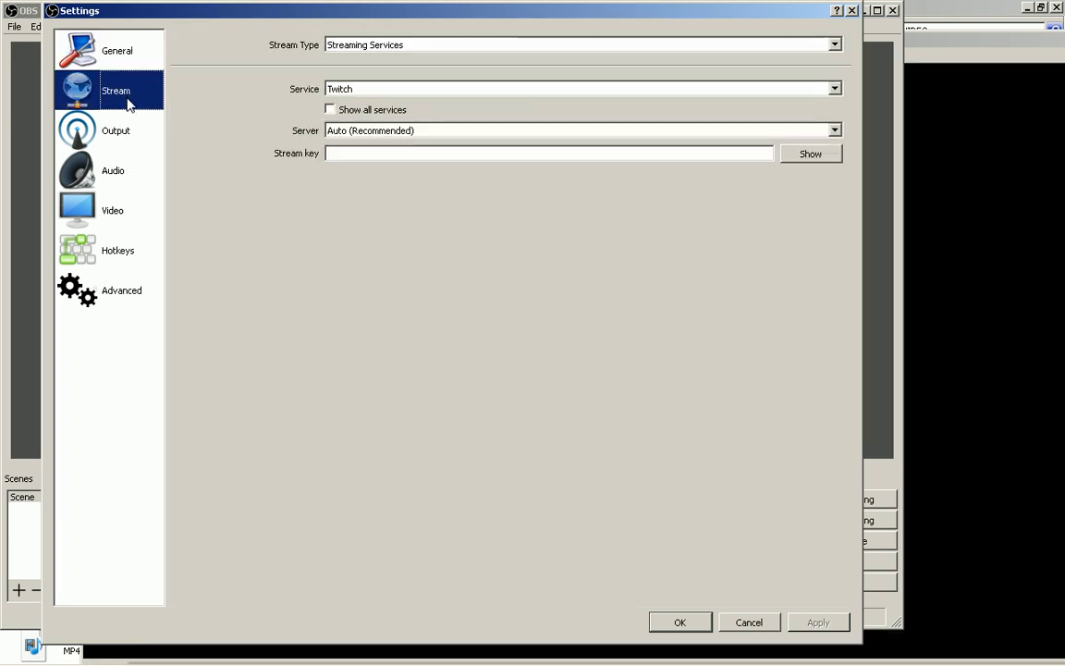
click(129, 131)
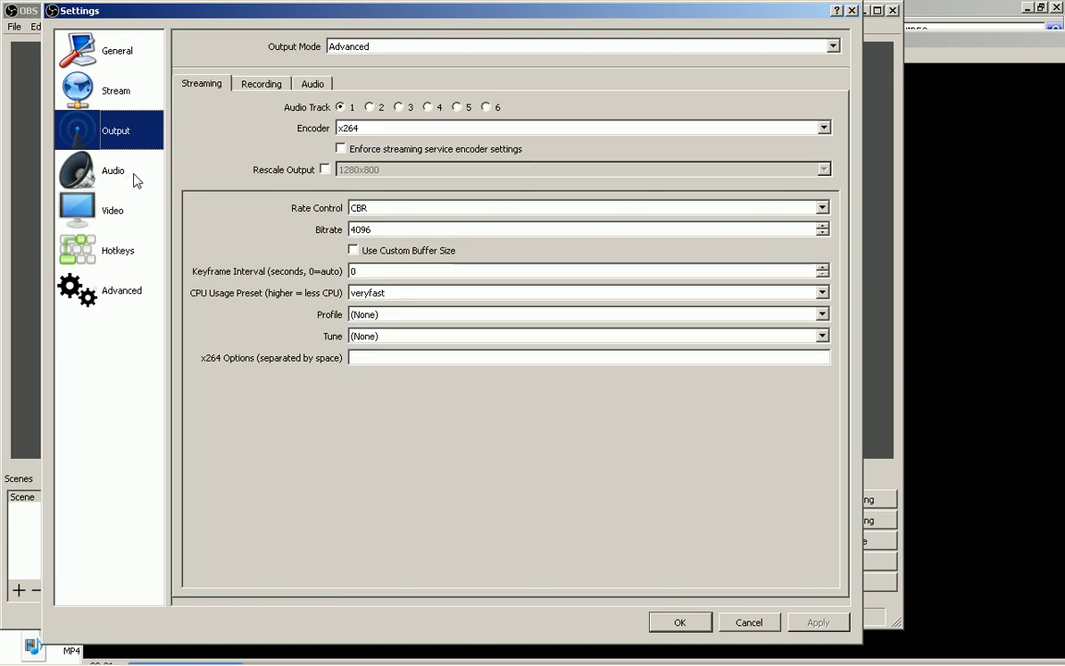
click(267, 90)
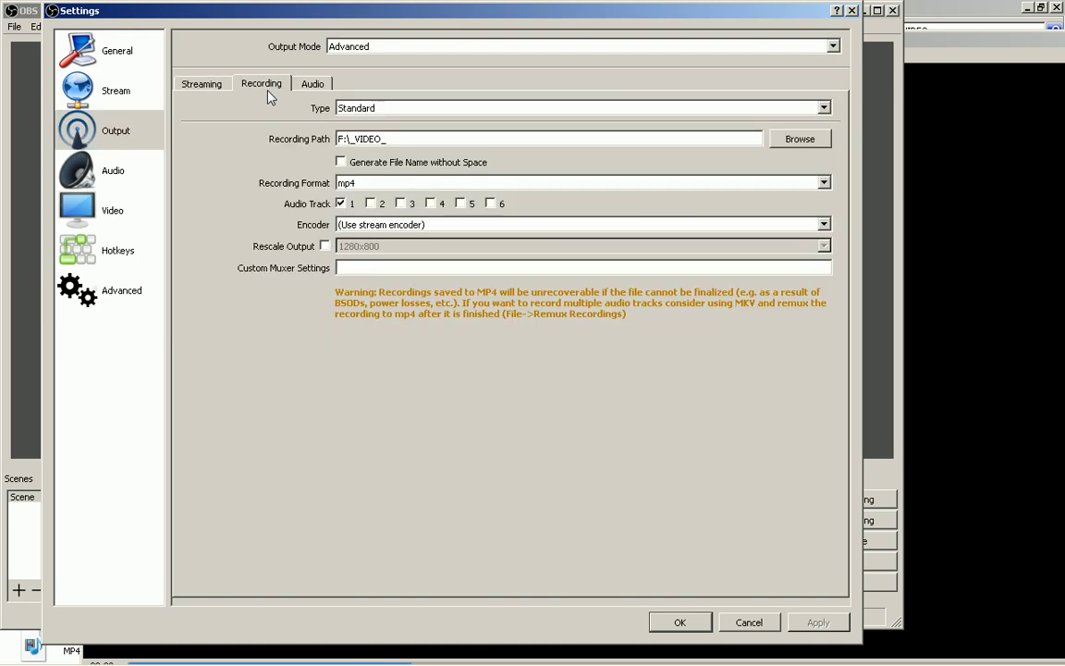
click(205, 87)
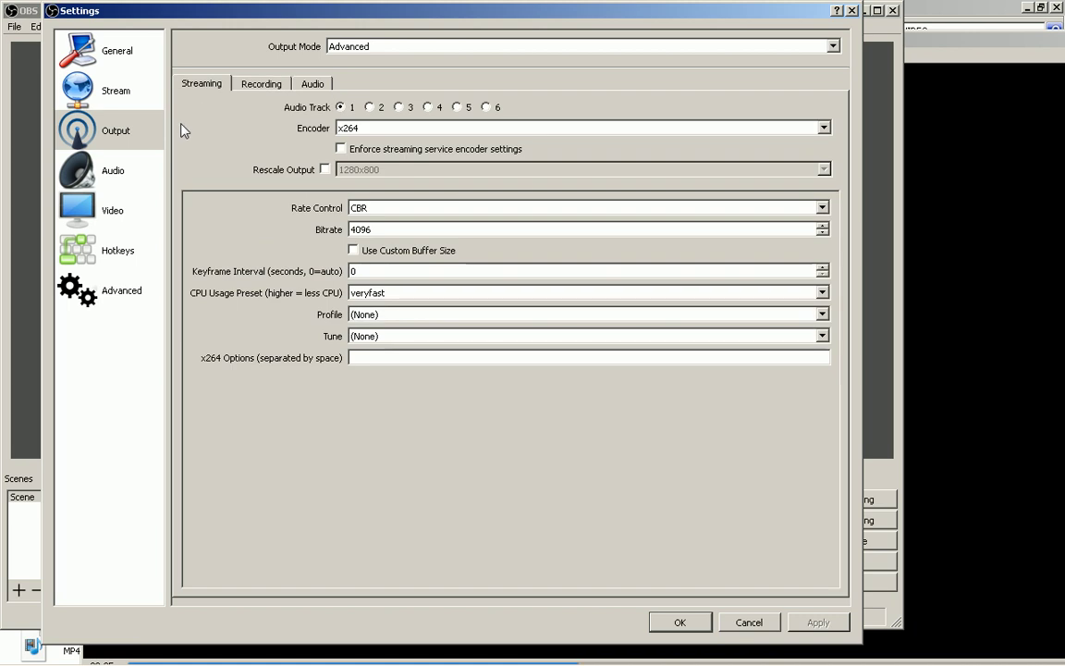
click(139, 199)
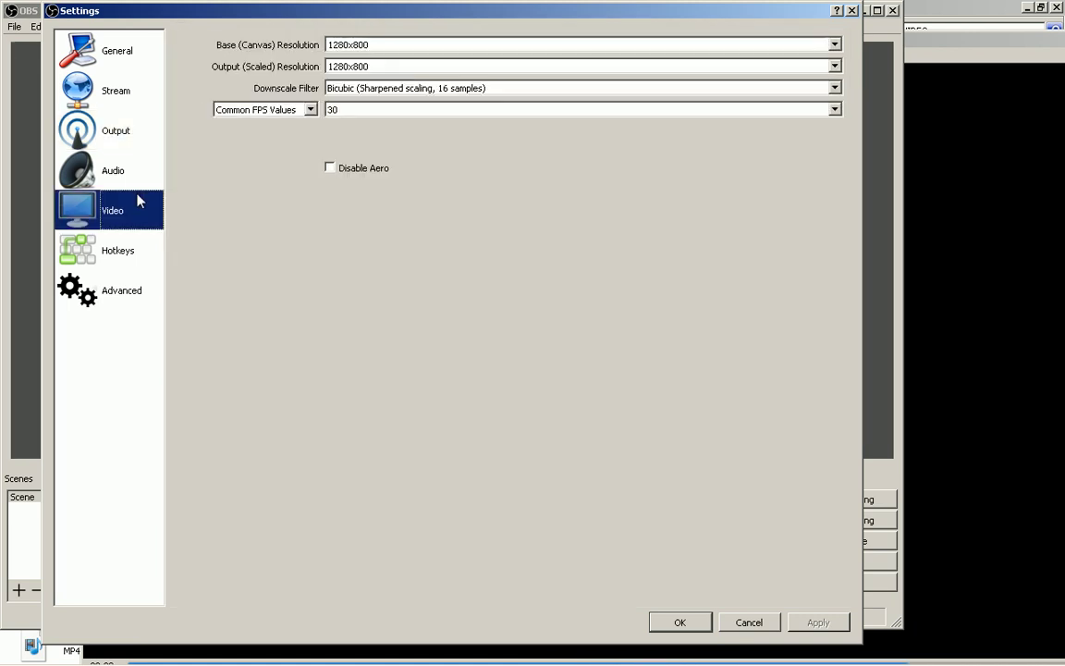
click(109, 249)
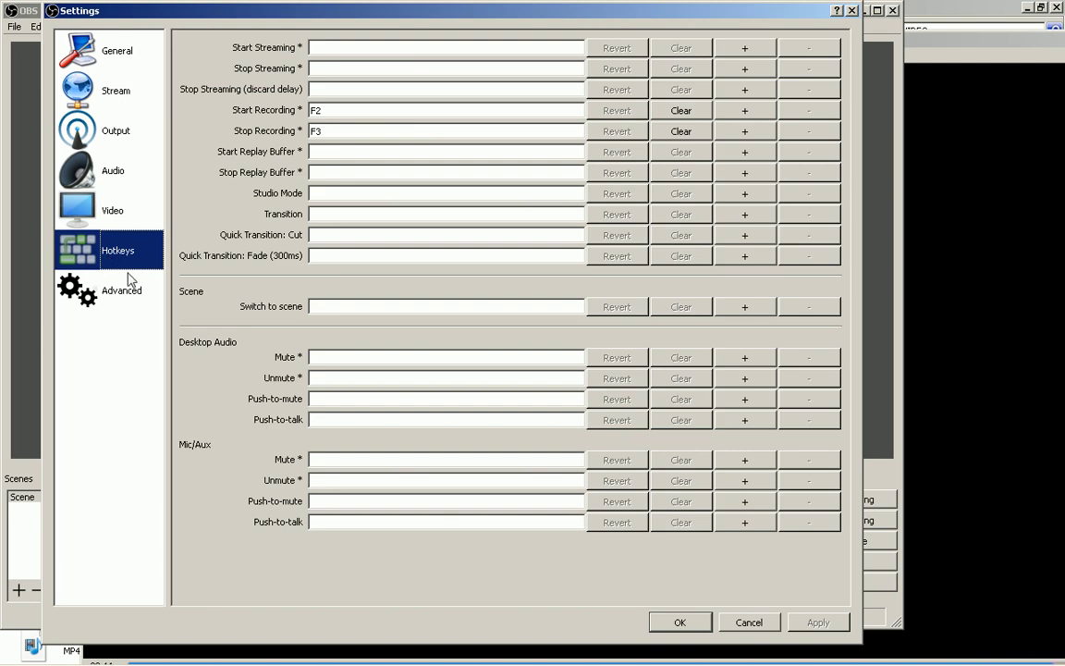
click(121, 279)
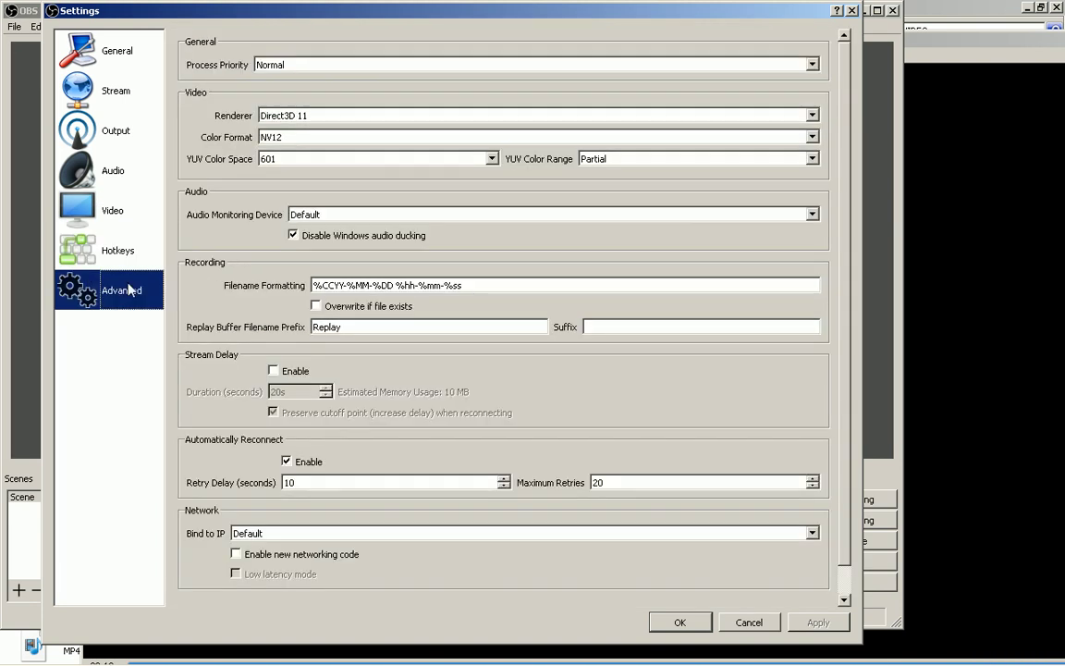
- Set the advanced video Color Format to RGB, keeping process priority Normal and YUV Color Space 601, and save the settings
click(304, 117)
click(304, 117)
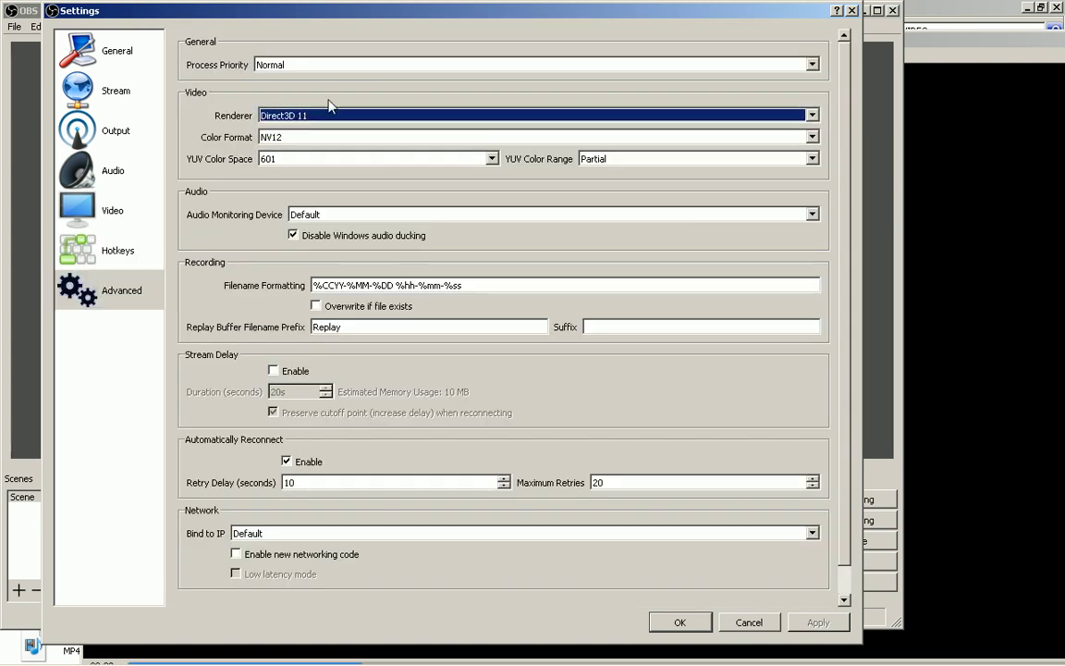
click(369, 66)
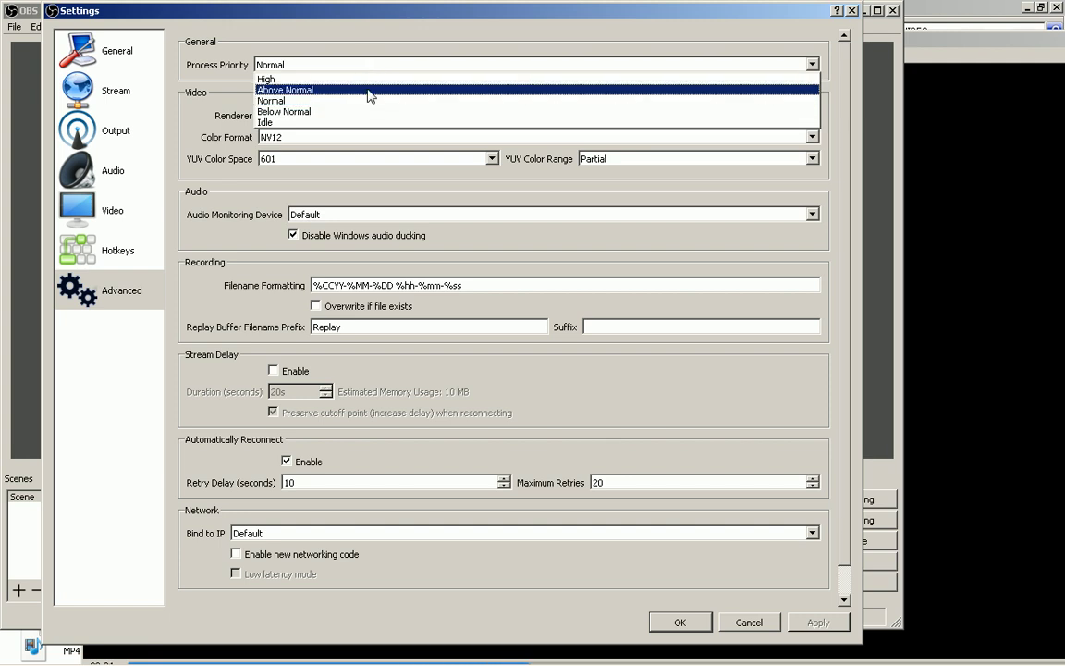
click(369, 109)
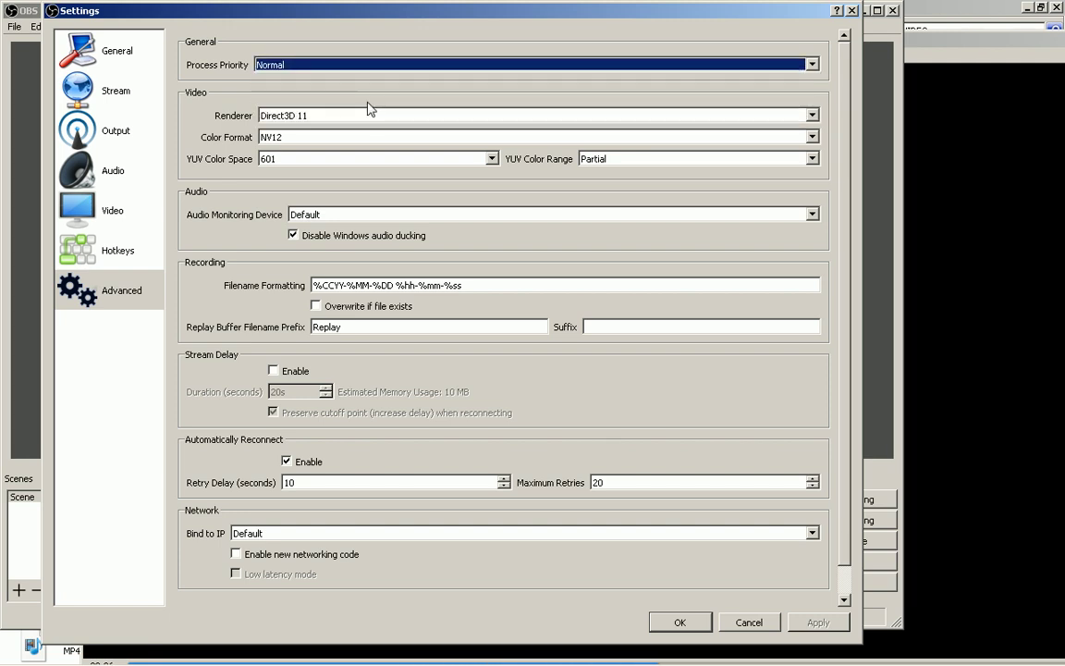
click(399, 141)
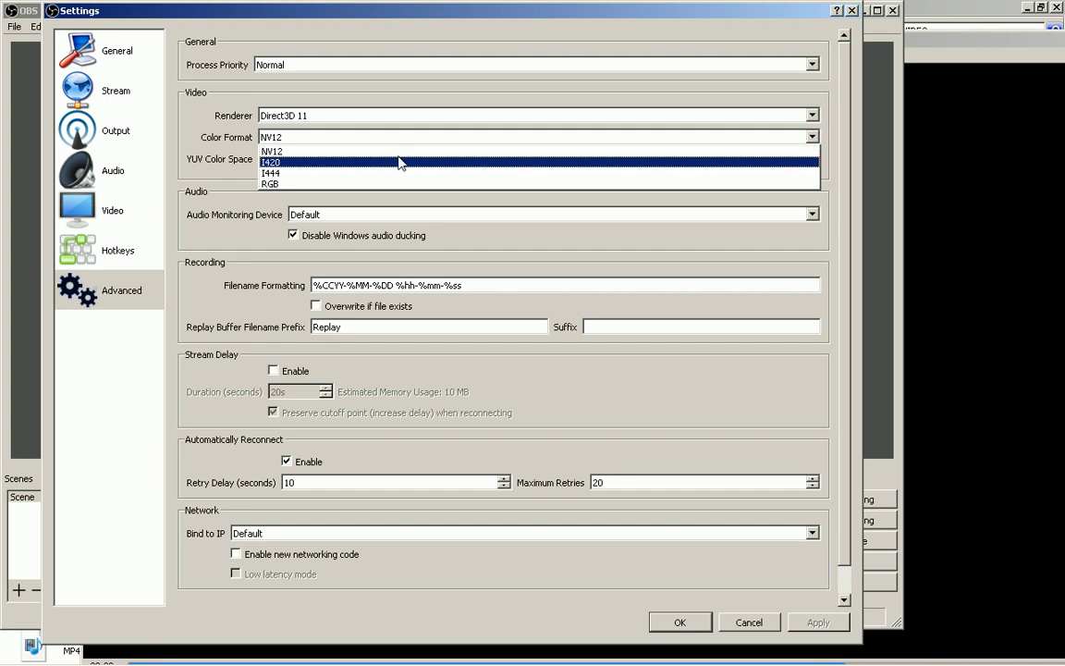
click(400, 184)
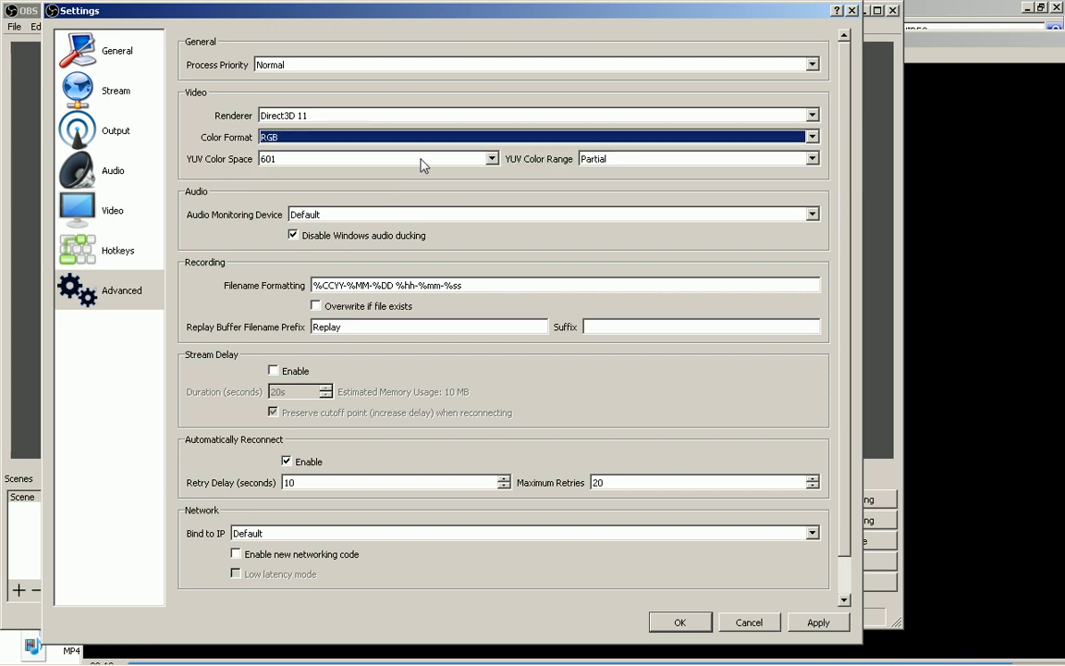
click(432, 163)
click(432, 162)
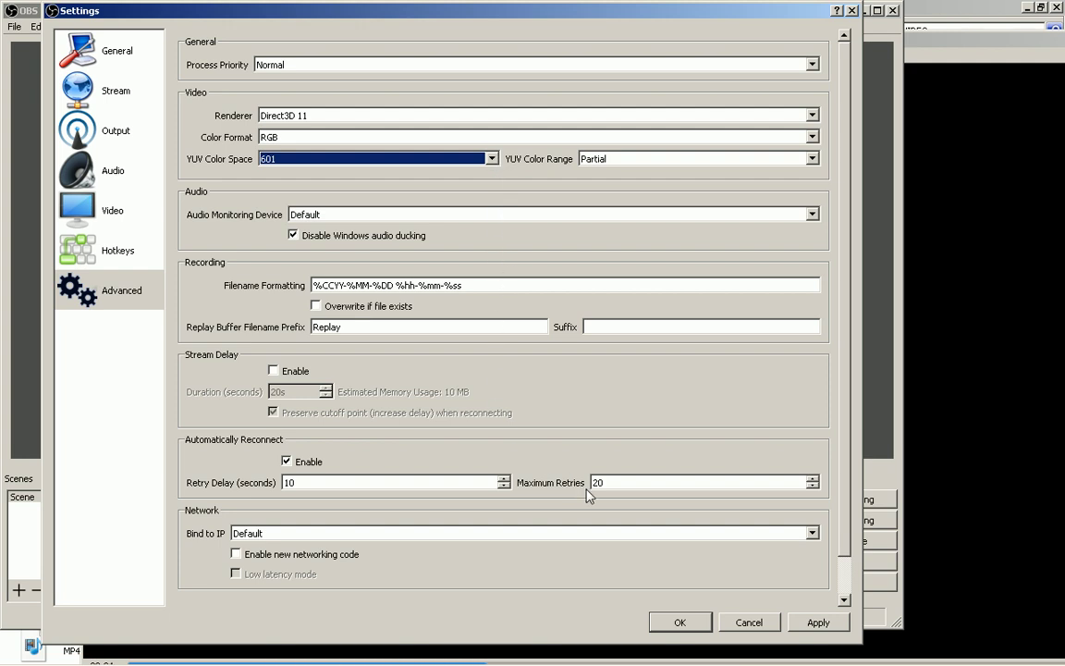
click(681, 623)
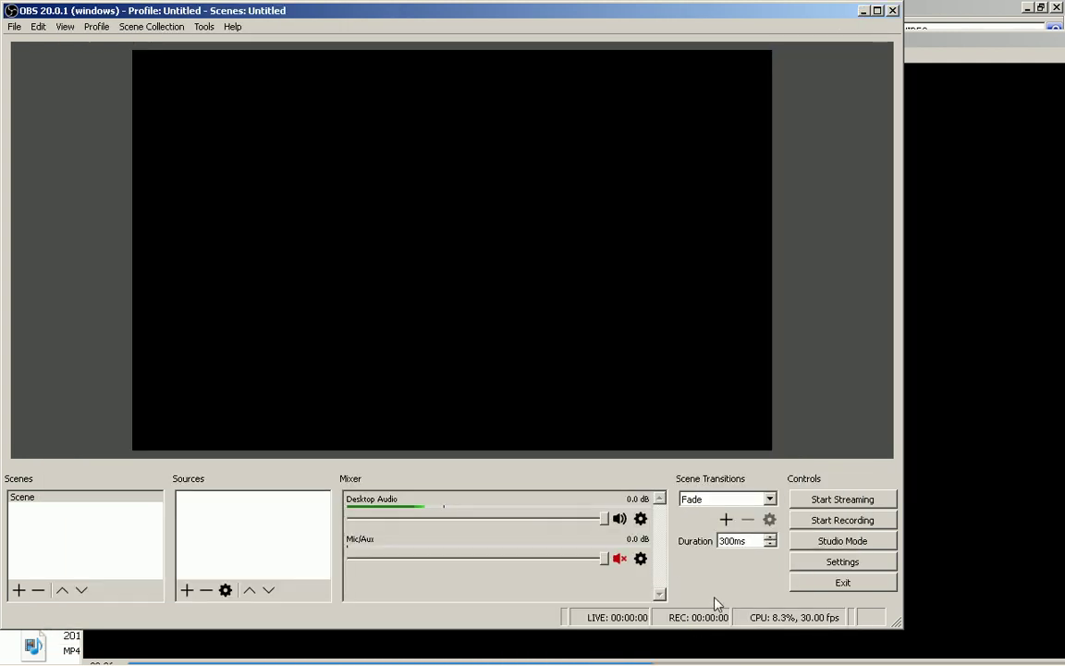
click(985, 352)
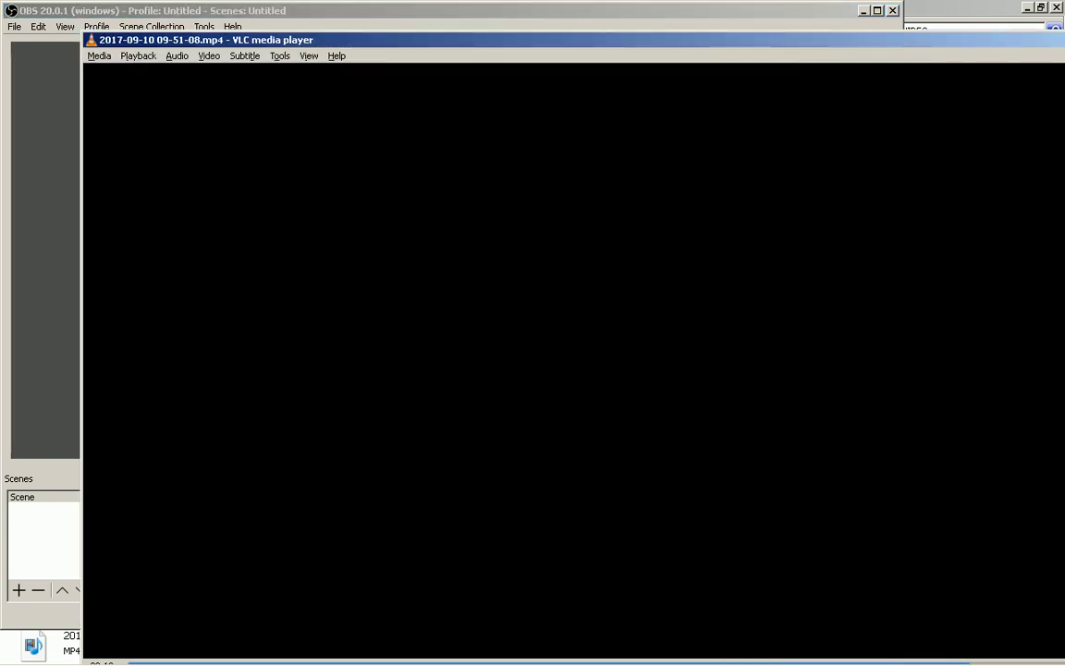
key(alt+Tab)
key(alt+Tab)
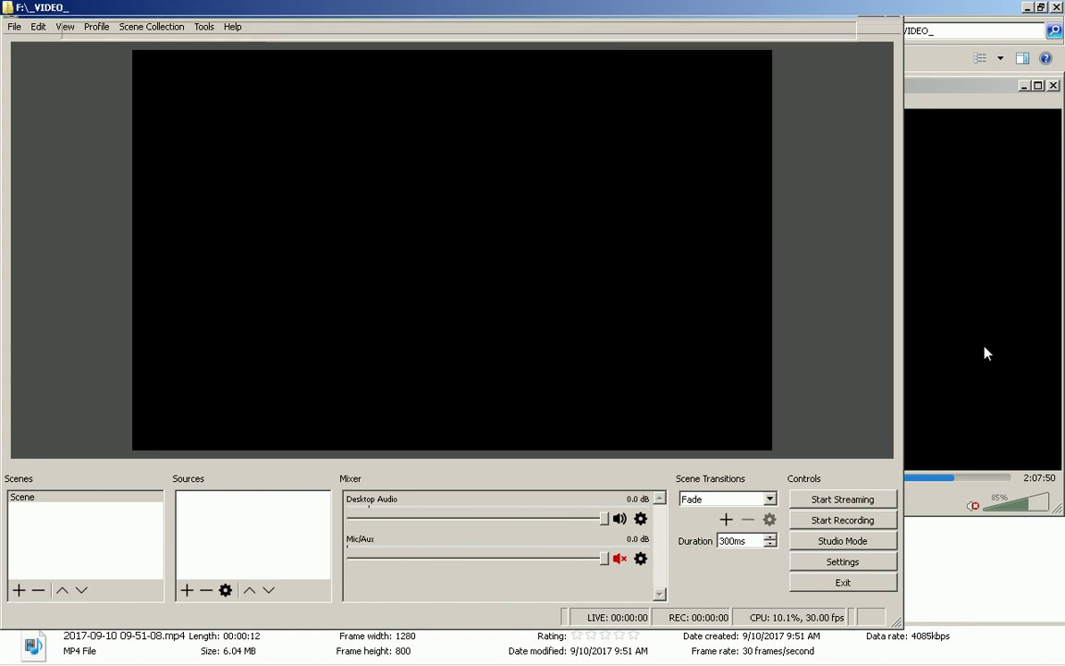
key(shift+Delete)
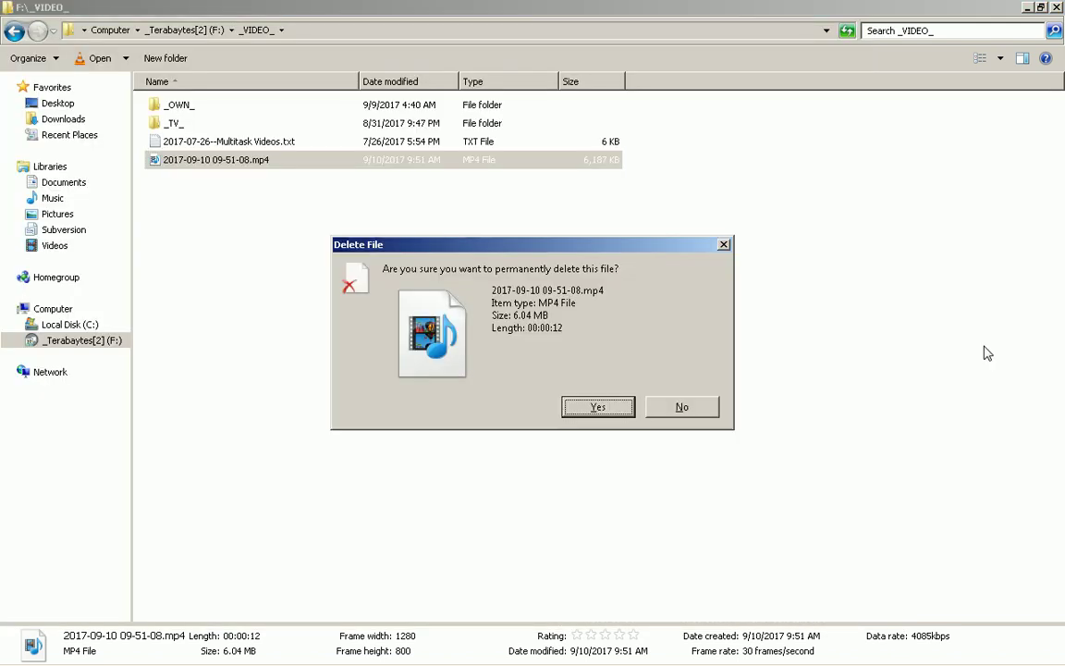
key(Return)
- Unmute 0016__2017-09-09--jacaro.mp3 in VLC and record a test clip of about 17 seconds in OBS
key(alt+Tab)
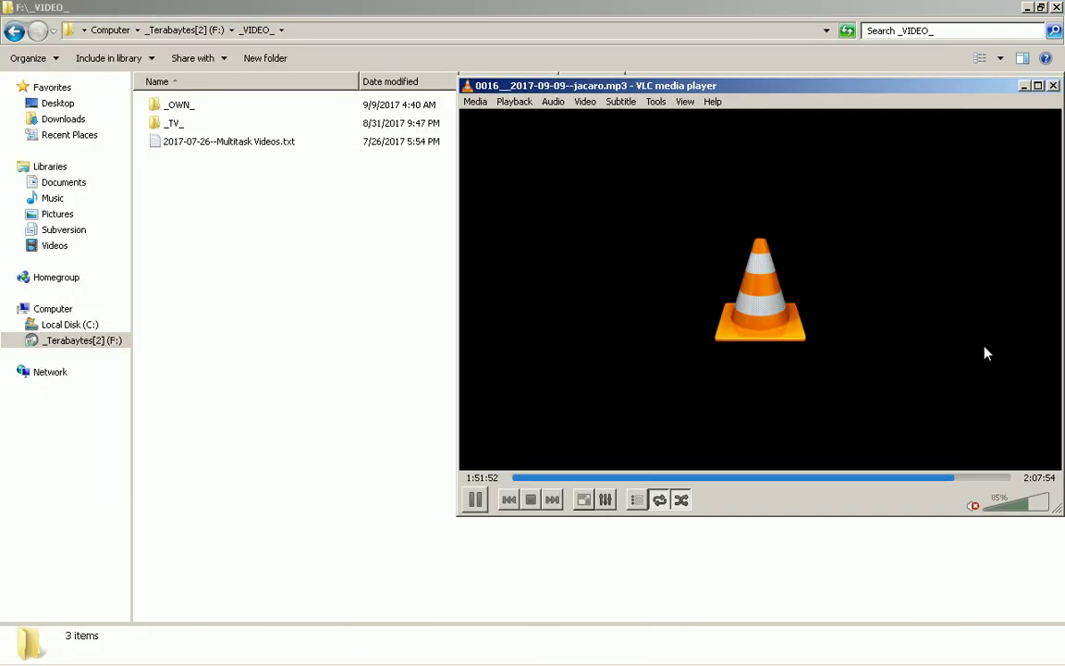
key(alt+Tab)
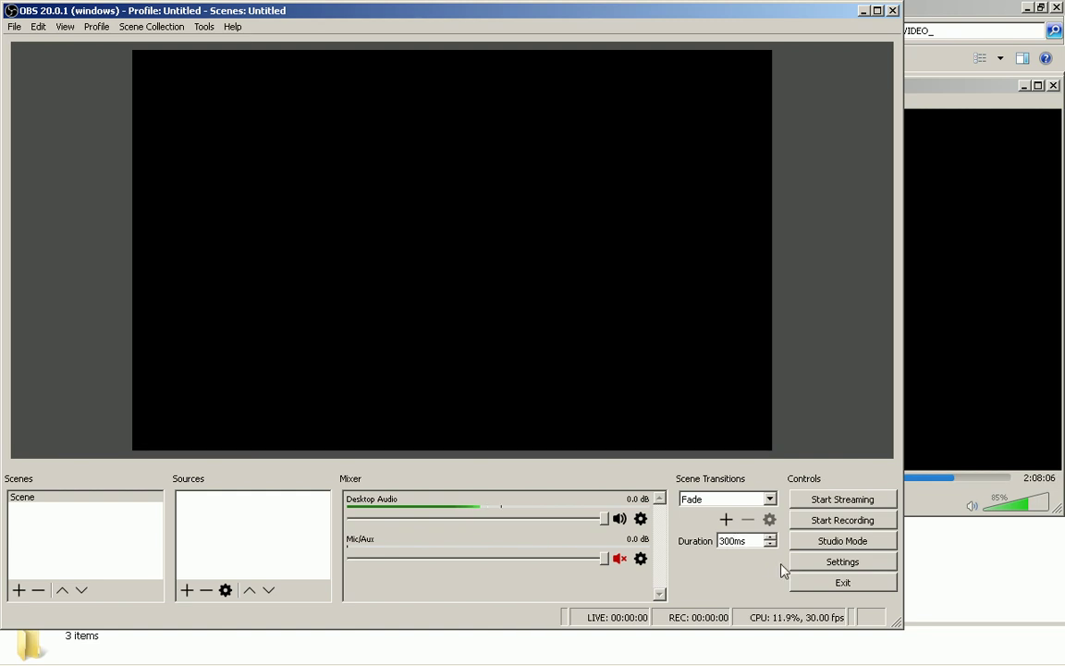
key(ctrl+shift+r)
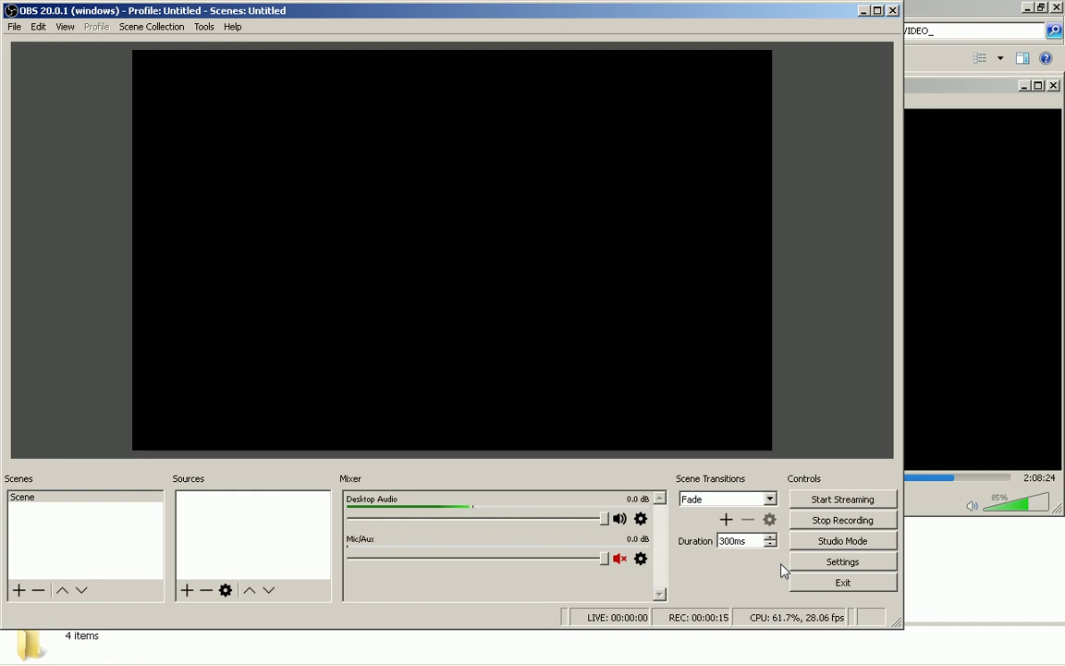
key(F10)
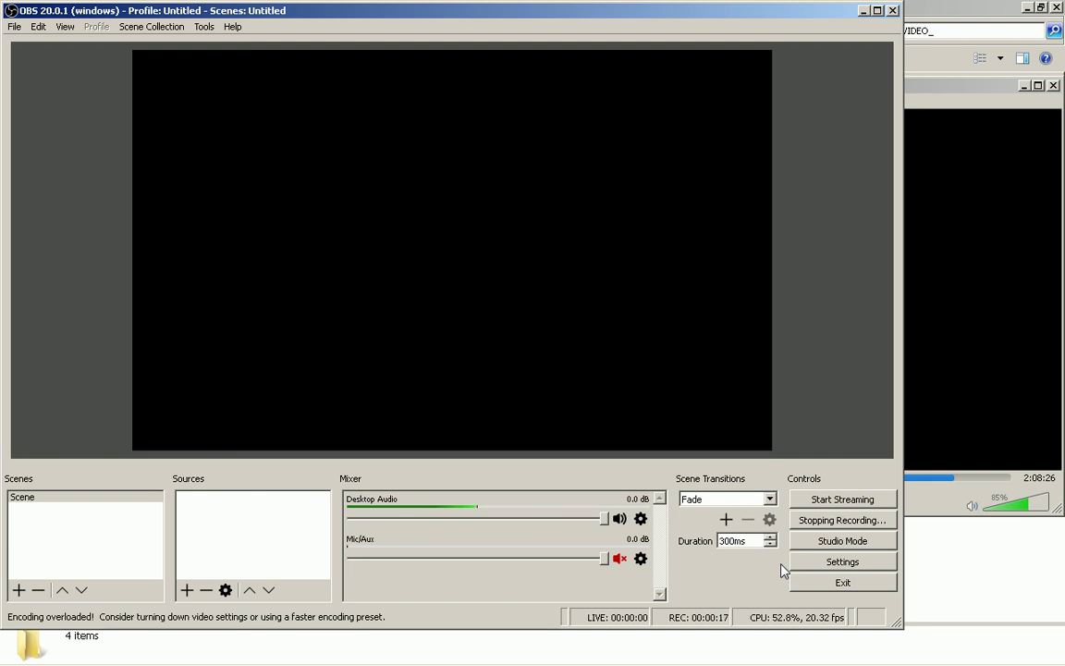
click(966, 571)
key(End)
key(Return)
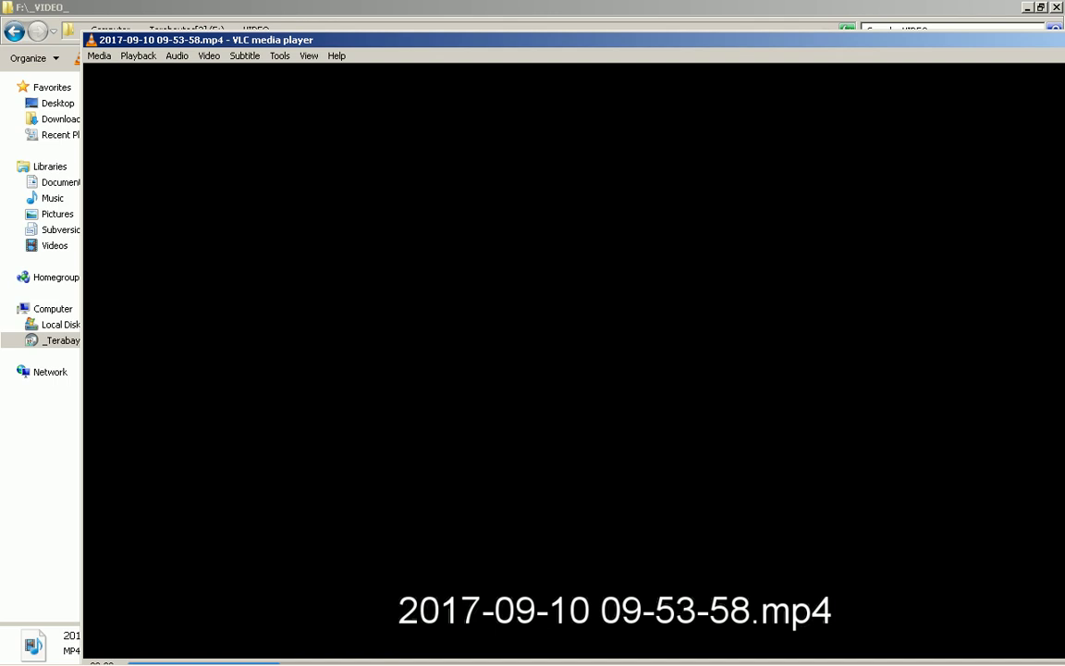
key(space)
key(ctrl+q)
key(alt+Tab)
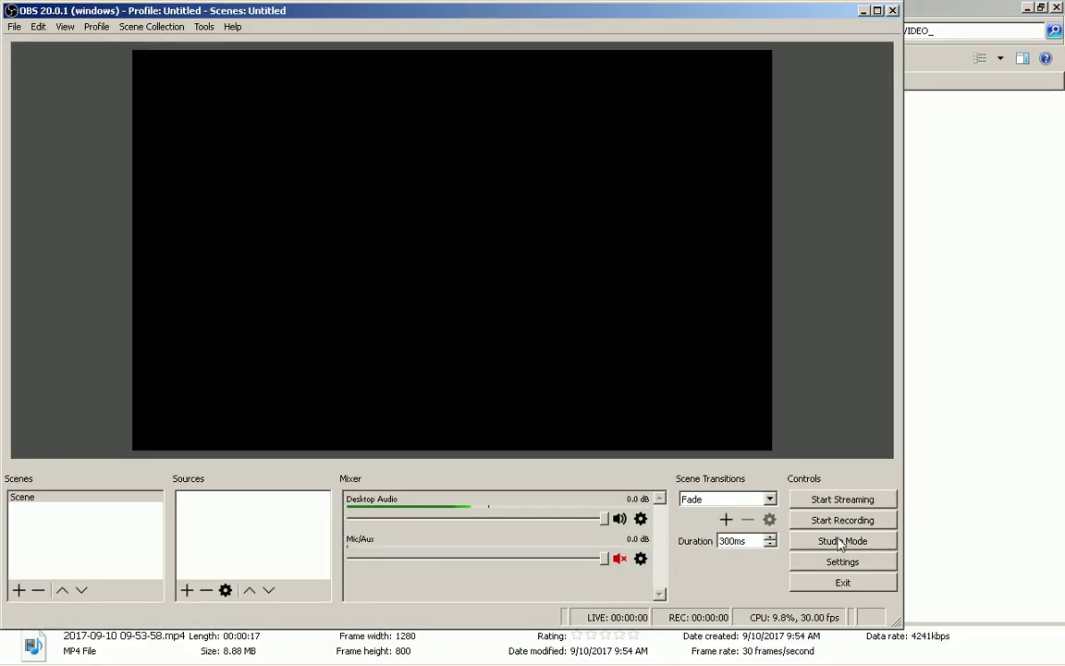
key(alt+Tab)
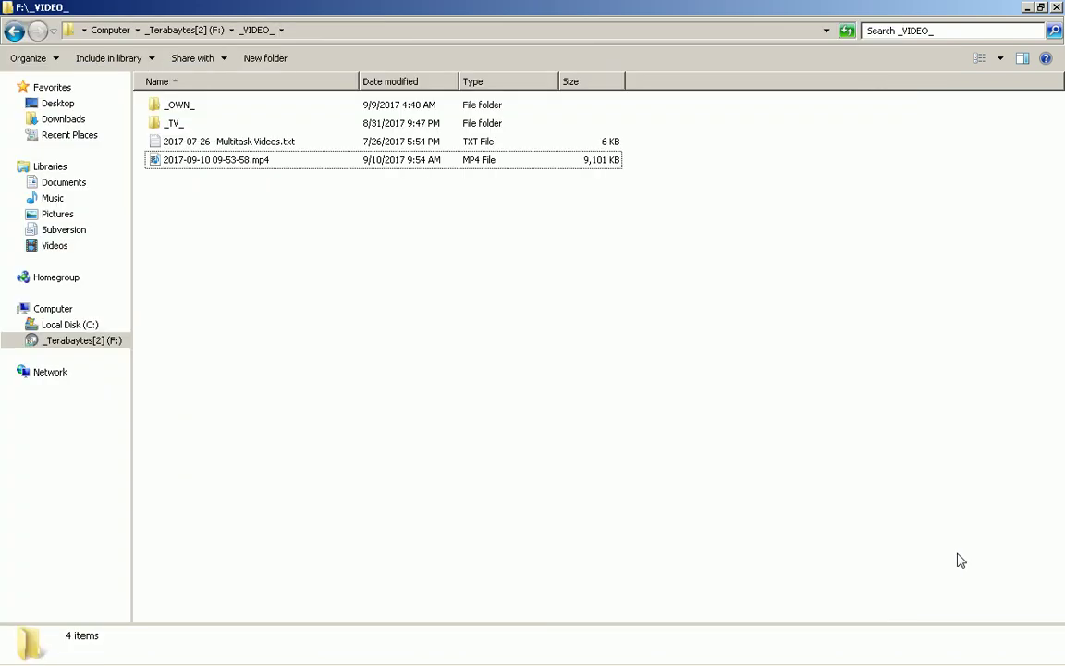
key(shift+Delete)
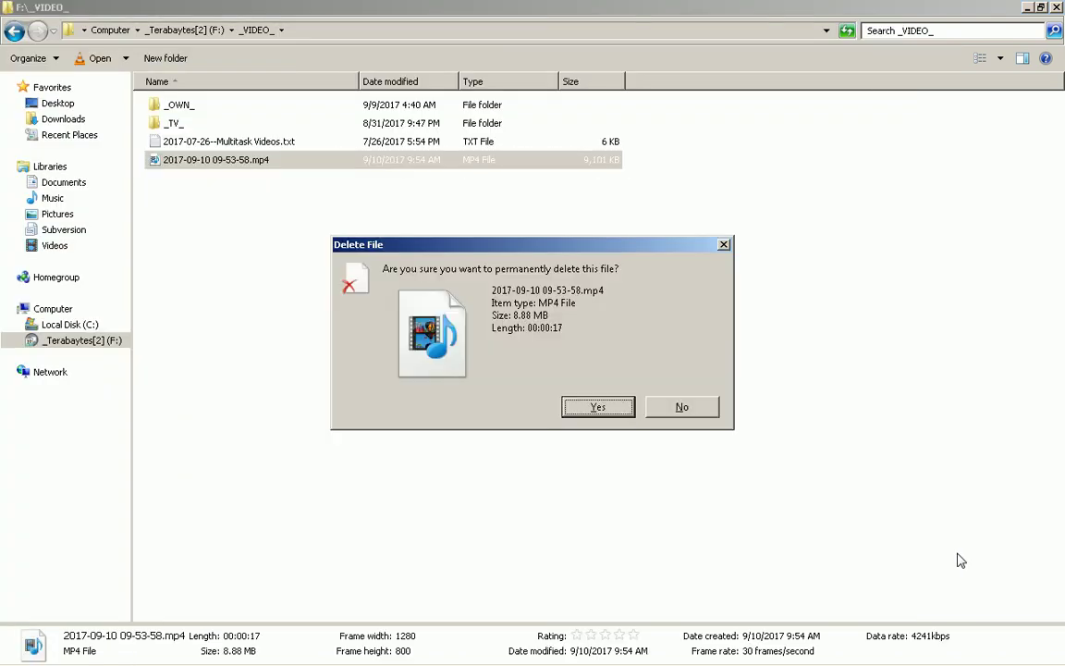
key(Return)
- Switch to OBS and set the stream type to Custom Streaming Server in the stream settings
key(alt+Tab)
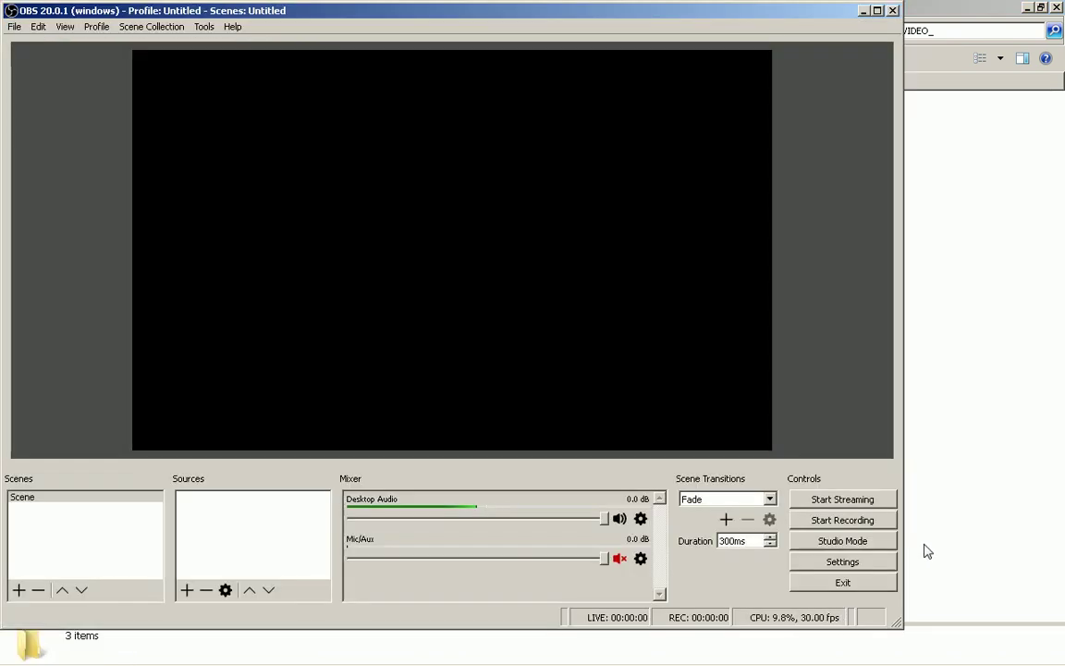
click(843, 562)
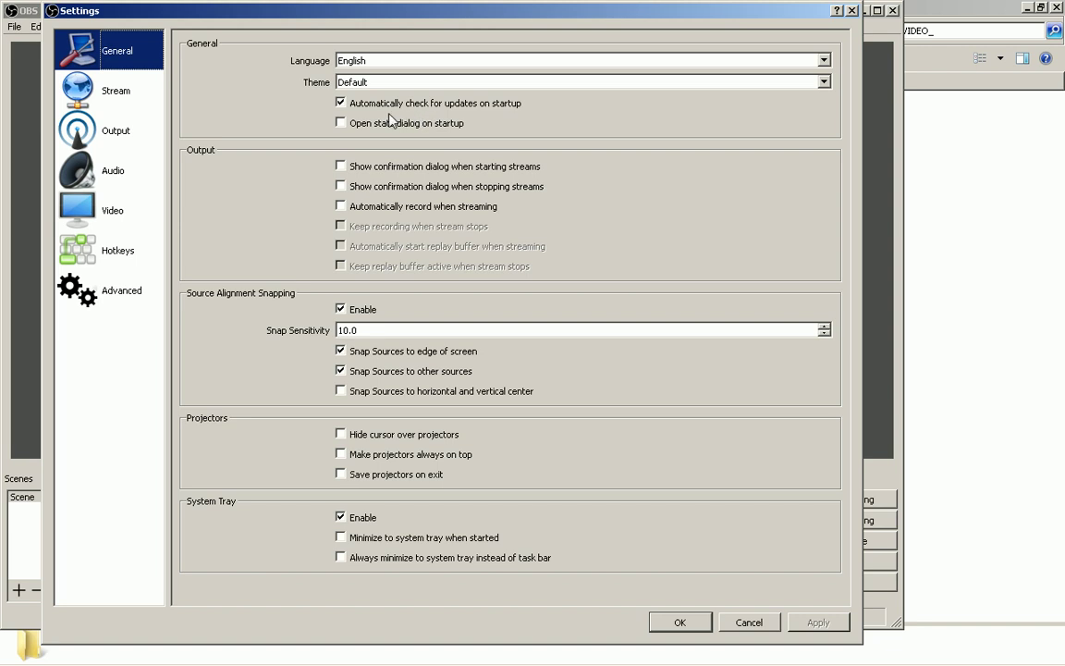
click(89, 108)
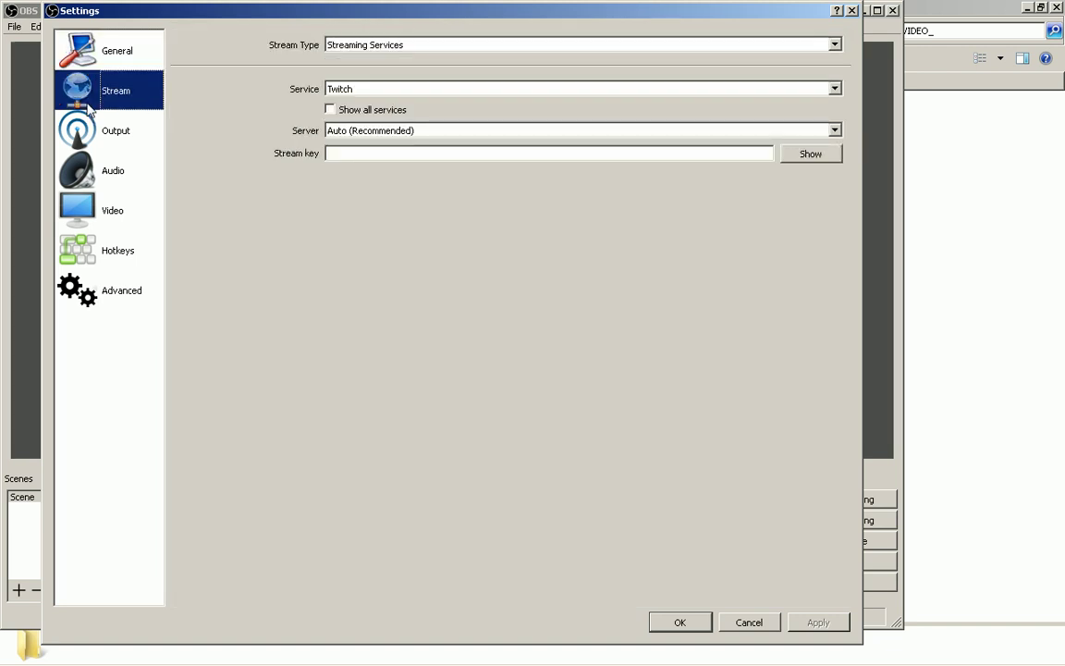
click(363, 48)
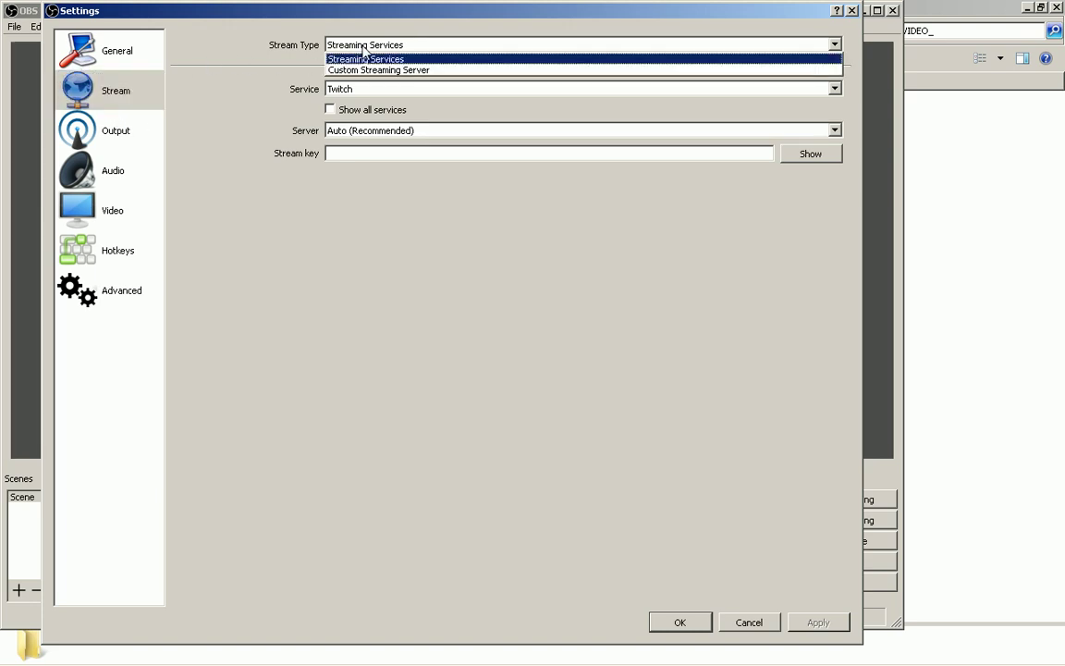
click(384, 69)
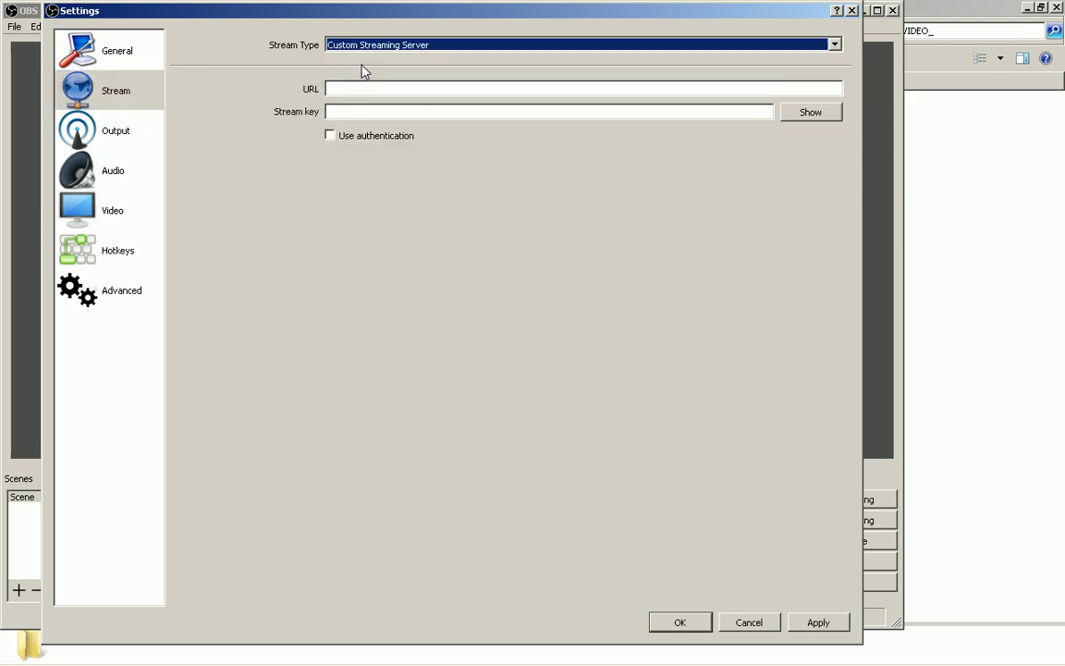
- Review the output and audio settings, enable Disable Aero in the video settings and save the changes
click(108, 146)
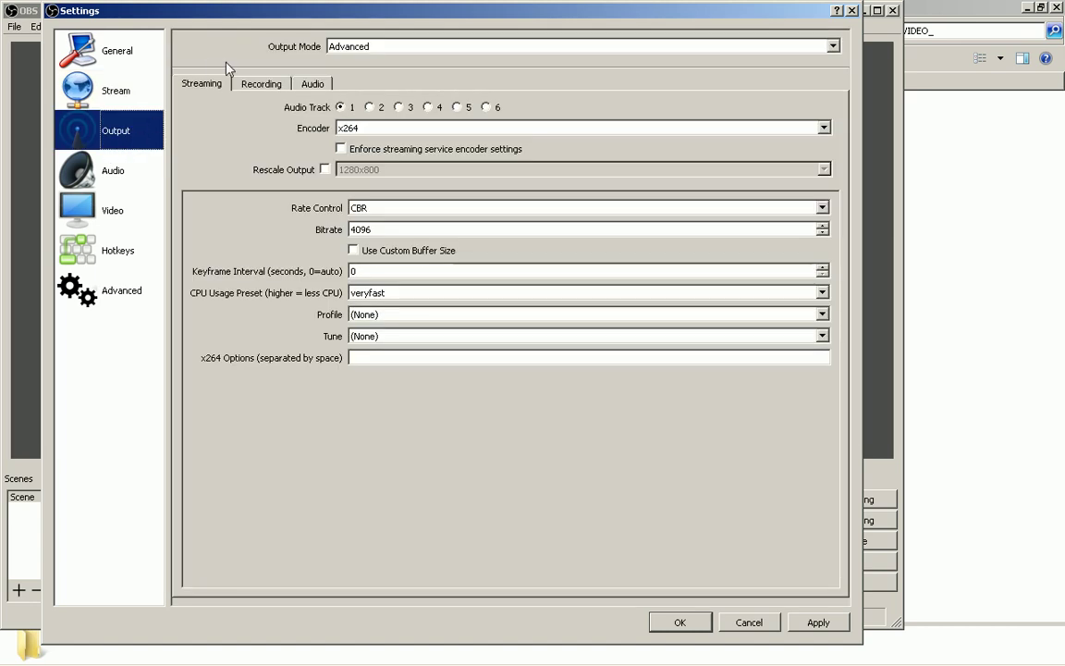
click(254, 88)
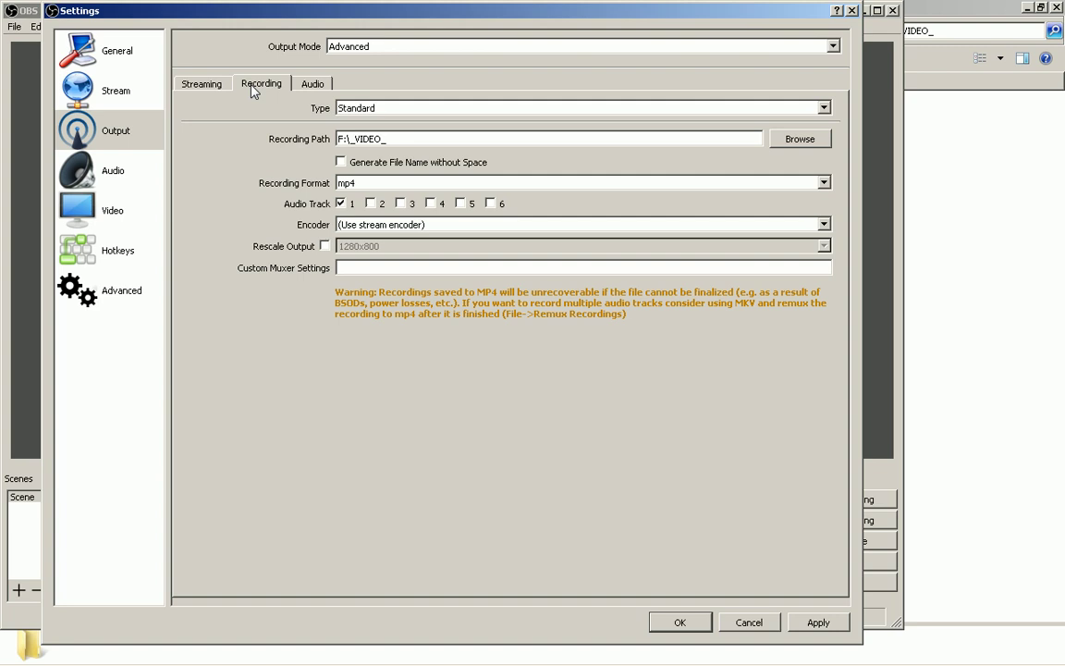
click(310, 92)
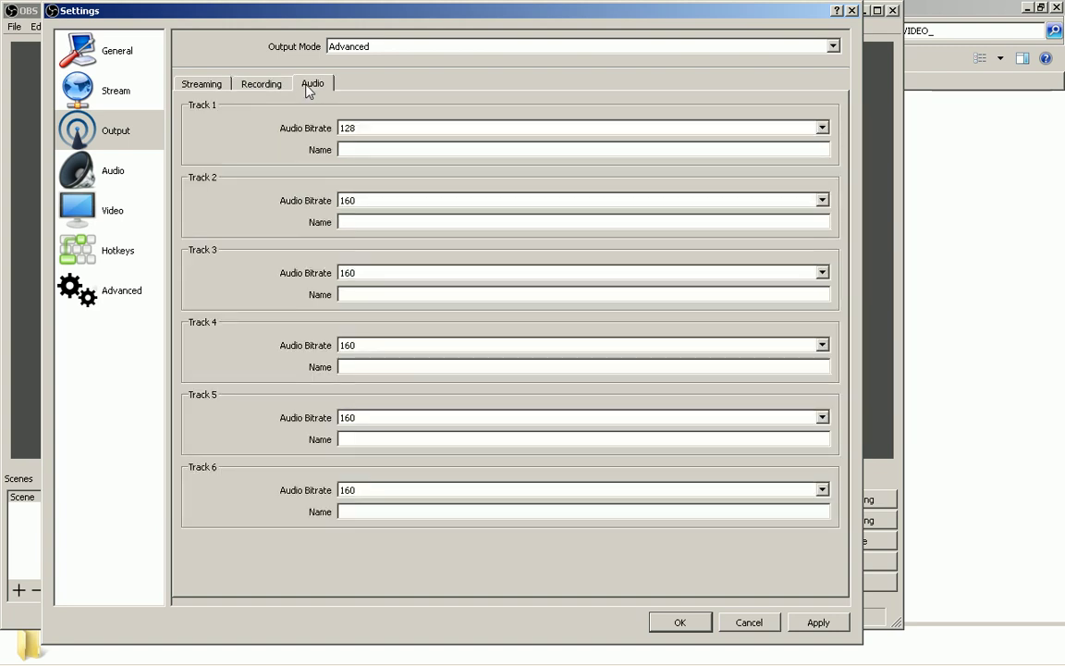
click(208, 84)
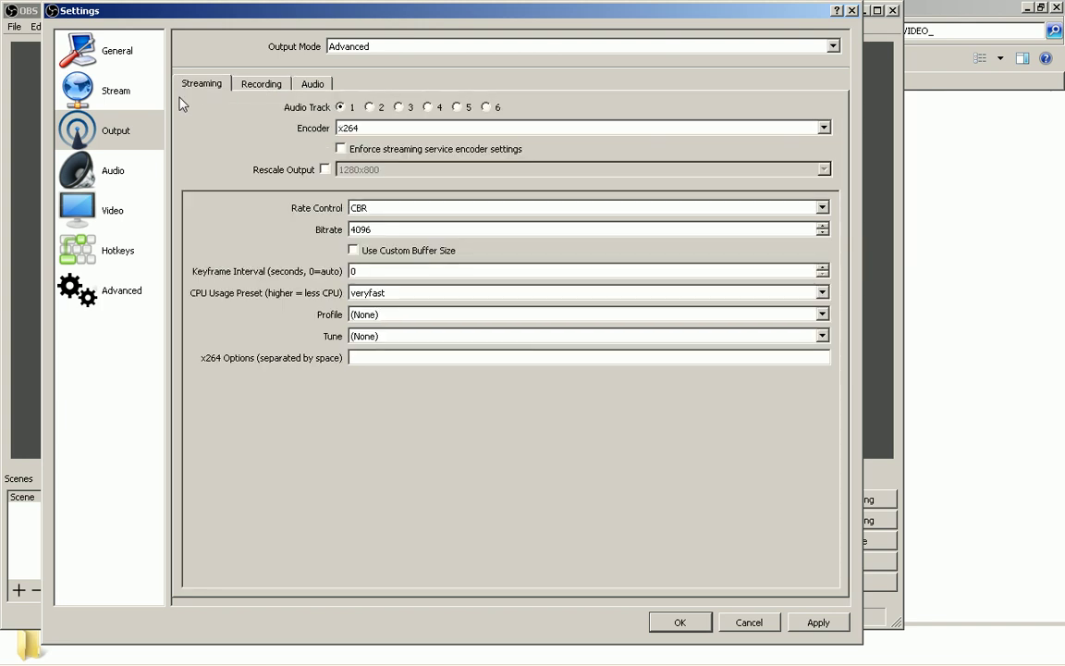
click(120, 172)
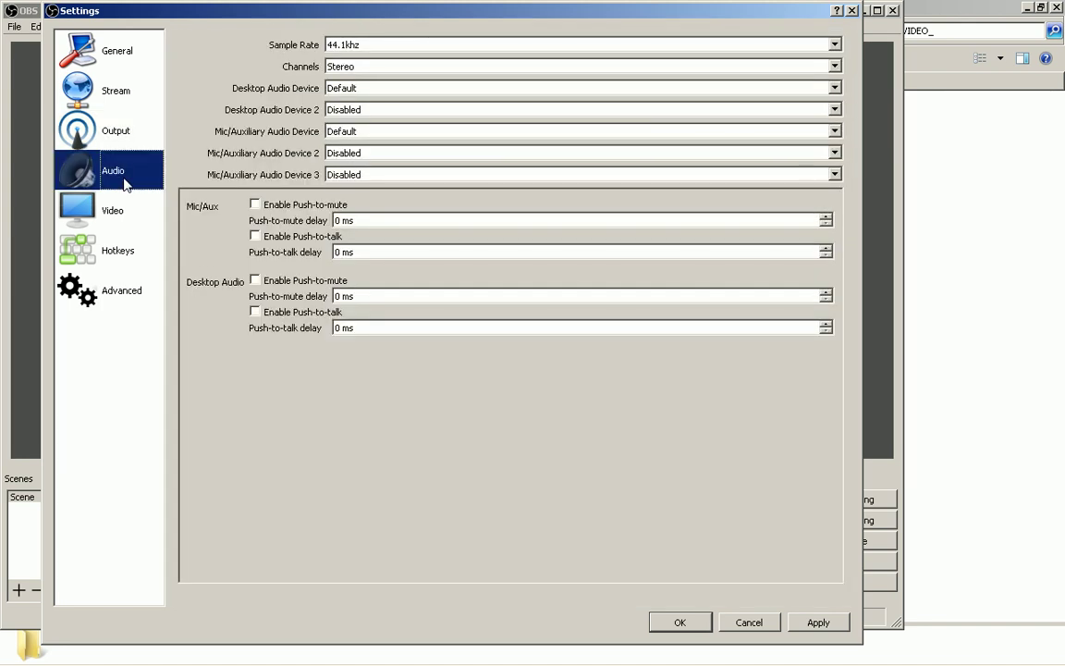
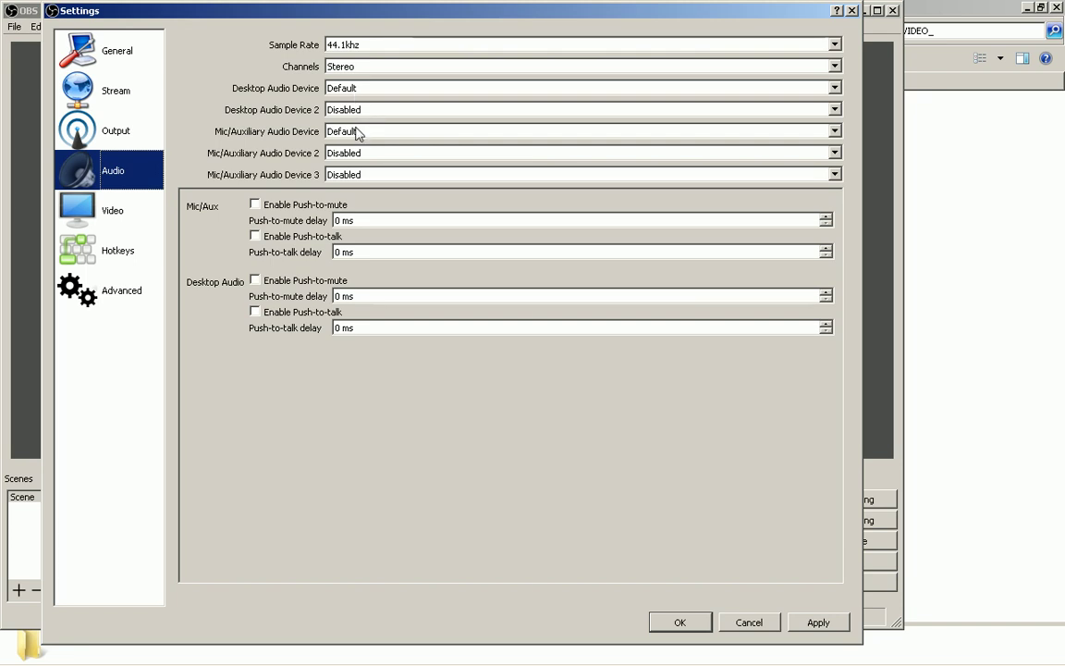
click(113, 205)
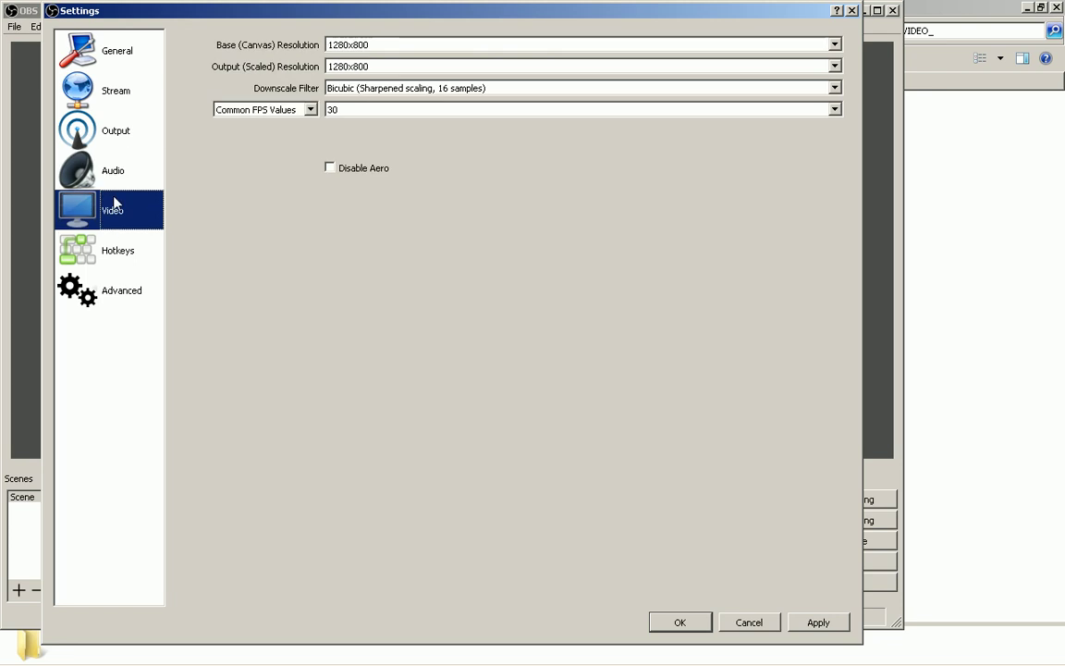
click(339, 171)
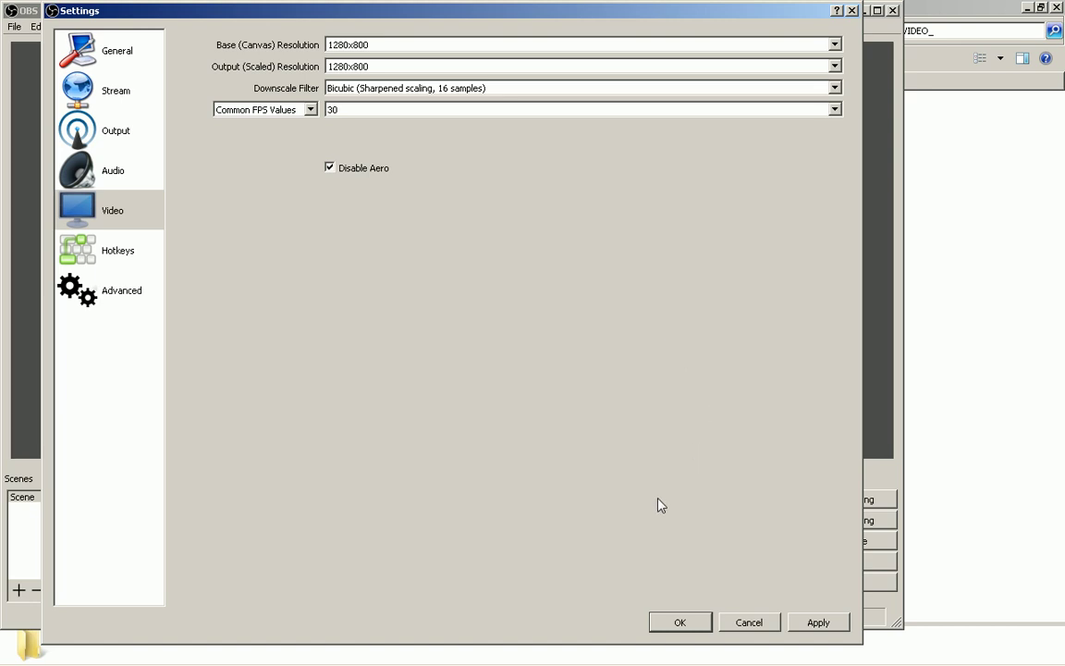
click(707, 628)
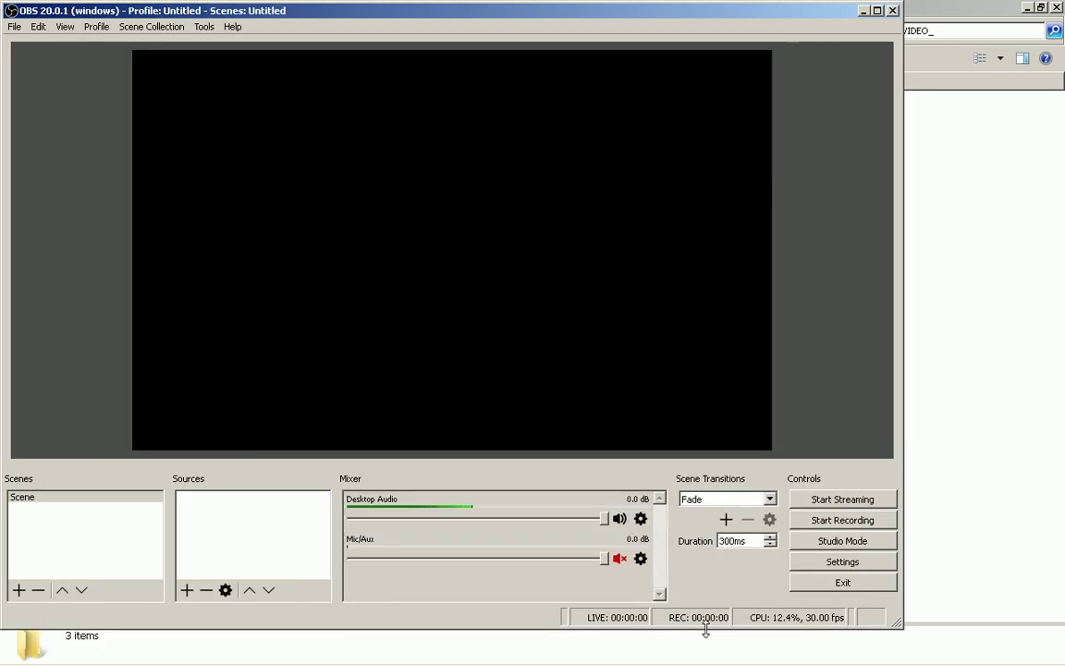
- Record a test clip of about 10 seconds in OBS
key(alt+Tab)
key(alt+Tab)
key(F9)
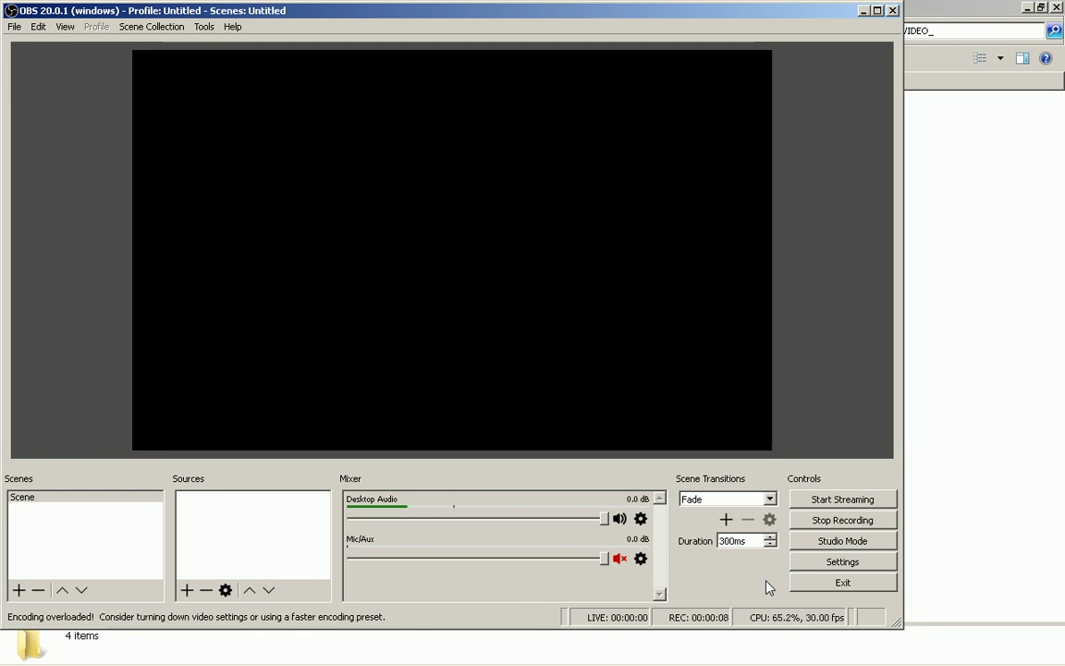
key(ctrl+shift+r)
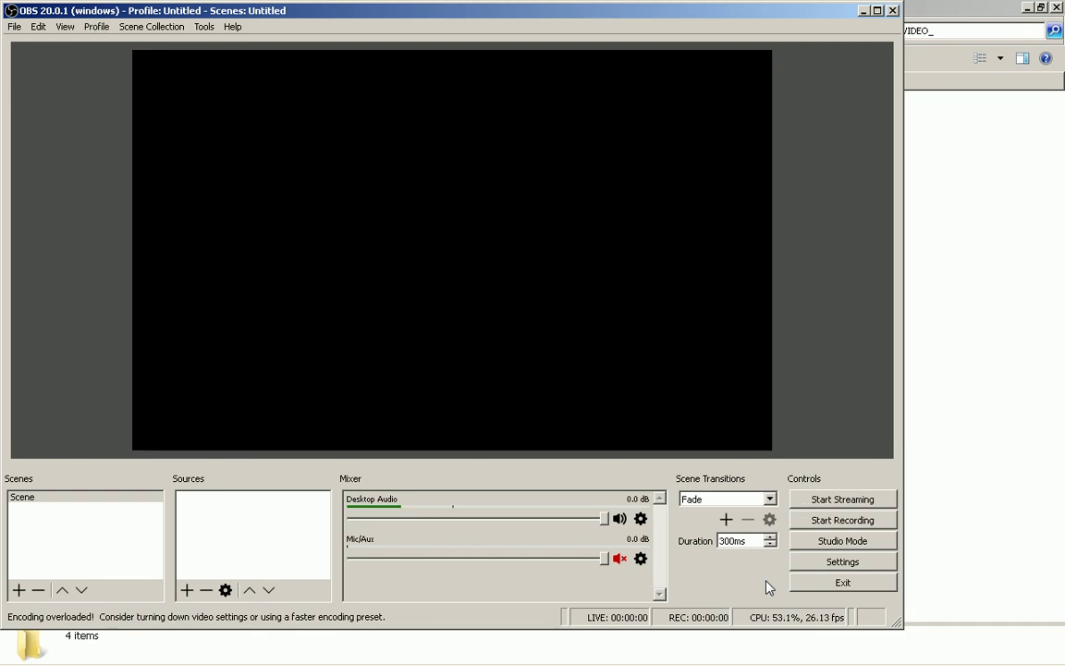
key(alt+Tab)
key(End)
key(Return)
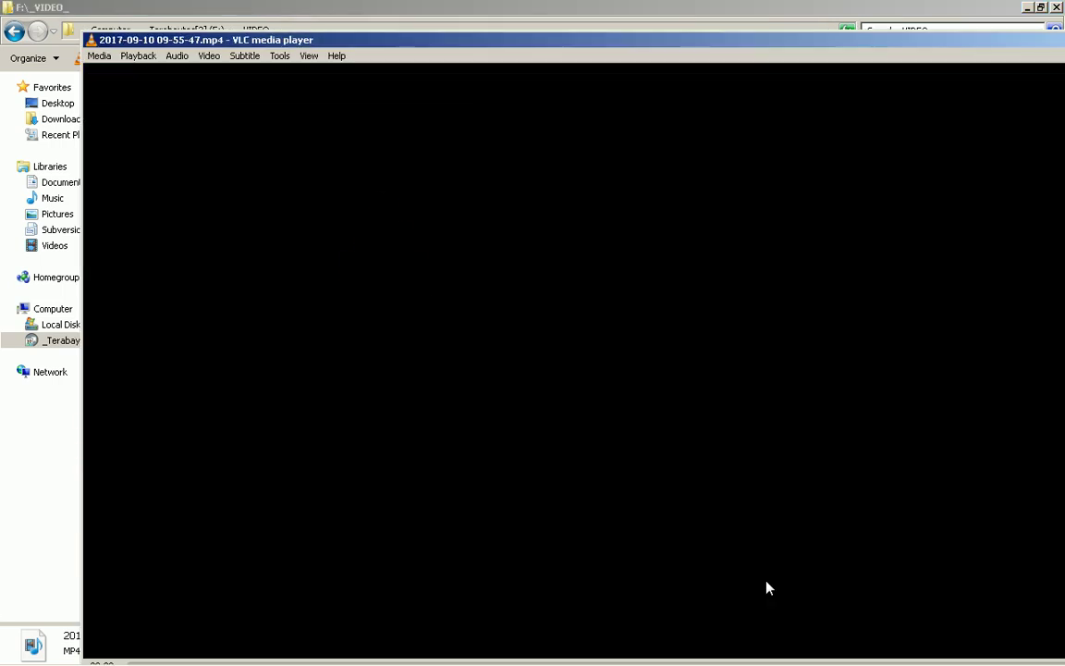
double_click(767, 588)
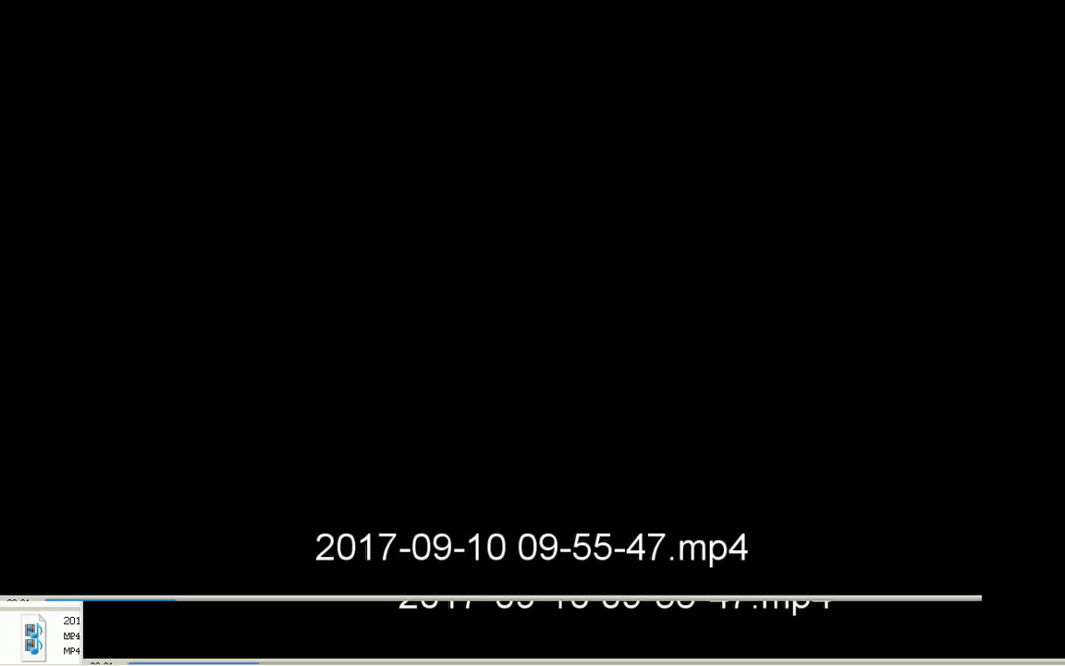
key(space)
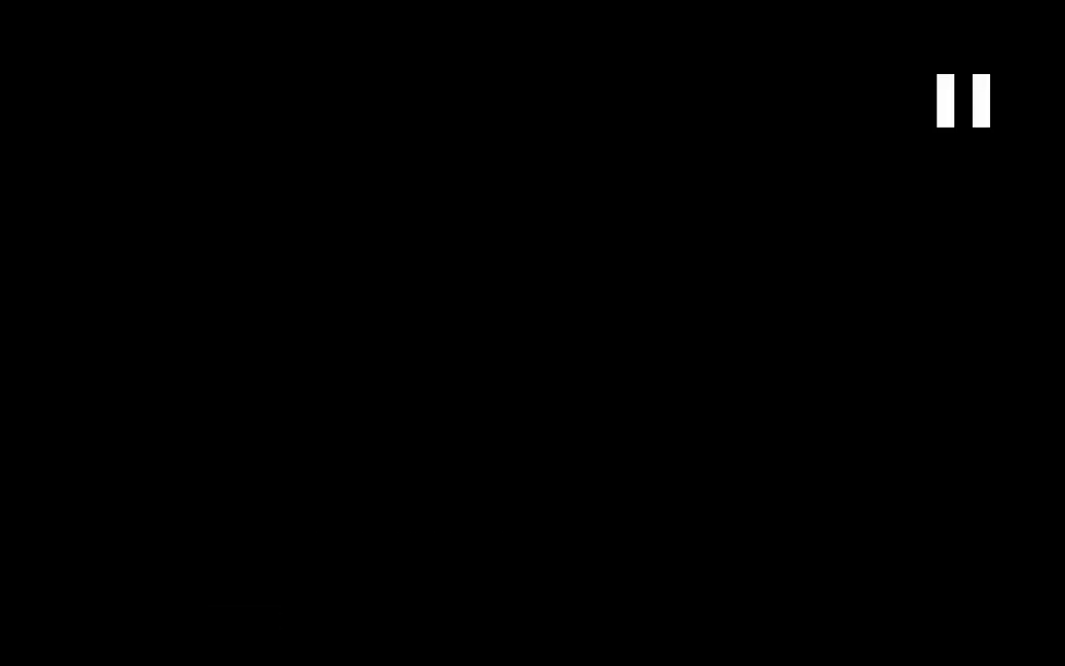
key(alt+Tab)
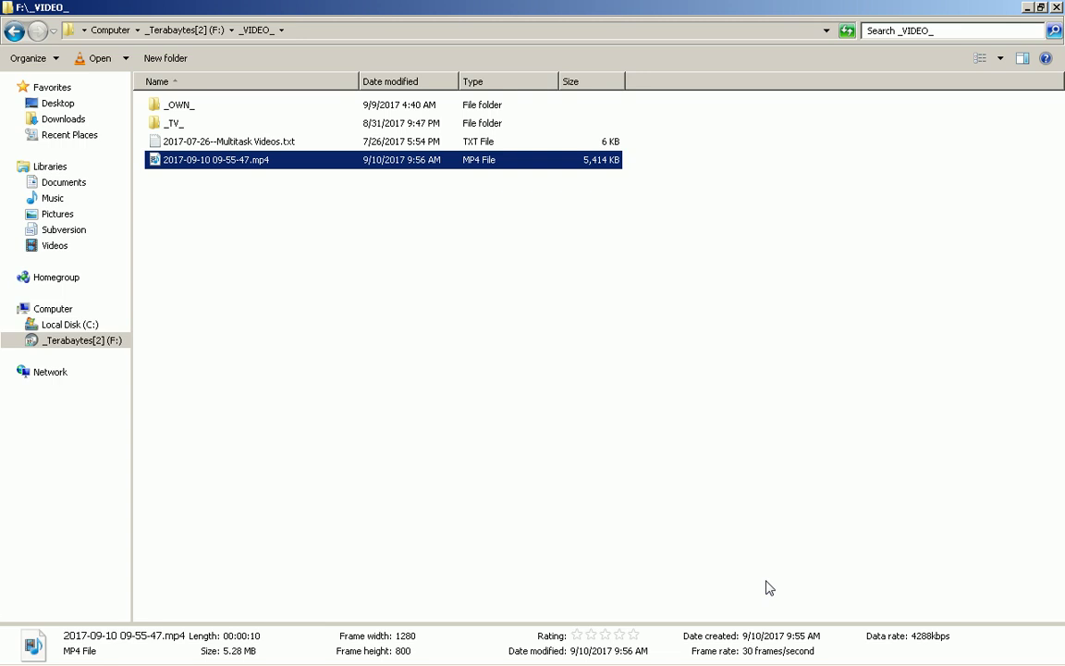
key(shift+Delete)
key(Return)
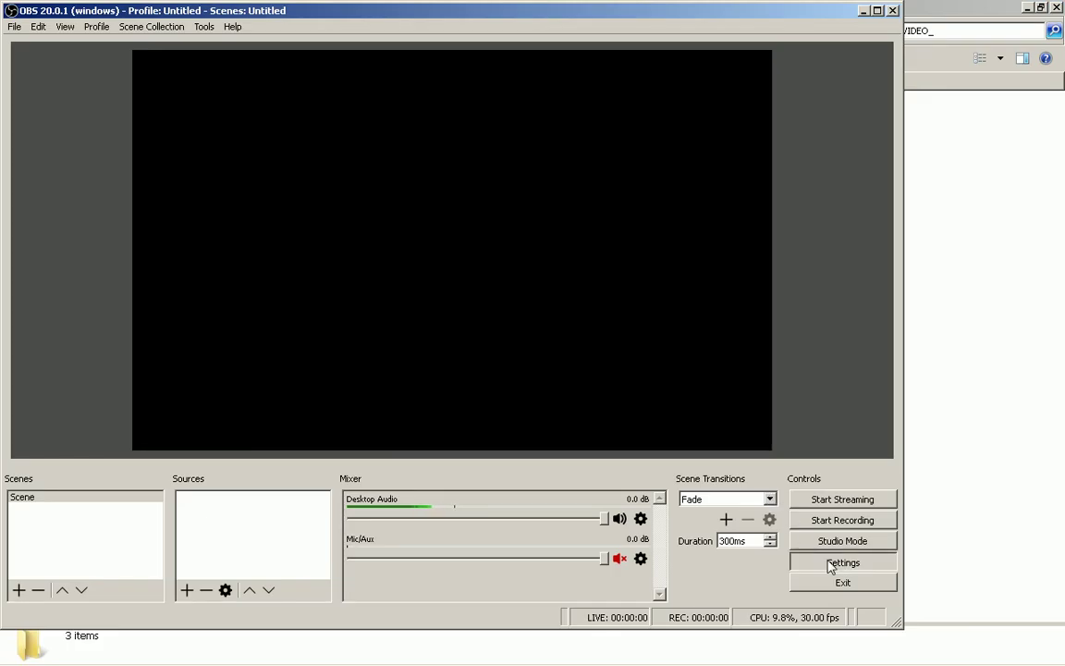
- In the OBS output settings, keep the Advanced output mode and set the recording type to Custom Output (FFmpeg)
click(832, 497)
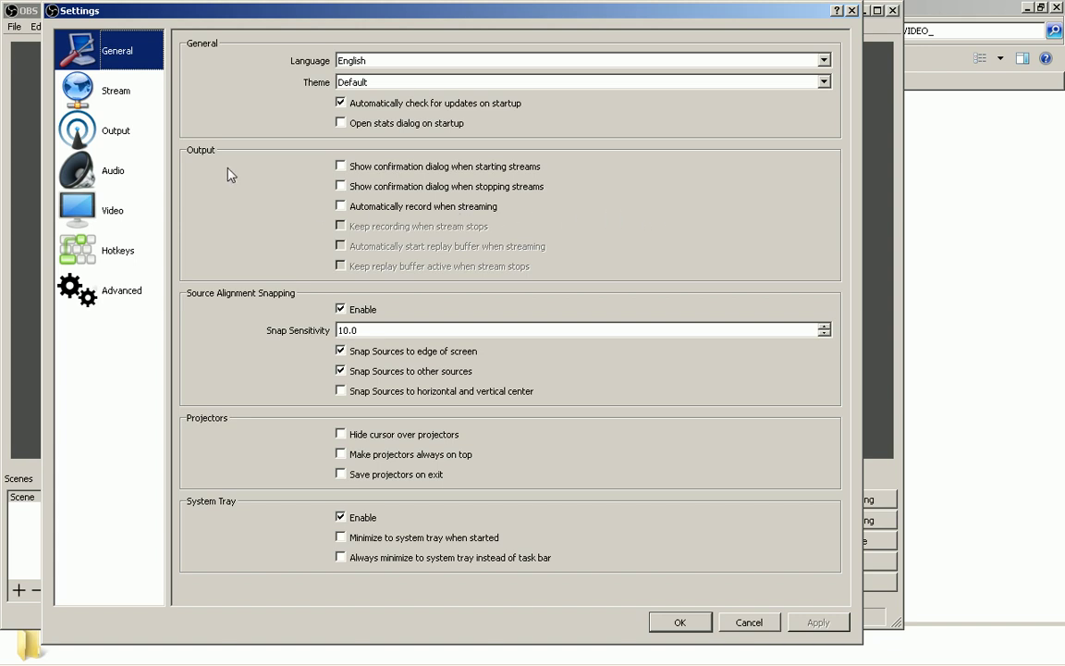
click(137, 100)
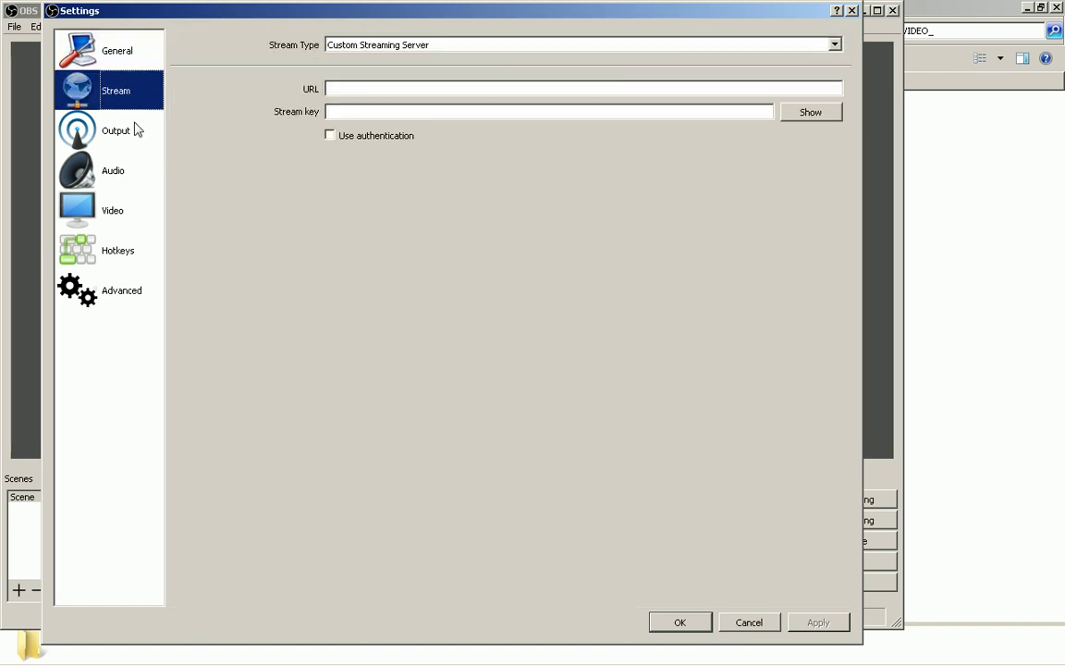
click(135, 134)
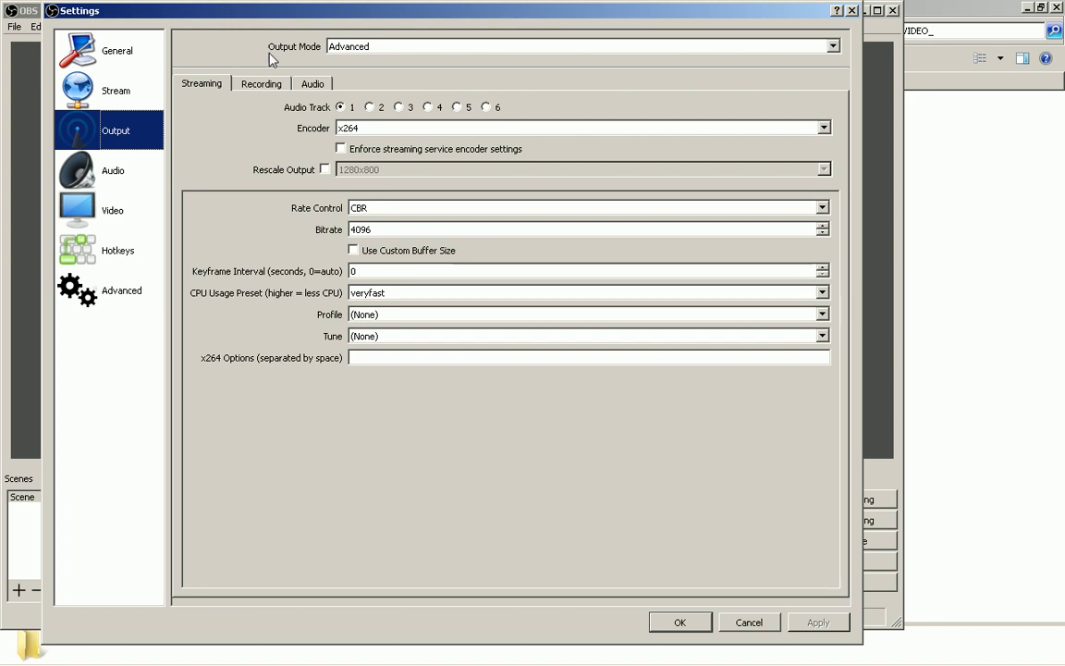
click(359, 55)
click(363, 44)
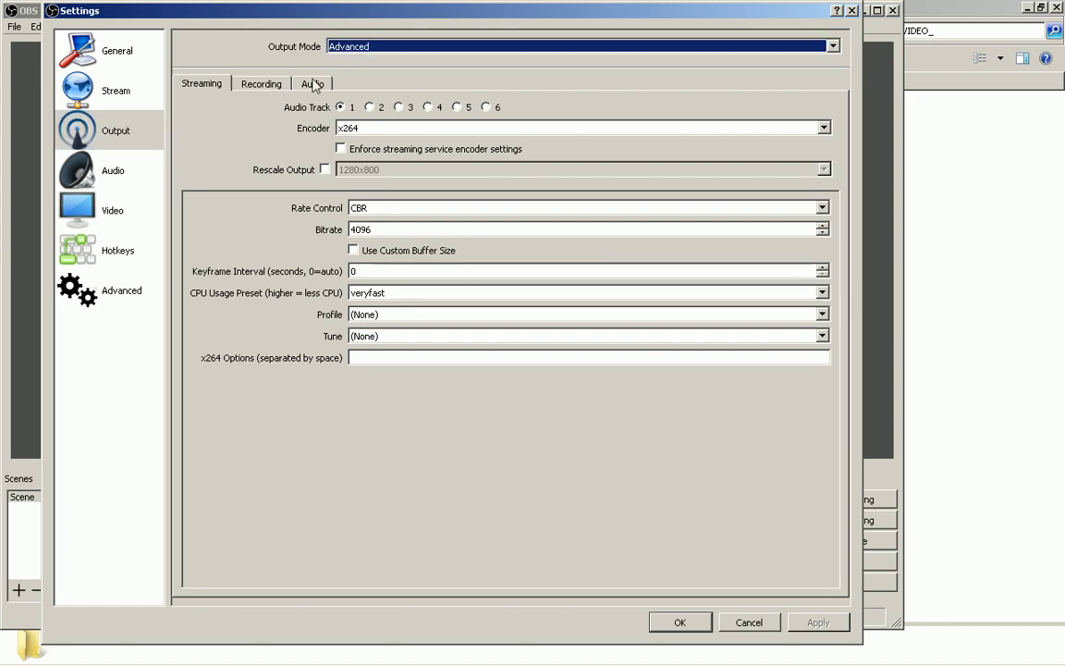
click(264, 84)
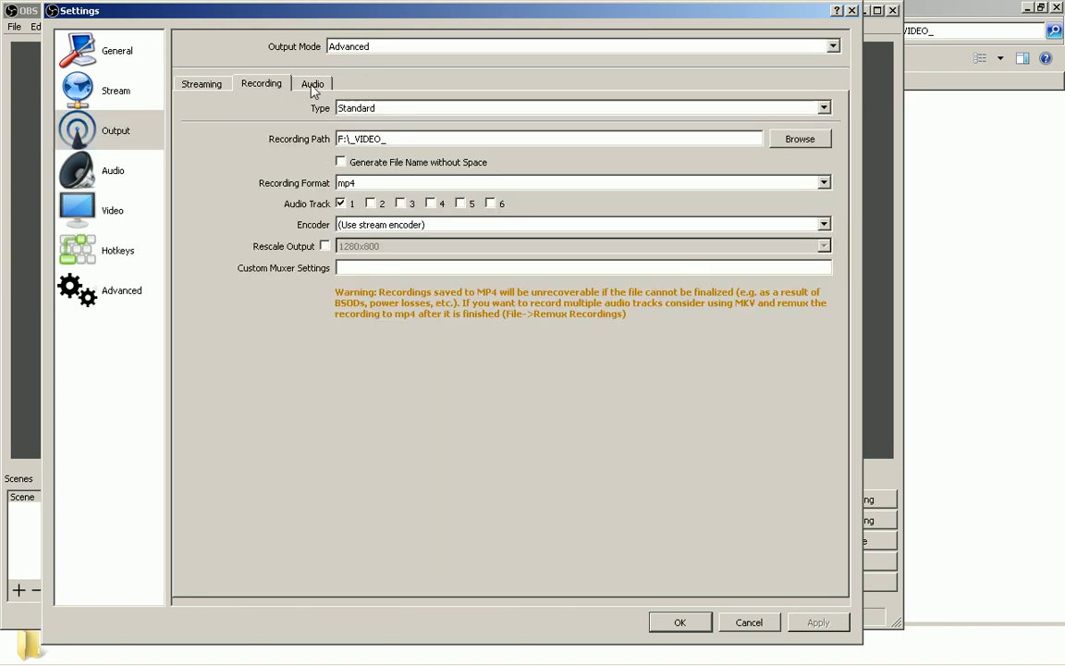
click(380, 108)
click(361, 131)
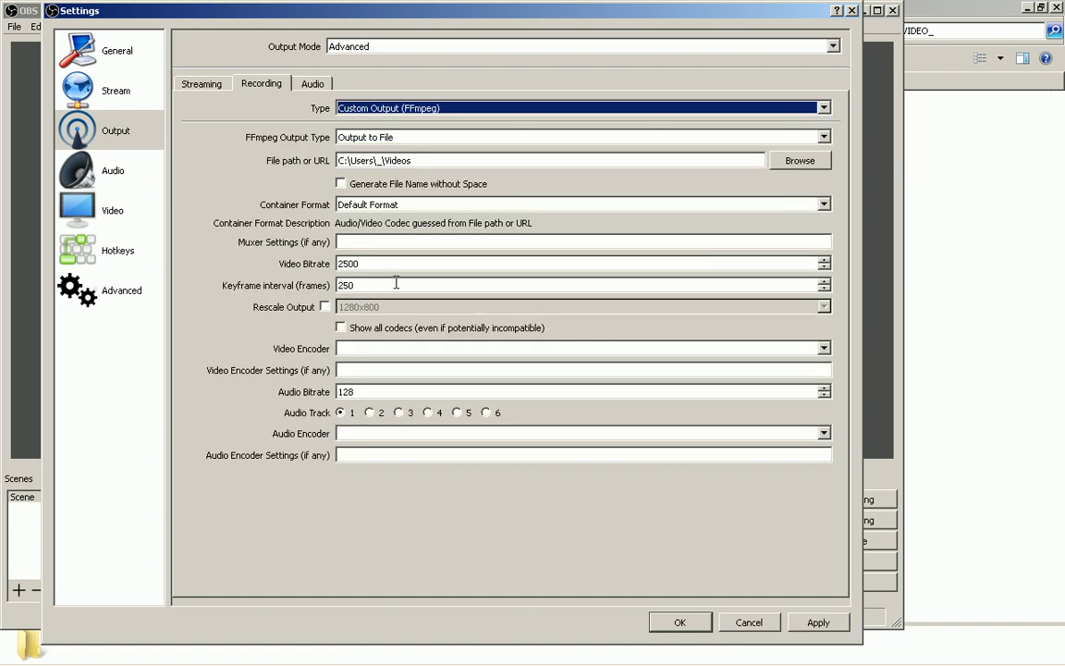
- Show all codecs, even potentially incompatible ones, and check the audio encoder and video bitrate options of the FFmpeg output
click(462, 434)
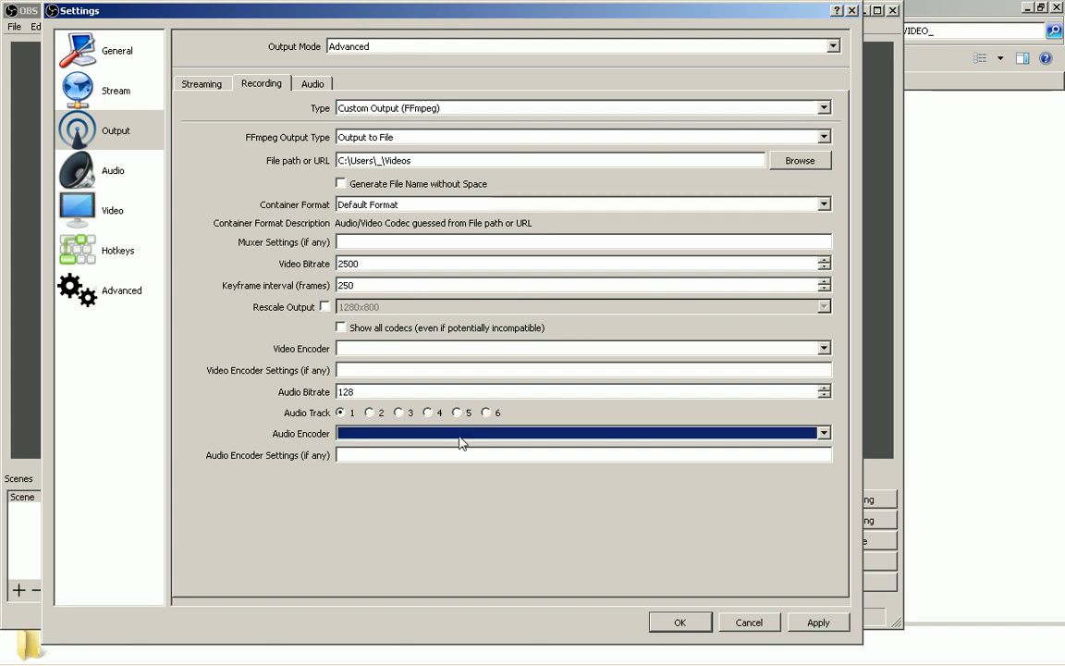
click(460, 329)
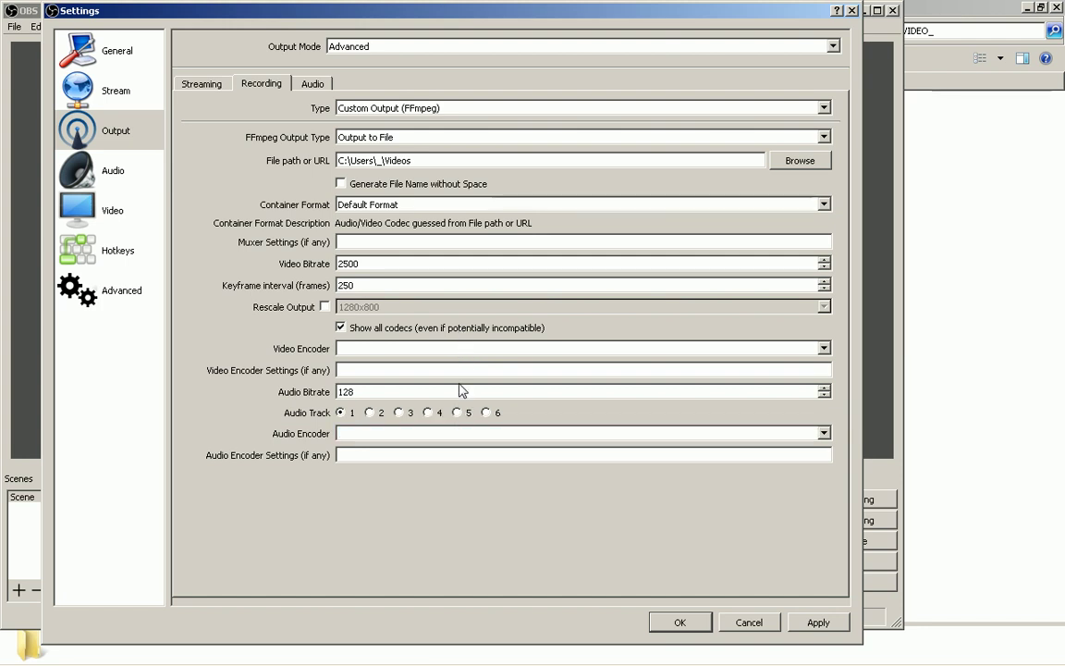
click(461, 432)
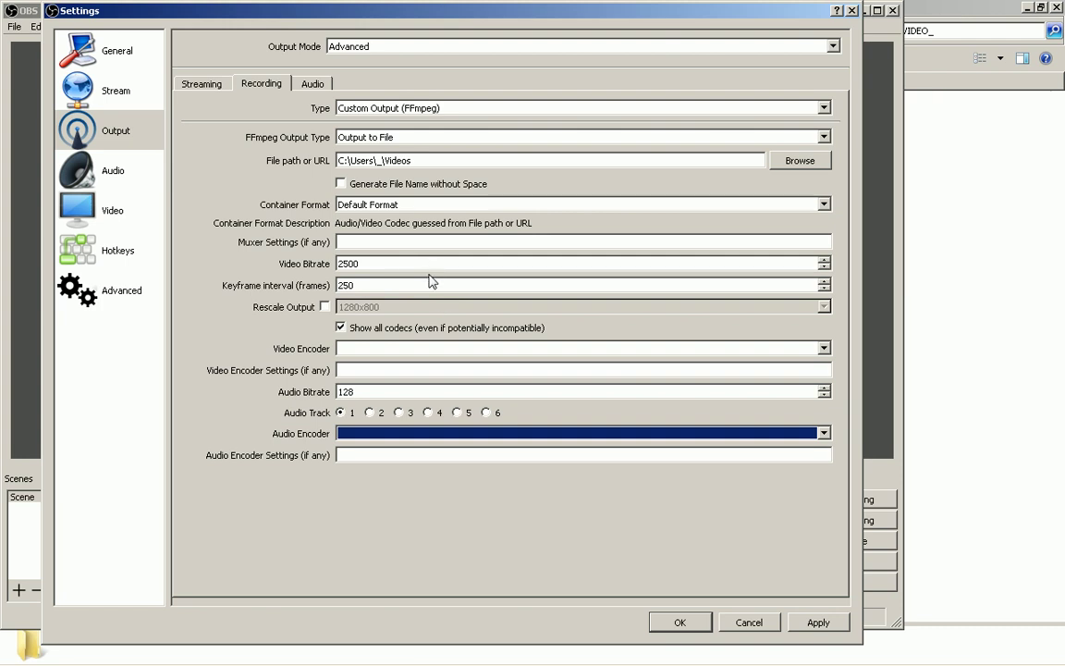
click(405, 262)
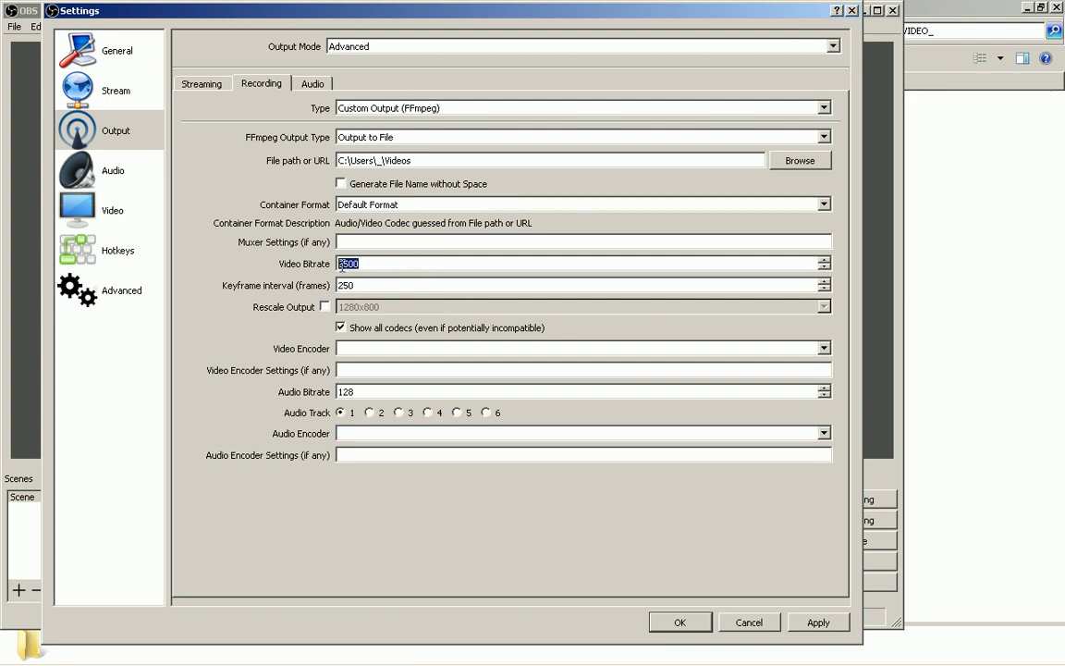
click(391, 286)
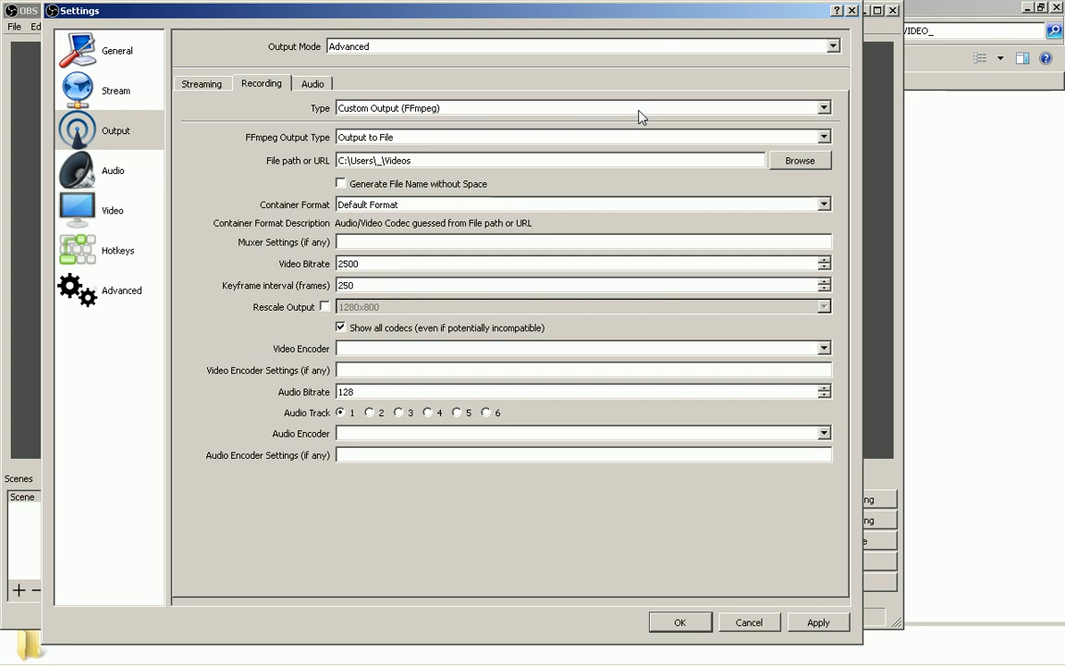
- Keep the FFmpeg output type as Output to File and set its file path to F:/_VIDEO_
click(638, 138)
click(643, 151)
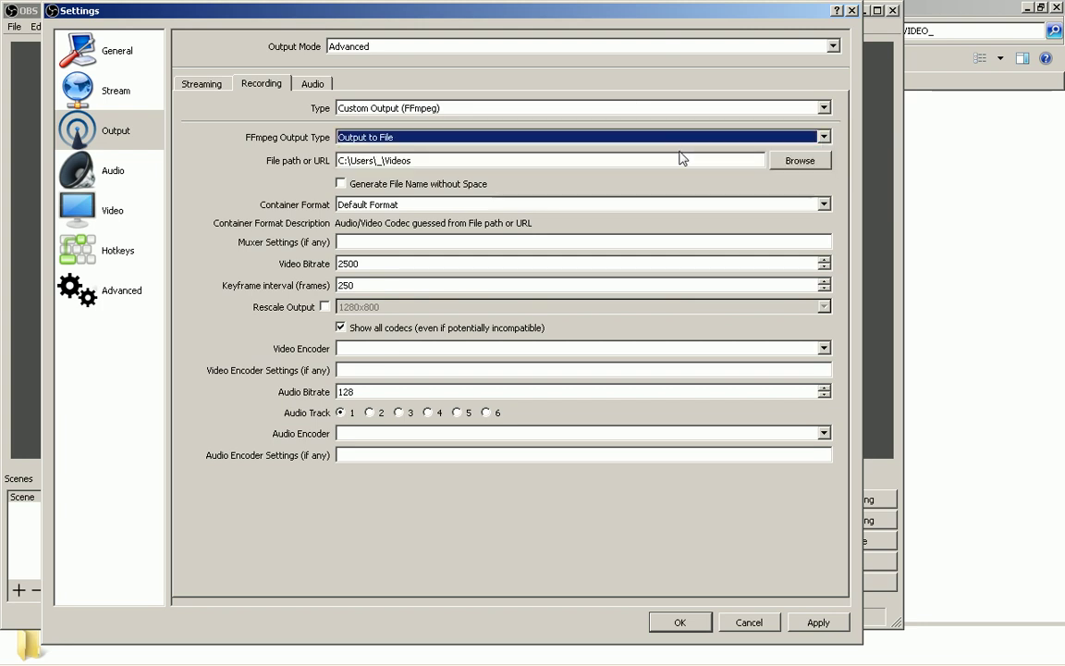
click(786, 162)
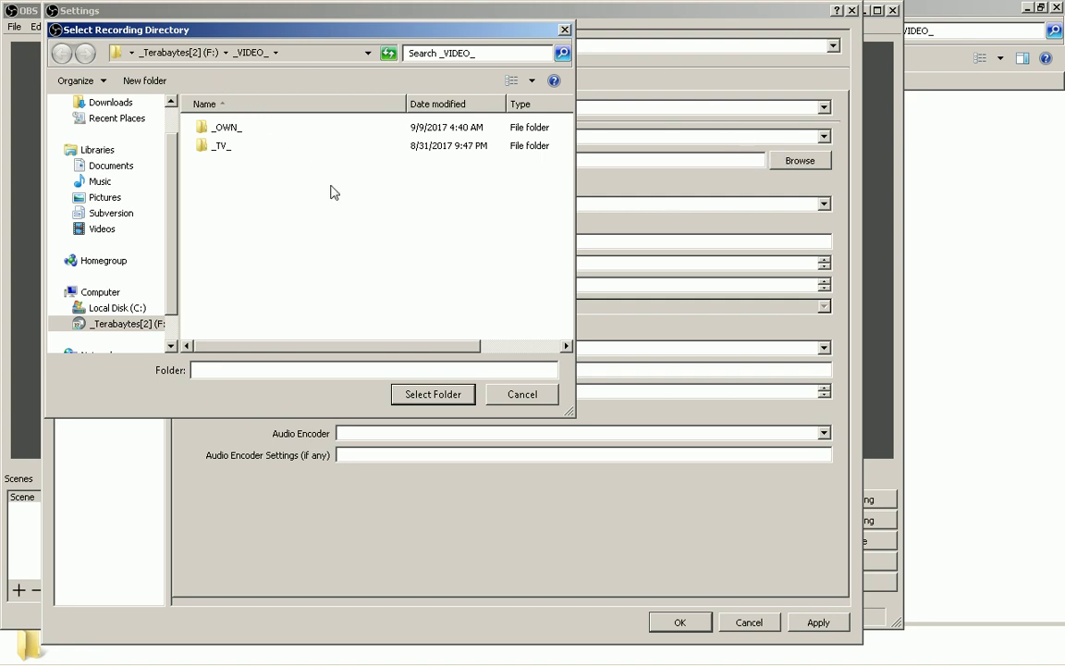
click(420, 395)
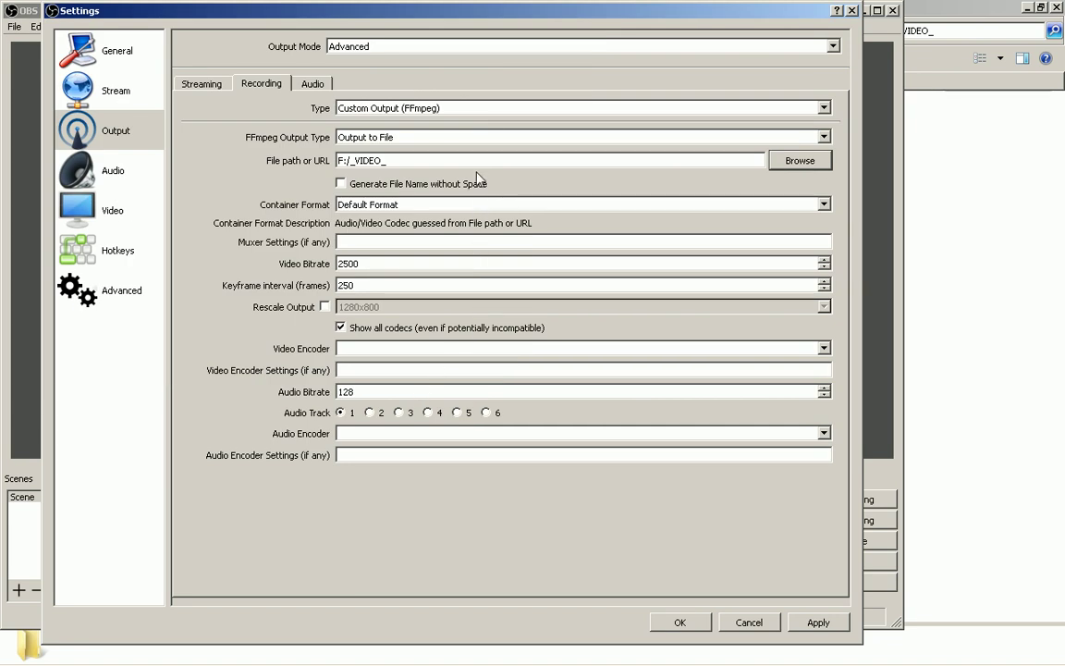
- Set the container format of the FFmpeg recording output to mp4
click(478, 206)
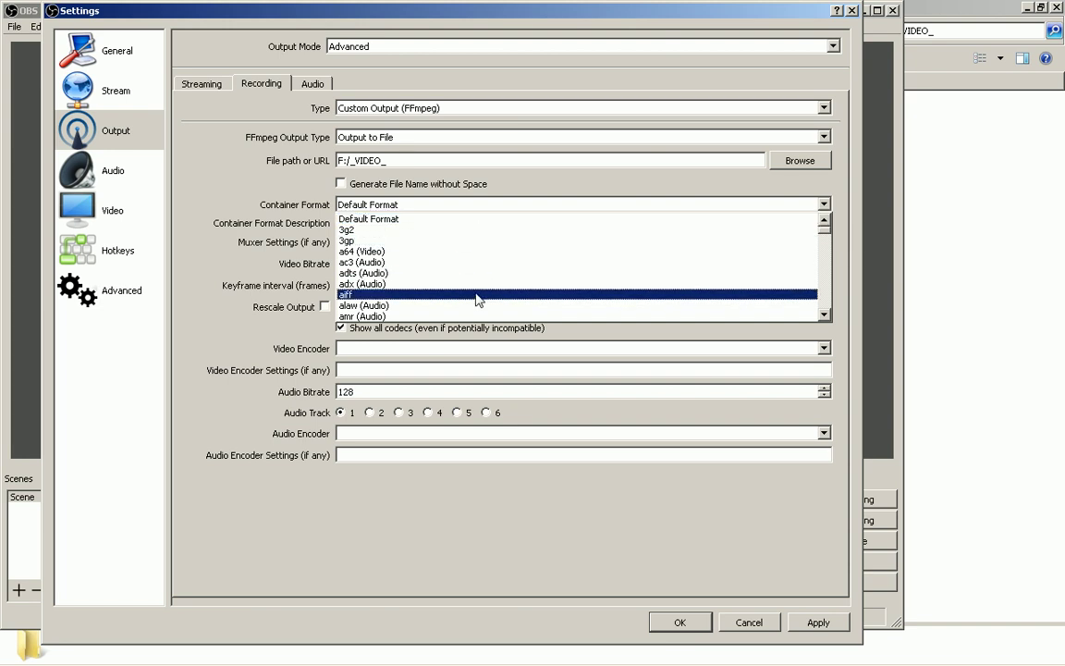
scroll(478, 298, down, 1)
scroll(478, 299, down, 2)
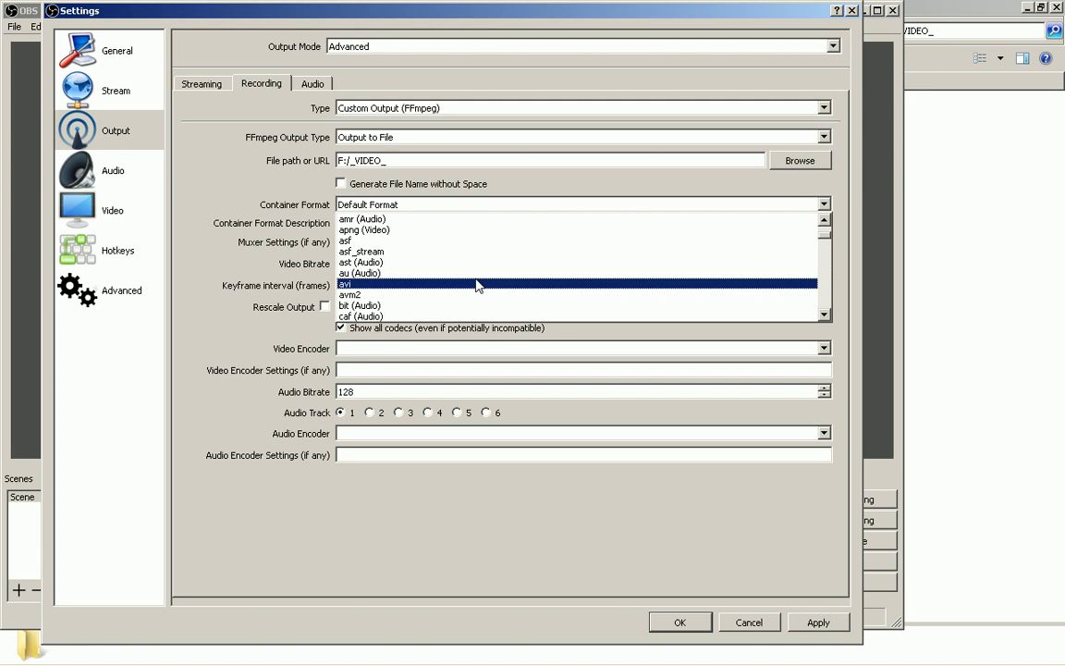
scroll(478, 286, down, 20)
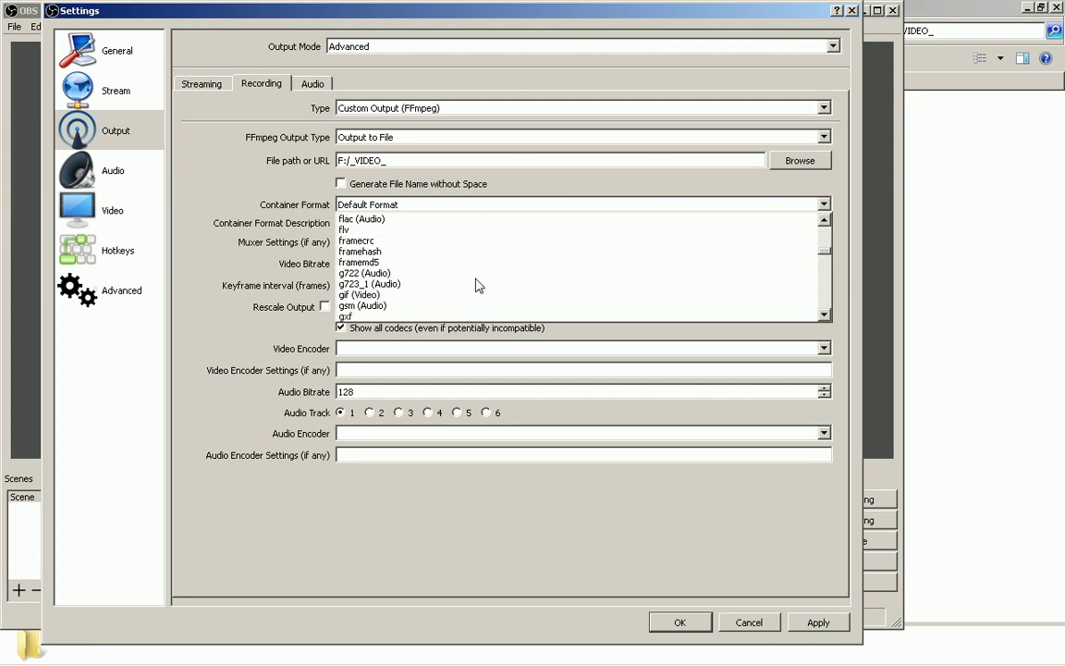
scroll(478, 286, down, 6)
scroll(478, 286, up, 6)
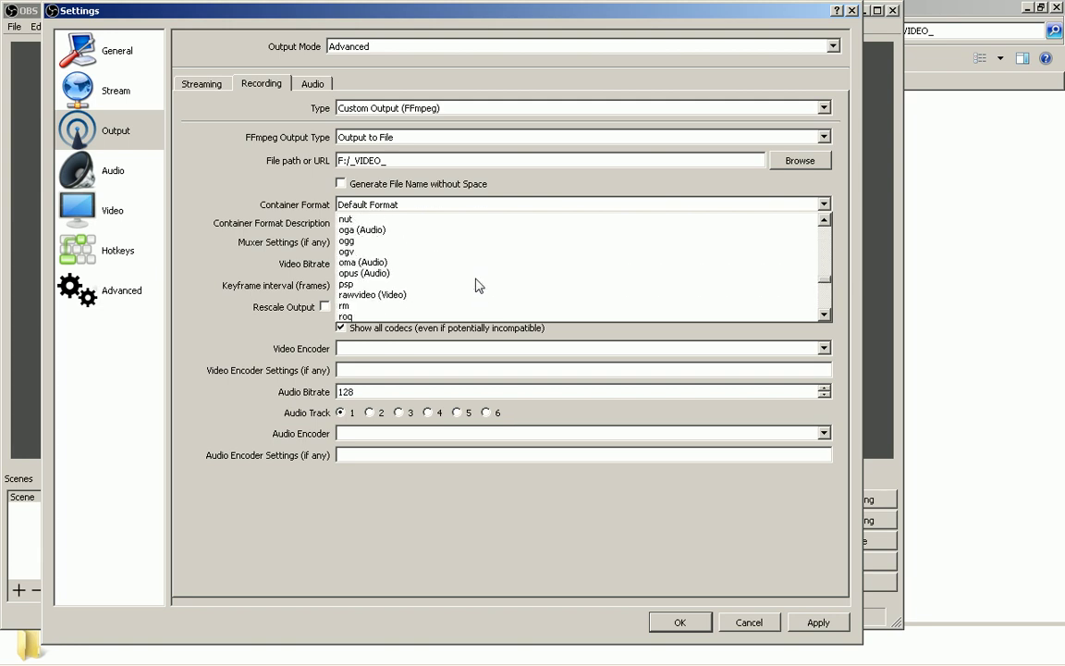
scroll(479, 286, up, 2)
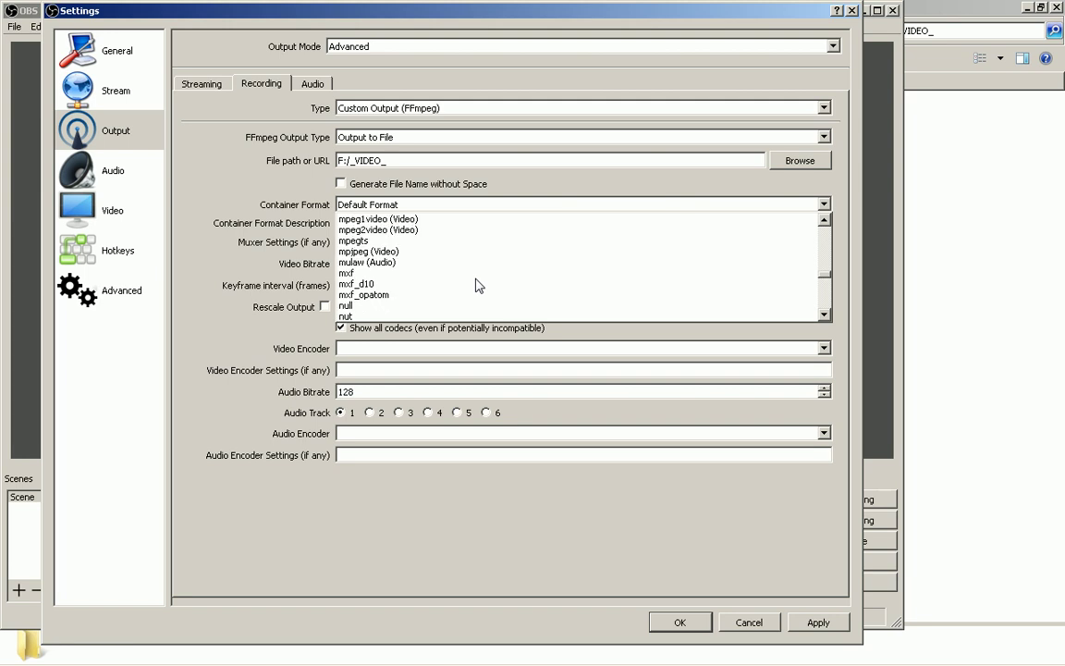
scroll(478, 285, up, 1)
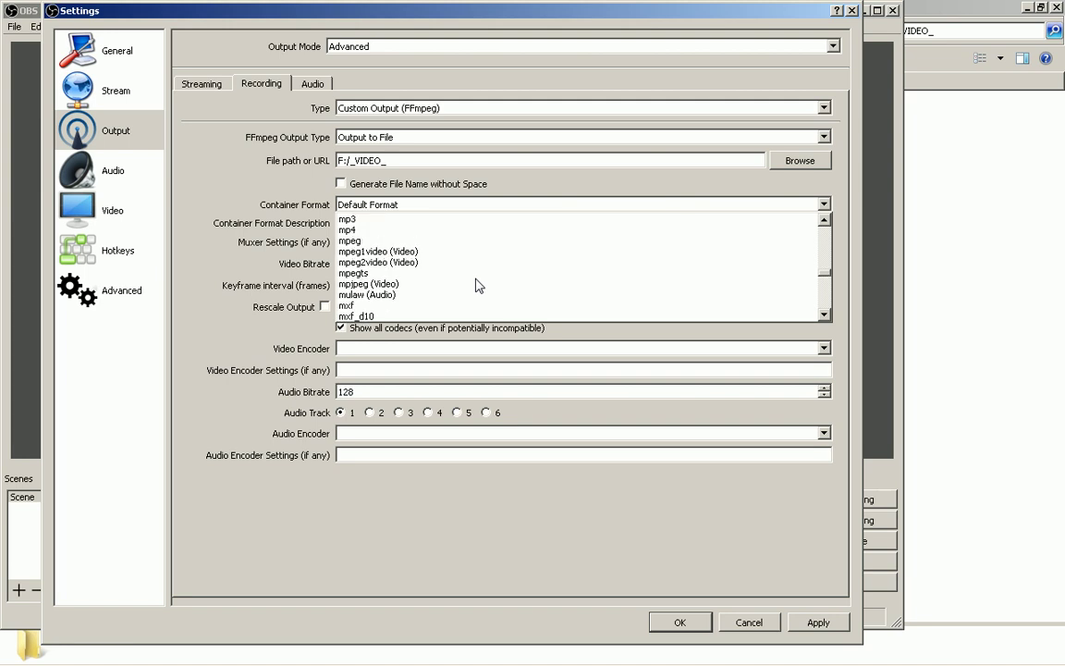
click(435, 233)
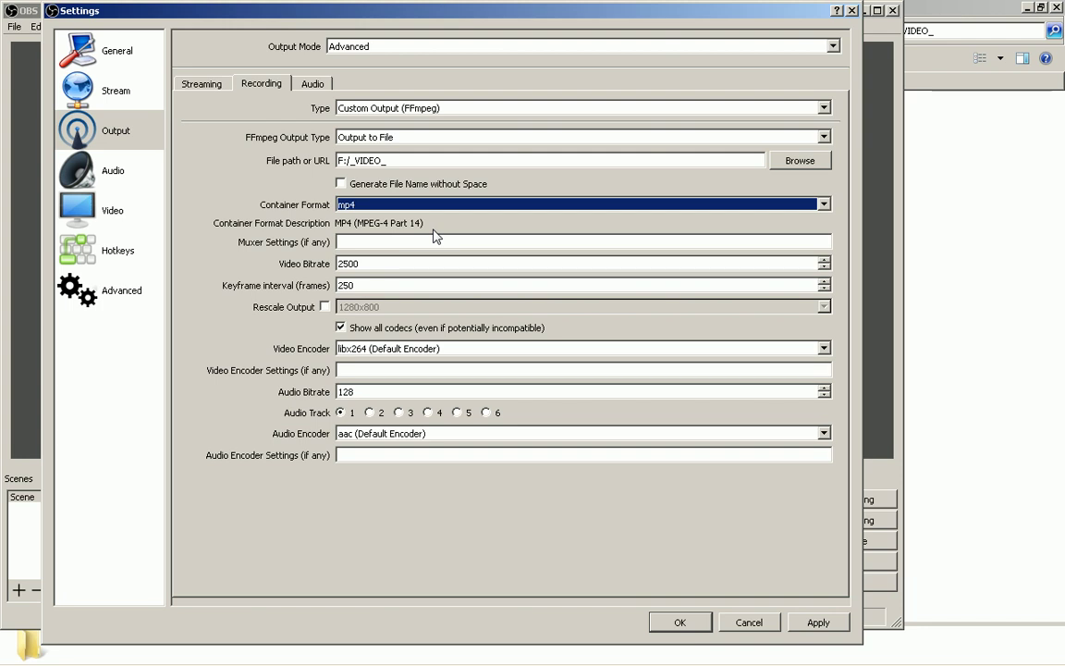
- Look through the available audio encoders for the mp4 output and keep aac (Default Encoder)
click(439, 434)
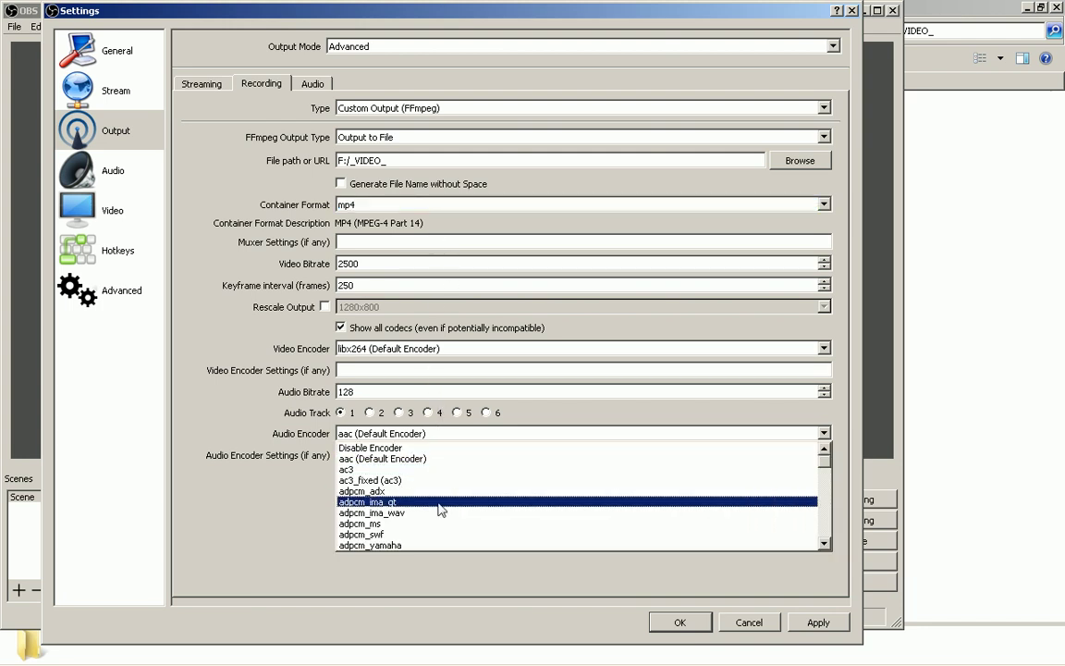
scroll(441, 507, down, 15)
scroll(440, 509, up, 7)
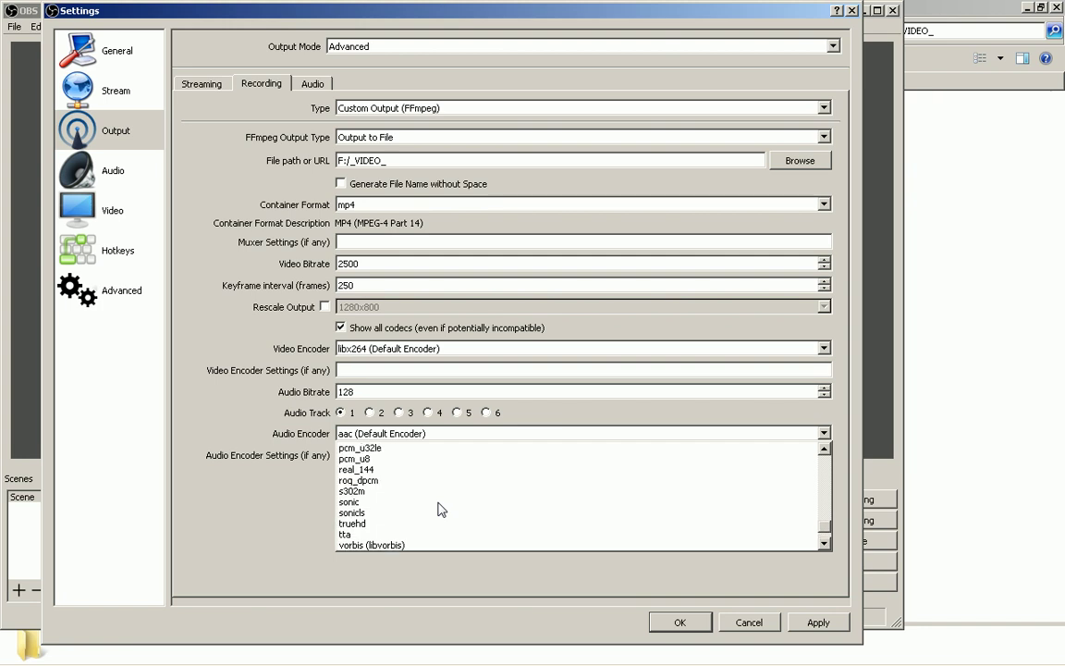
scroll(440, 508, up, 6)
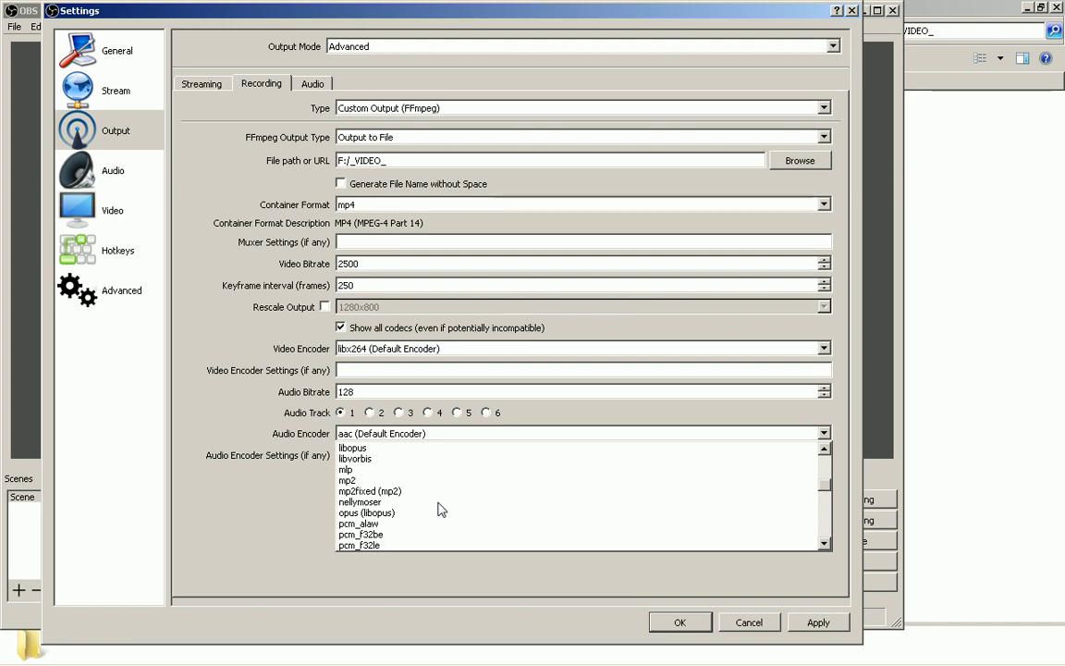
scroll(440, 488, down, 1)
scroll(440, 487, up, 4)
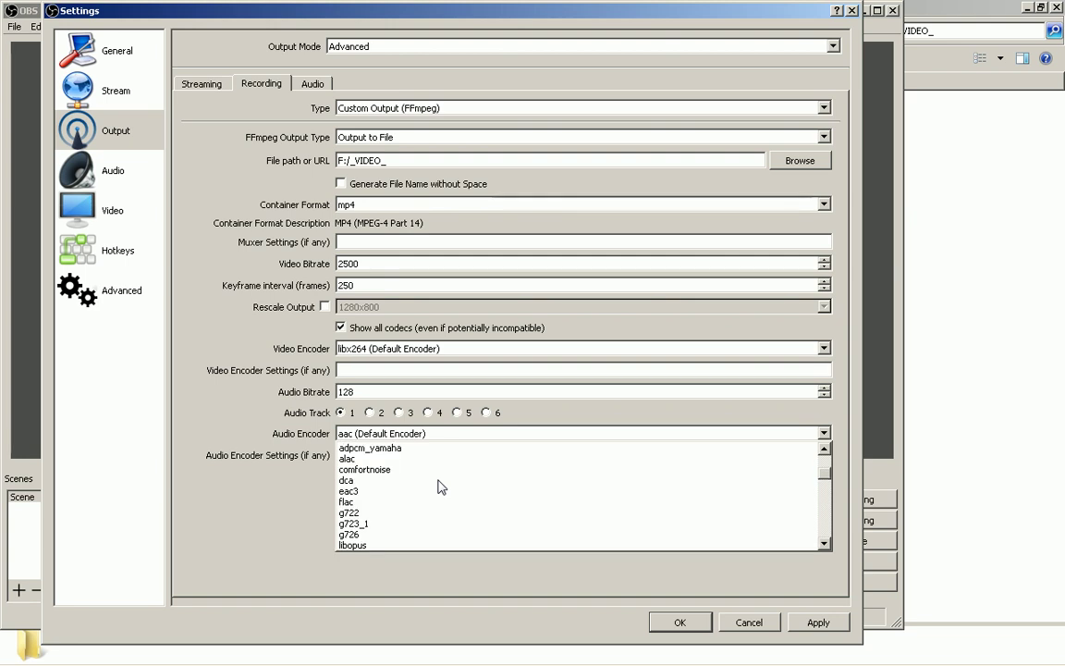
scroll(441, 487, up, 4)
click(439, 458)
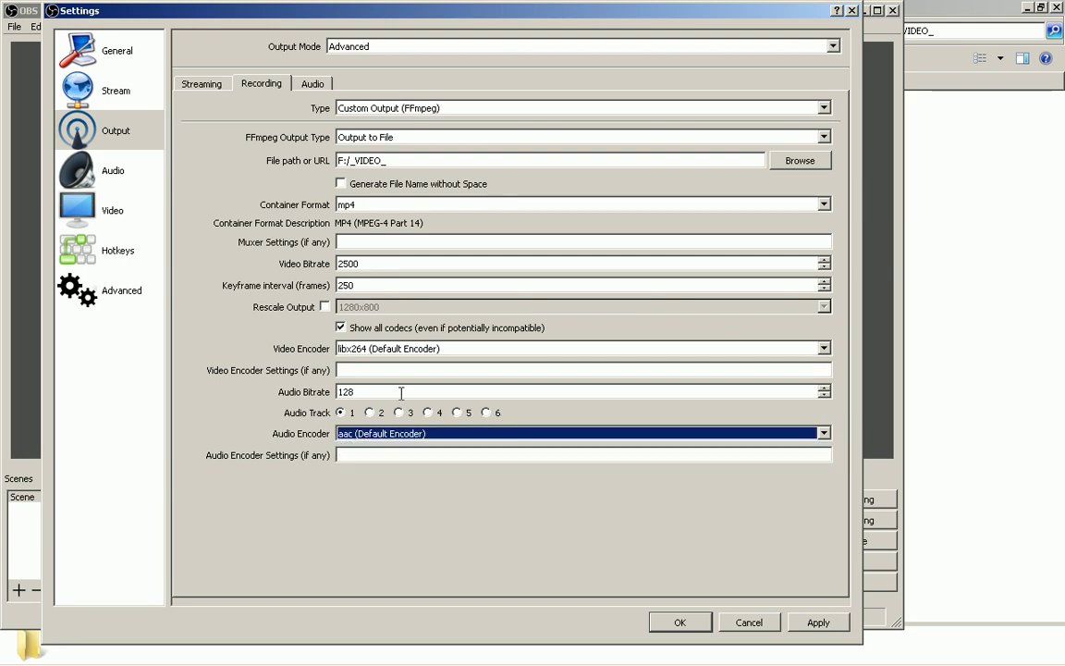
- Look through the video encoders offered for the mp4 recording output
click(444, 351)
click(445, 351)
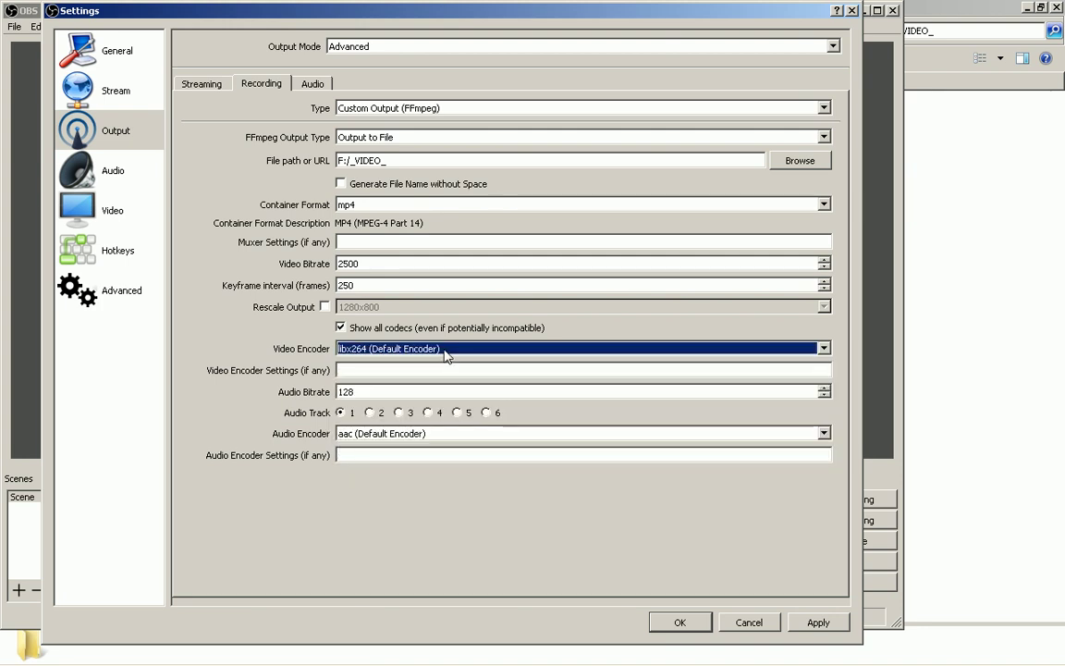
click(445, 350)
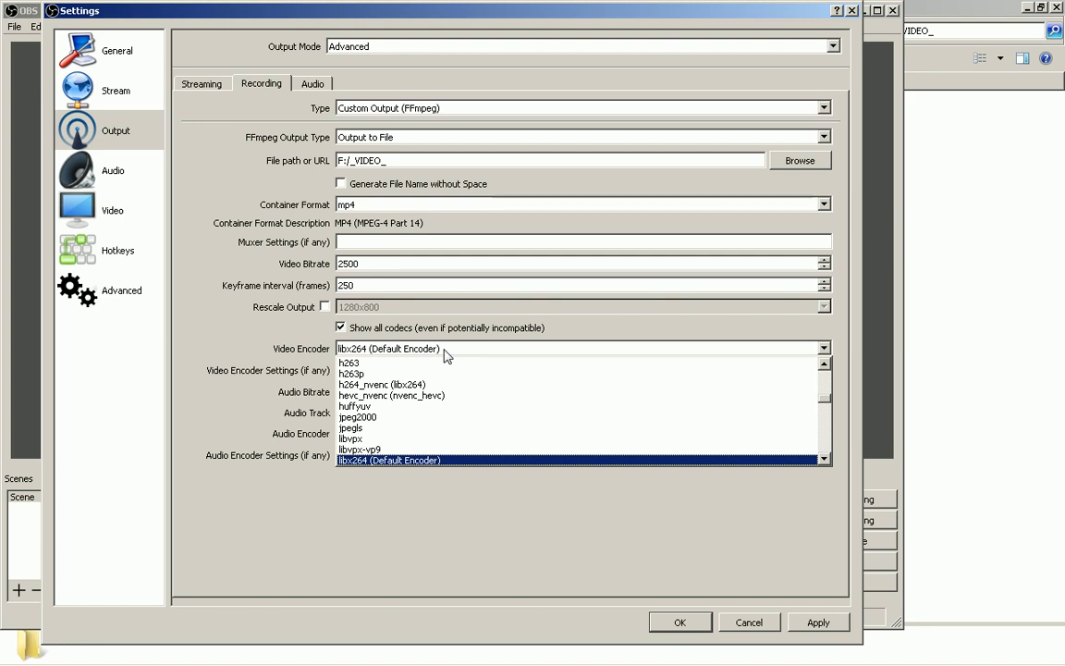
scroll(444, 378, up, 1)
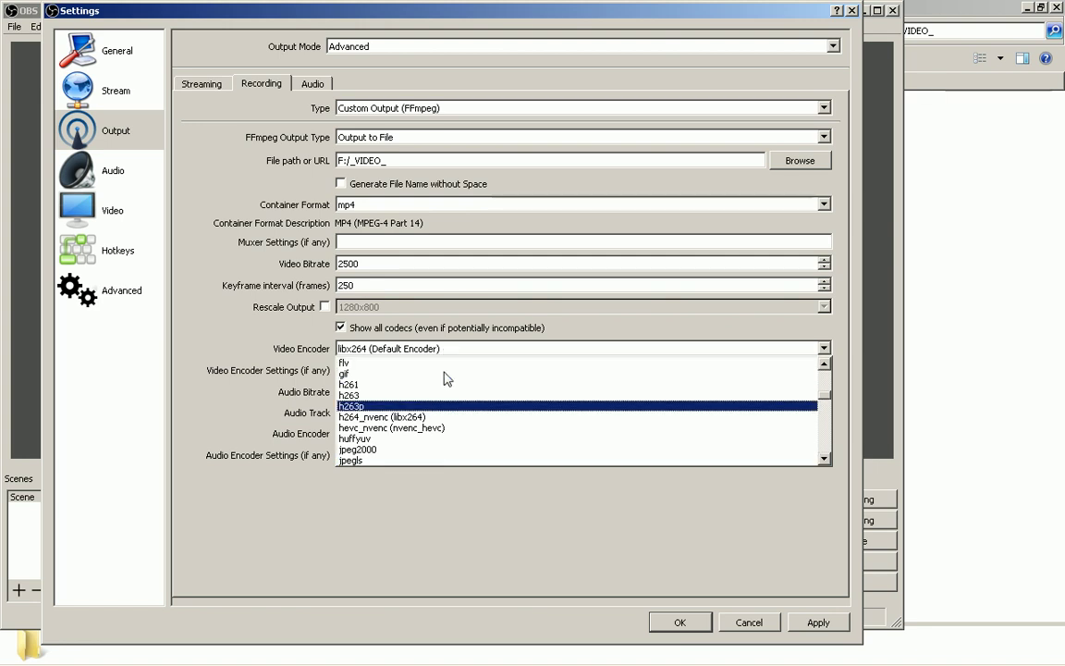
scroll(445, 377, up, 6)
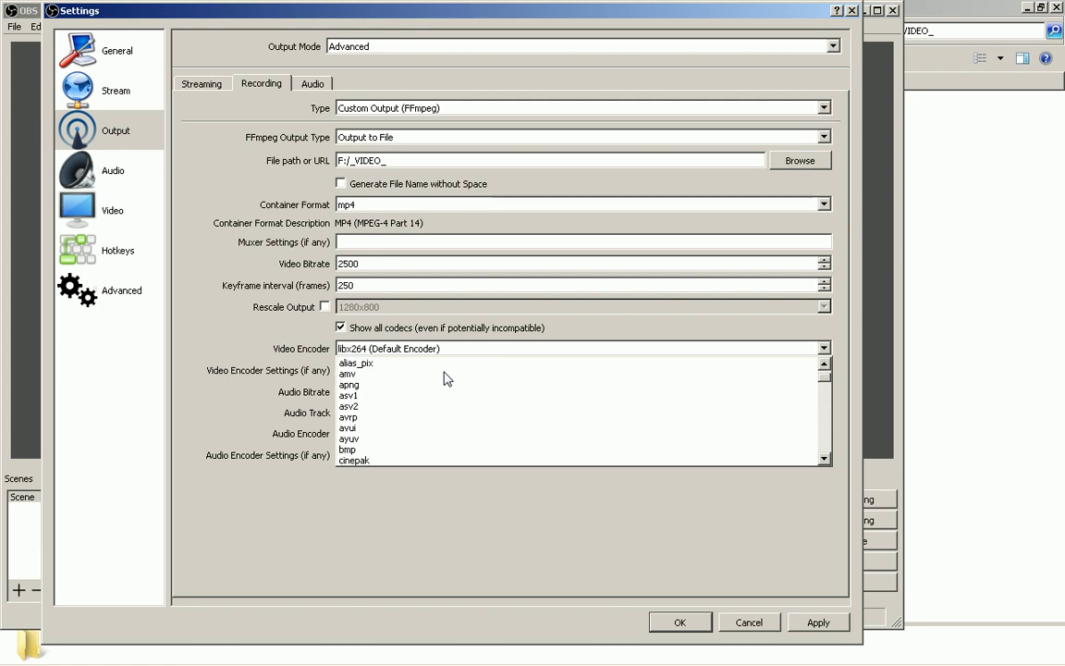
- Set the recording video encoder to mpeg4
scroll(445, 377, up, 1)
scroll(445, 377, down, 10)
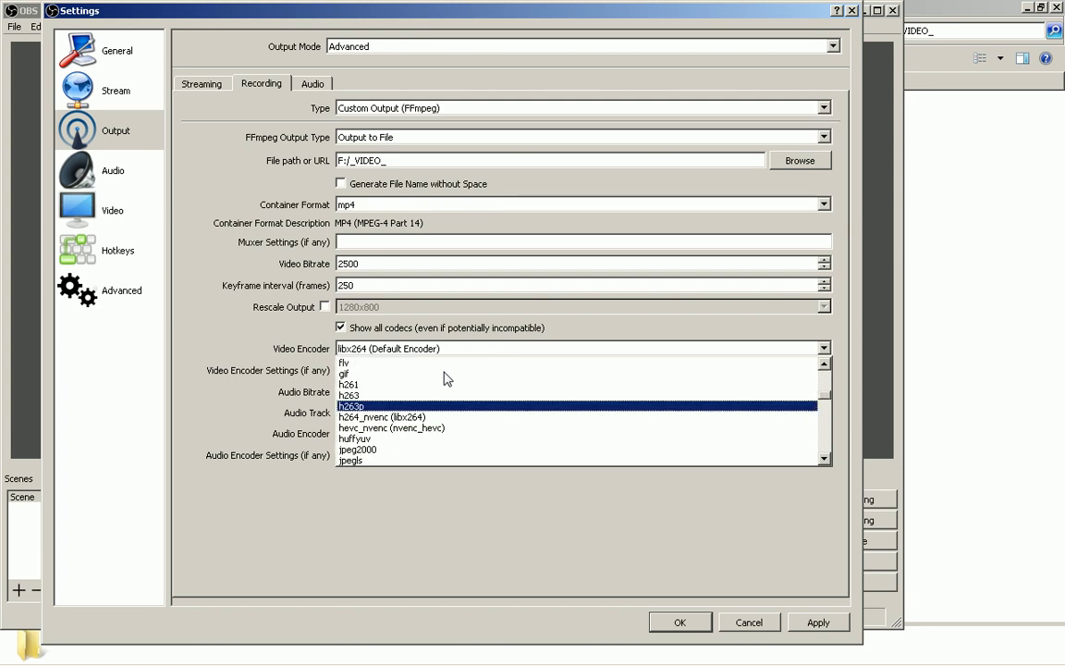
scroll(444, 378, down, 1)
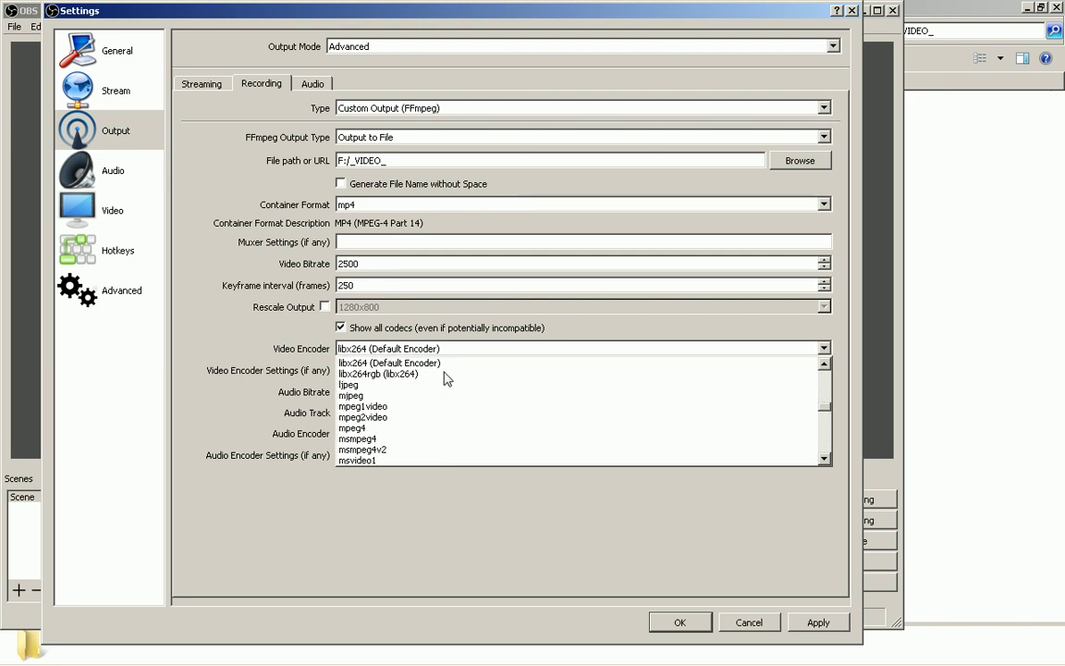
click(445, 429)
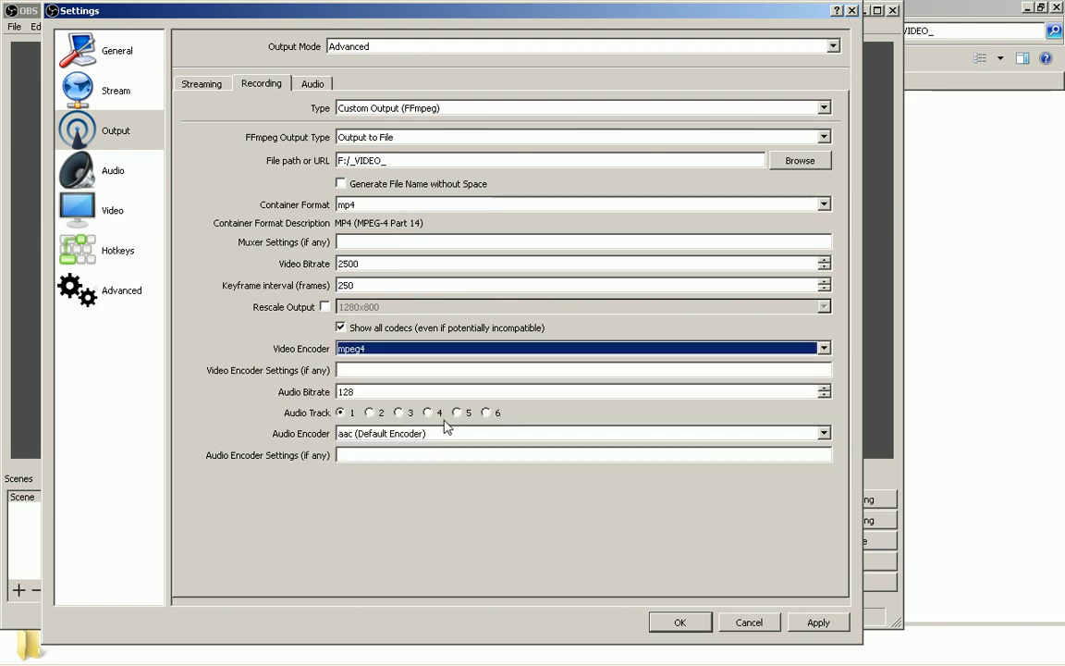
- Keep aac (Default Encoder) as the recording audio encoder and accept the output settings
click(445, 433)
scroll(447, 503, down, 5)
scroll(445, 504, down, 4)
scroll(445, 503, up, 2)
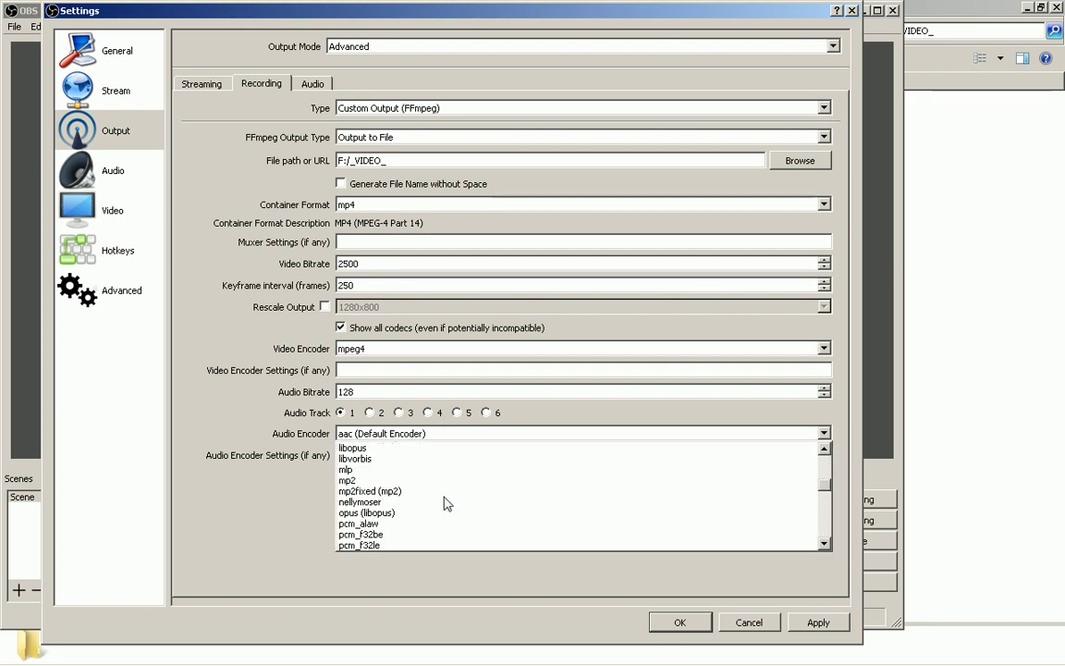
scroll(444, 502, up, 8)
click(445, 454)
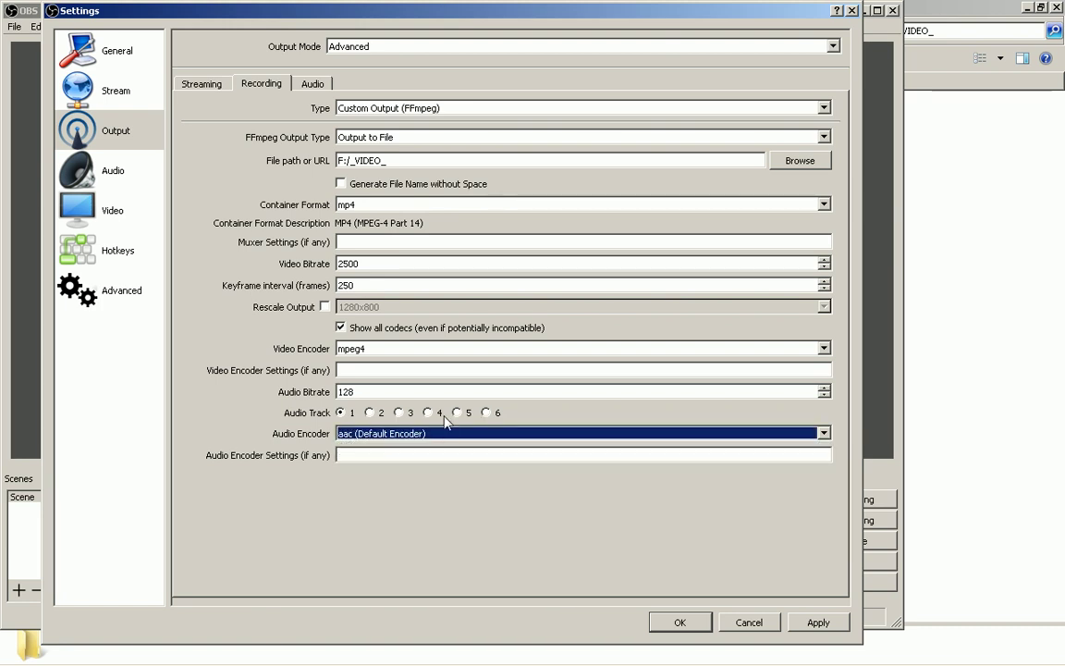
click(695, 621)
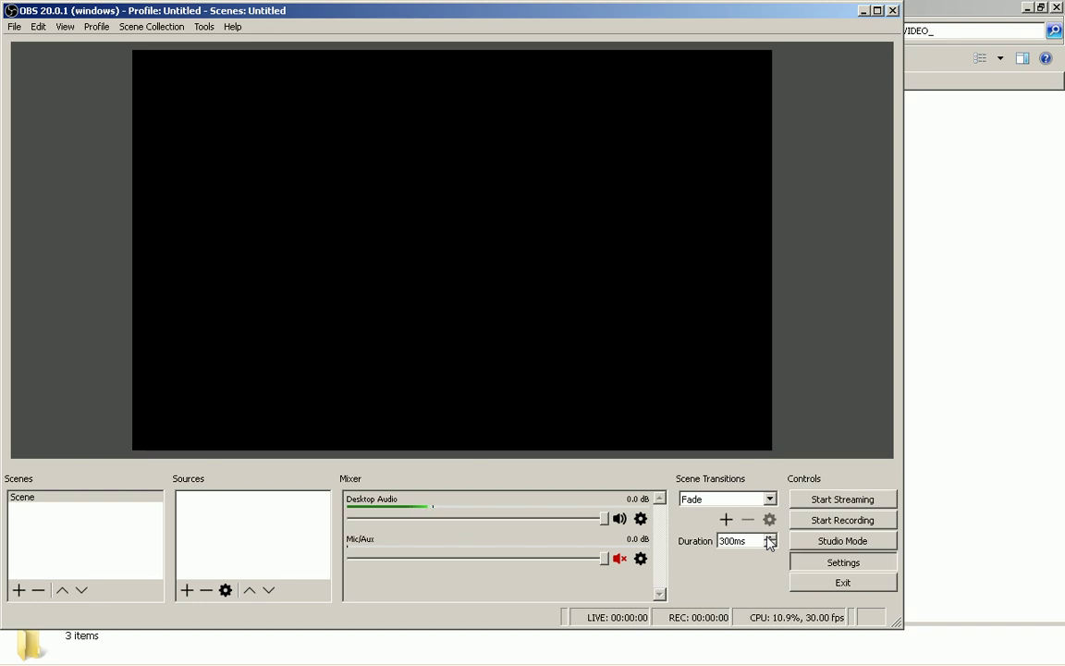
key(alt+f)
key(s)
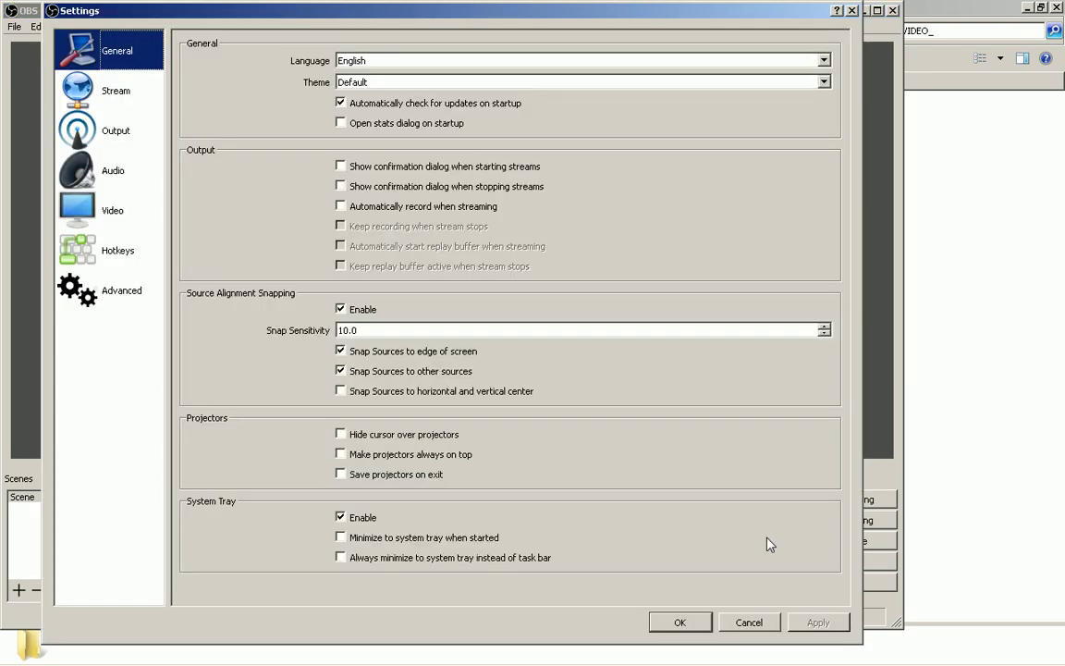
click(757, 623)
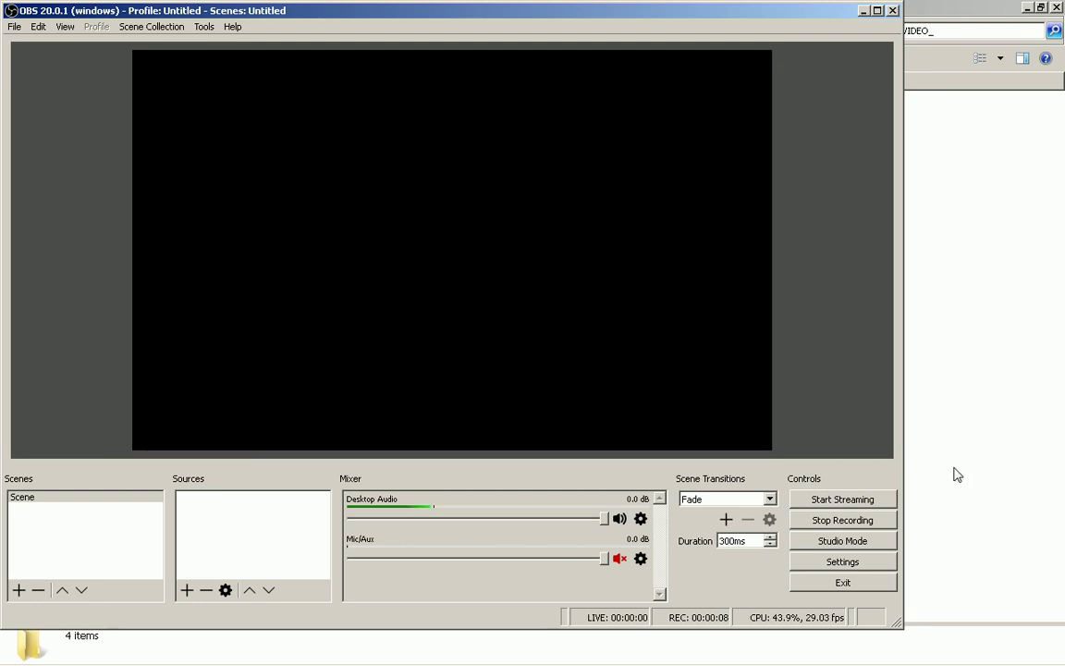
key(F10)
click(973, 513)
key(Down)
key(Down)
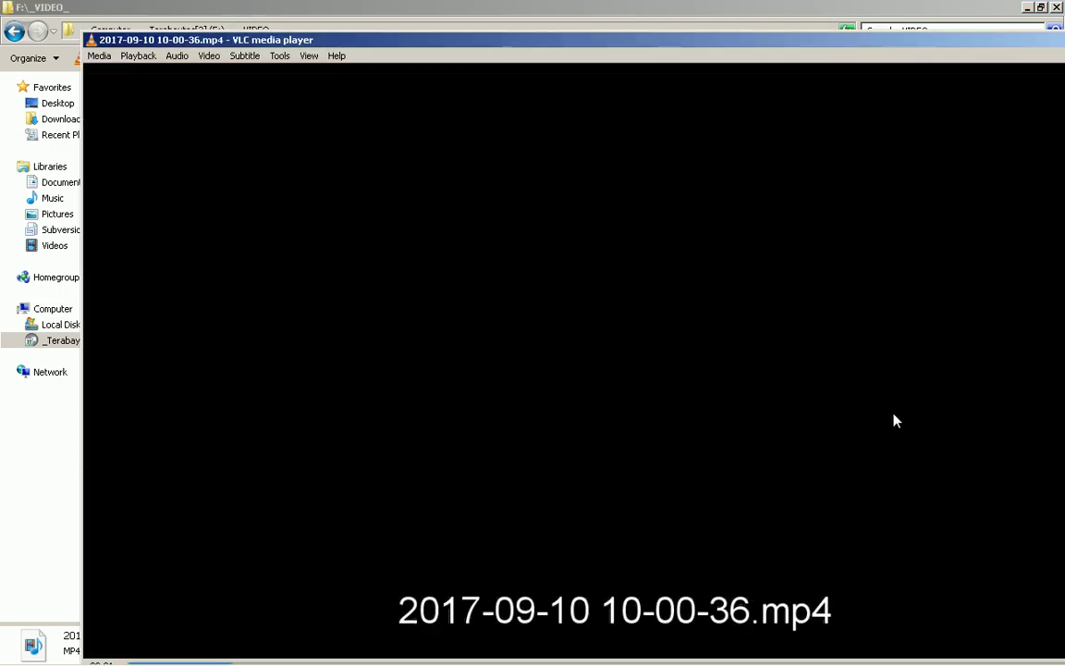
- View the video playback in full screen, restore the window, and close the player
double_click(737, 251)
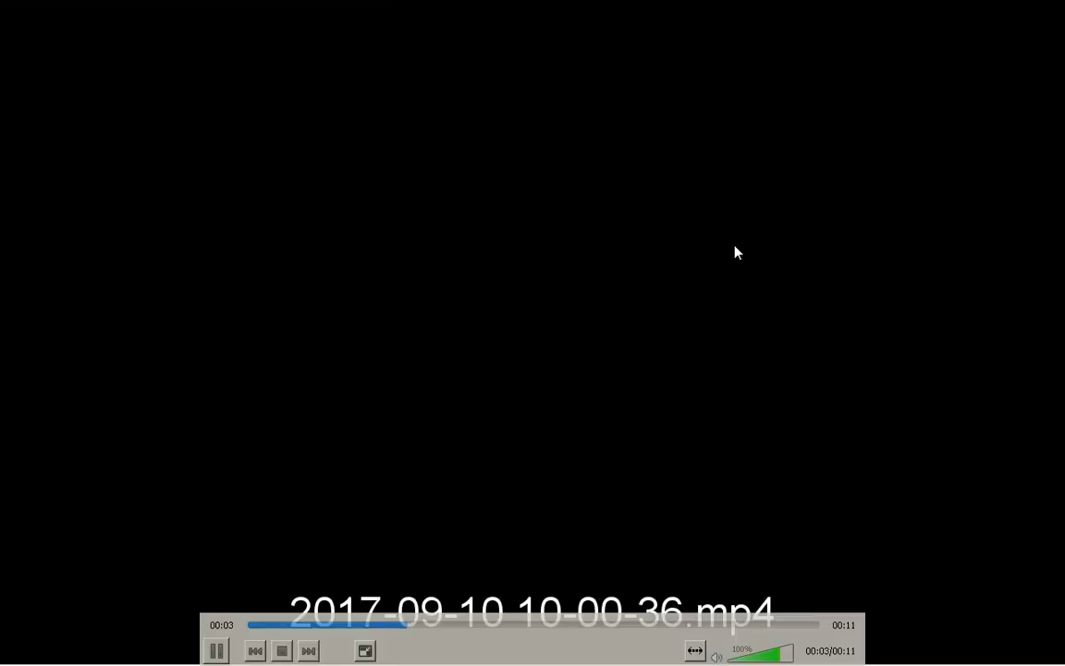
double_click(737, 251)
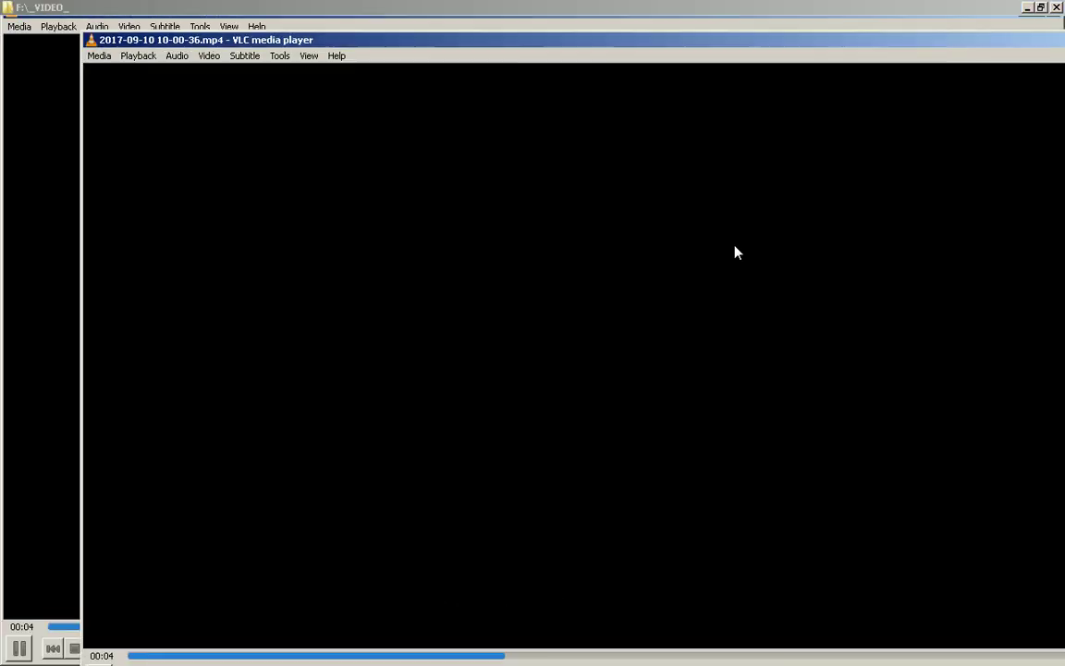
key(ctrl+q)
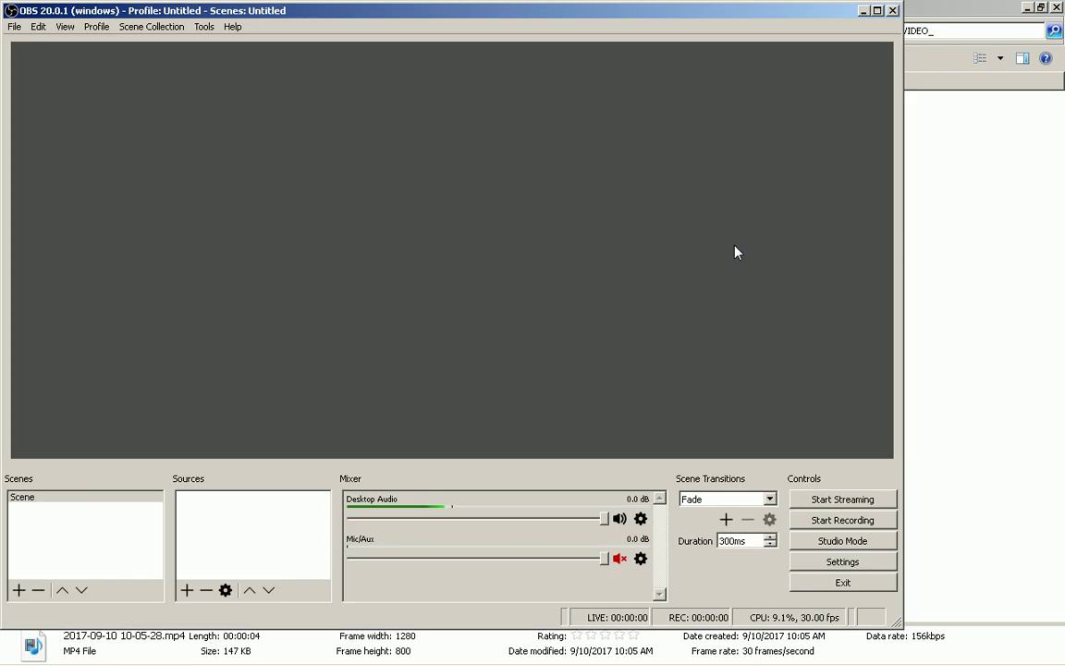
- Switch on Studio Mode, make a short test recording in it, and switch Studio Mode off again
click(848, 545)
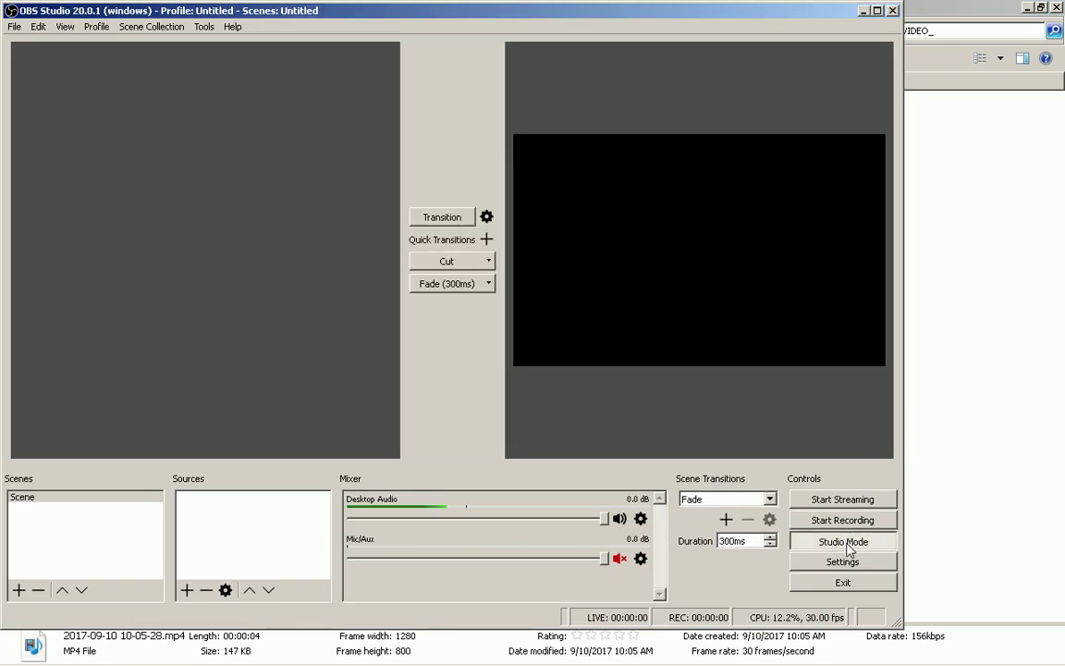
click(848, 545)
click(848, 545)
key(F9)
key(F9)
click(856, 542)
- Run the Auto-Configuration Wizard optimized just for recording, with FPS set to Use Current (30), and apply the resulting settings
key(alt+t)
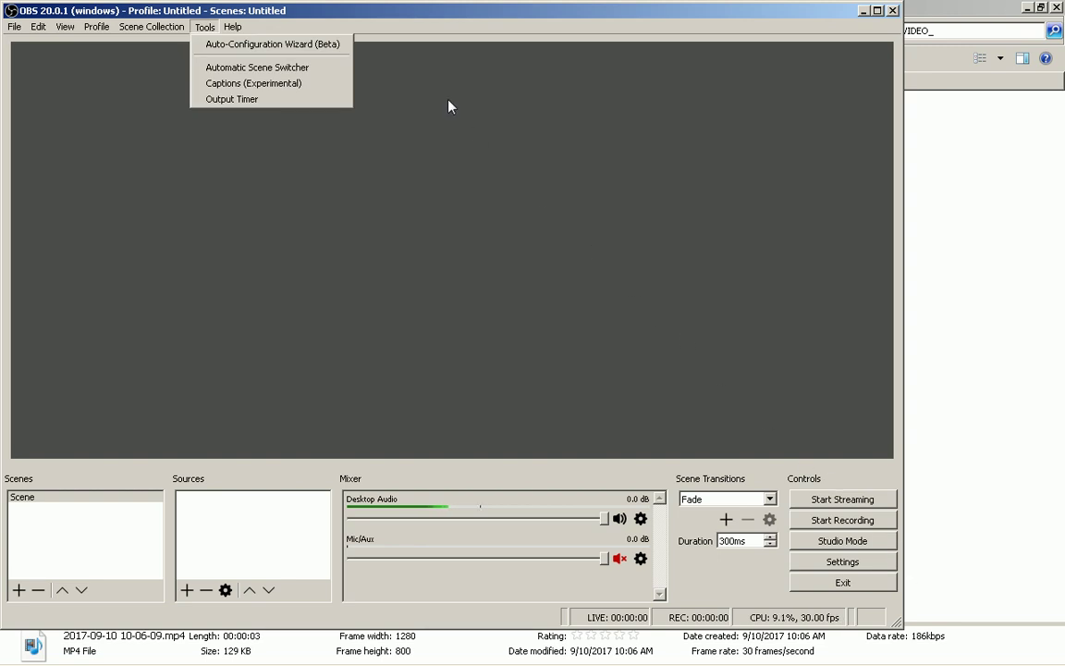
click(214, 46)
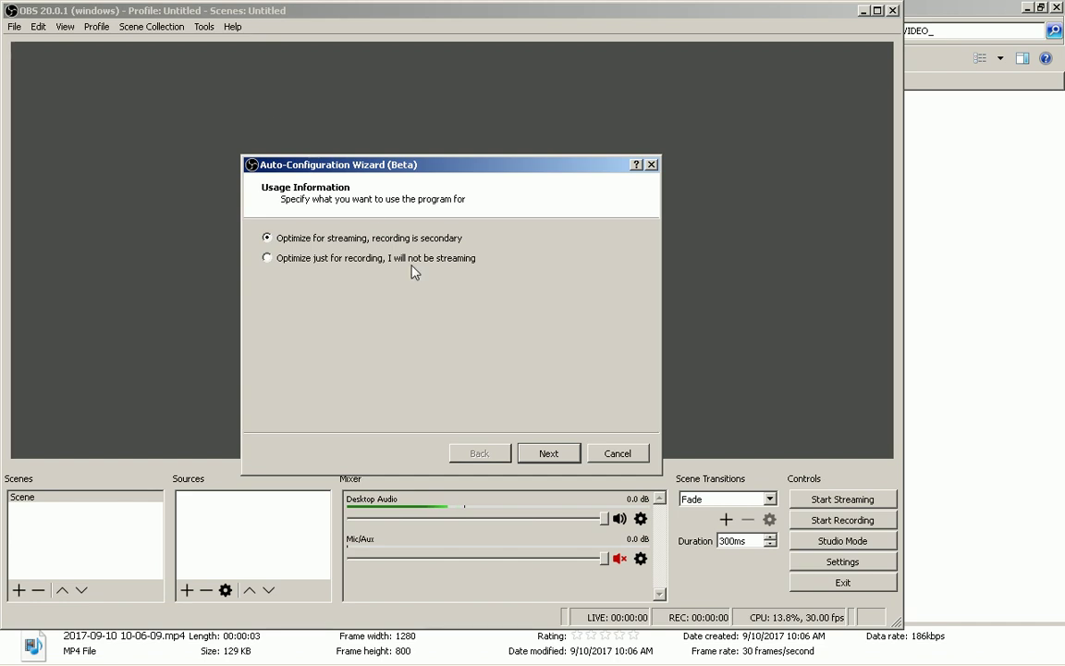
click(414, 261)
click(545, 453)
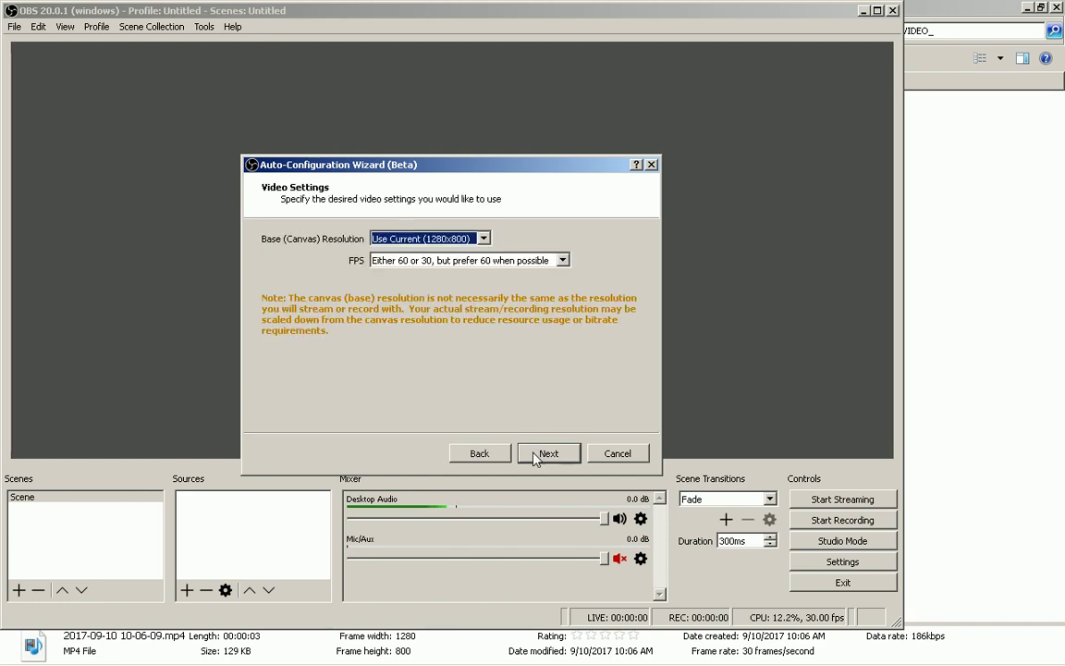
click(507, 260)
click(477, 296)
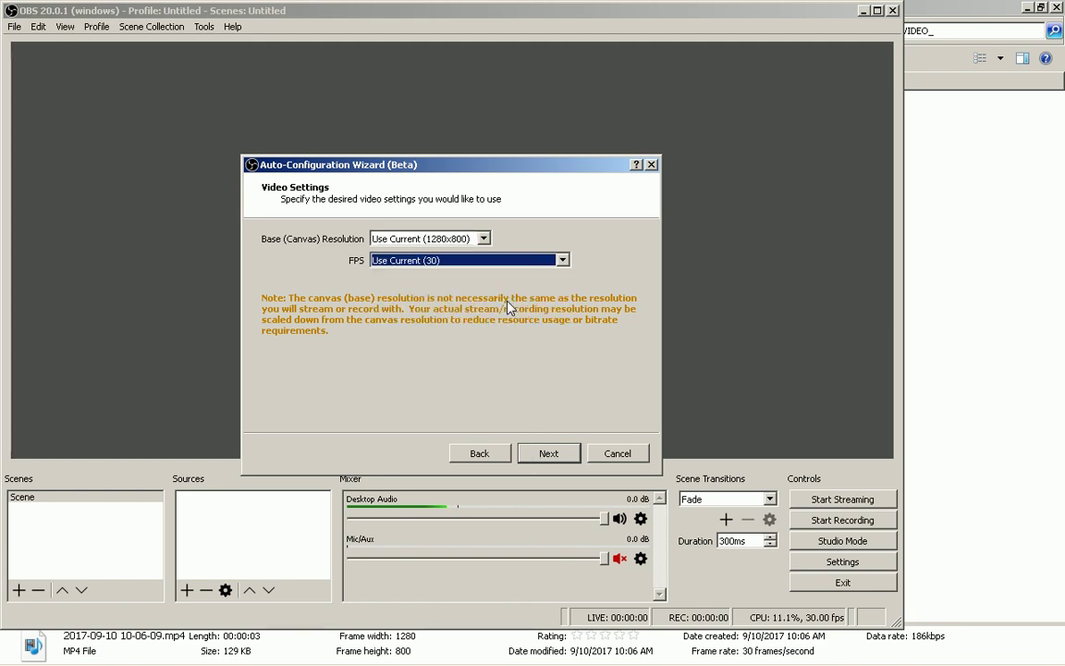
click(546, 454)
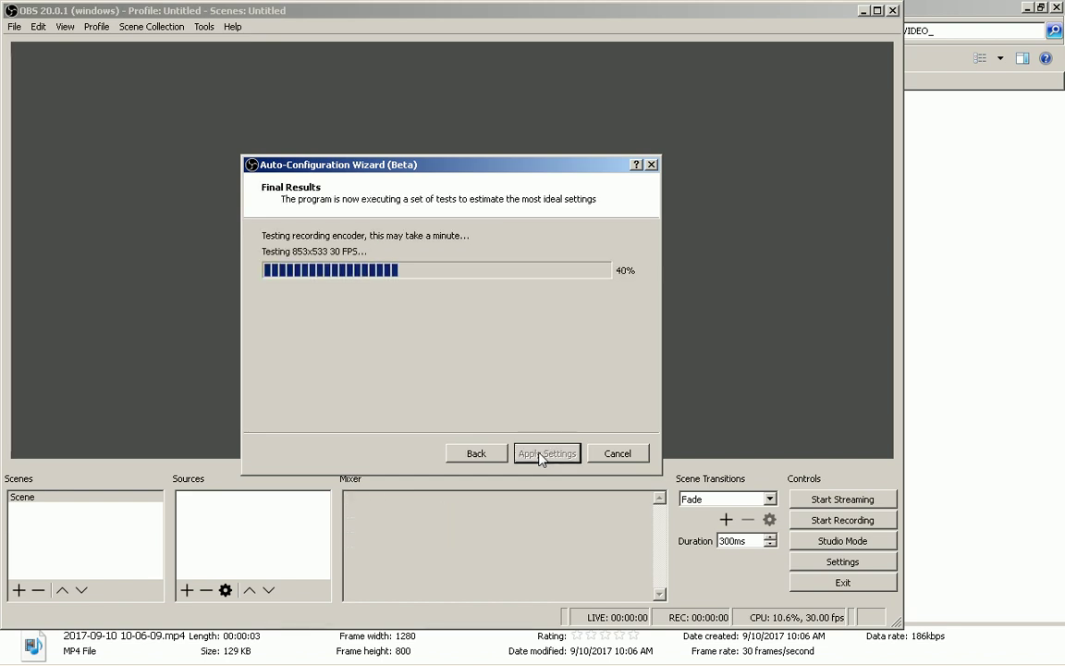
click(543, 455)
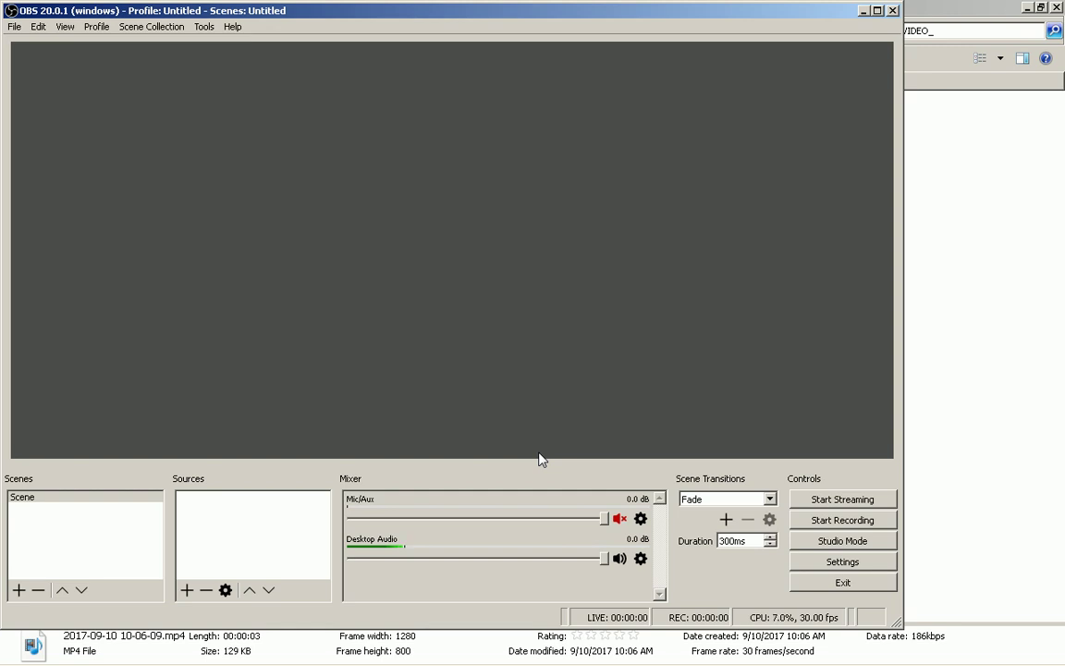
- Test starting and stopping a recording with the auto-configured settings
key(ctrl+shift+r)
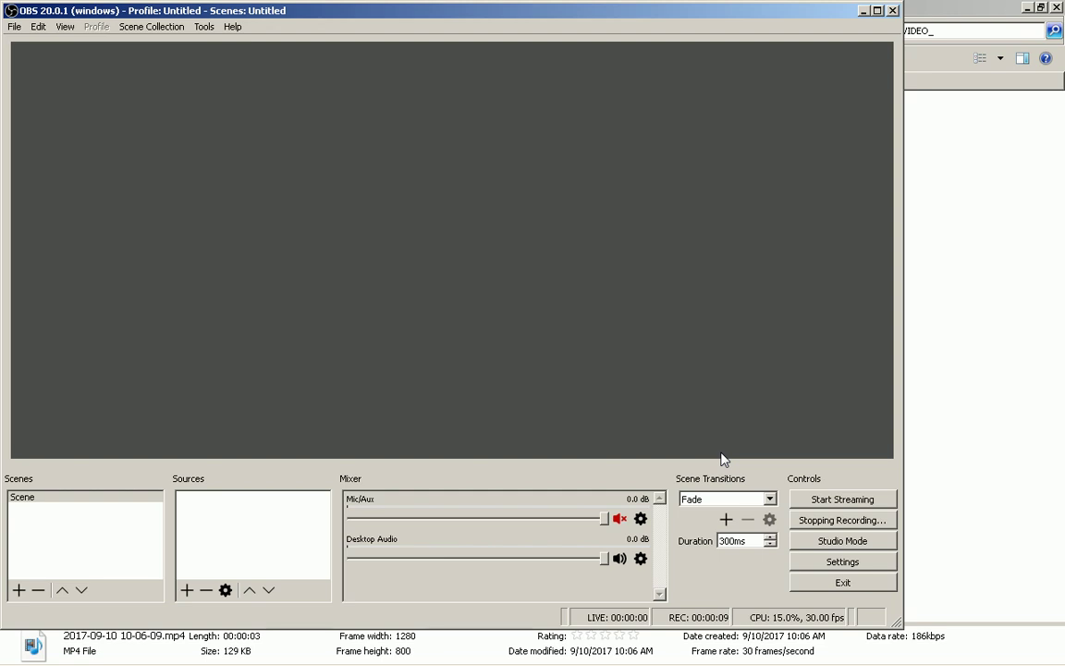
key(F9)
key(F9)
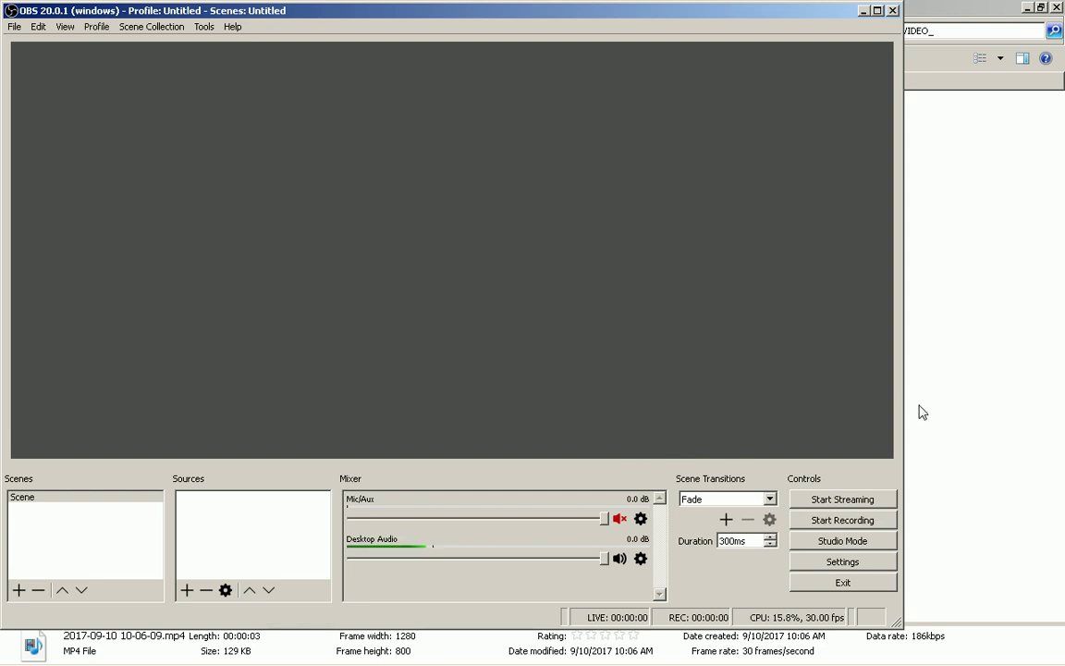
click(958, 445)
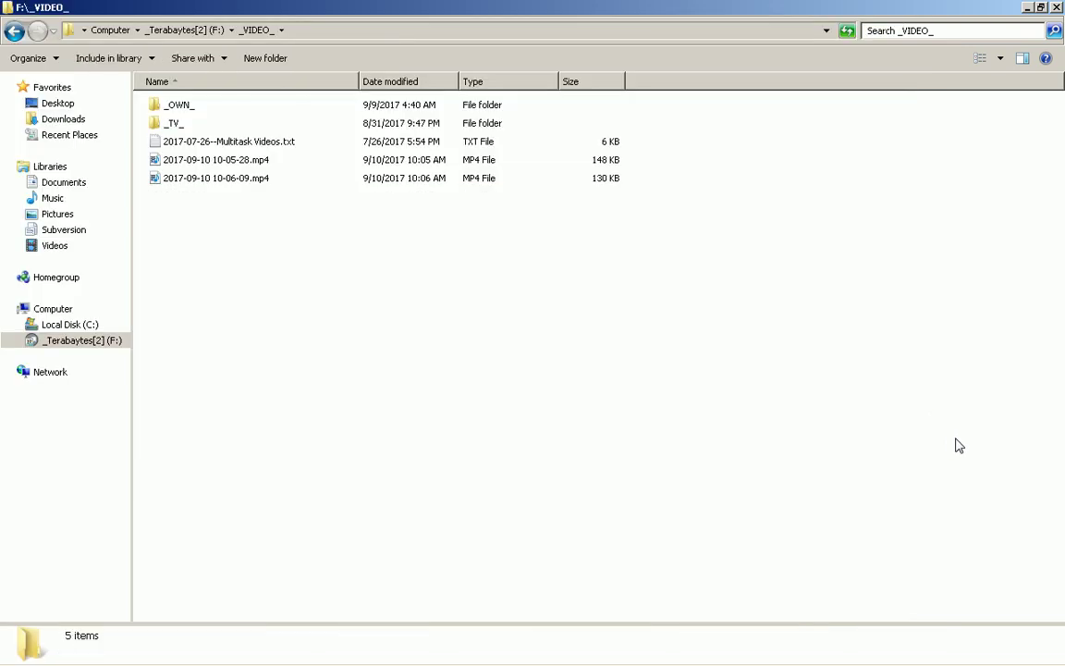
key(Down)
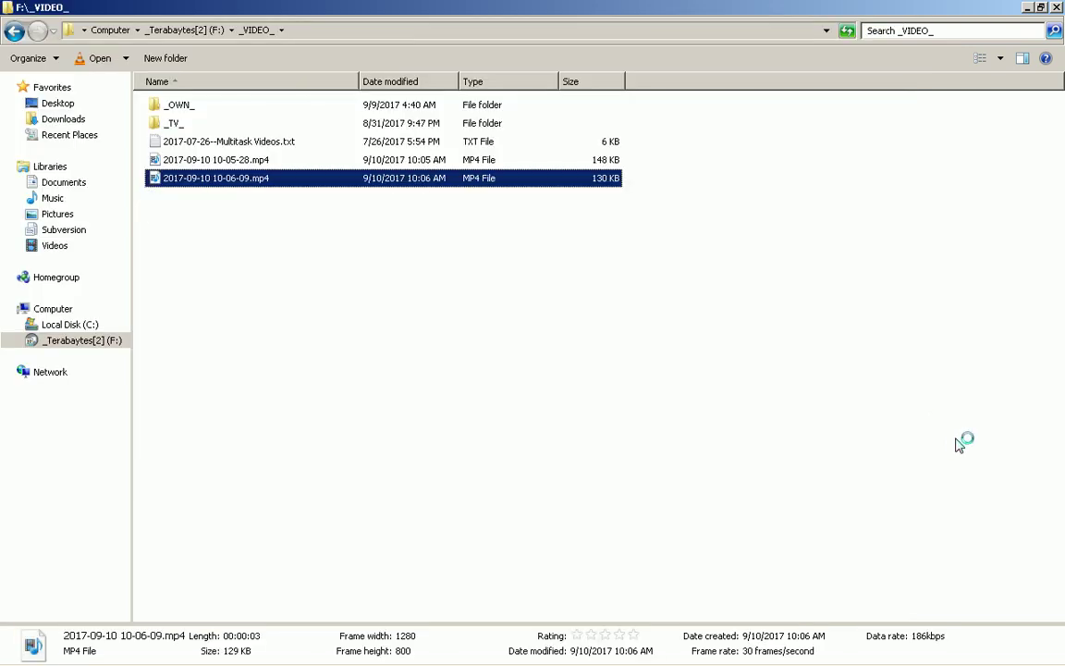
key(Return)
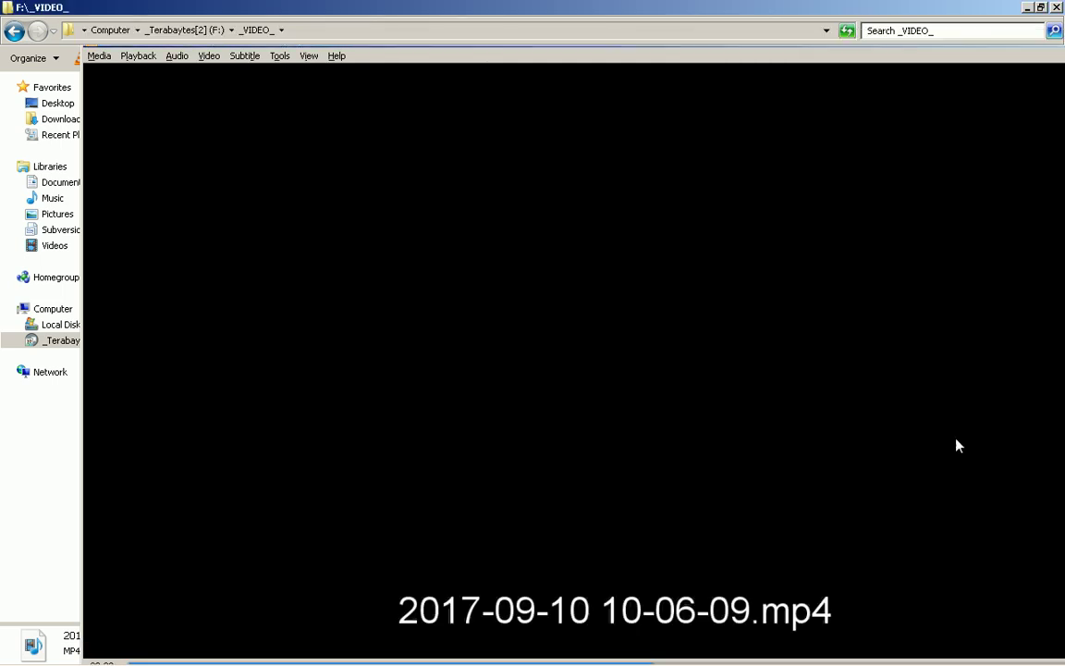
key(Up)
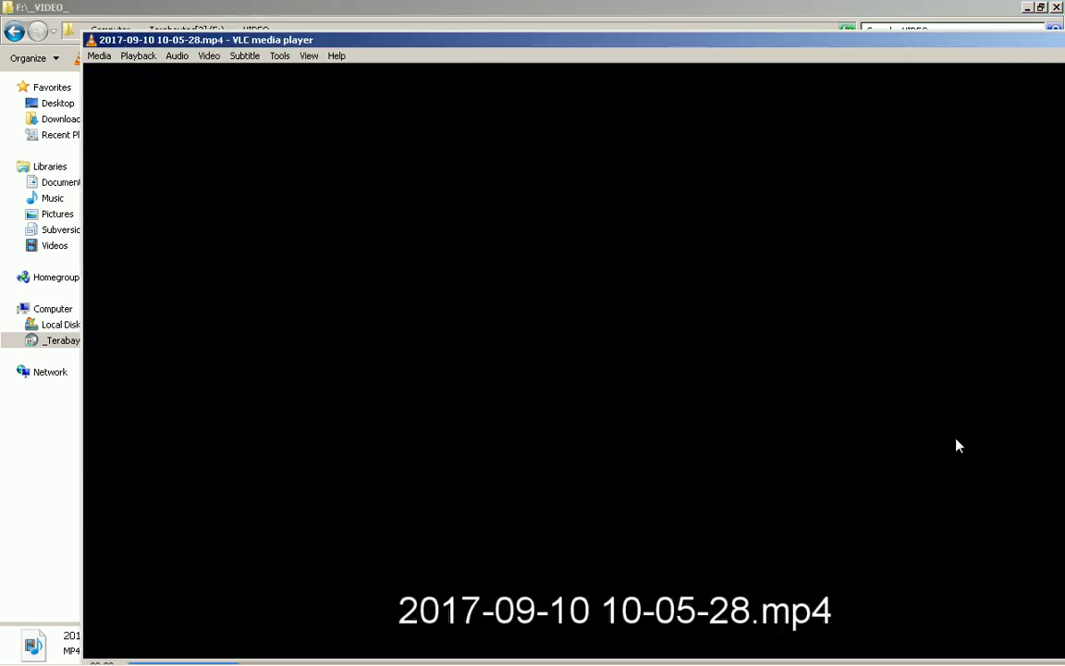
key(shift+Down)
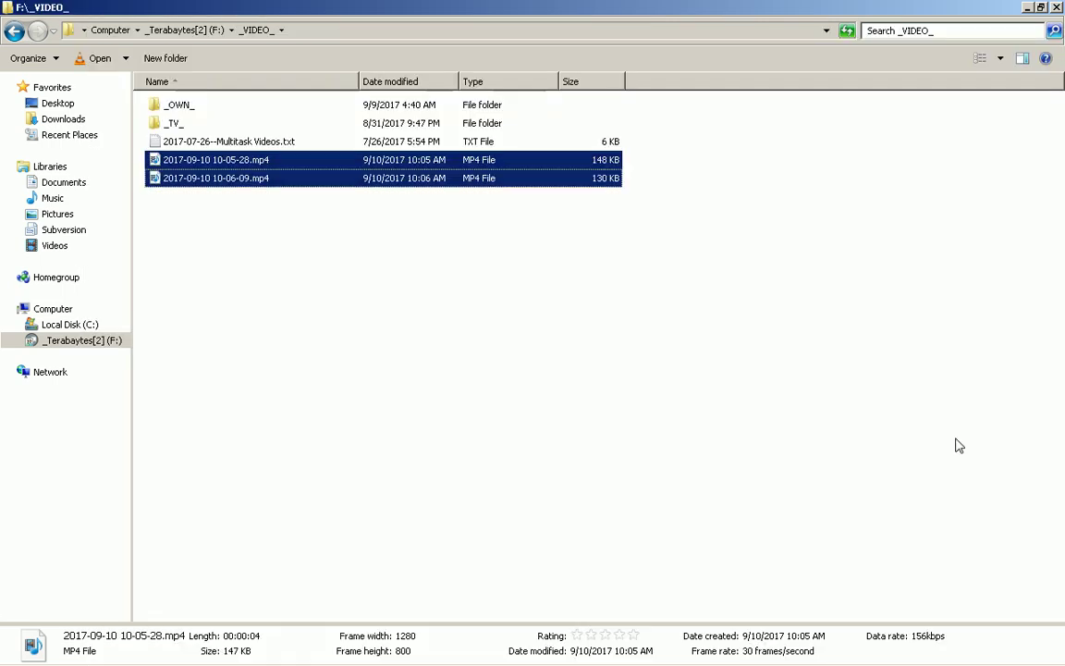
key(shift+Delete)
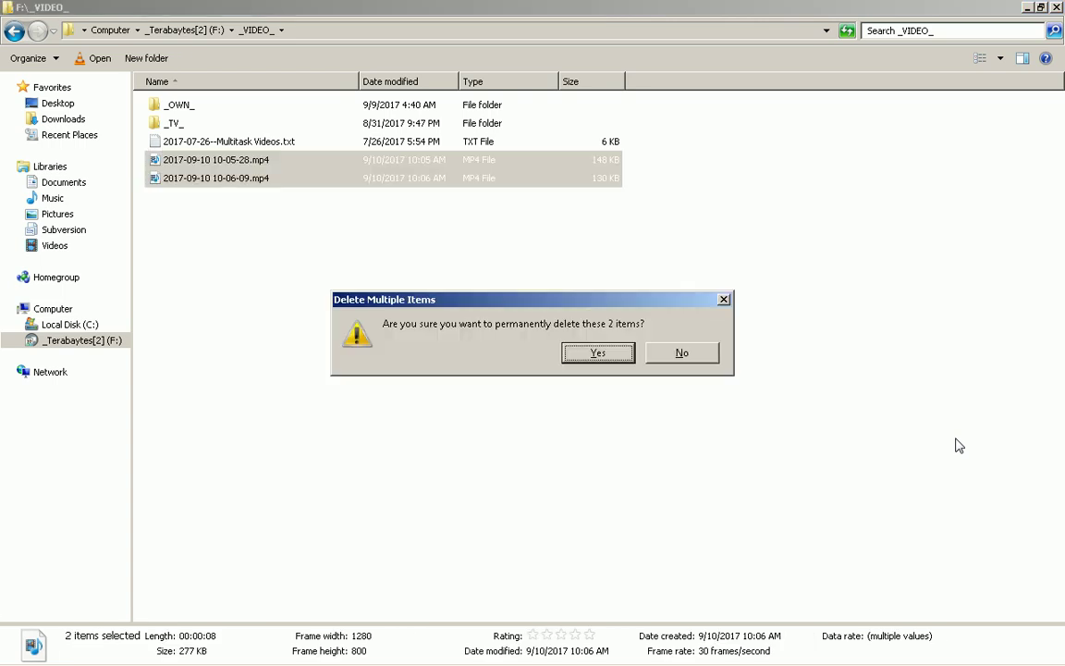
key(Return)
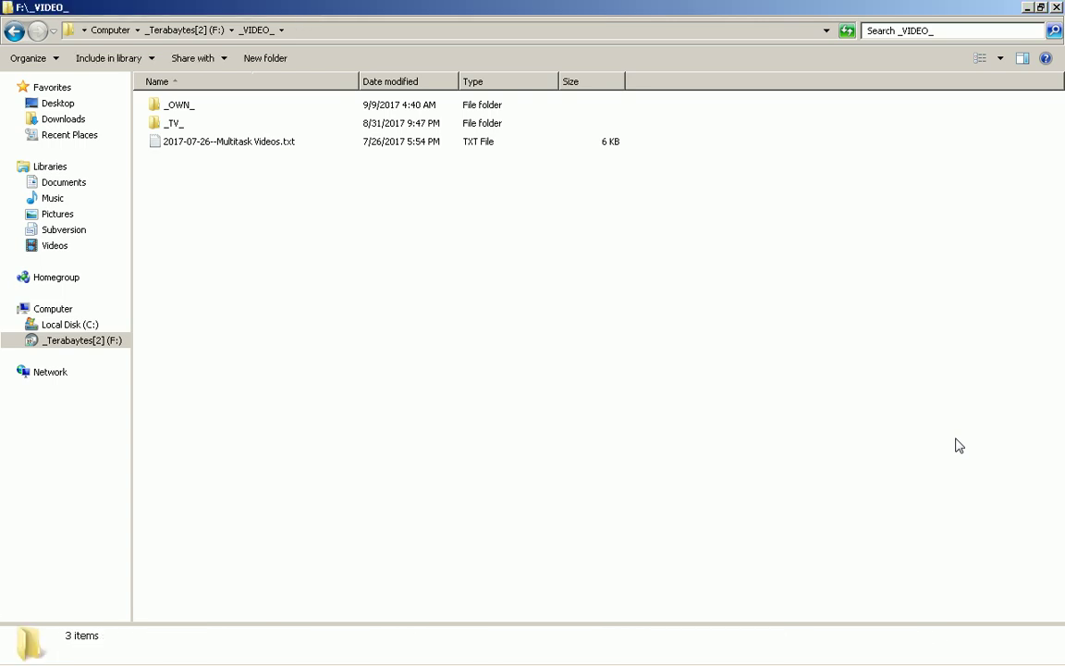
- Switch back to OBS, then start and stop another short test recording
key(alt+Tab)
key(F9)
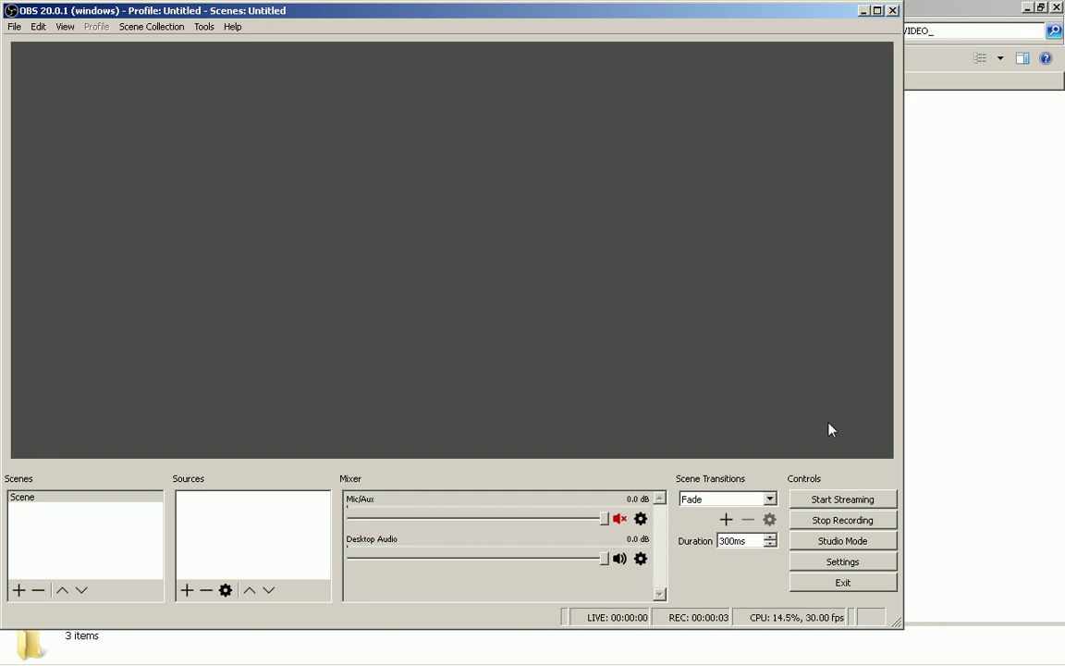
key(F9)
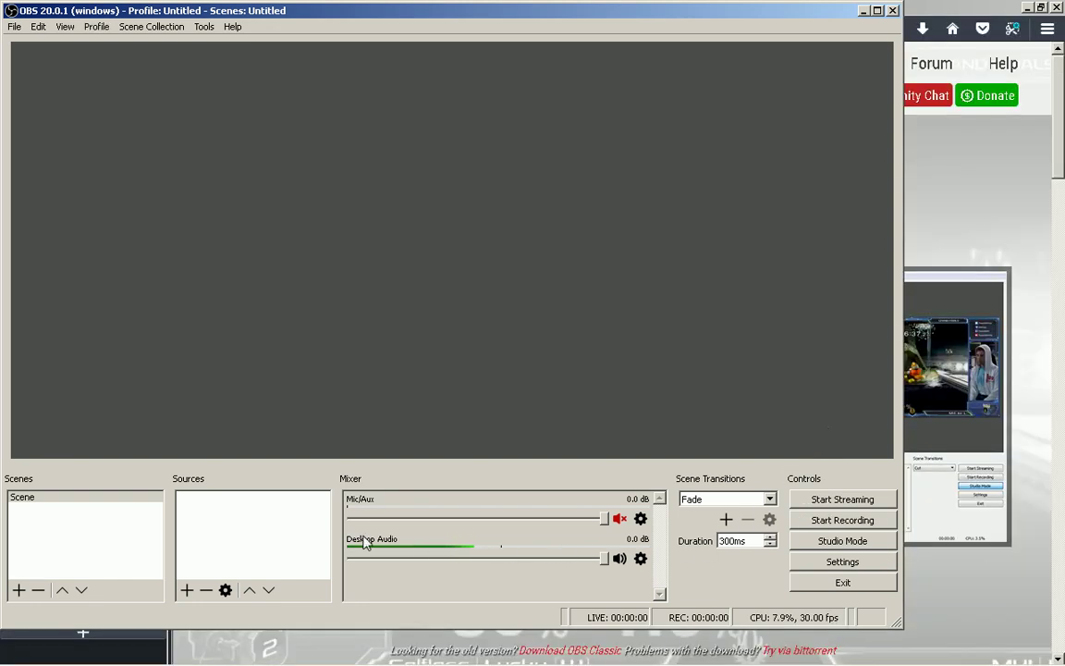
right_click(275, 514)
mouse_move(296, 523)
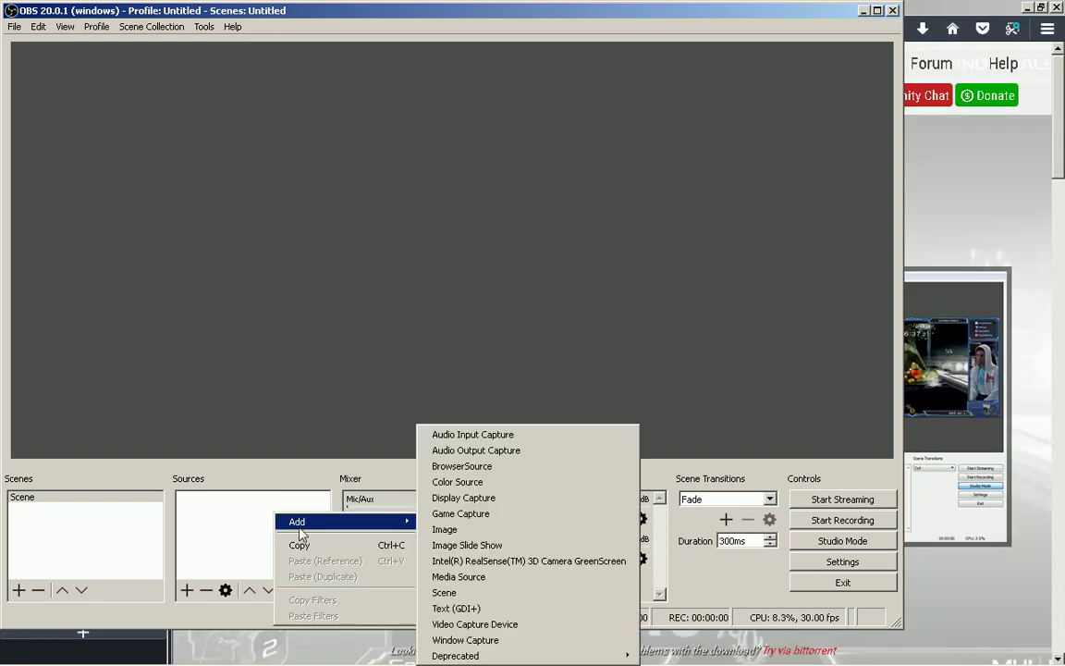
click(559, 333)
- Reduce the height of the OBS window and move it to the upper edge of the desktop
mouse_move(541, 6)
mouse_down()
mouse_move(541, 179)
mouse_move(541, 3)
mouse_move(524, 1)
mouse_up()
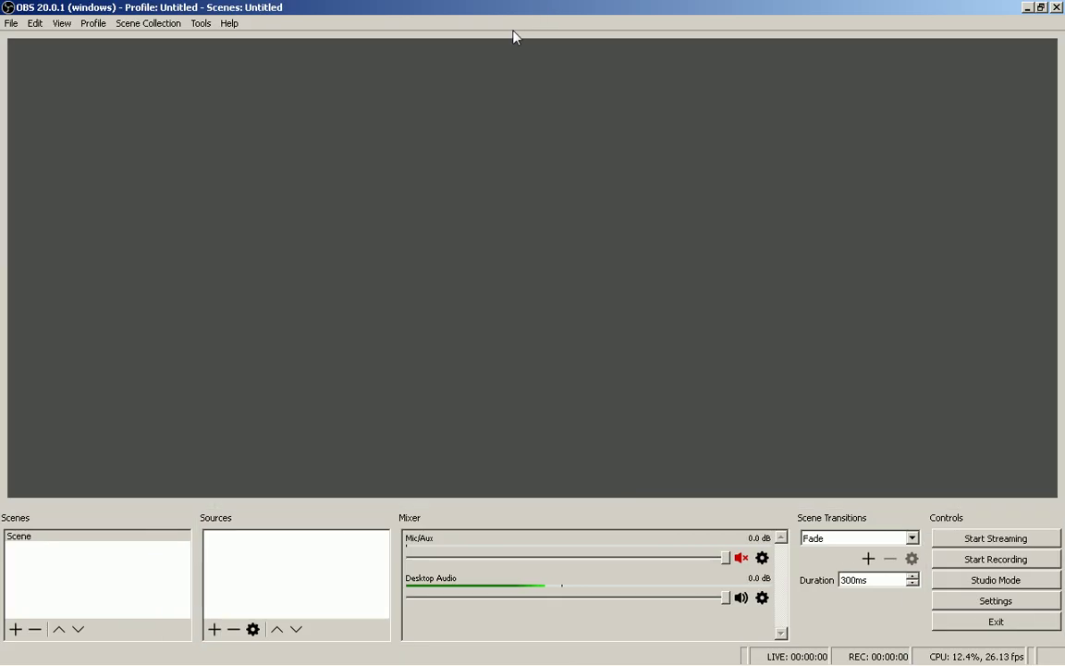
double_click(461, 8)
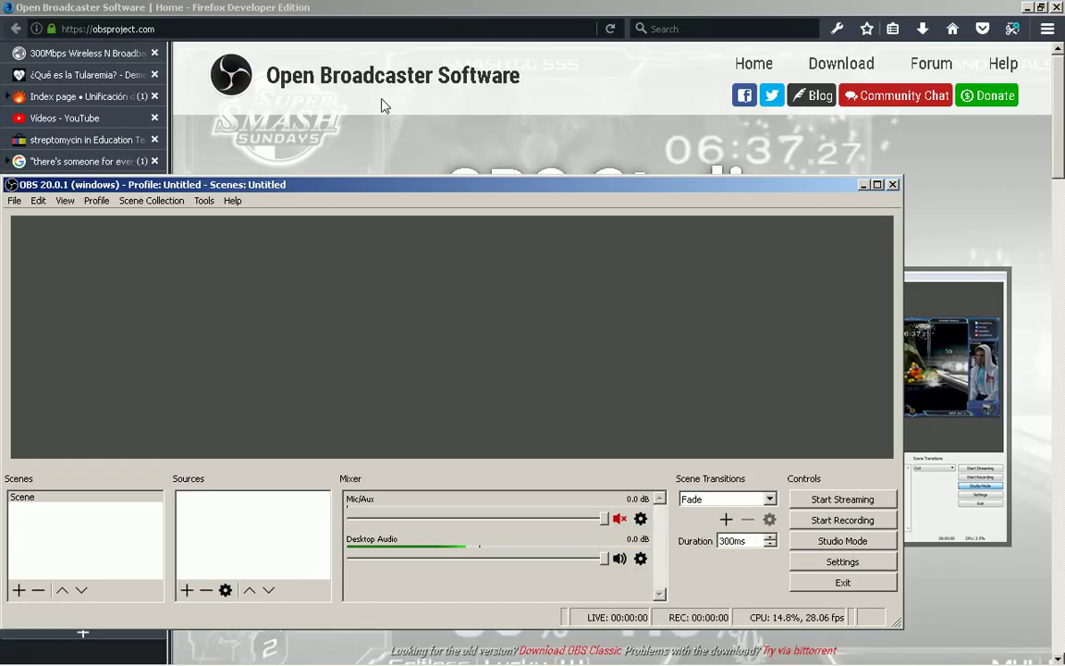
drag(375, 184, 375, 14)
- Add a new Display Capture source to the scene, keeping its default name and making it visible
right_click(216, 343)
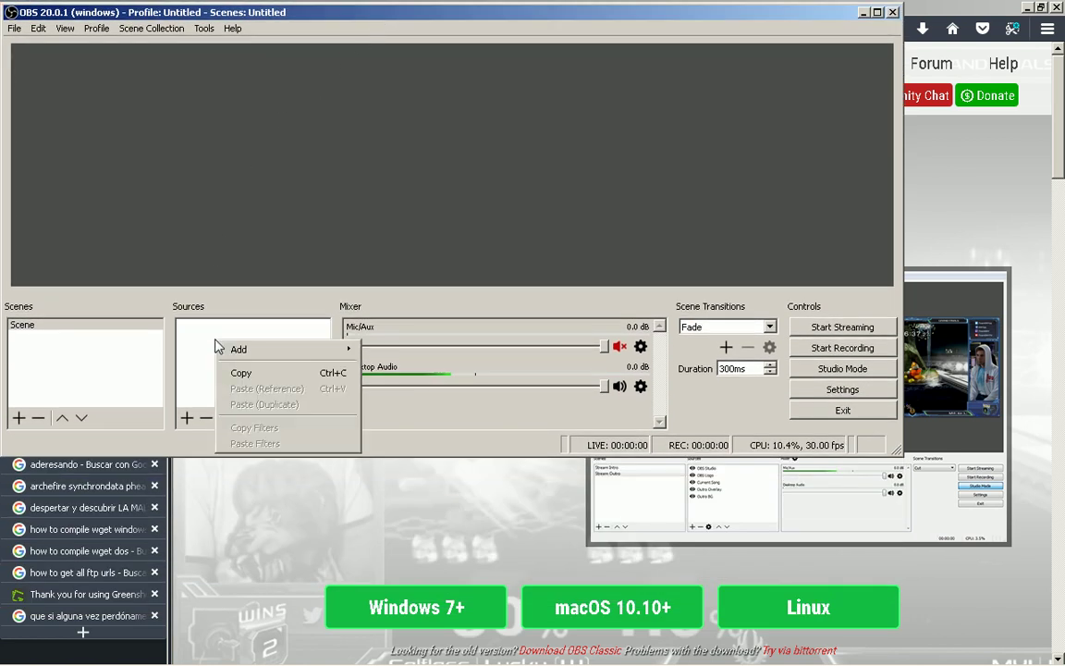
mouse_move(274, 353)
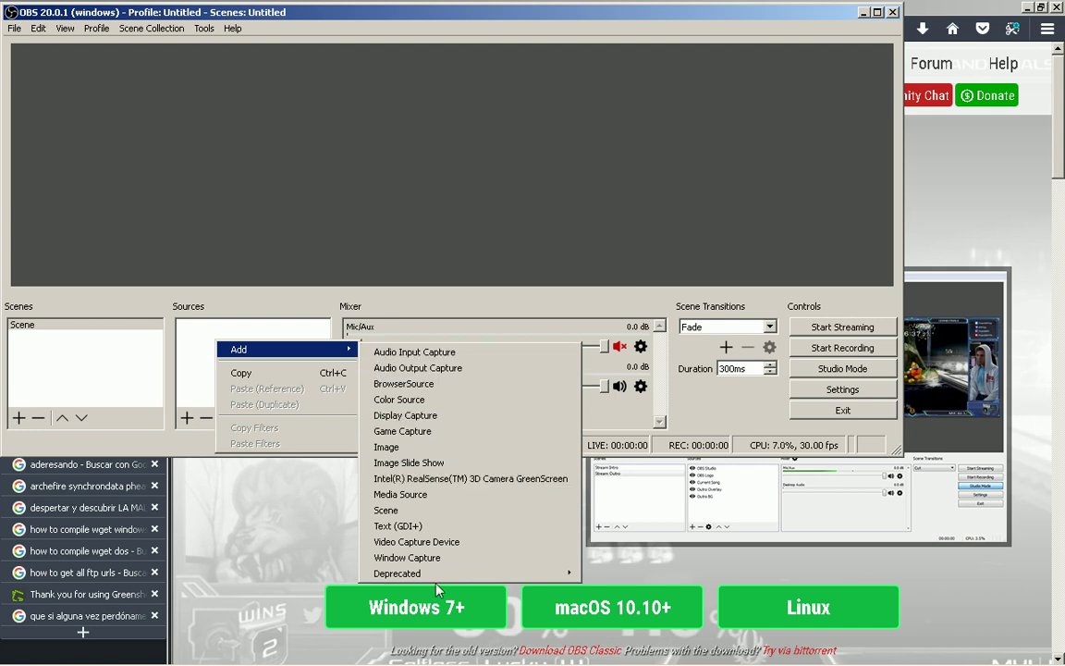
mouse_move(438, 579)
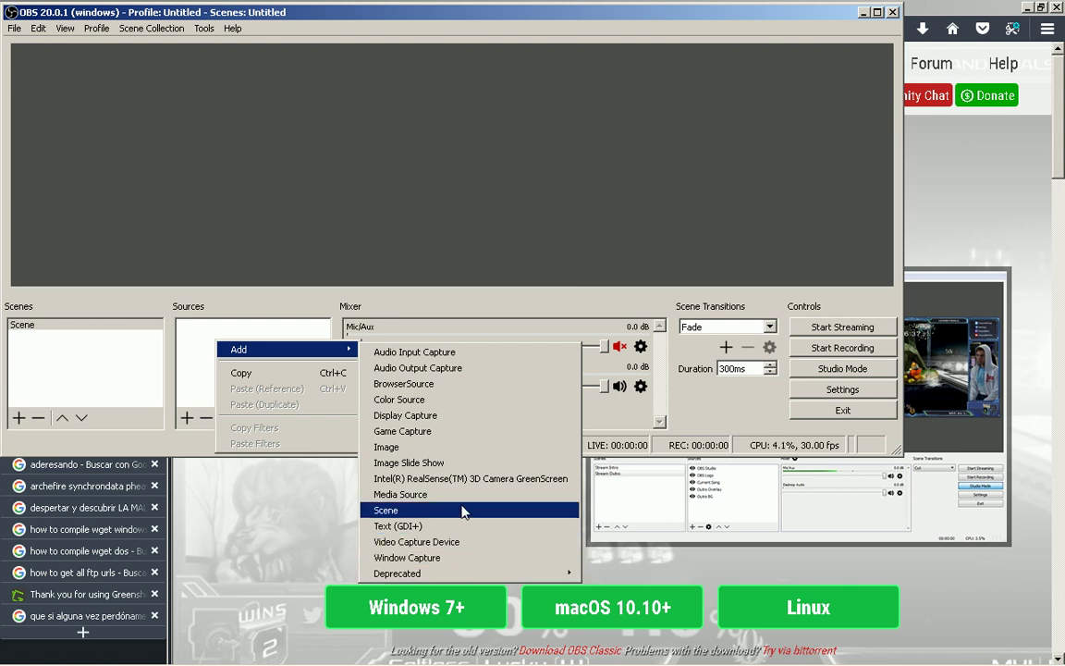
click(462, 417)
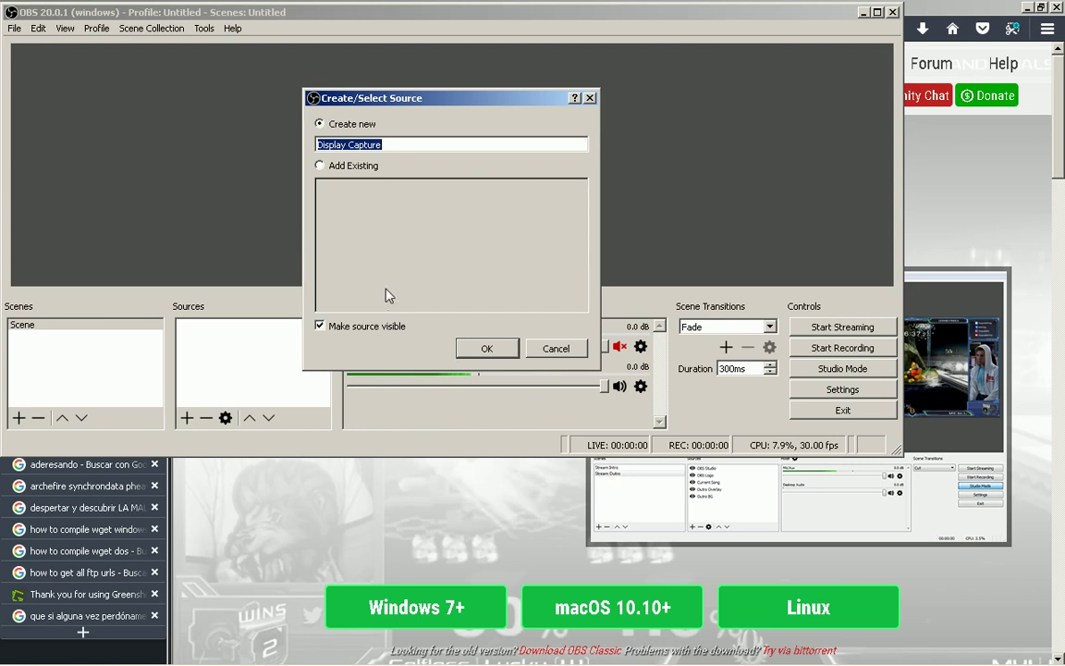
click(356, 166)
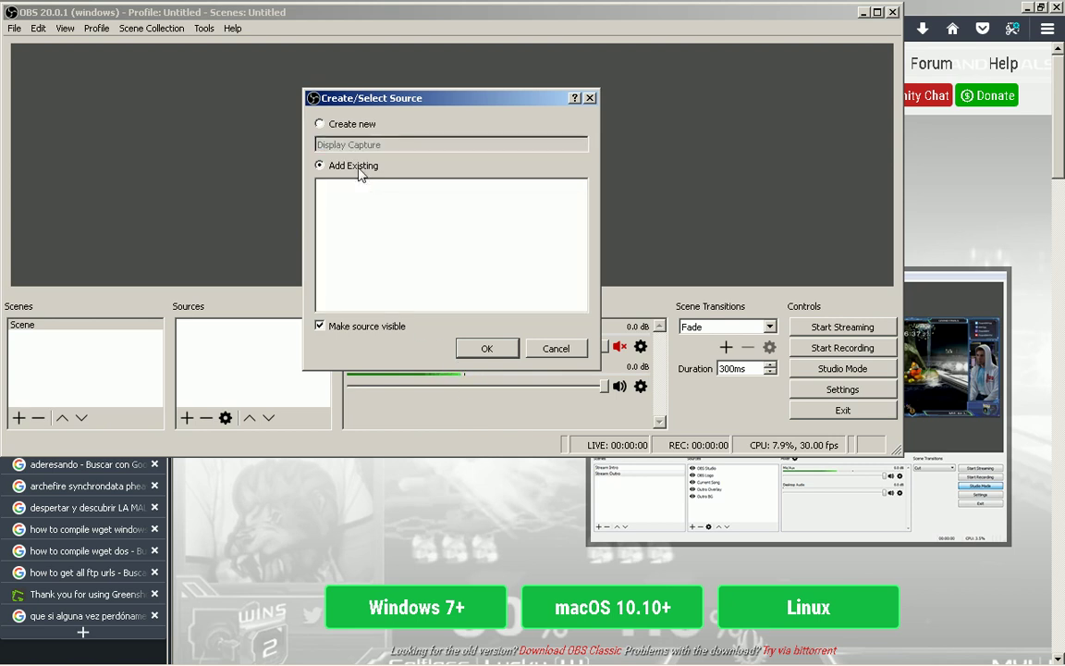
click(360, 123)
click(489, 351)
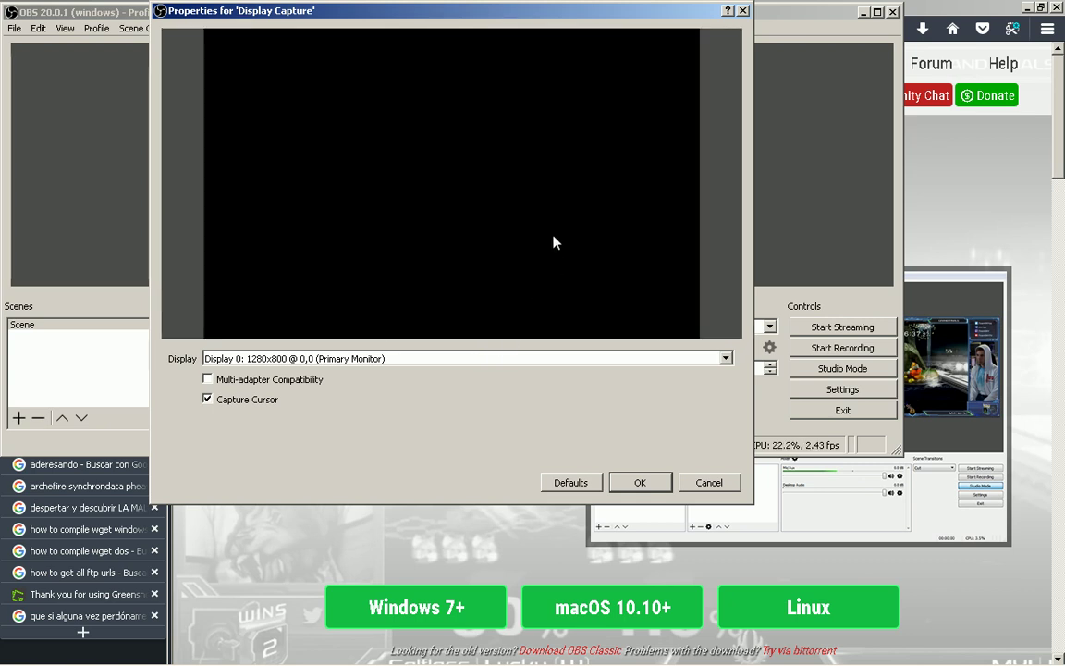
- Choose Display 0: 1280x800 (Primary Monitor) as the captured display and accept the source properties
drag(554, 17, 589, 71)
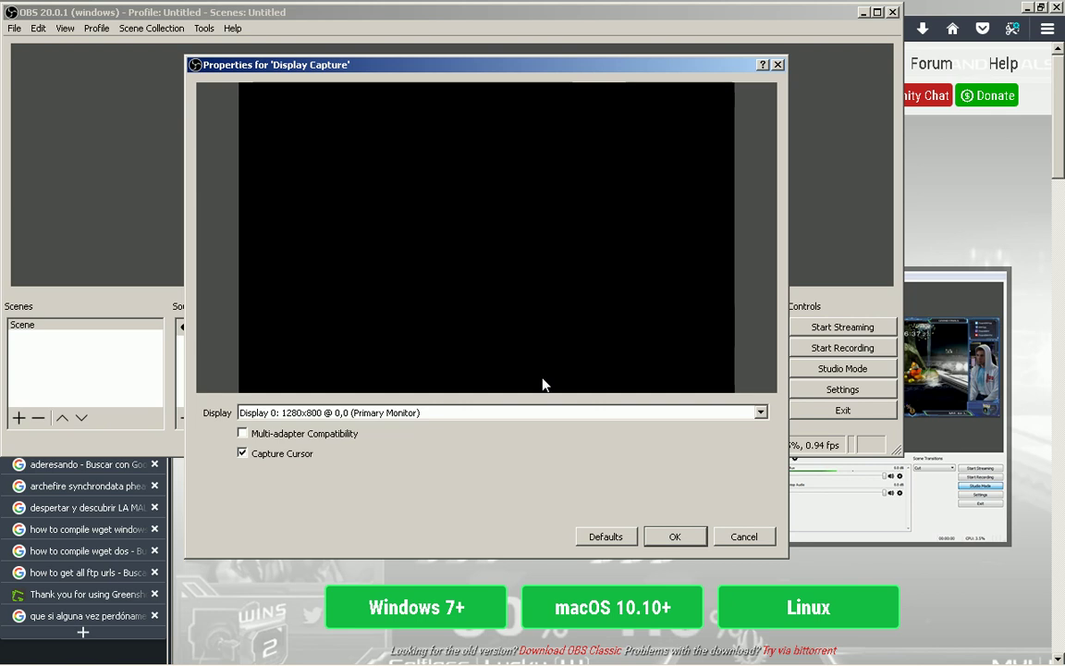
click(544, 416)
click(544, 417)
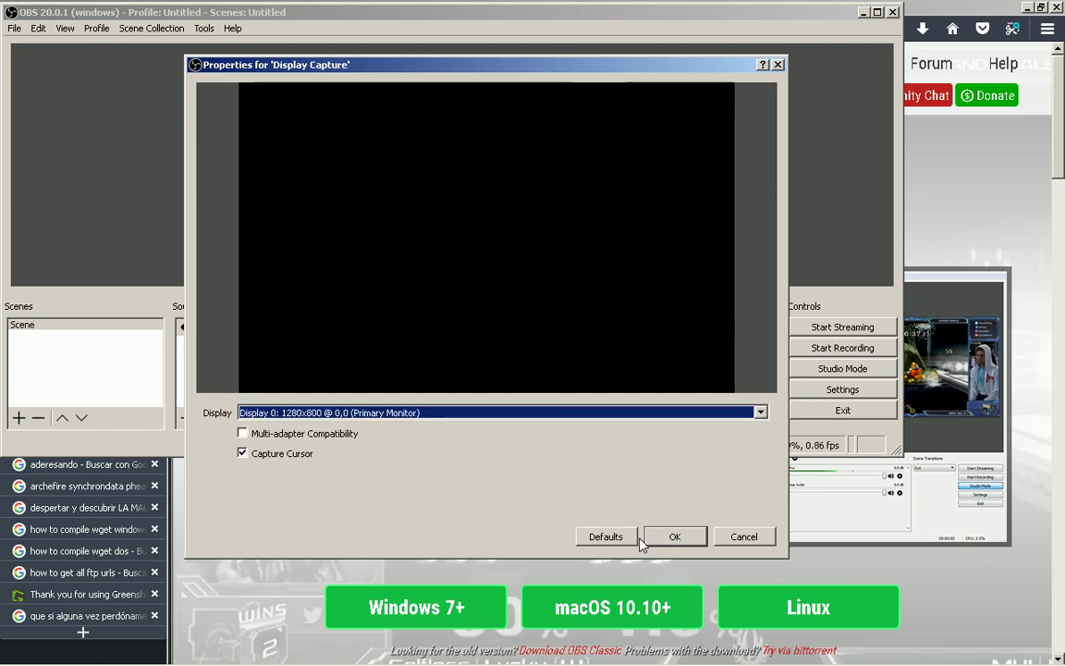
click(674, 536)
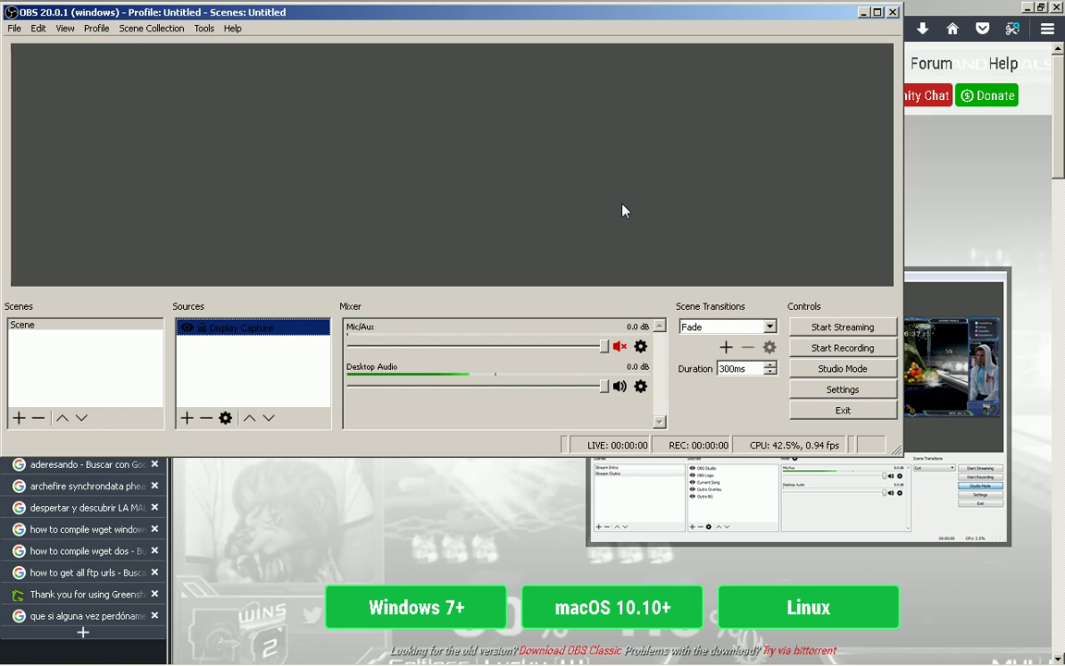
key(F9)
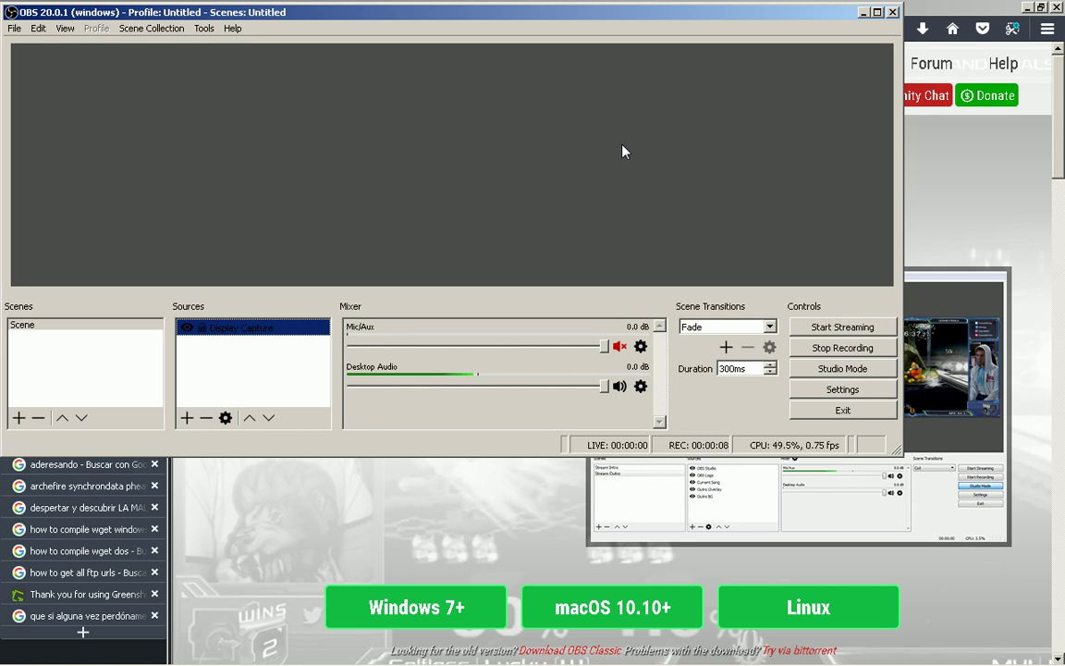
key(F10)
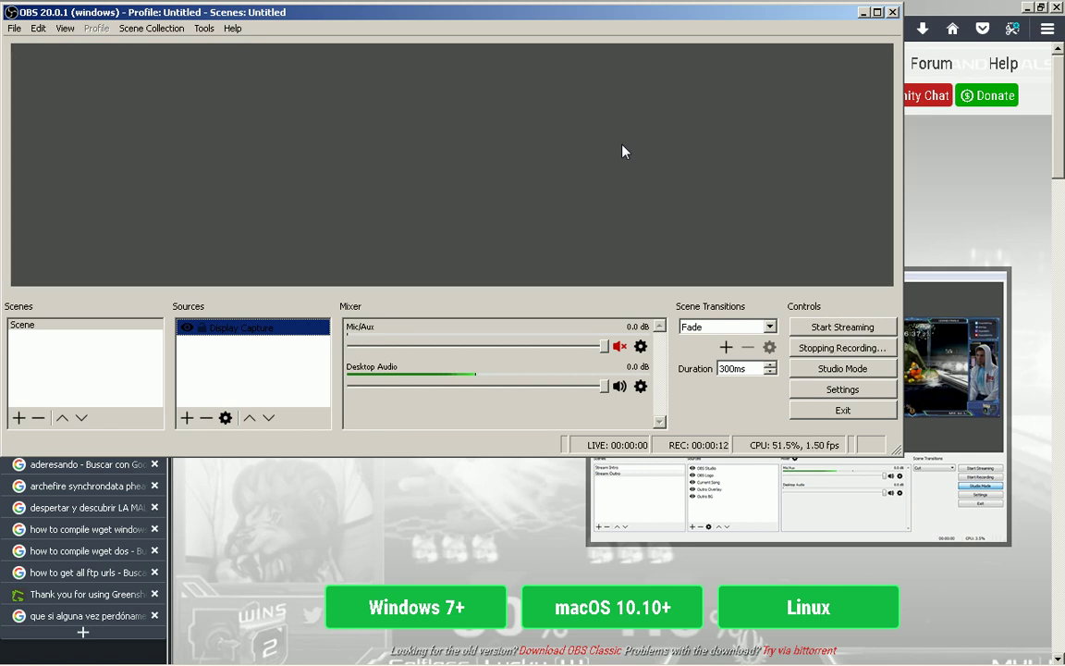
key(alt+Tab)
key(alt+Tab)
key(alt+Tab)
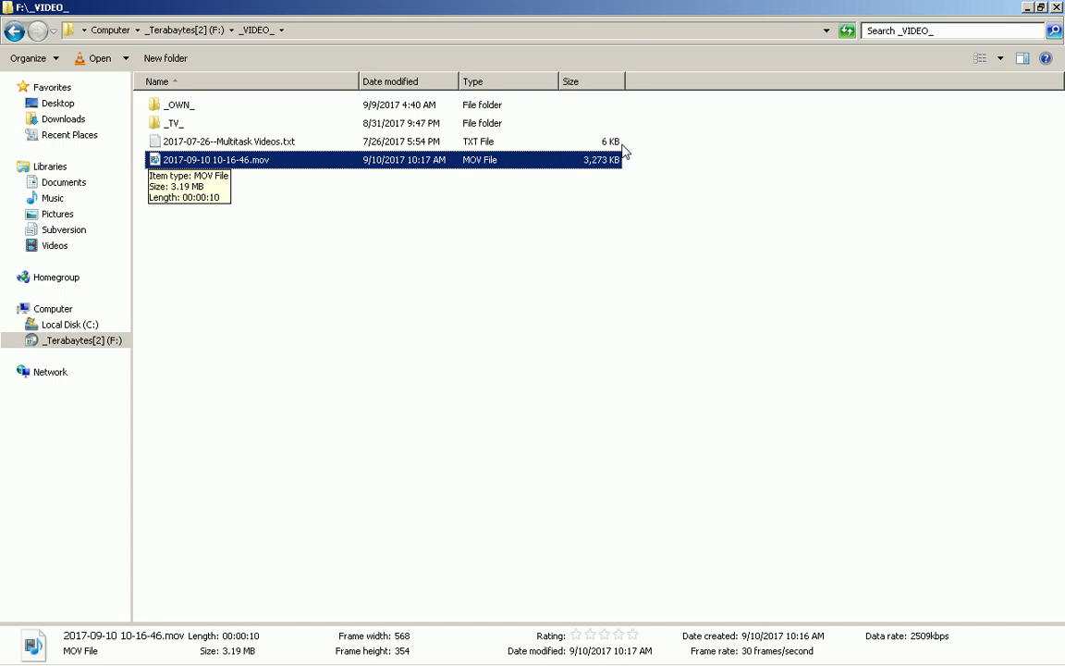
key(Return)
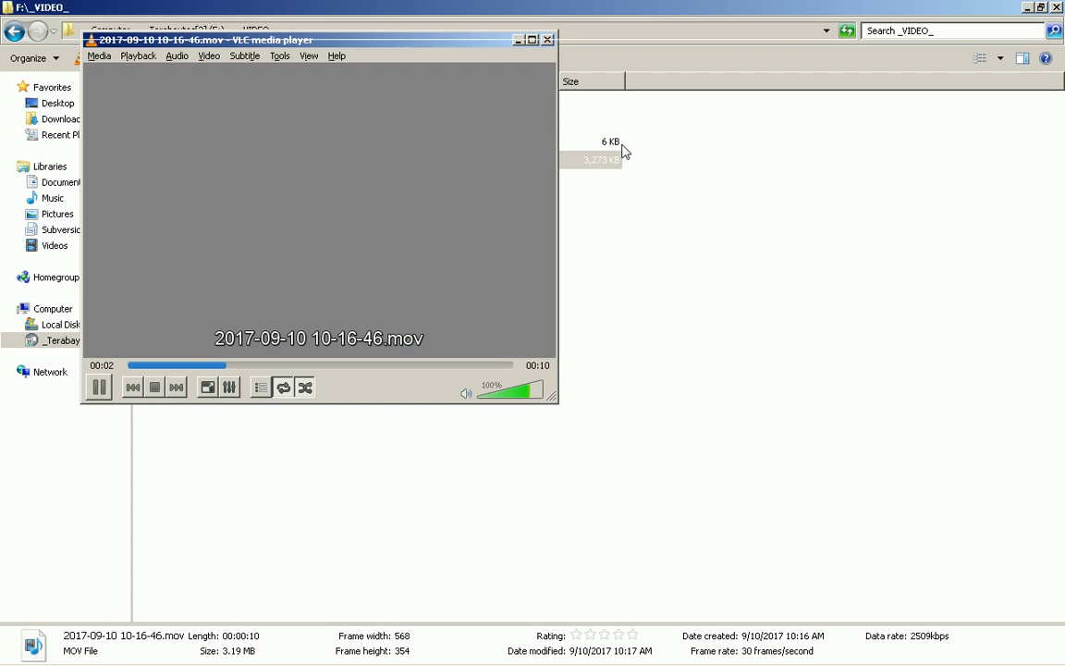
key(alt+F4)
key(shift+Delete)
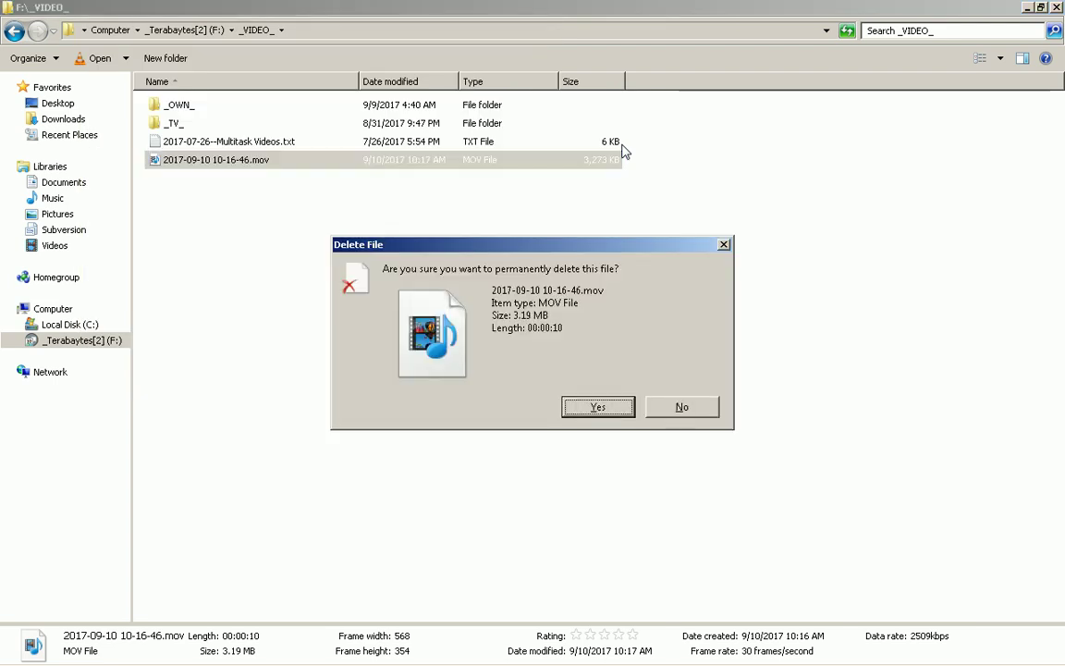
key(Return)
- Switch back to OBS and remove the Display Capture source from the scene
key(alt+Tab)
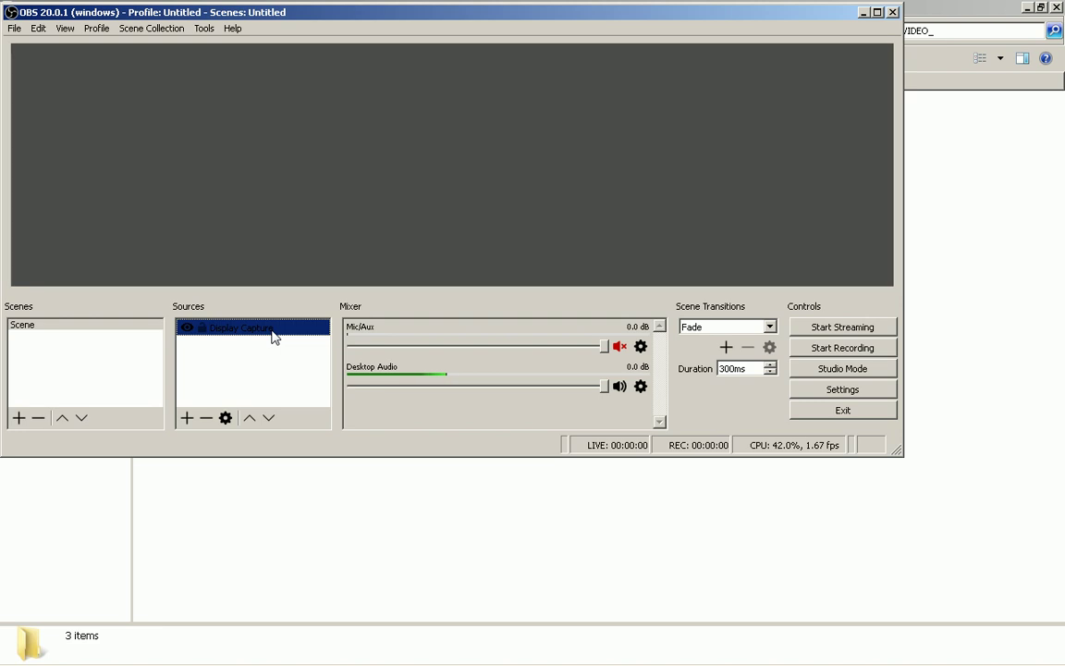
key(Delete)
key(Return)
- Try to add an existing scene as a source
right_click(274, 336)
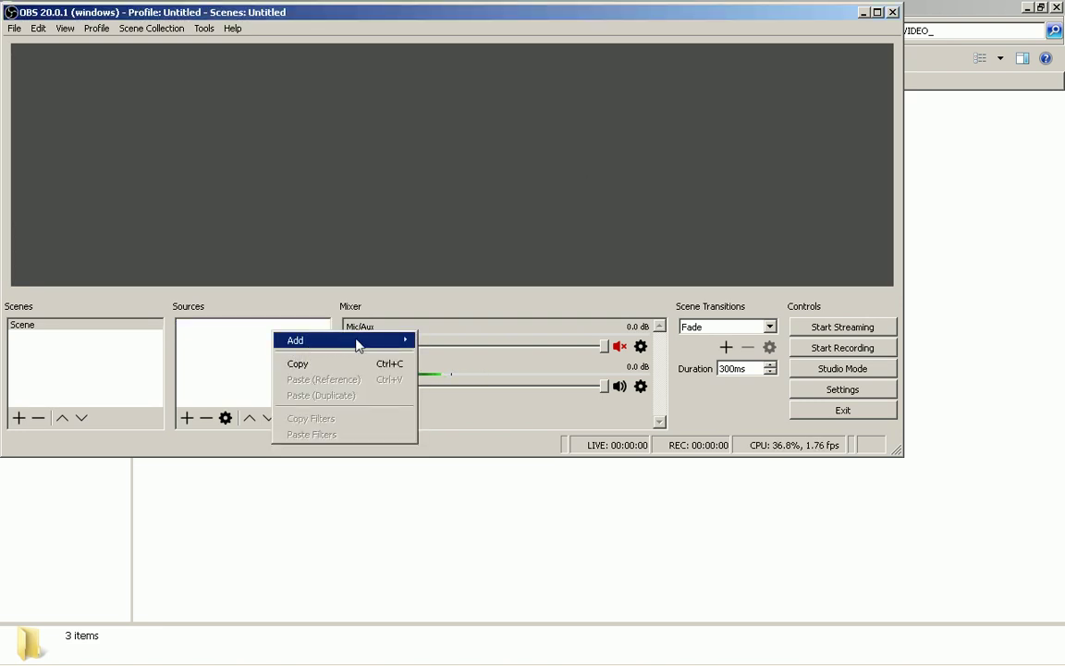
mouse_move(342, 340)
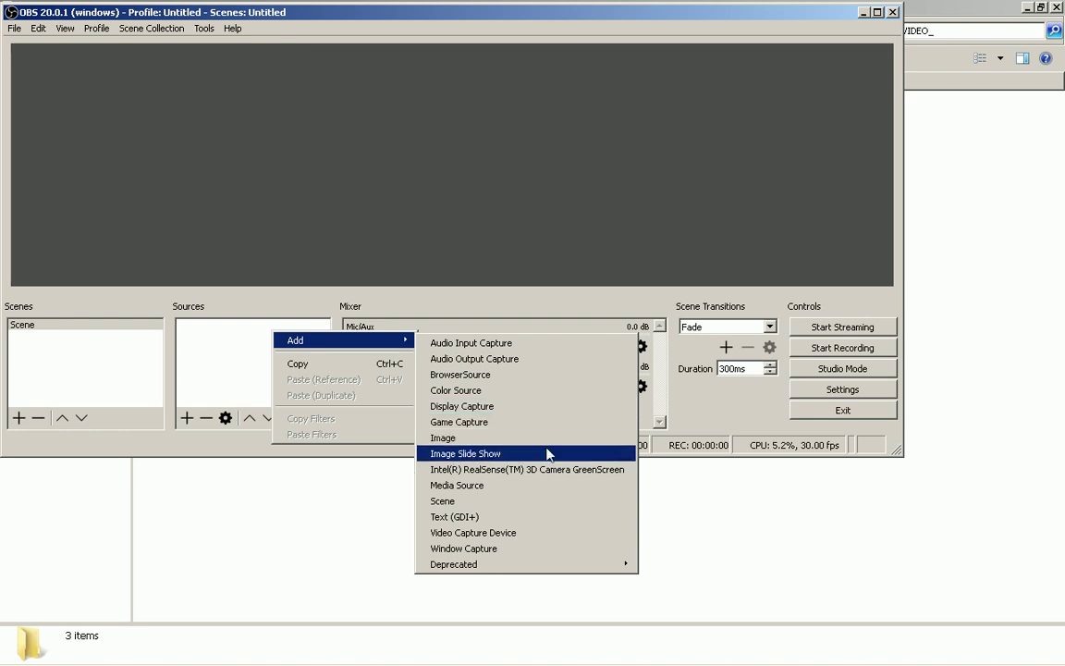
click(547, 501)
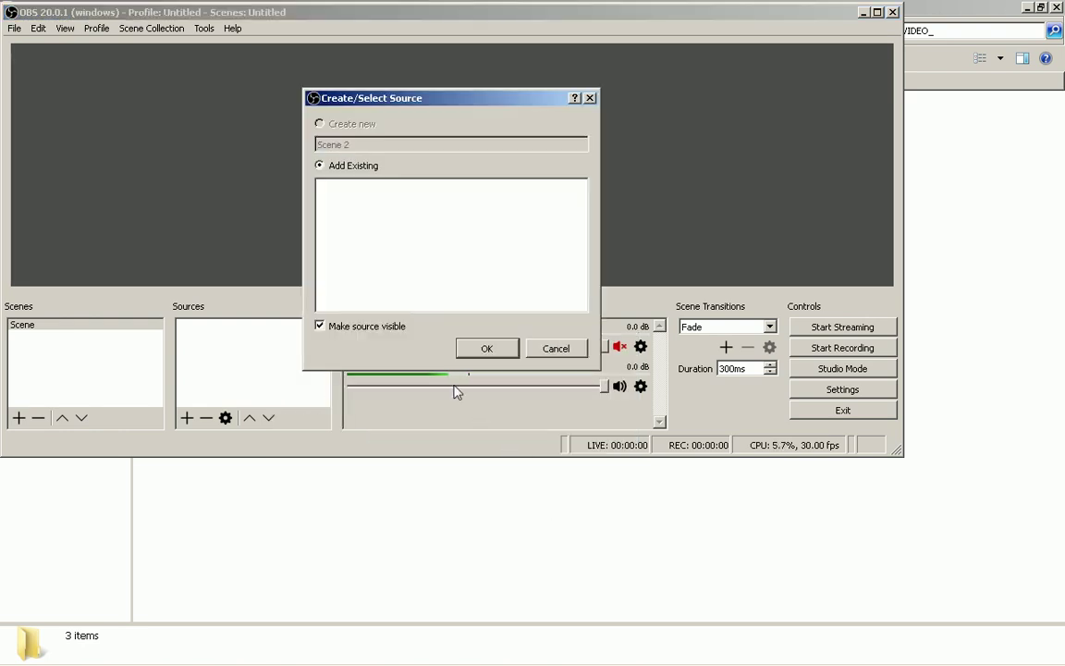
drag(413, 111, 547, 112)
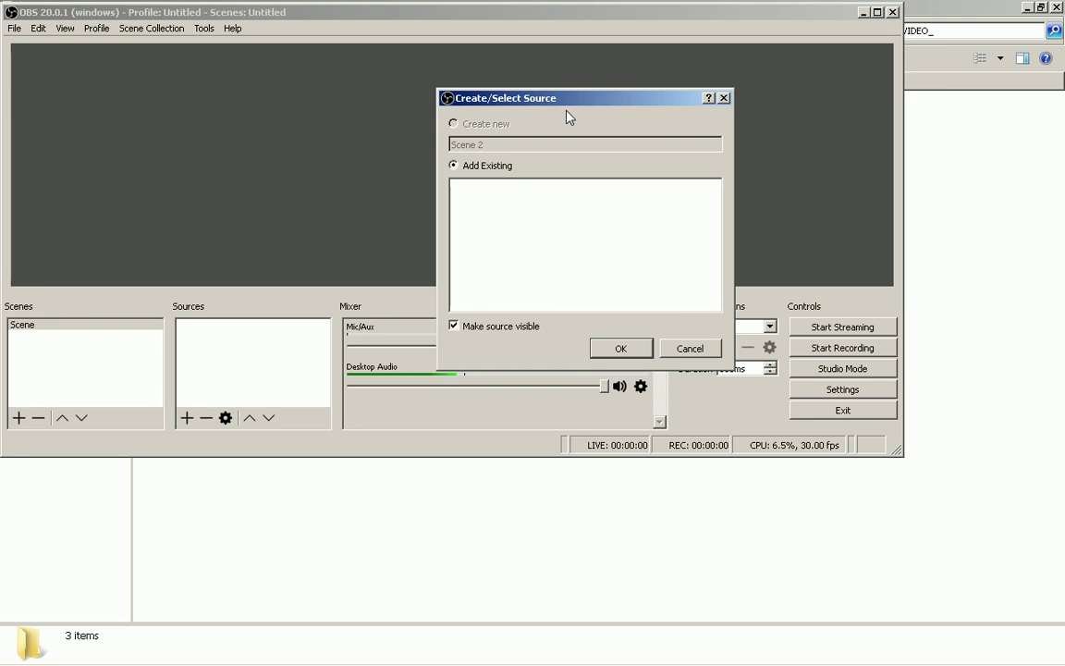
click(620, 348)
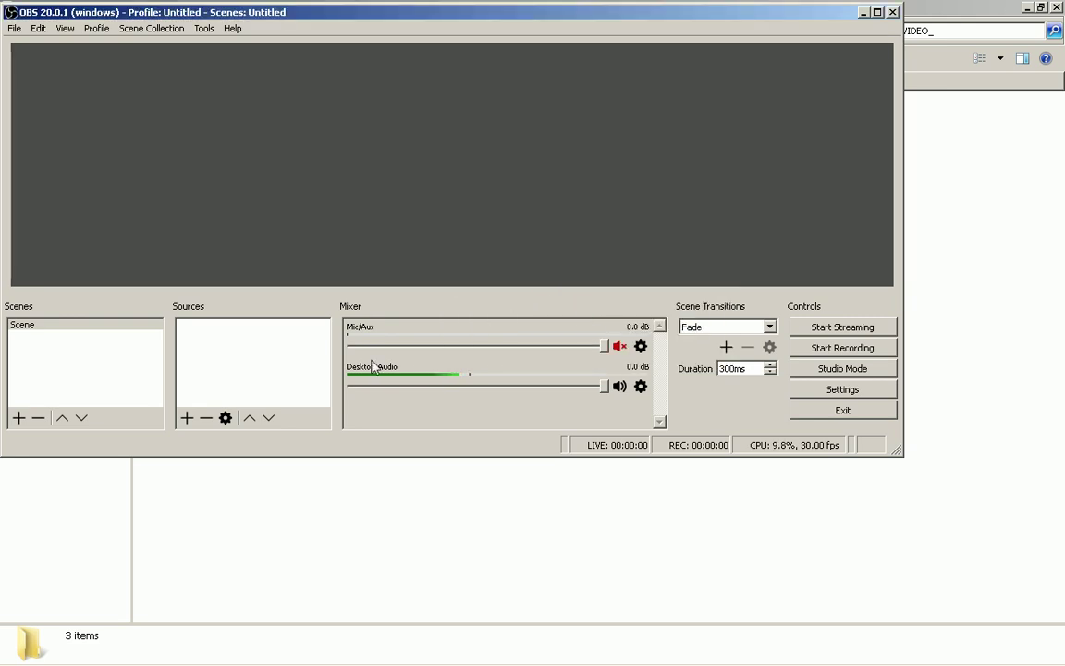
- Create a new Text (GDI+) source, look at its properties, and remove it from the scene
right_click(256, 363)
mouse_move(340, 376)
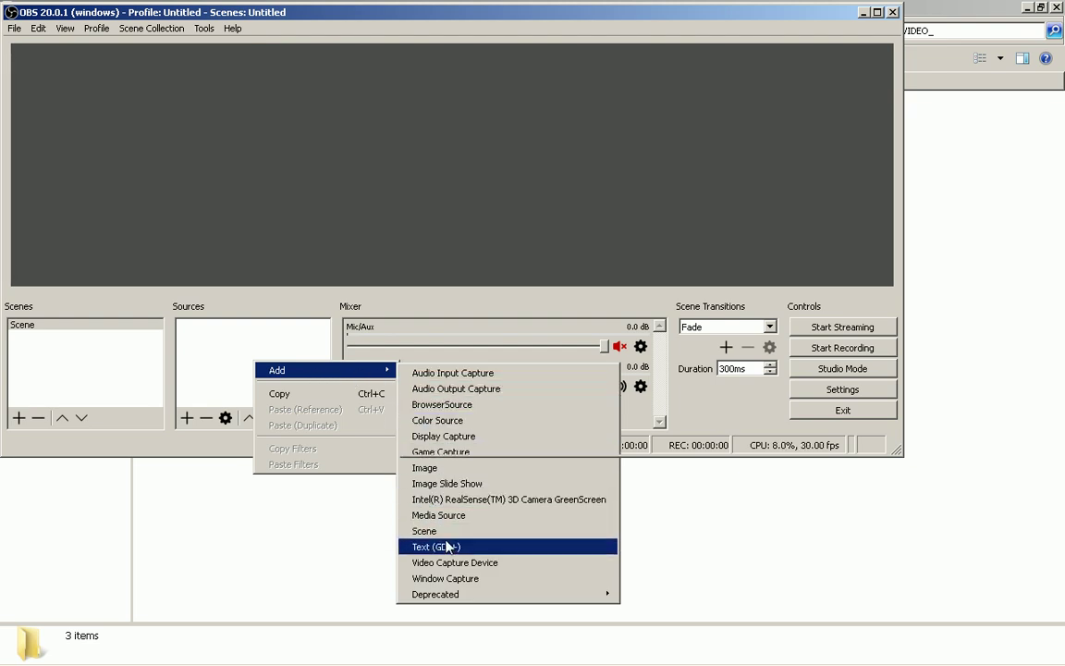
click(449, 546)
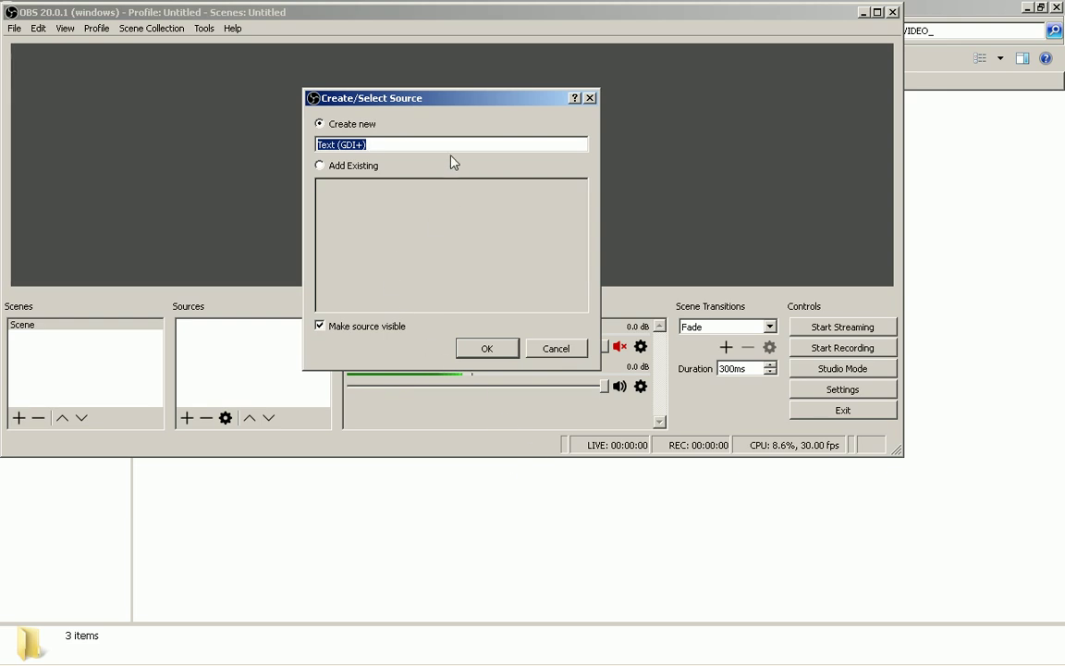
click(326, 159)
click(352, 125)
click(488, 348)
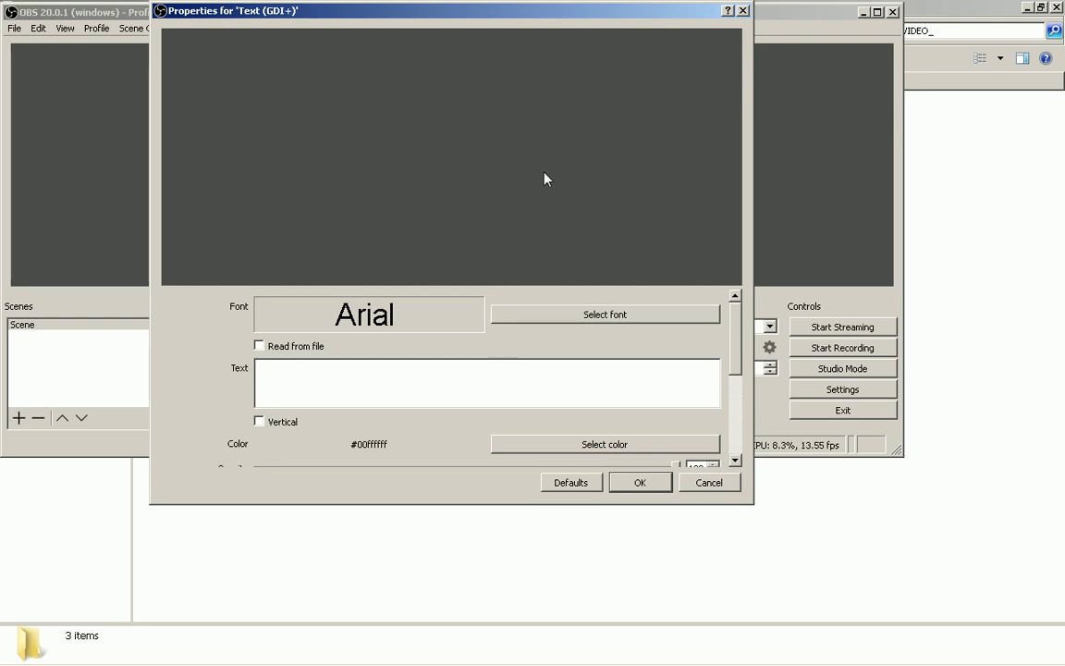
drag(590, 11, 734, 164)
key(Escape)
key(Delete)
key(Return)
- Add a new Video Capture Device source to the scene under its default name
right_click(281, 360)
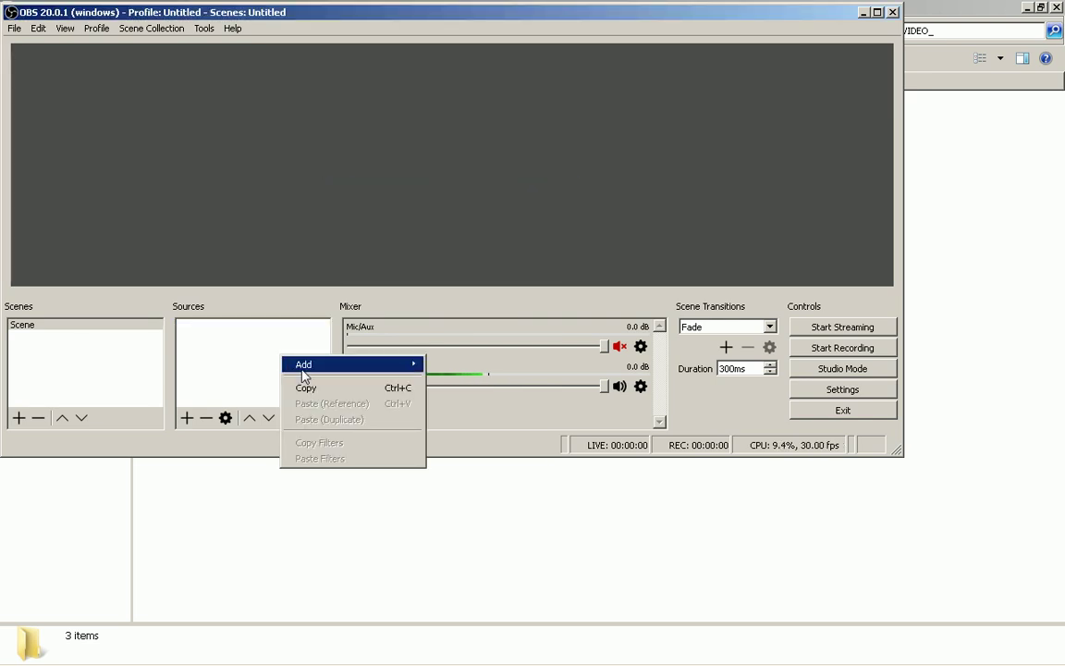
mouse_move(324, 367)
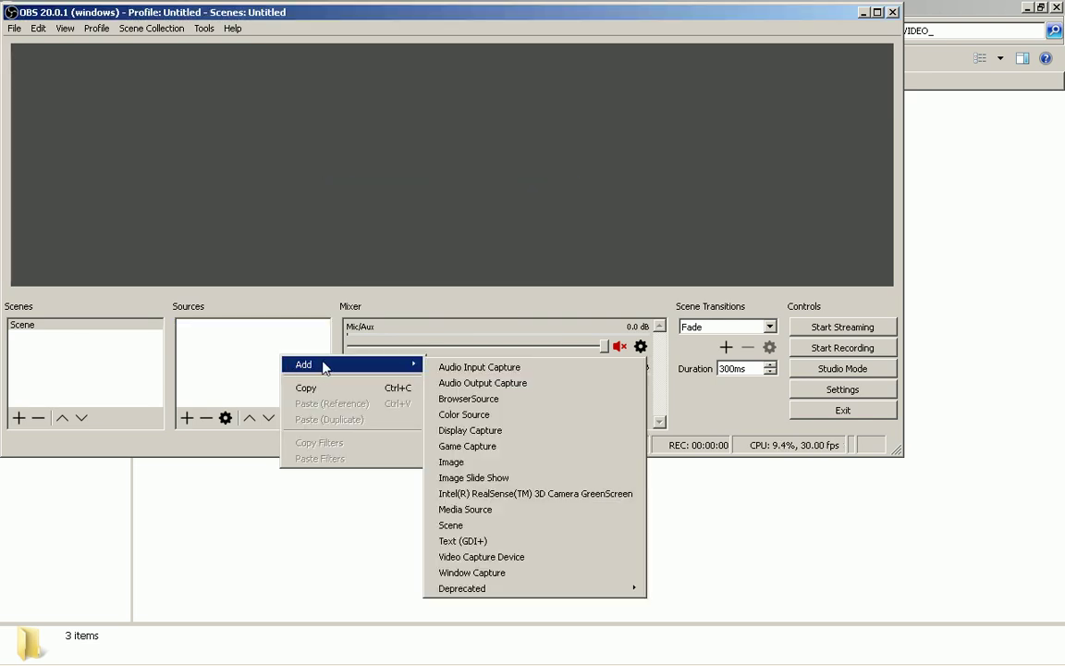
click(577, 557)
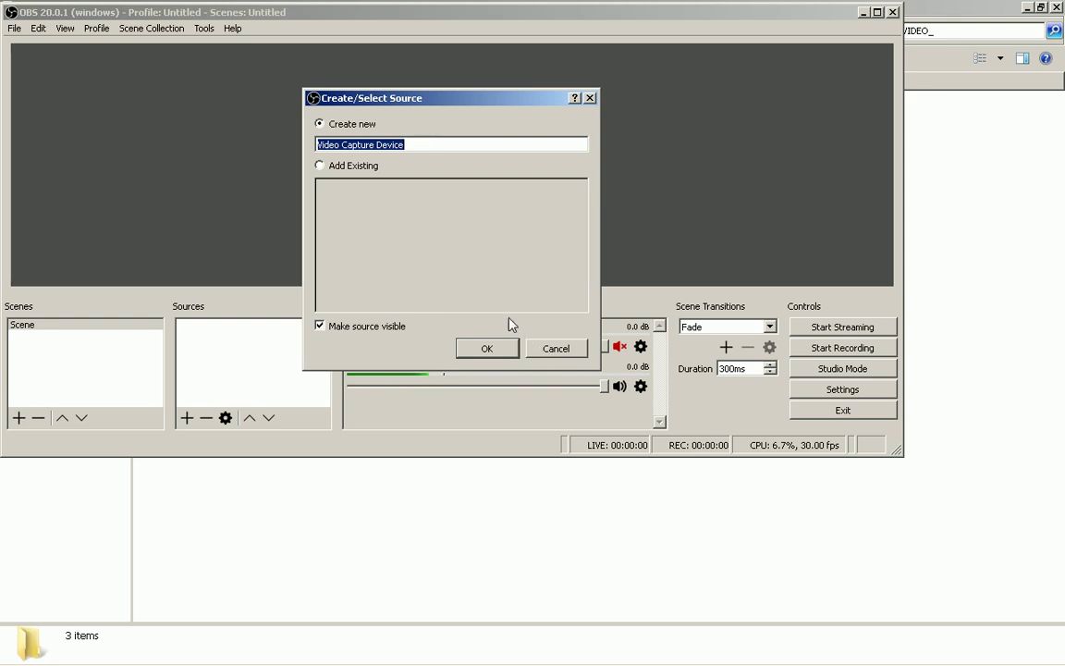
click(377, 166)
click(368, 127)
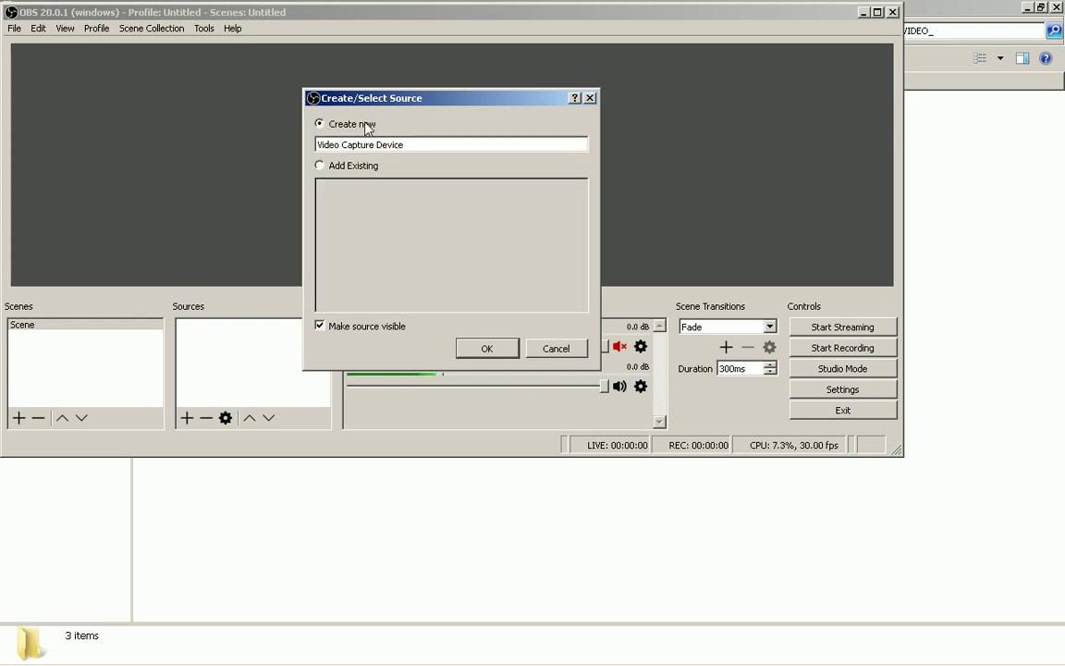
click(511, 356)
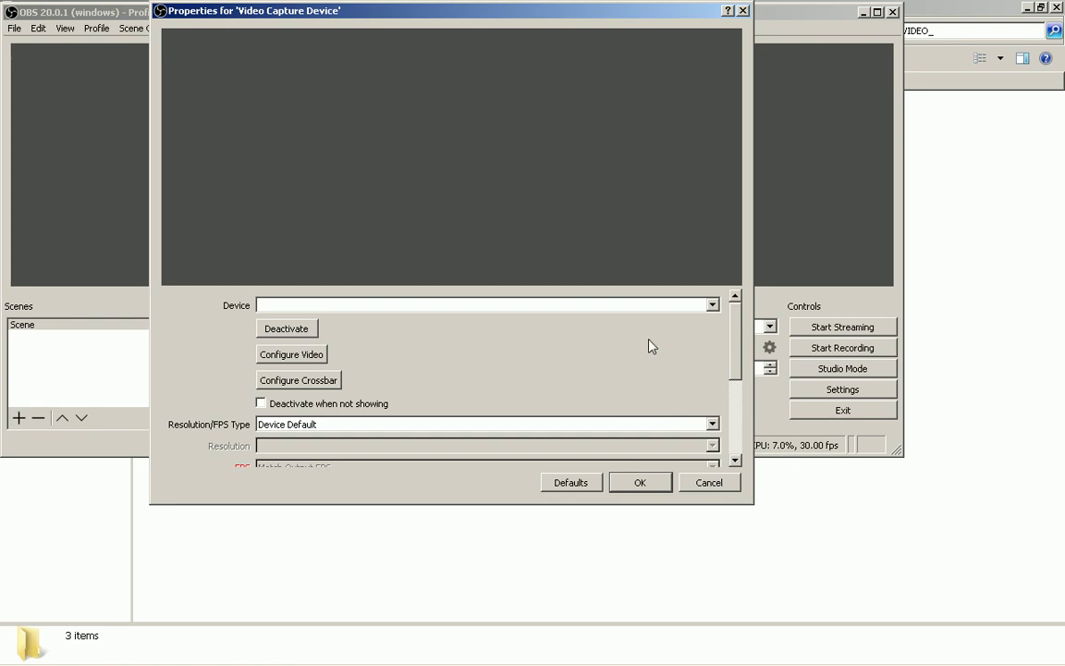
- Check the device choices, set Resolution/FPS Type to Custom, and review the remaining video capture options
click(649, 307)
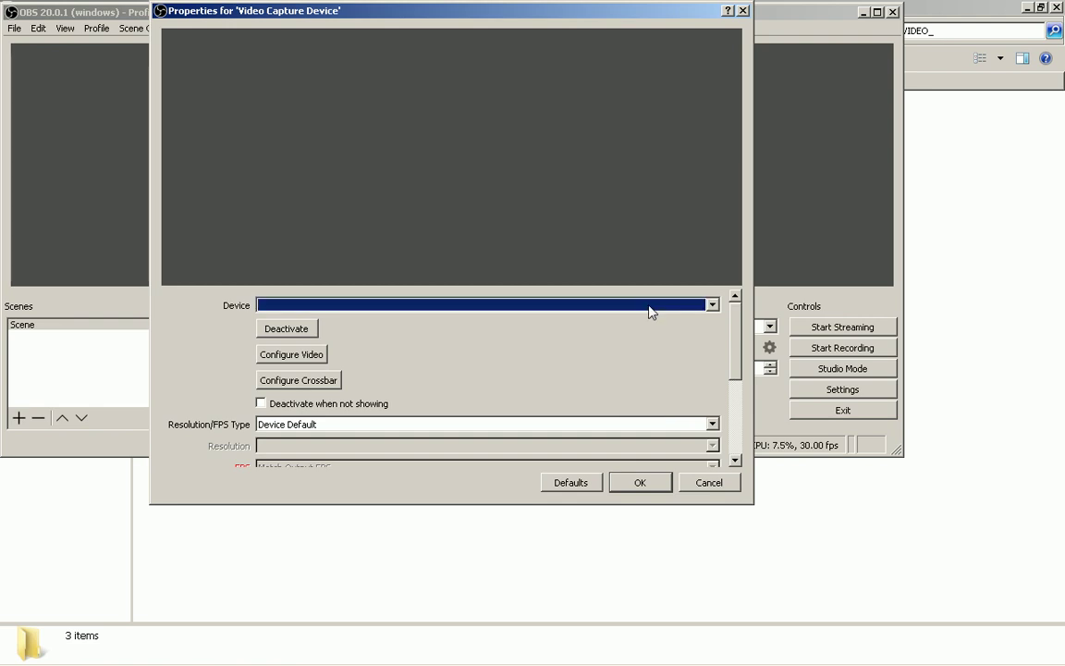
click(553, 425)
click(560, 449)
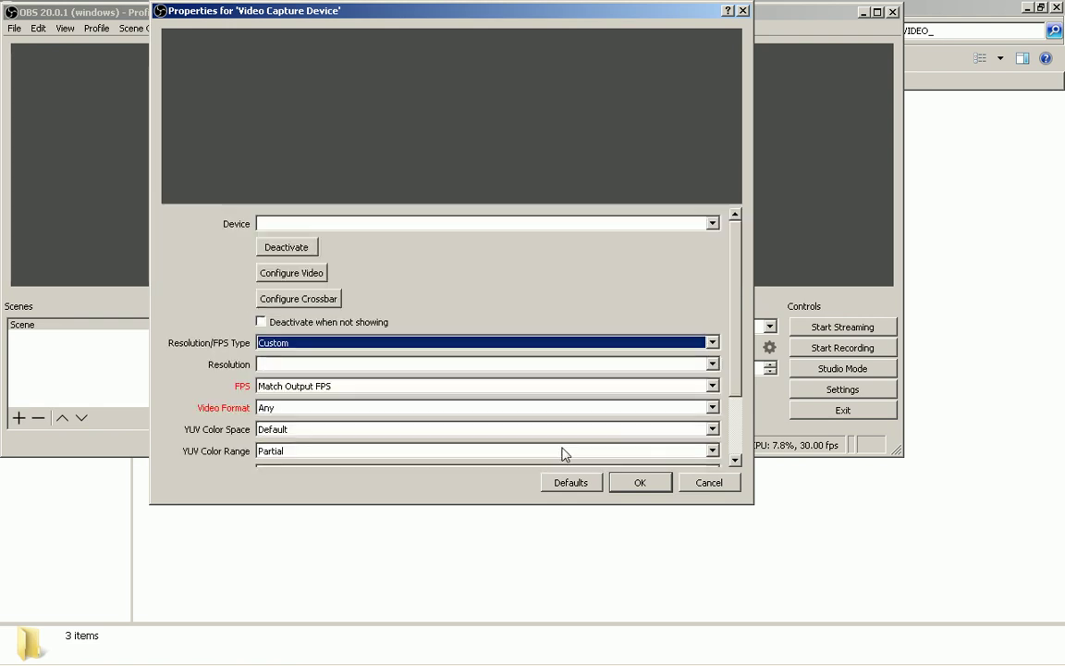
drag(734, 386, 734, 447)
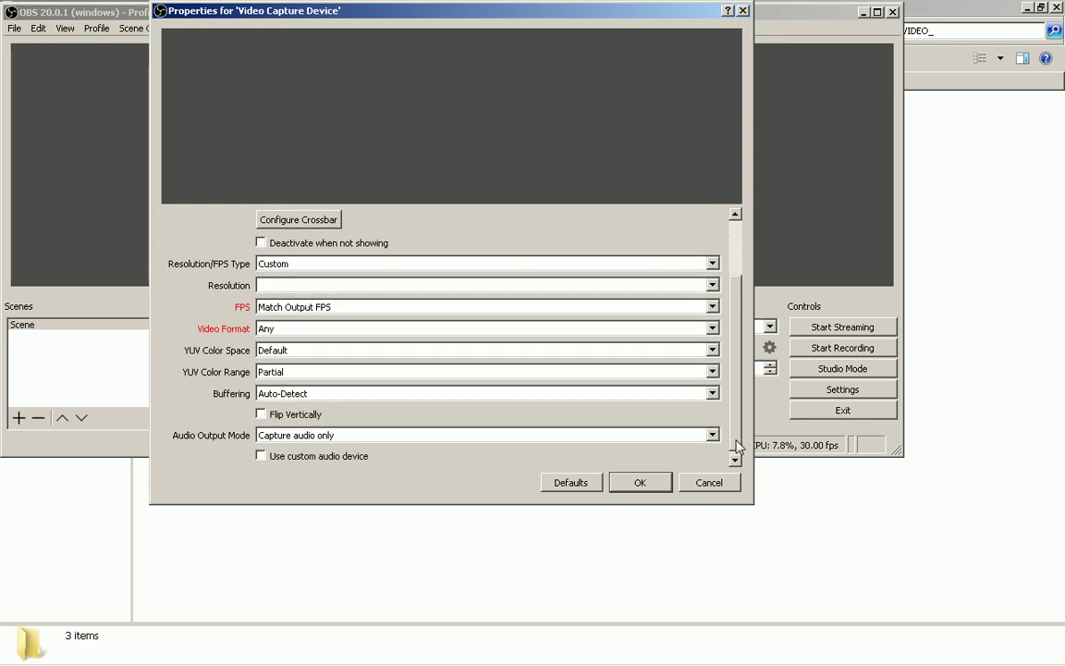
- Close the video capture properties and remove the Video Capture Device source from the scene
key(Escape)
click(486, 279)
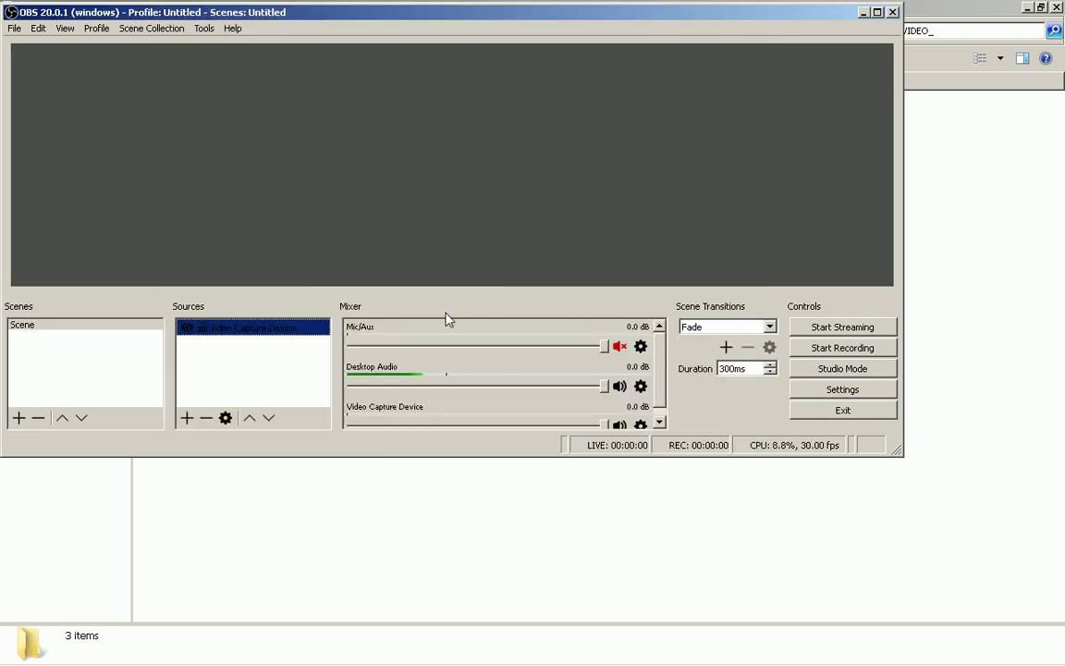
key(Delete)
key(Return)
- Create a new Window Capture source in the scene under its default name, after checking for existing ones
right_click(258, 336)
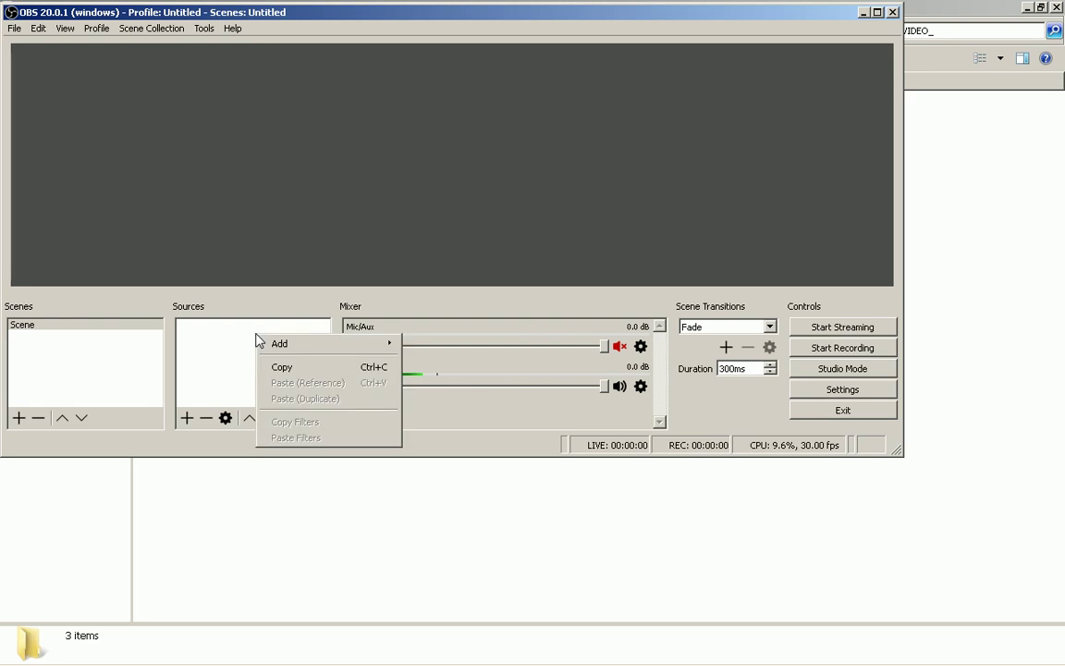
mouse_move(324, 350)
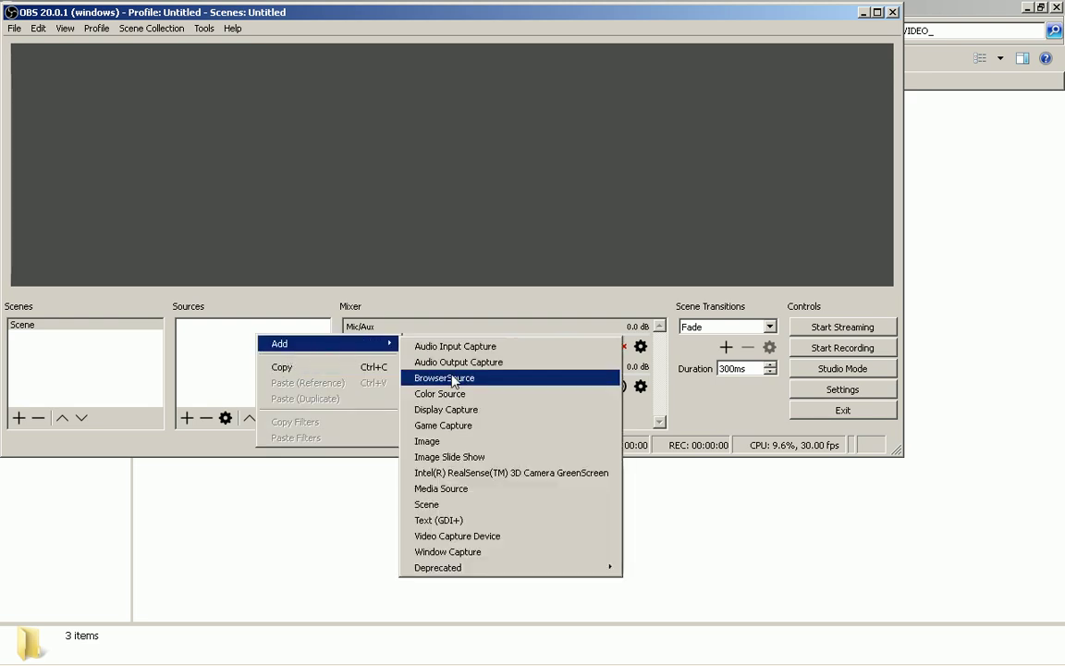
click(521, 551)
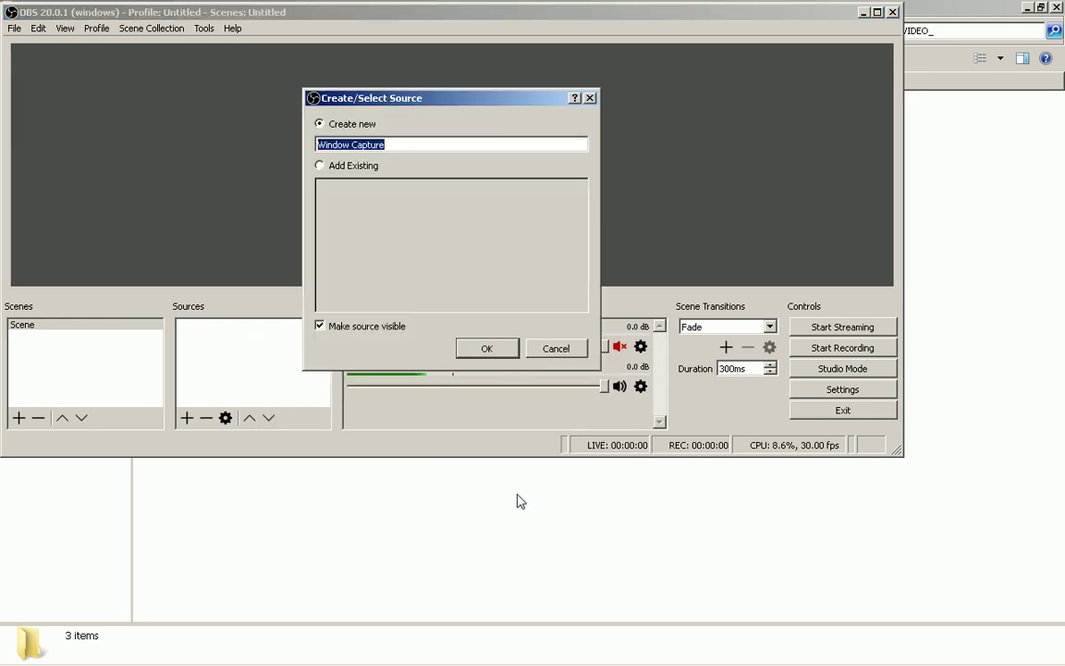
click(331, 165)
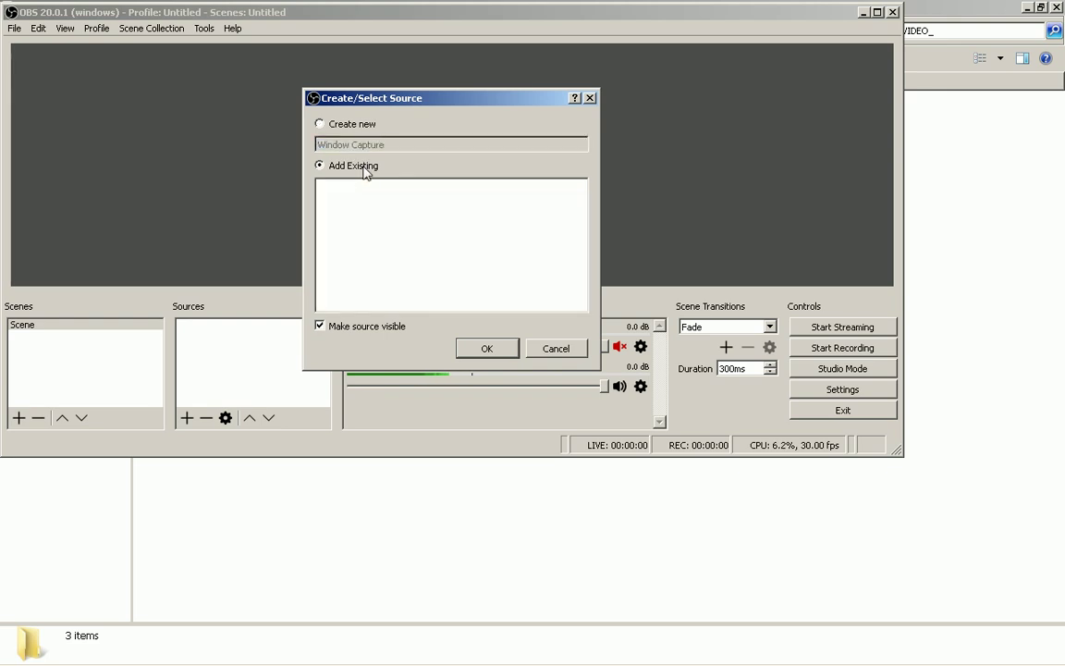
click(351, 124)
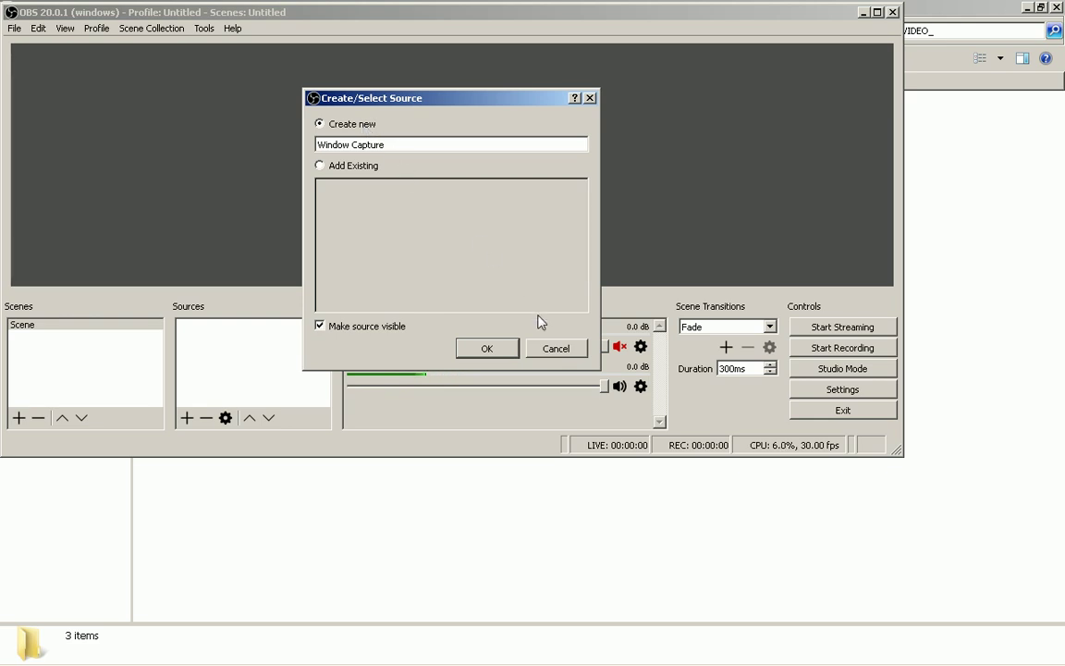
click(488, 348)
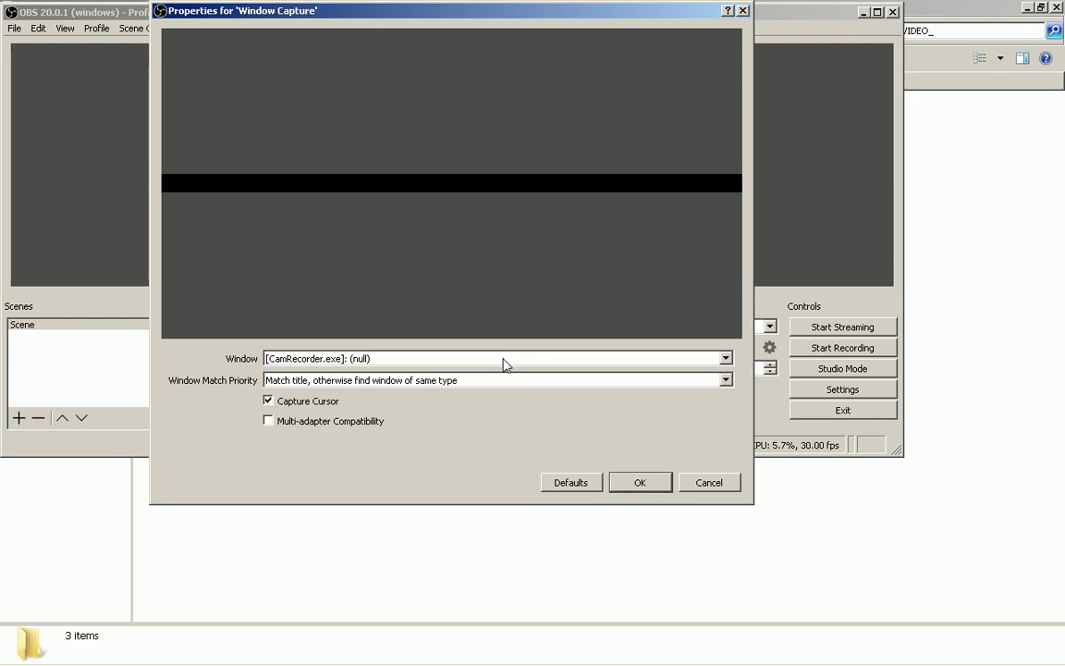
- Try the F:\_VIDEO_ Explorer, Firefox and CrystalDiskInfo windows in turn as the Window Capture target
click(504, 359)
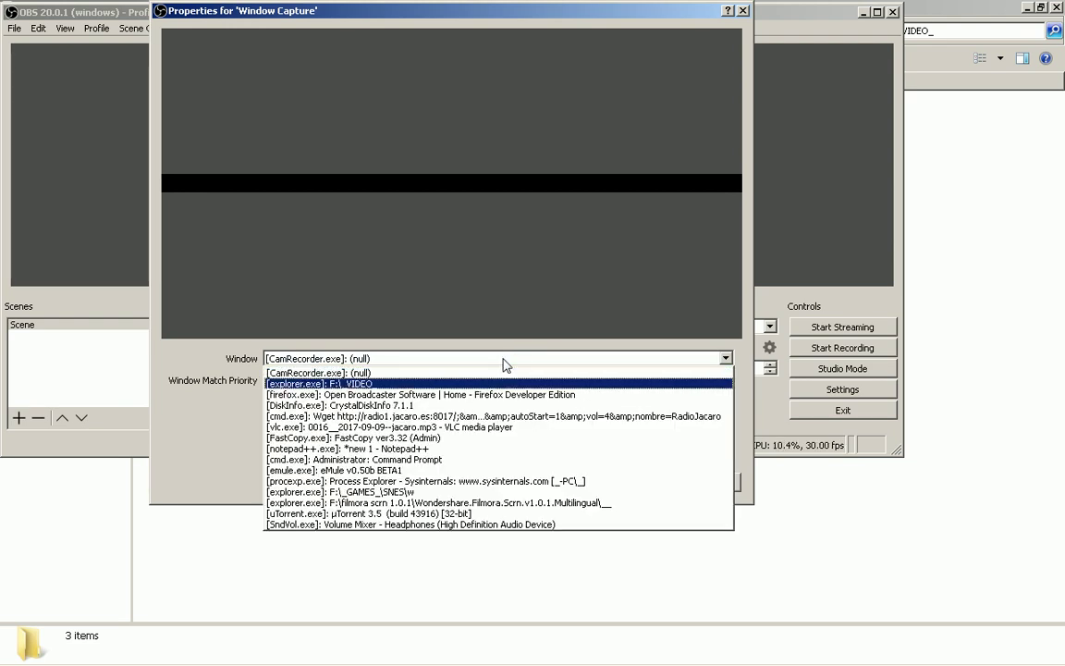
key(Return)
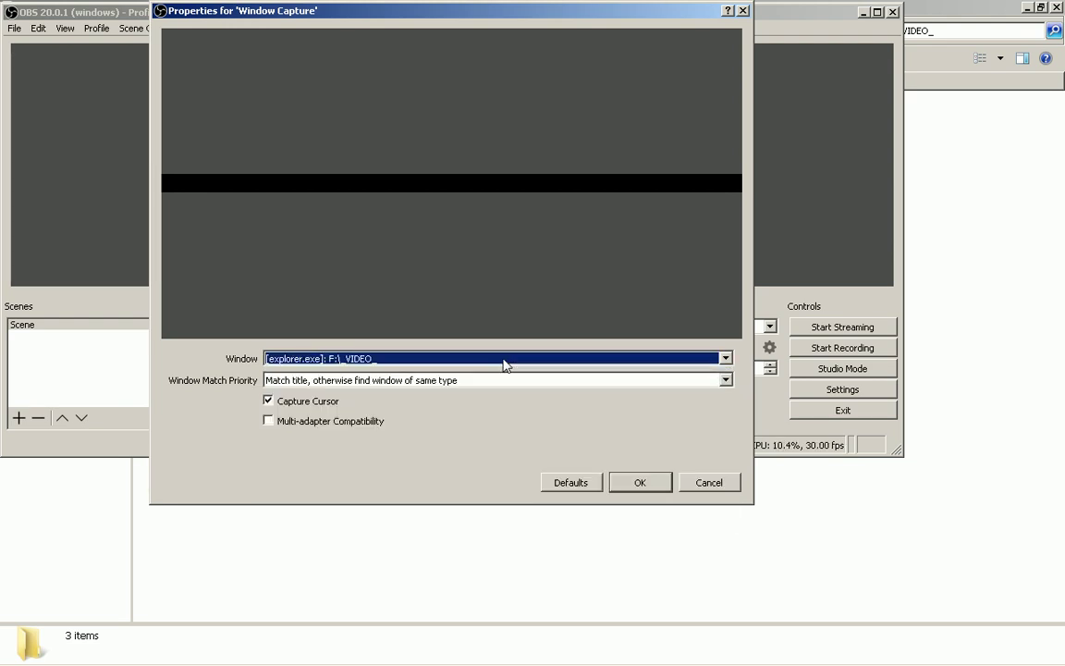
key(Down)
key(Up)
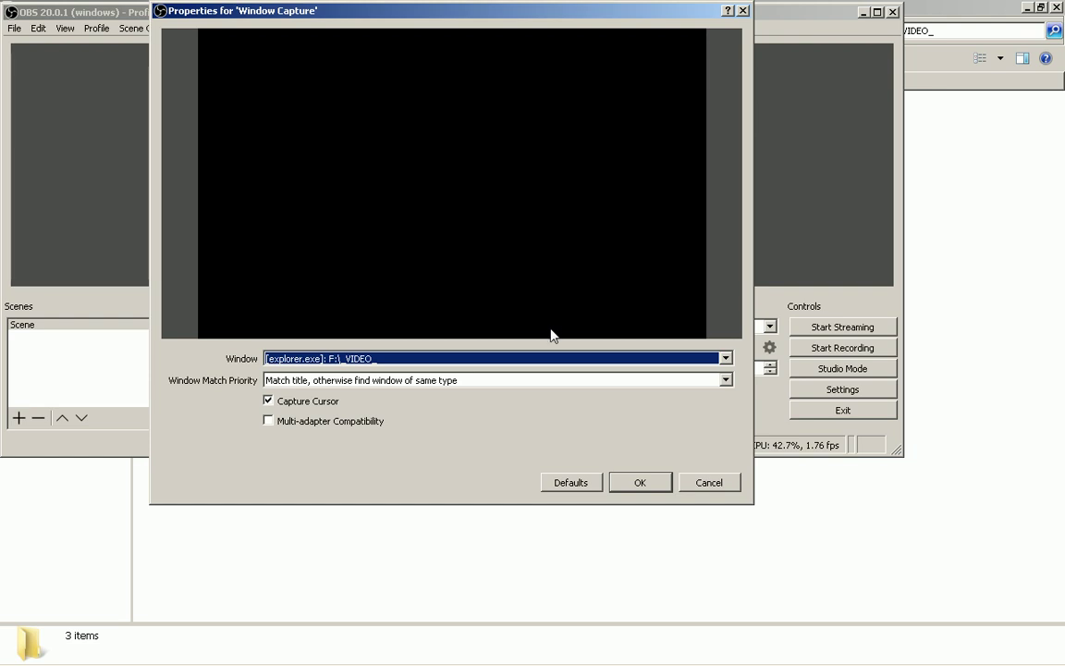
key(Down)
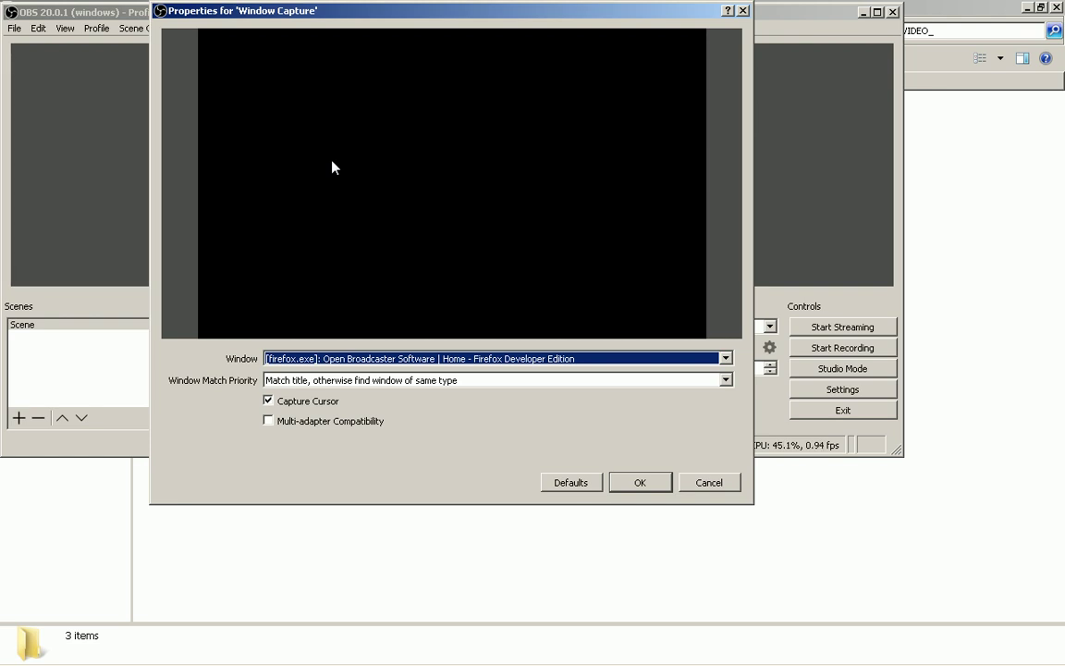
key(Down)
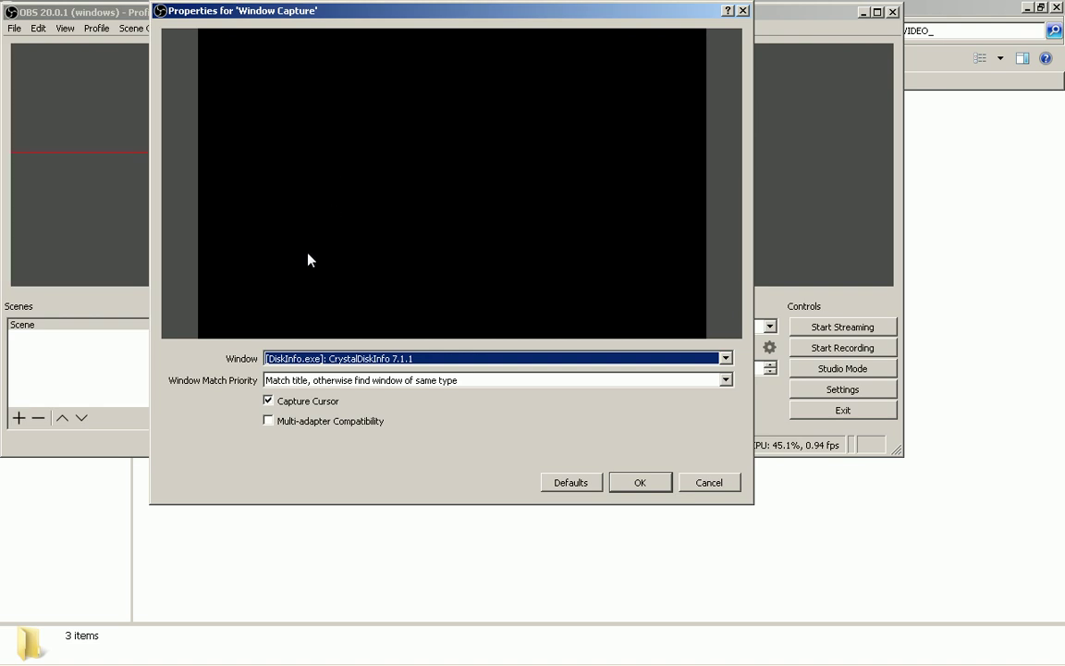
- Enable Multi-adapter Compatibility, set the captured window to [explorer.exe]: F:\_VIDEO_, and accept the Window Capture properties
click(318, 424)
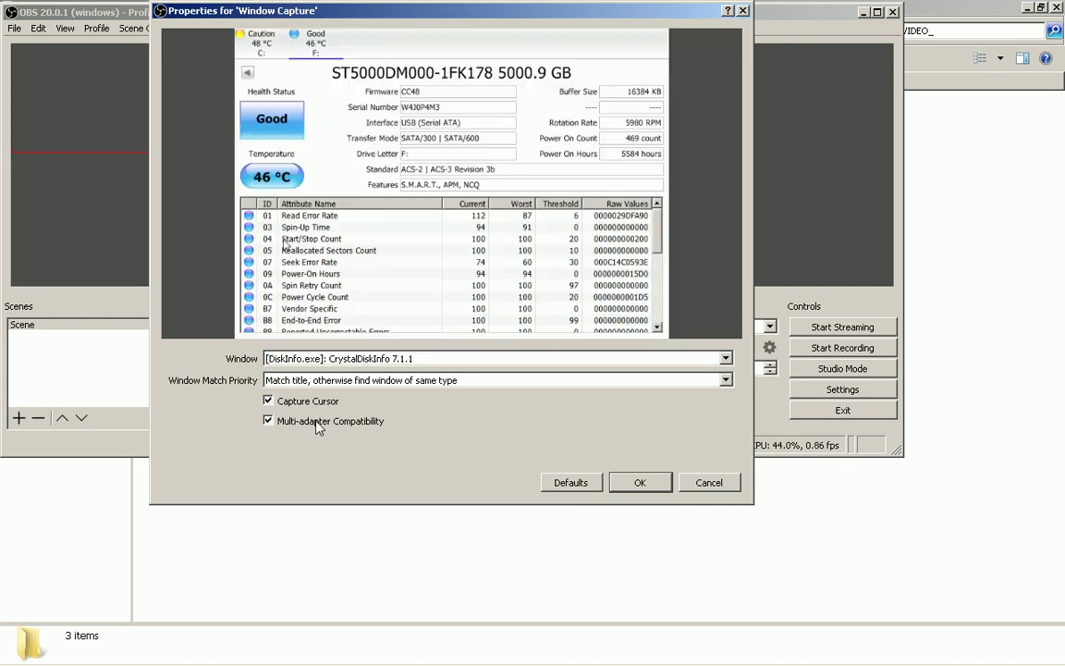
key(Tab)
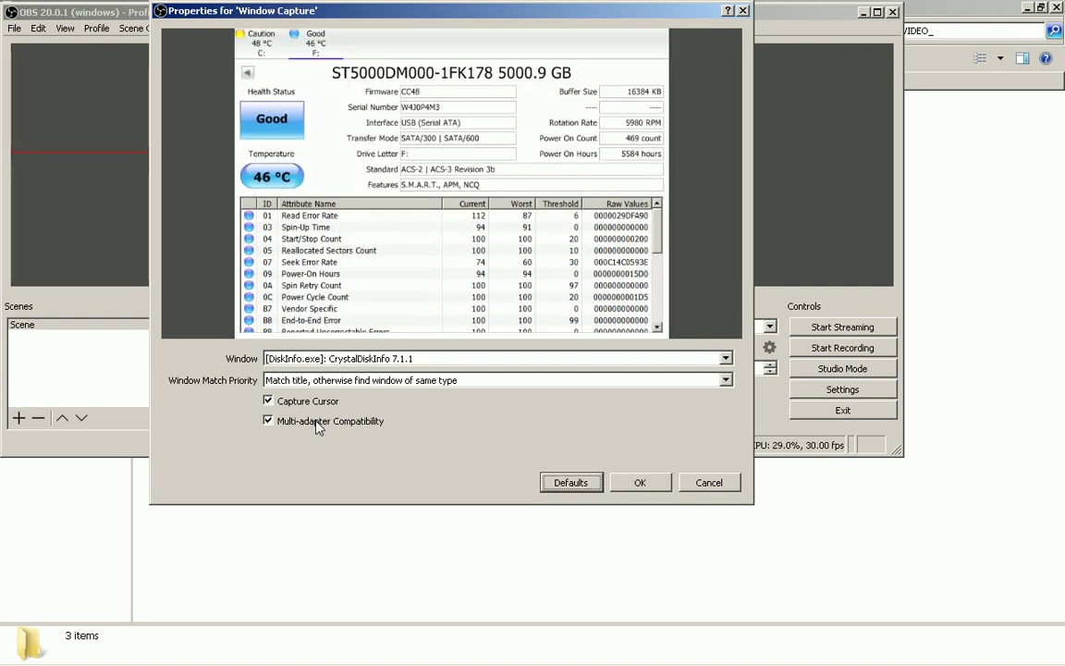
click(378, 359)
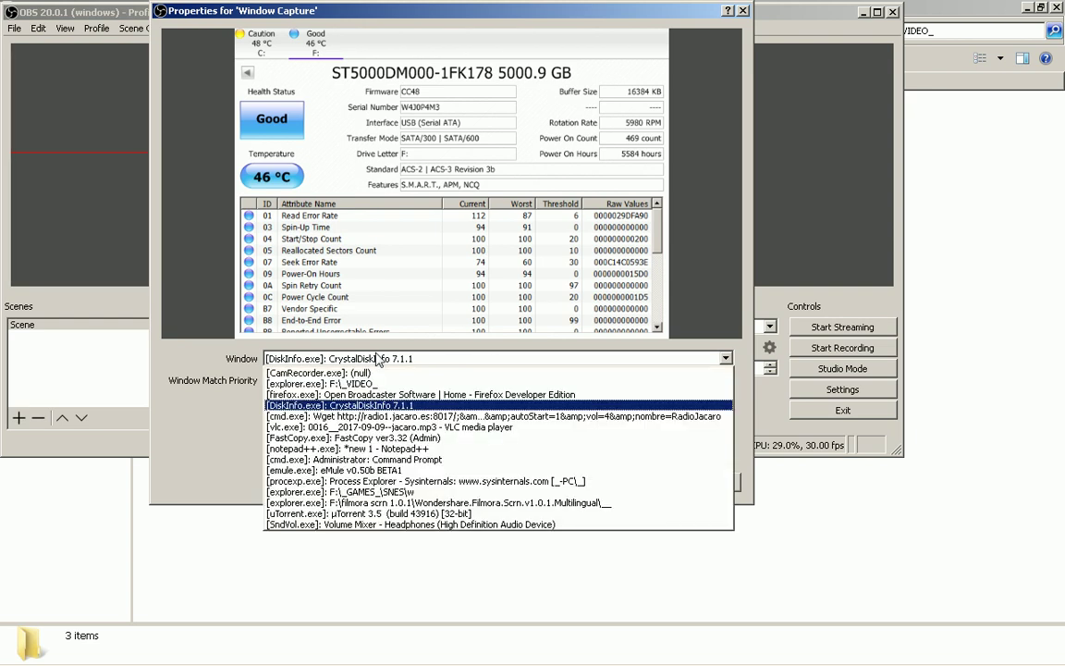
key(Up)
key(Up)
key(Up)
key(Return)
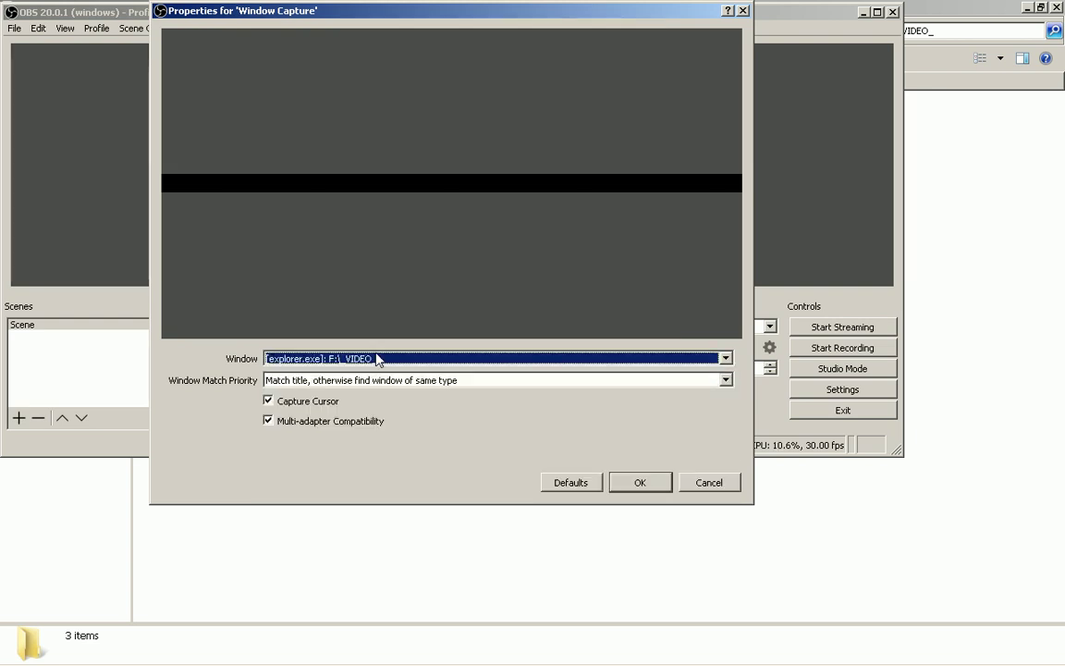
key(Up)
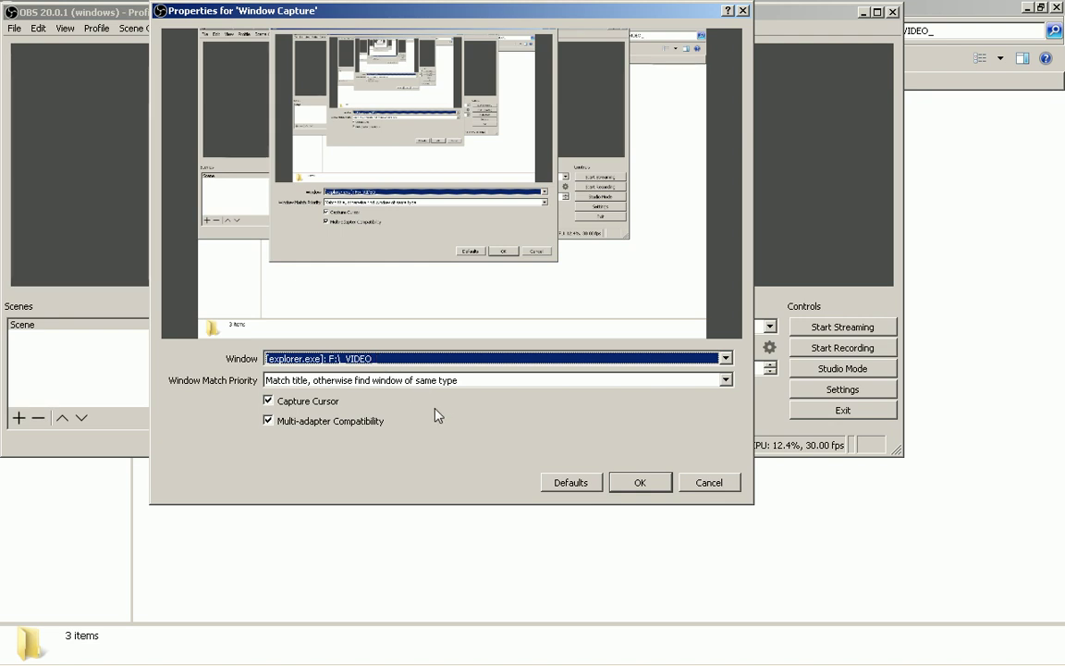
click(640, 482)
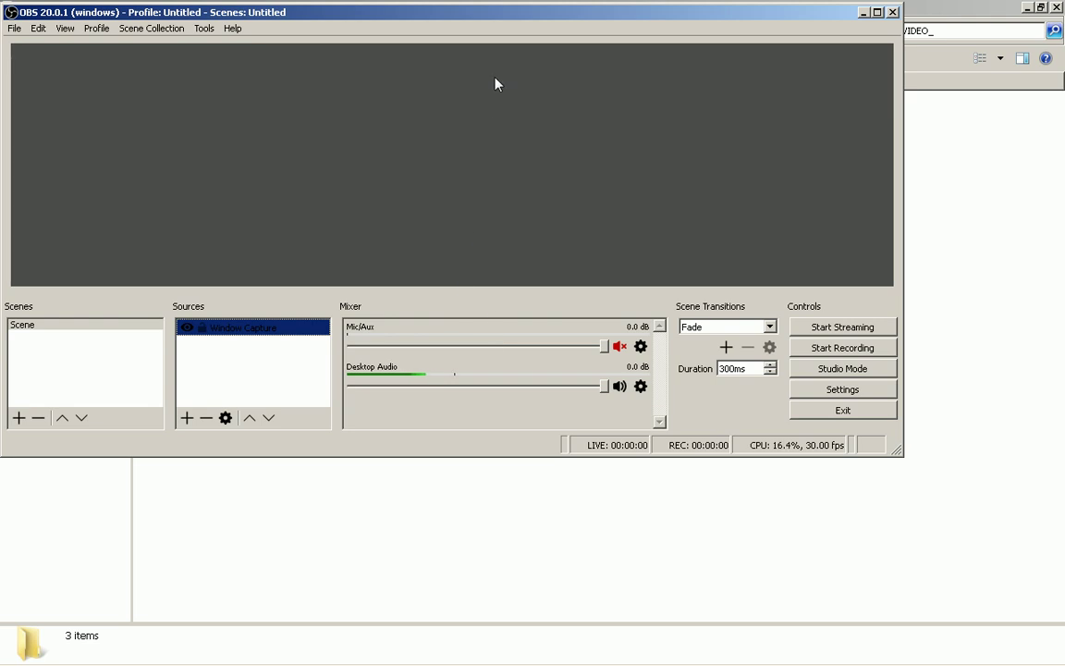
- Maximize OBS and make a short test recording while drawing selection rectangles in the F:\_VIDEO_ folder window
double_click(516, 16)
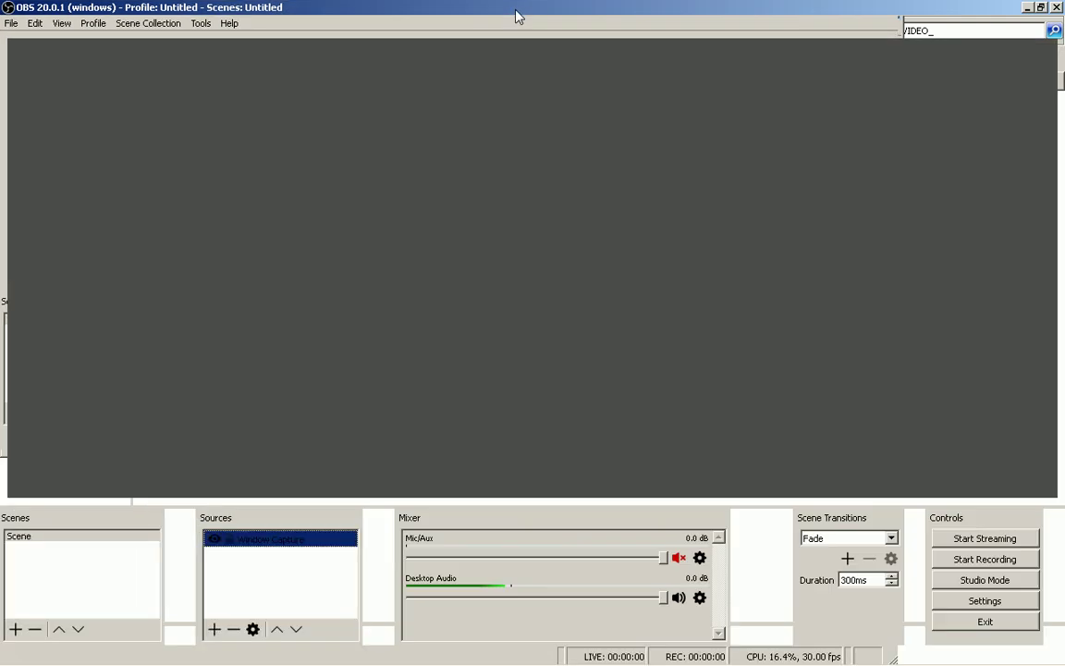
key(F9)
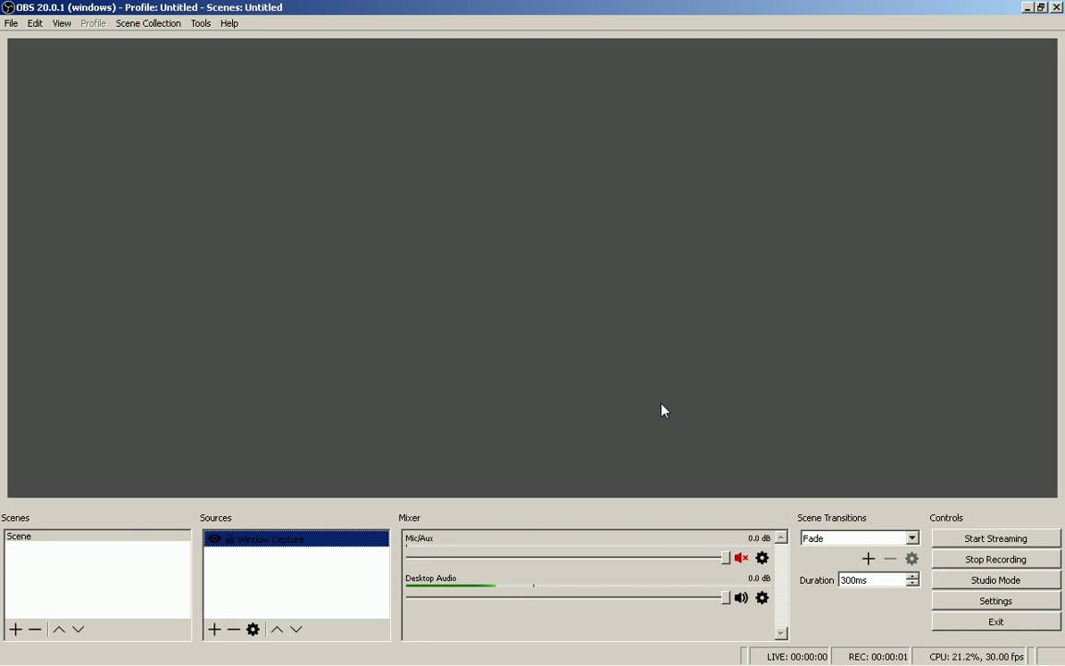
key(alt)
key(alt+Tab)
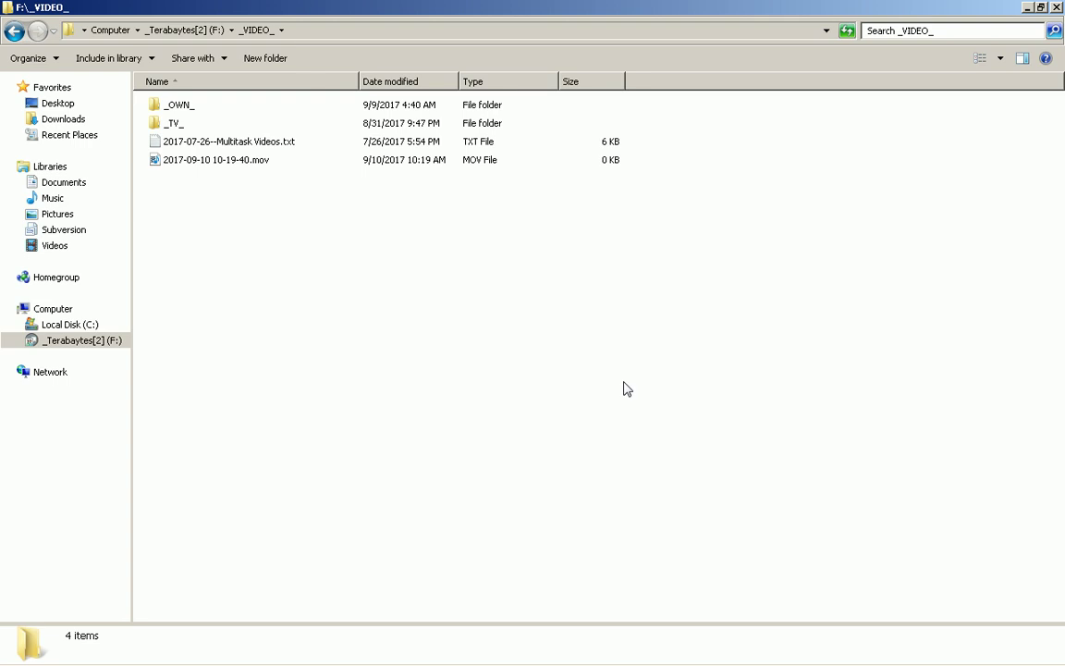
drag(751, 311, 803, 363)
drag(887, 357, 977, 266)
key(alt+Tab)
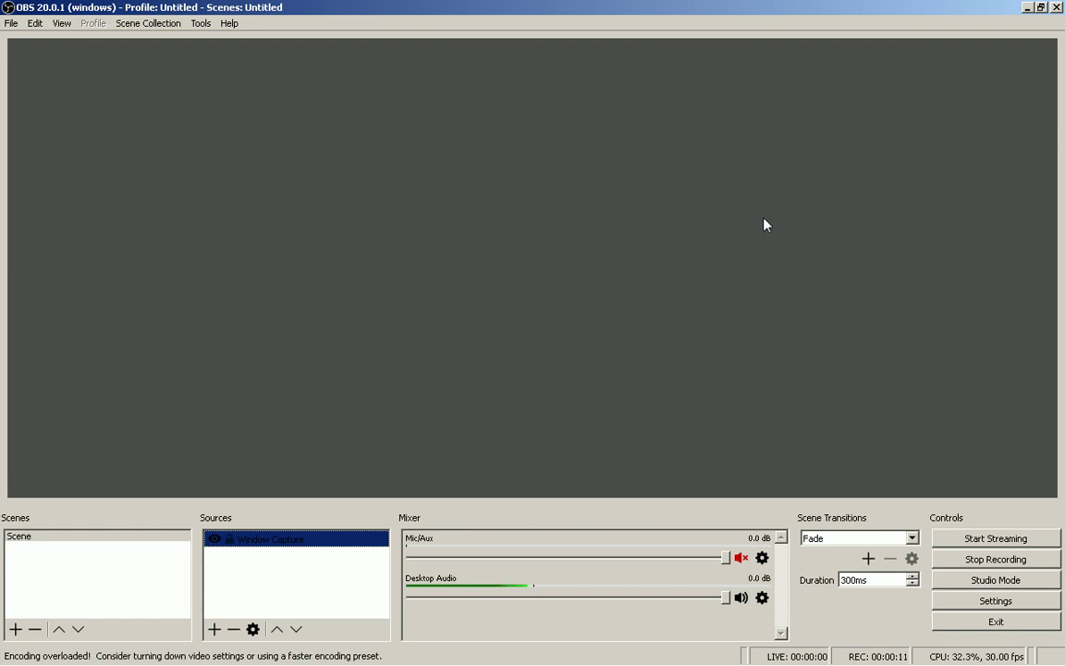
key(F10)
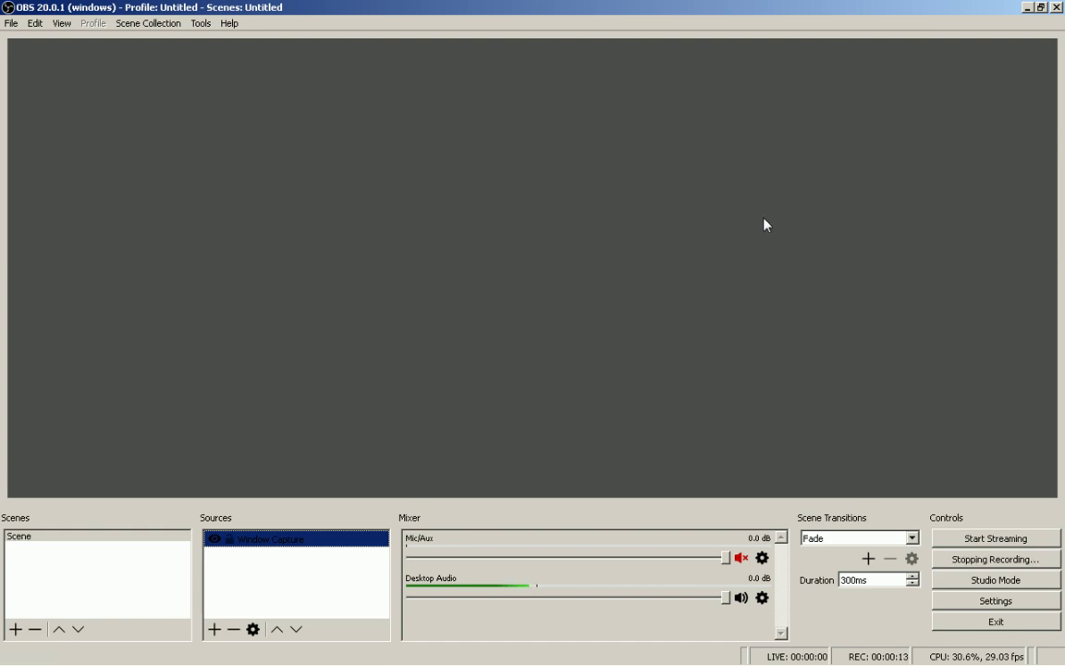
- Play the new test recording from the F:\_VIDEO_ folder full screen in VLC, review it, and close the player
key(alt+Tab)
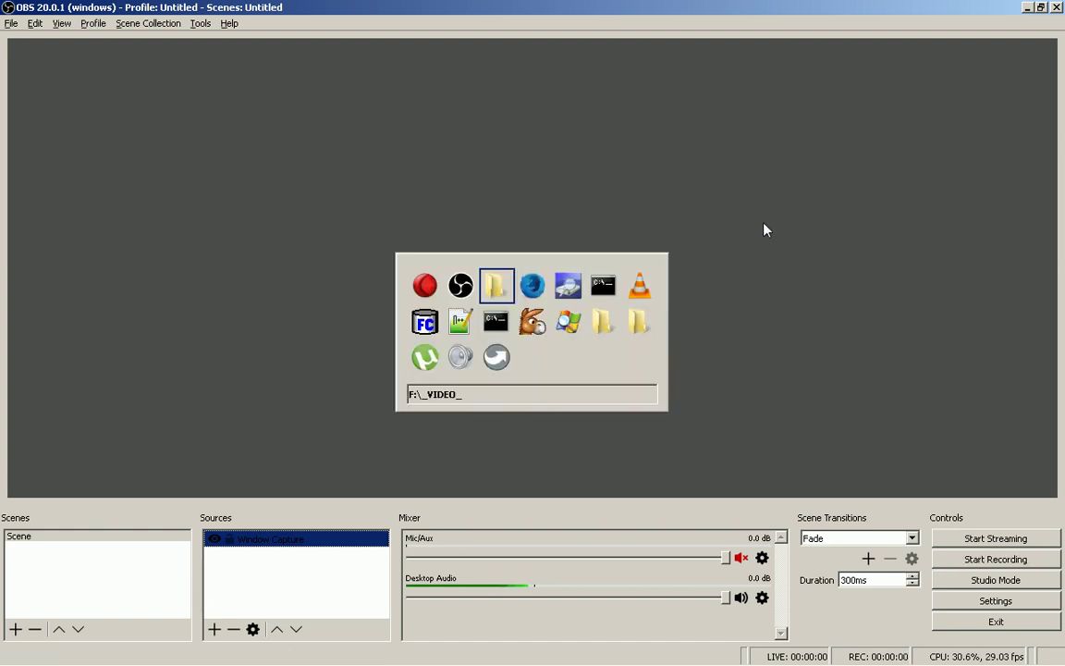
key(End)
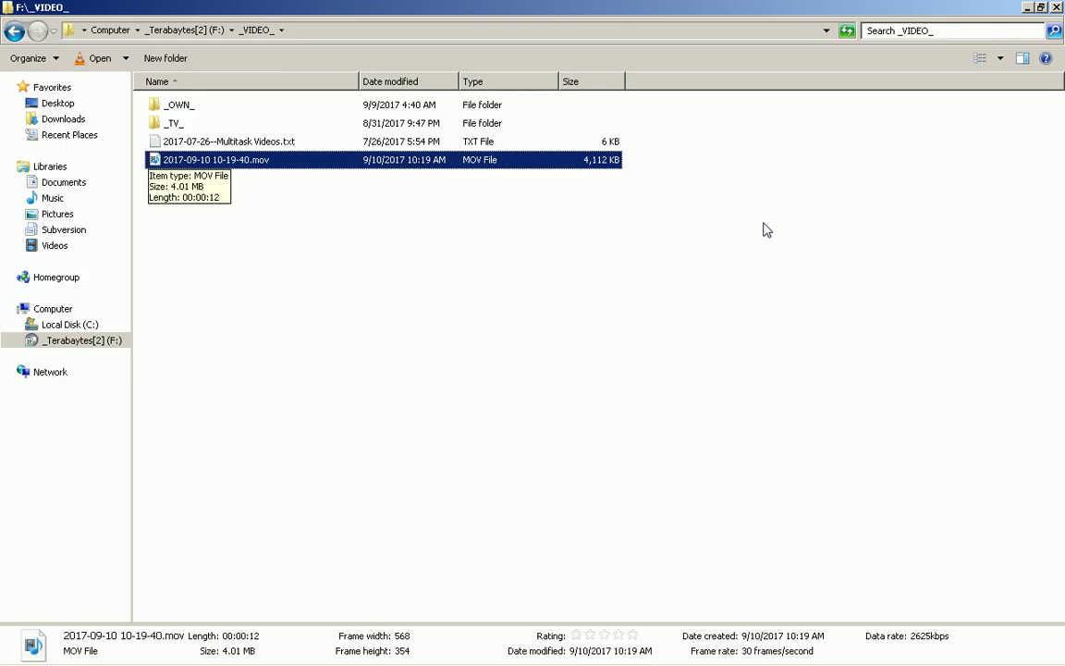
key(Return)
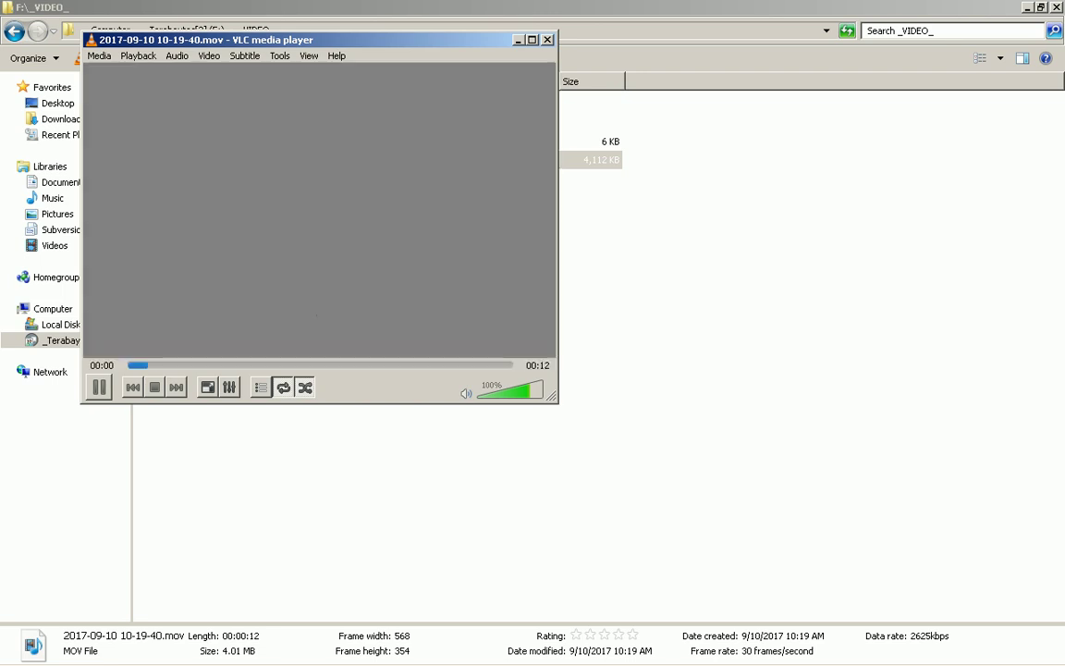
key(f)
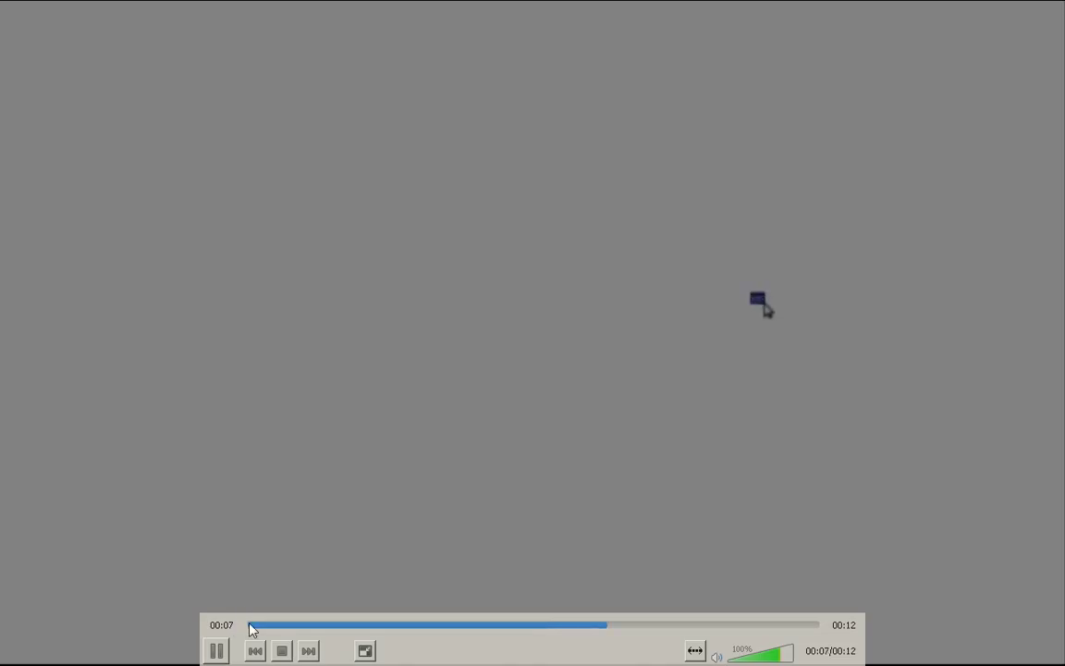
click(254, 627)
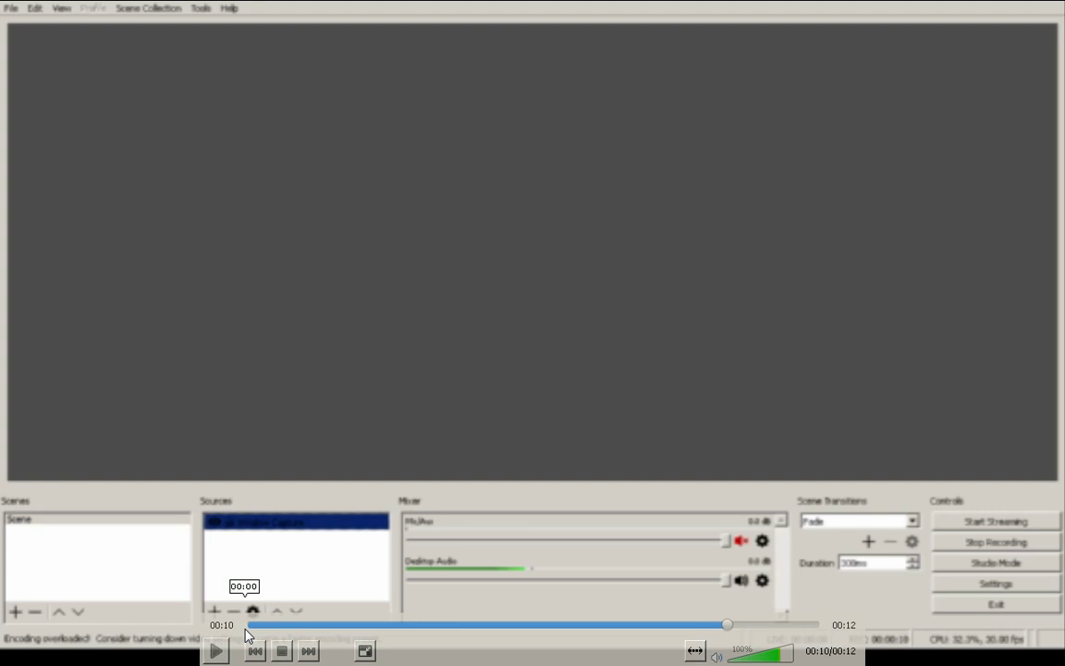
key(Escape)
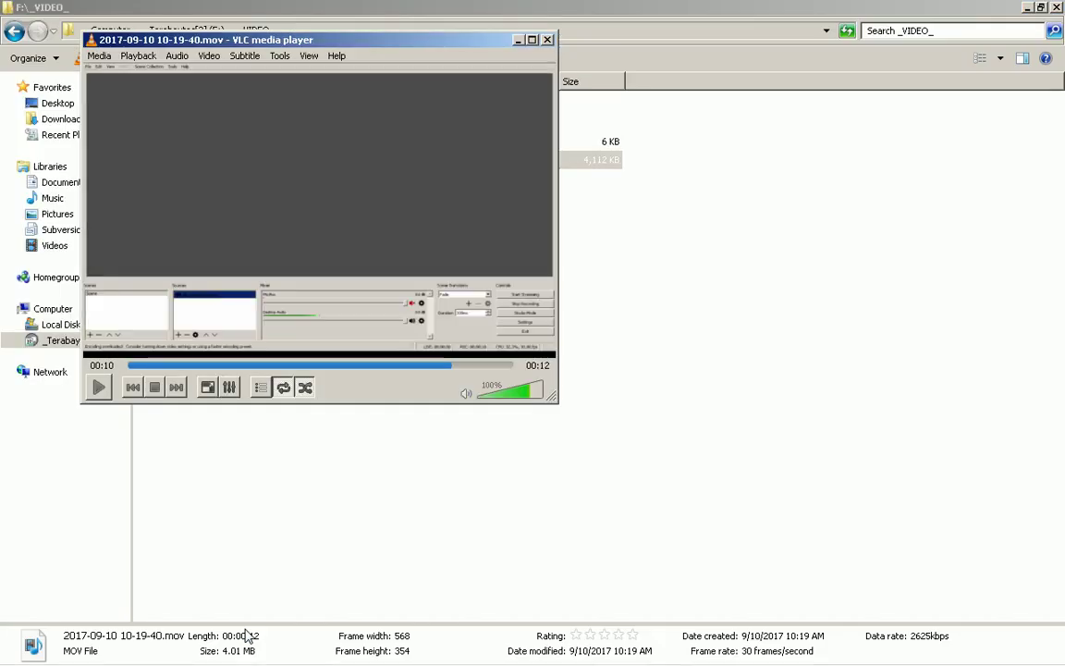
key(ctrl+q)
- Permanently delete the test recording from the F:\_VIDEO_ folder and return to OBS
key(alt+Tab)
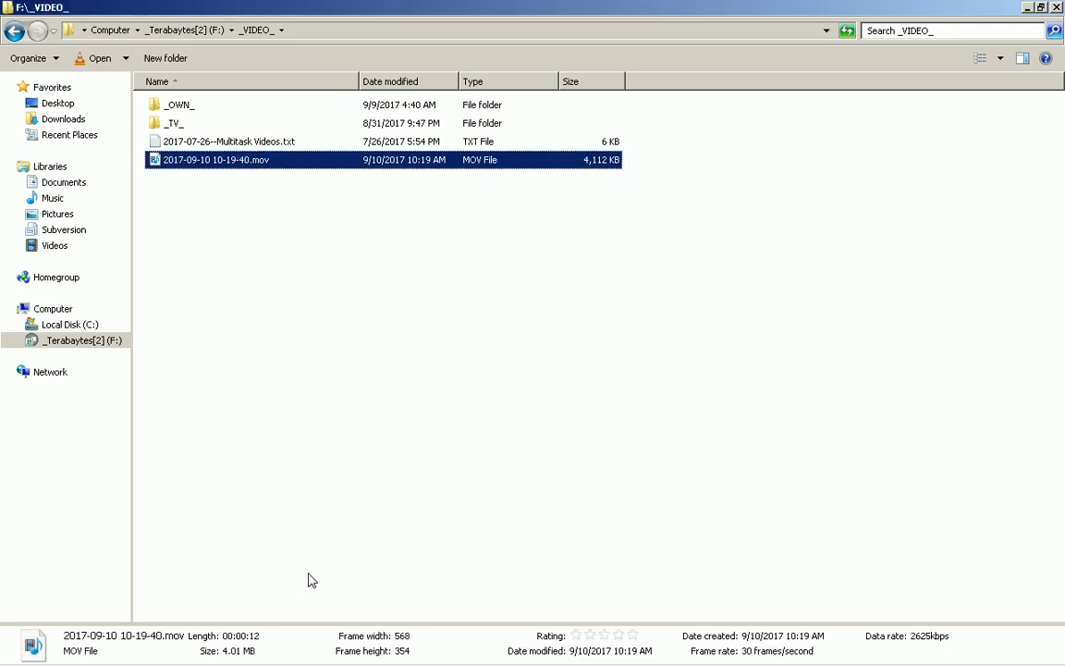
key(shift+Delete)
key(Return)
key(alt+Tab)
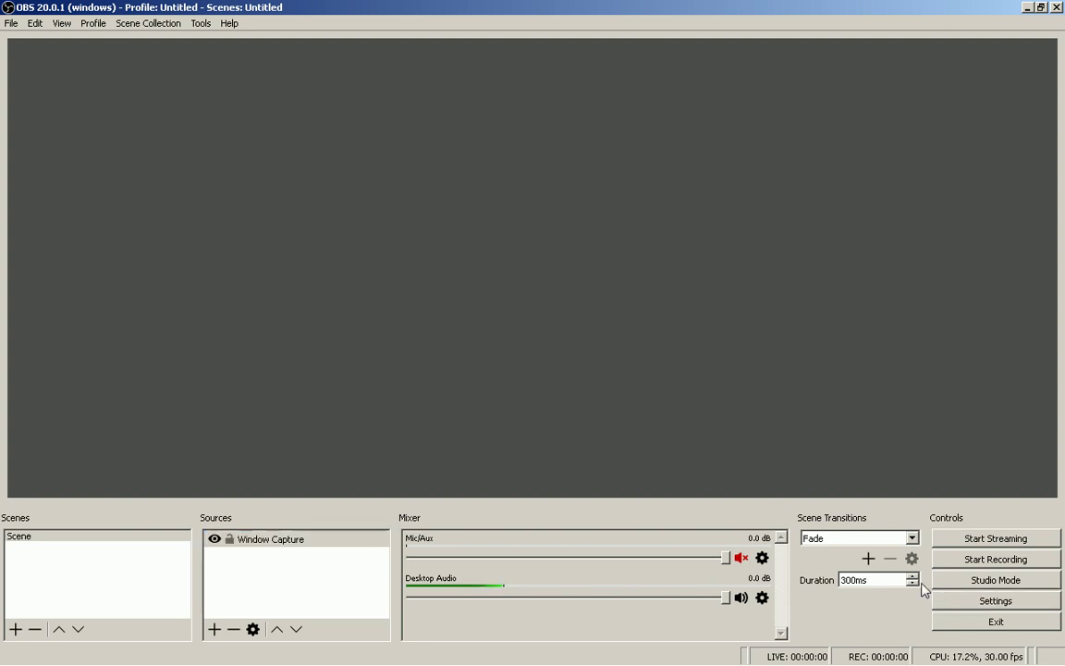
- Set the streaming Video Bitrate to 16384 in the output settings and check the encoder choice
click(958, 605)
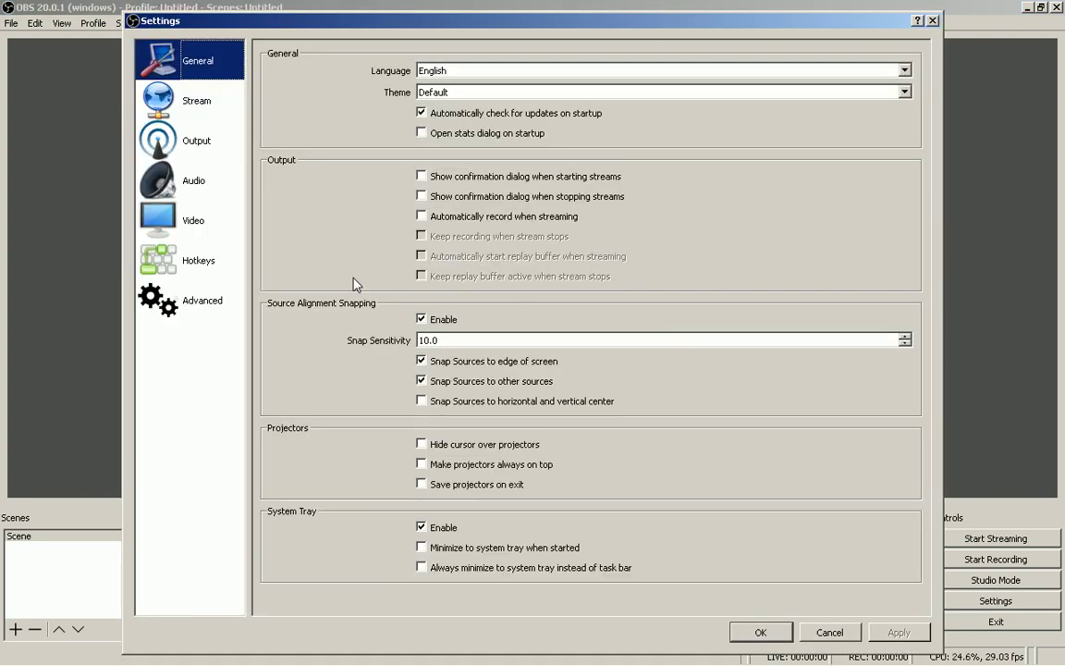
click(165, 95)
click(216, 148)
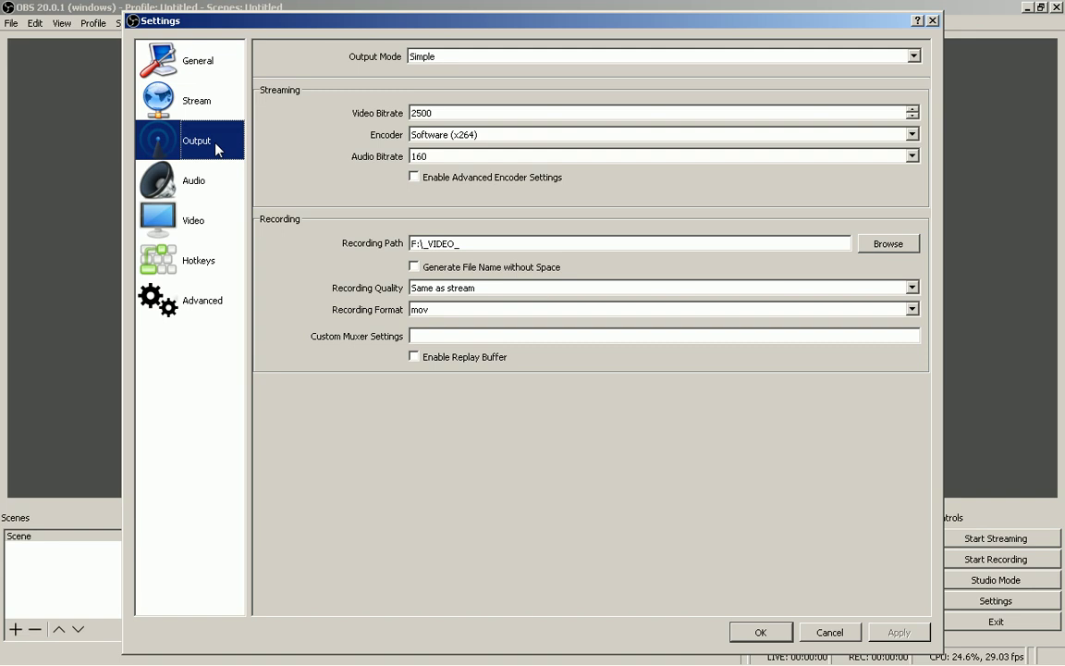
click(445, 113)
double_click(445, 113)
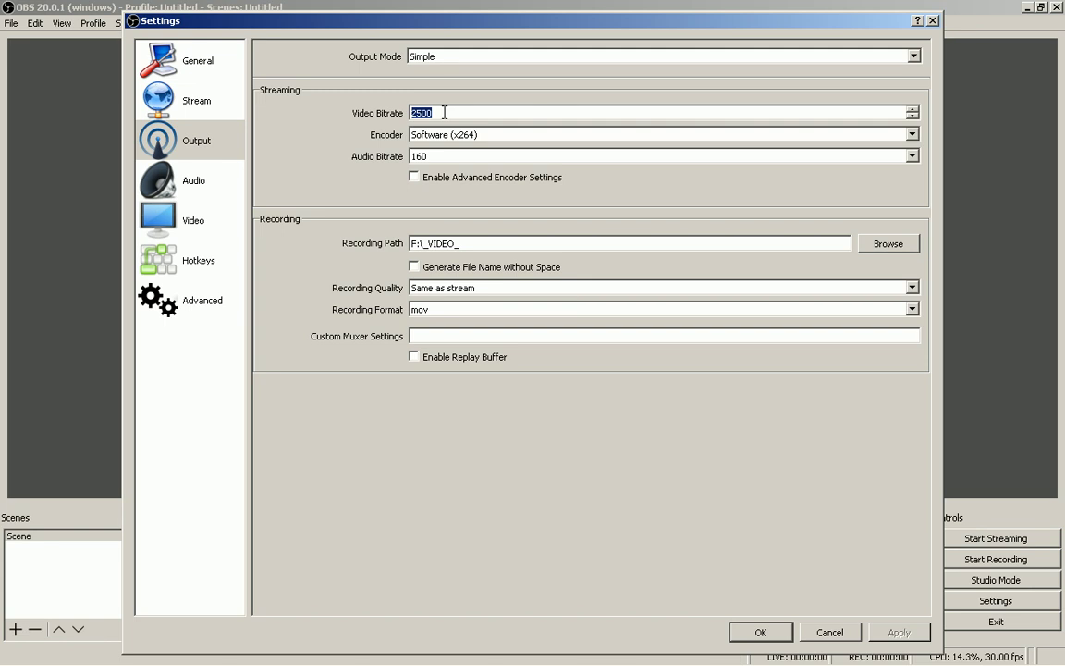
text(16384)
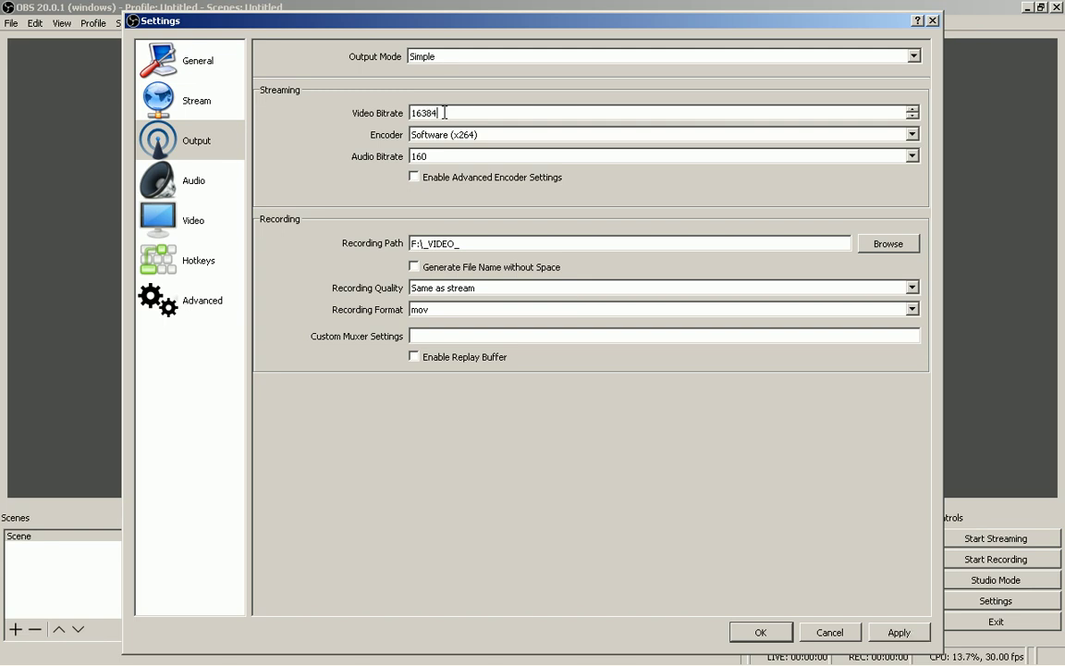
click(446, 143)
click(445, 141)
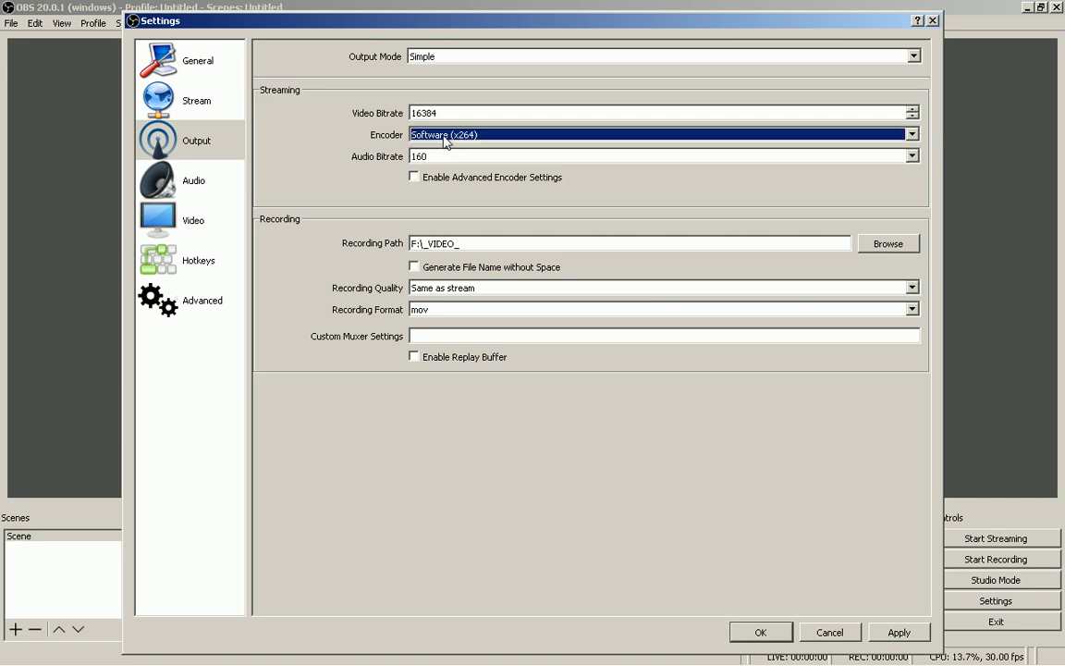
- Switch the Output Mode to Advanced and set the custom FFmpeg recording's Video Bitrate to 4096
click(468, 58)
click(468, 81)
click(486, 152)
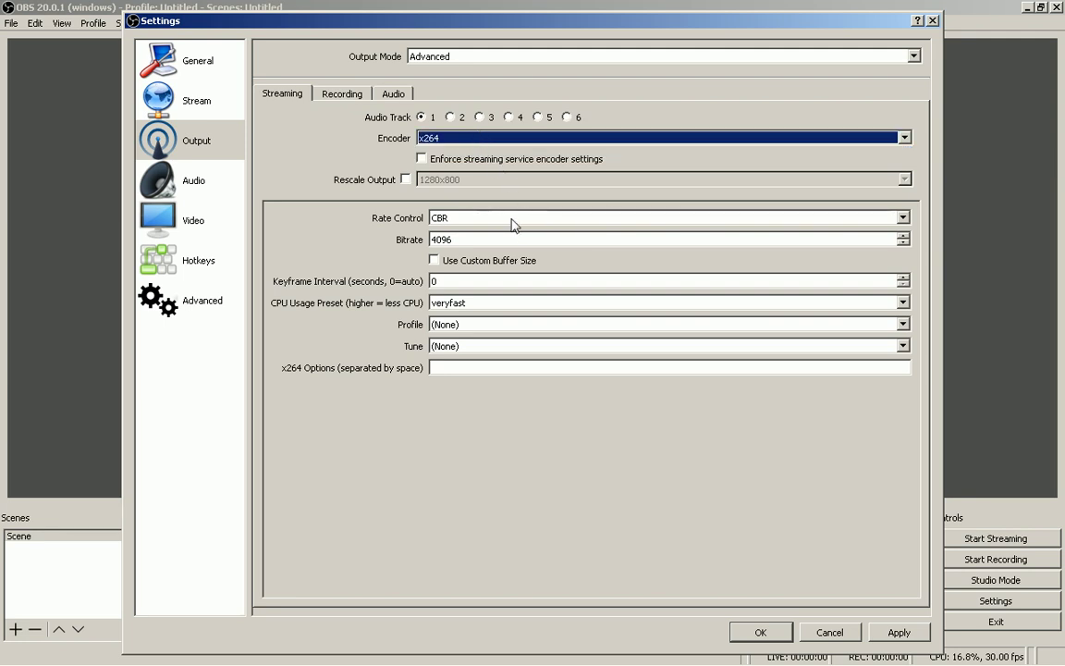
click(336, 99)
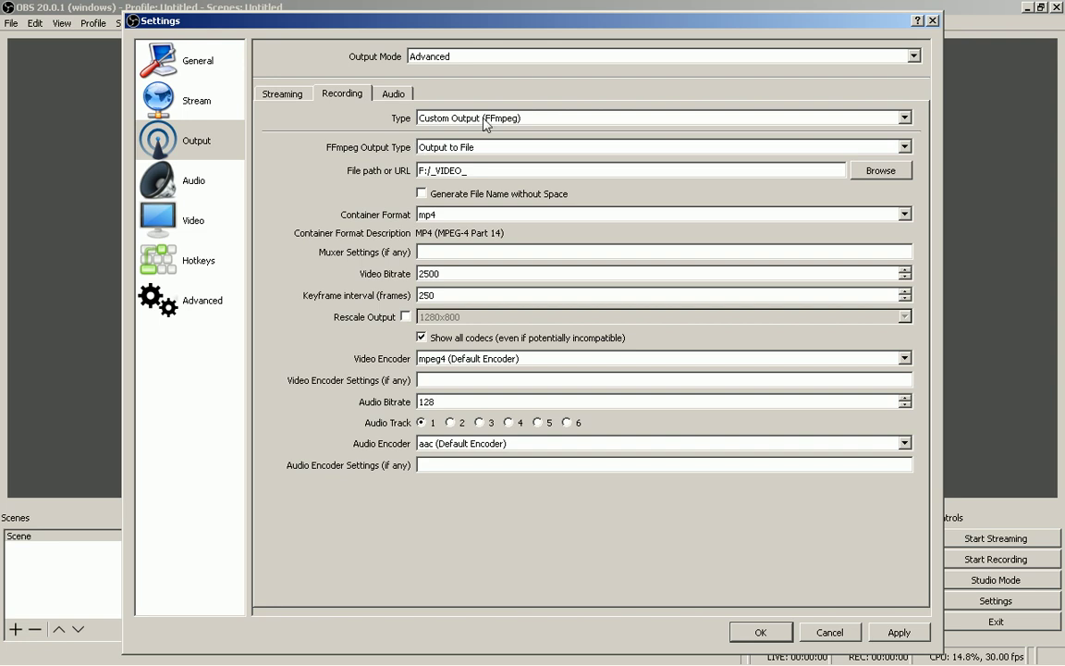
drag(456, 274, 398, 278)
text(4096)
- Check the streaming encoder and the FFmpeg Output Type choices, and save the output settings
click(398, 97)
click(275, 94)
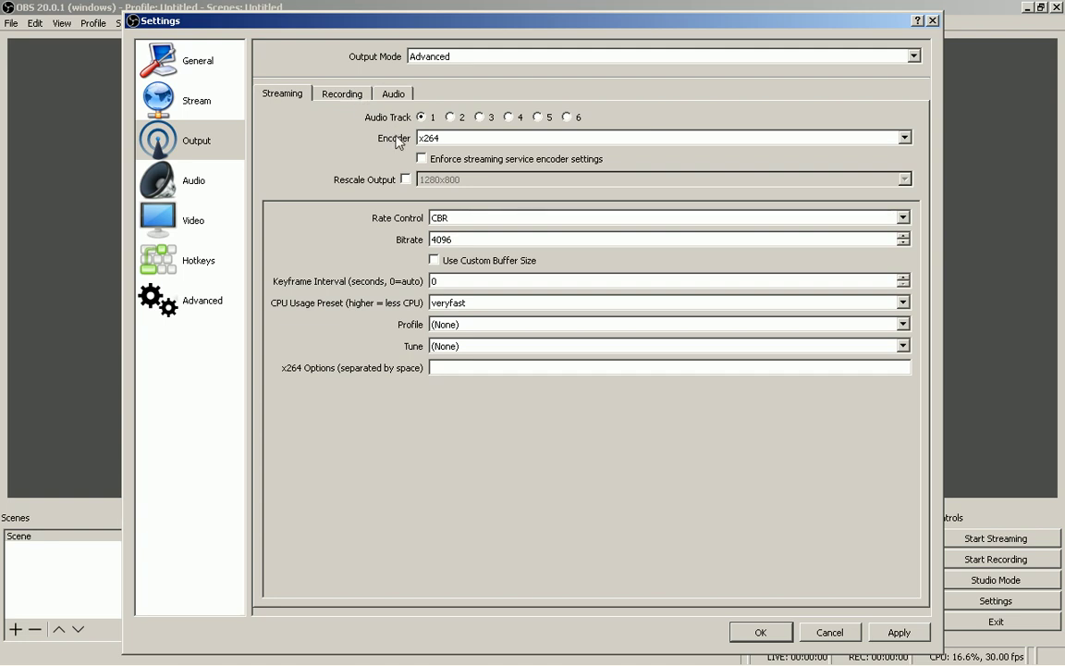
click(512, 138)
click(514, 141)
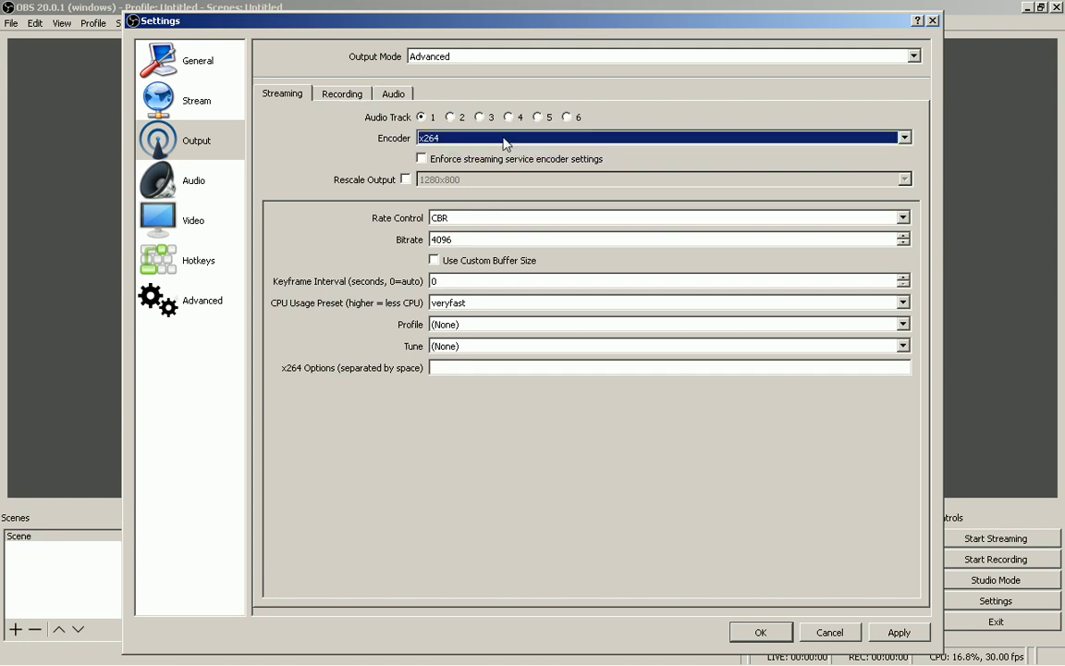
click(327, 97)
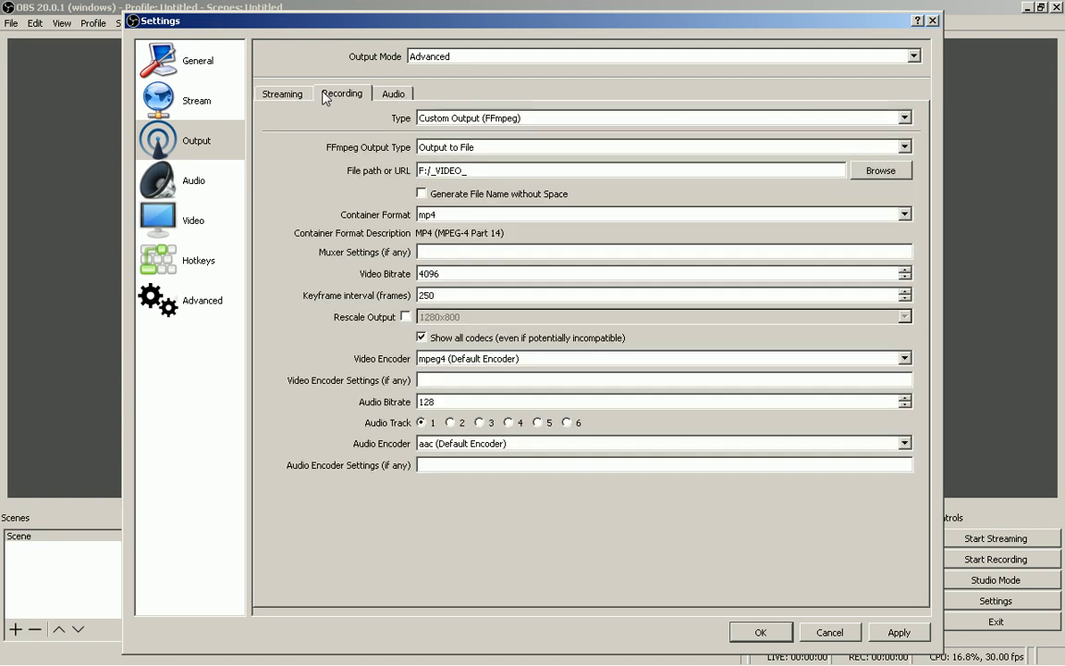
click(474, 150)
click(474, 153)
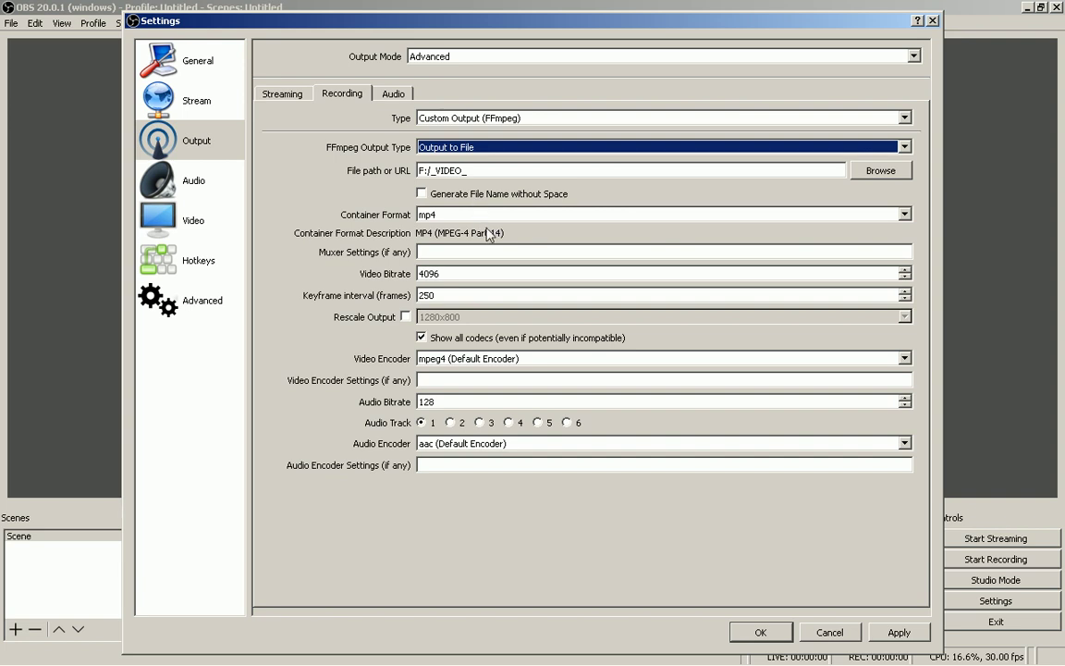
click(764, 634)
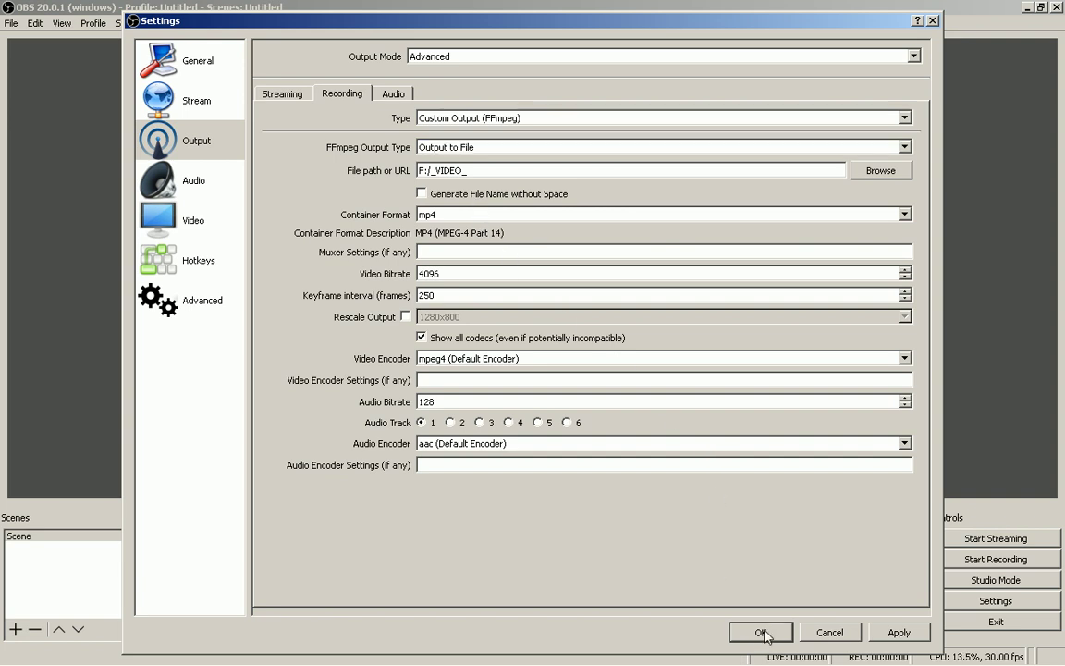
- Make a short test recording while switching to CrystalDiskInfo and viewing drive F:, and stop it in OBS
key(alt+space)
key(Return)
key(alt+Tab)
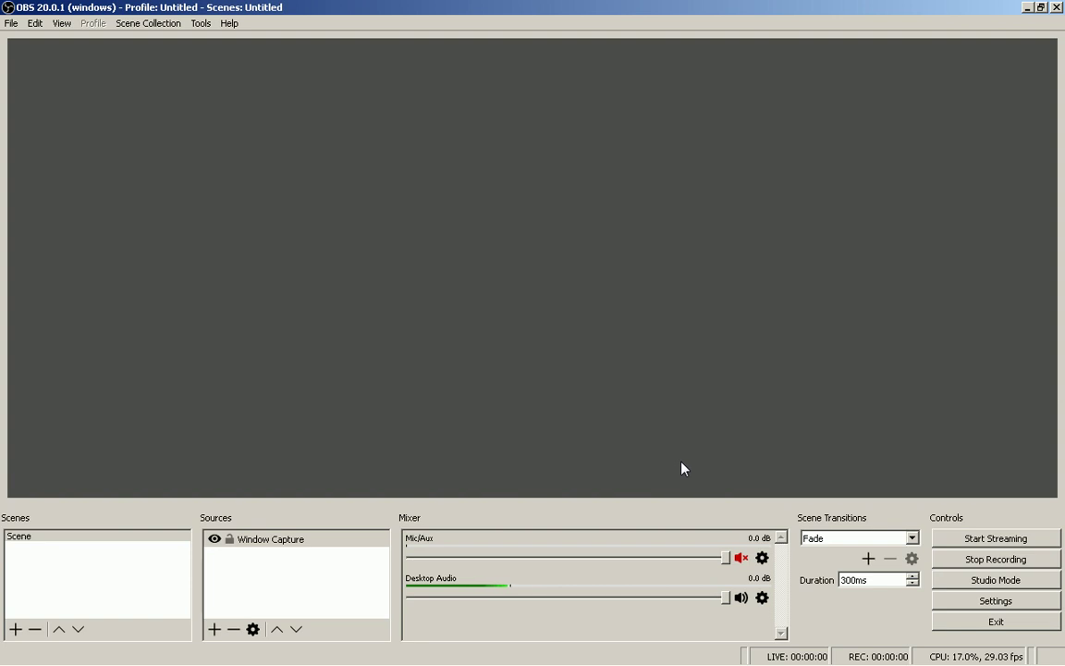
key(alt+space)
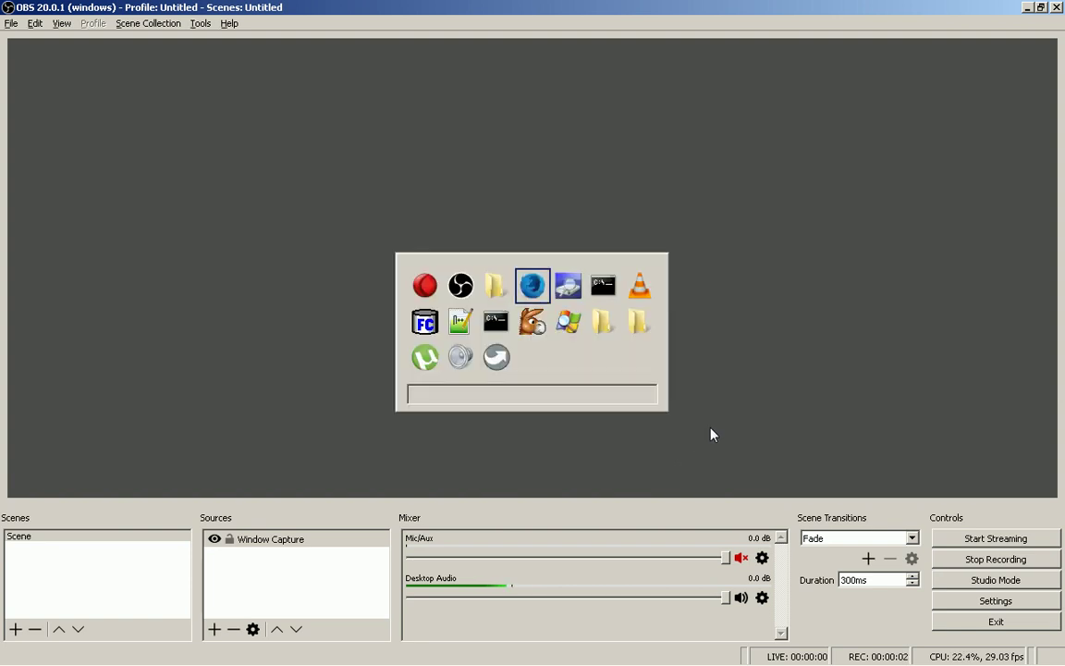
key(Left)
key(Return)
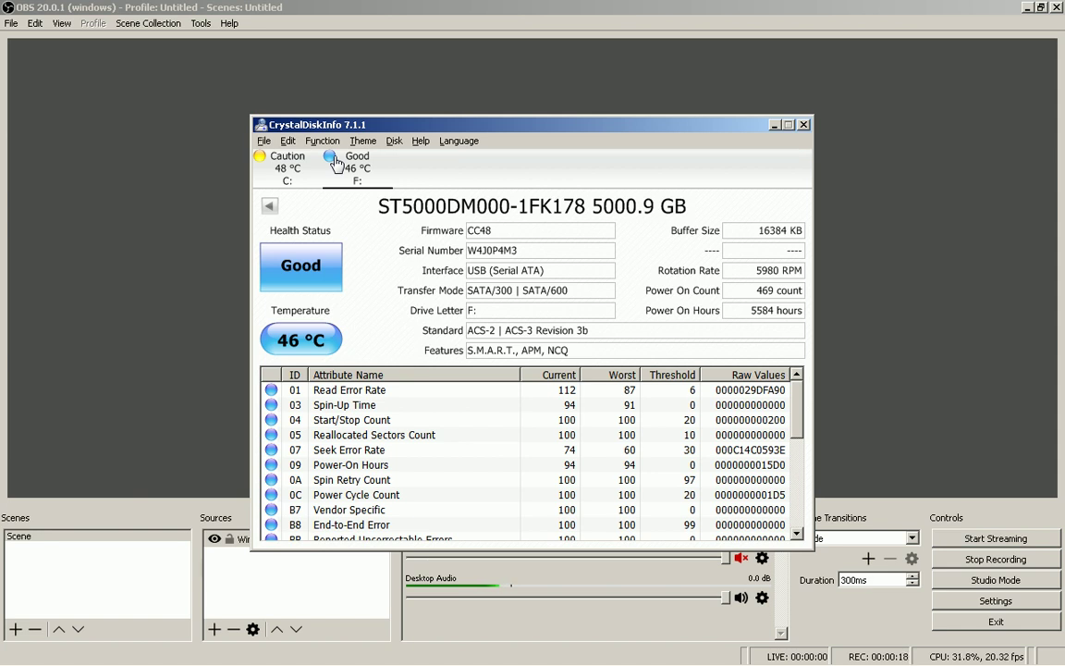
click(423, 93)
key(ctrl+F10)
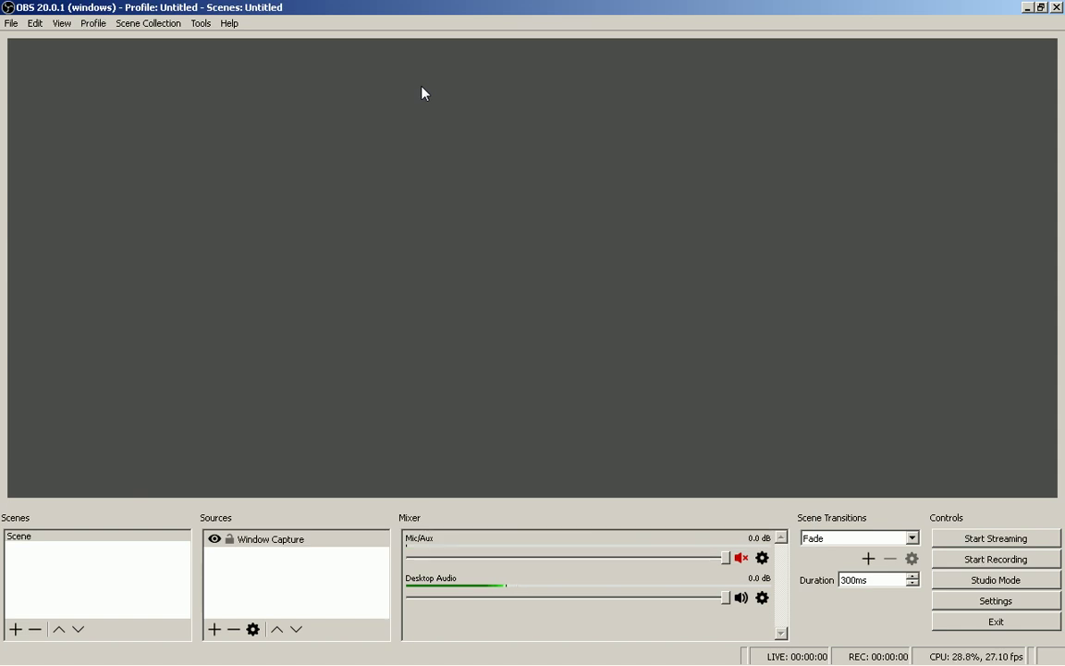
key(alt+Tab)
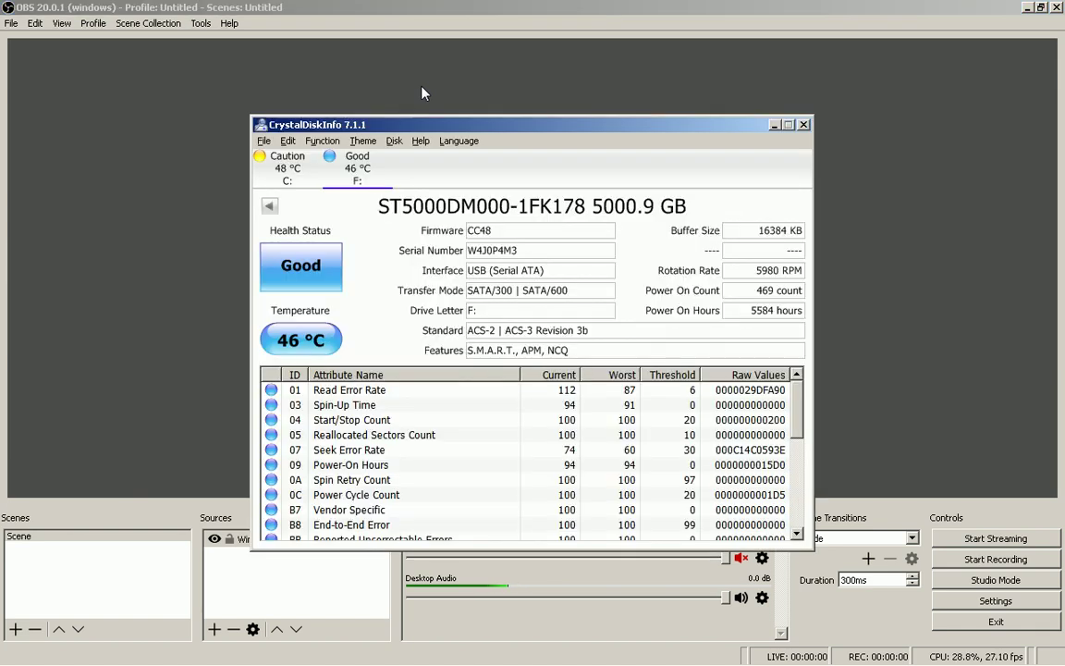
key(alt+Tab)
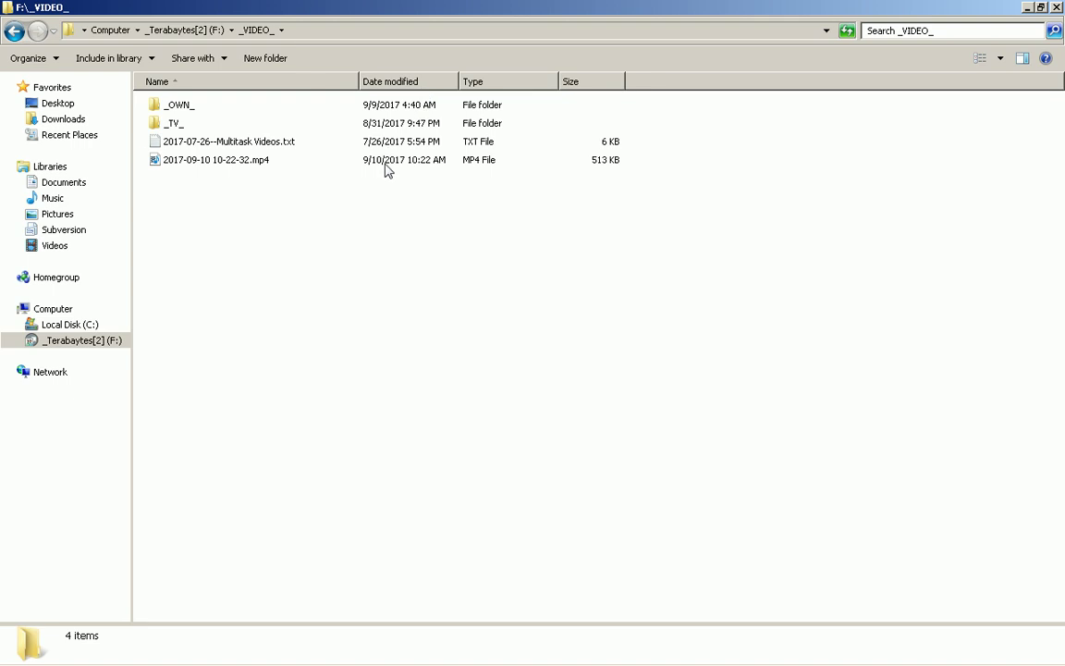
click(387, 164)
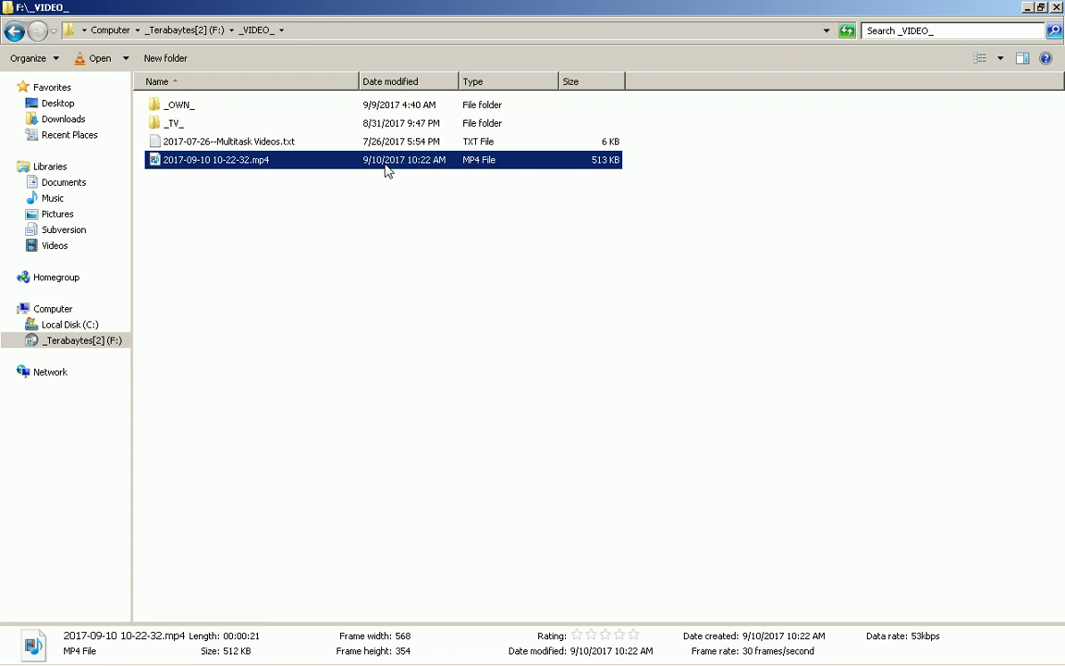
- Set the Output (Scaled) Resolution to 1280x800 in the OBS video settings and save it
key(alt+Tab)
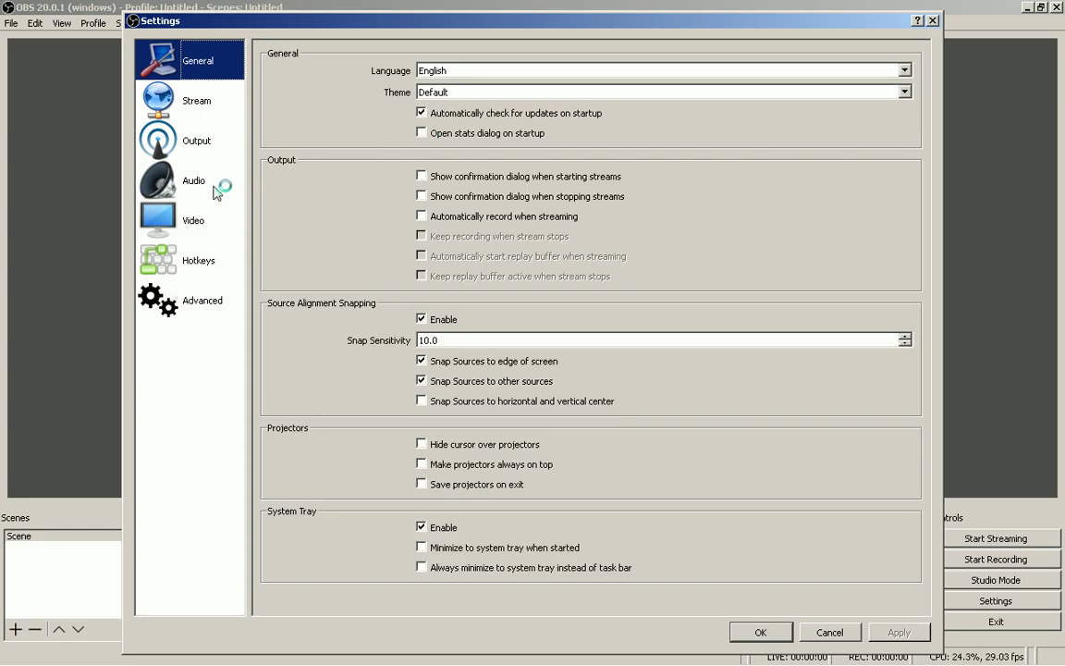
click(185, 215)
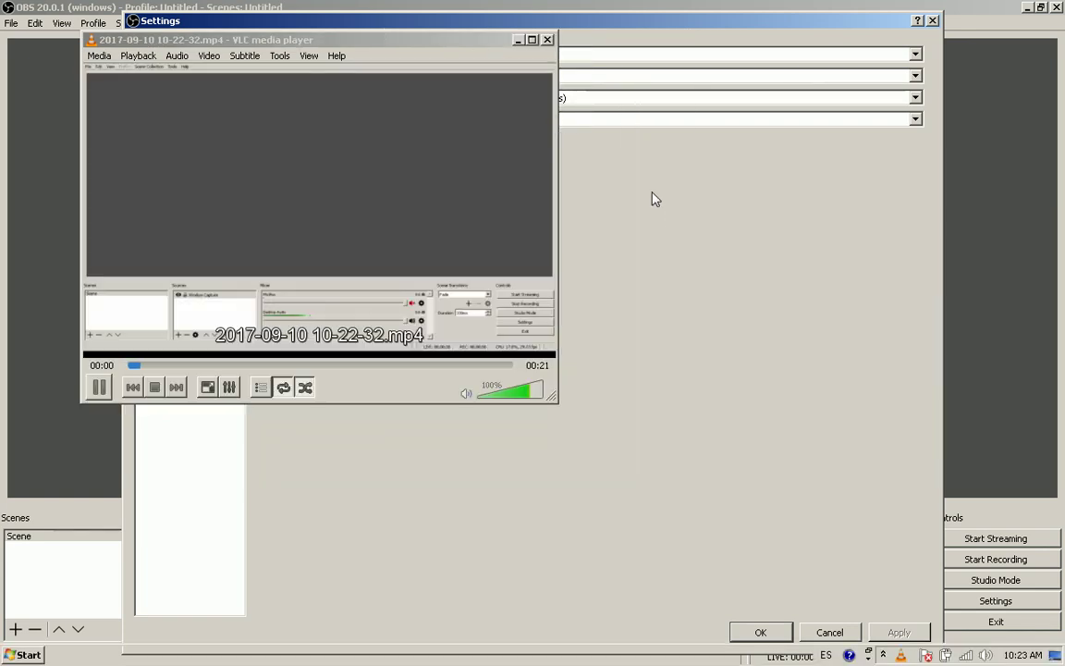
click(479, 123)
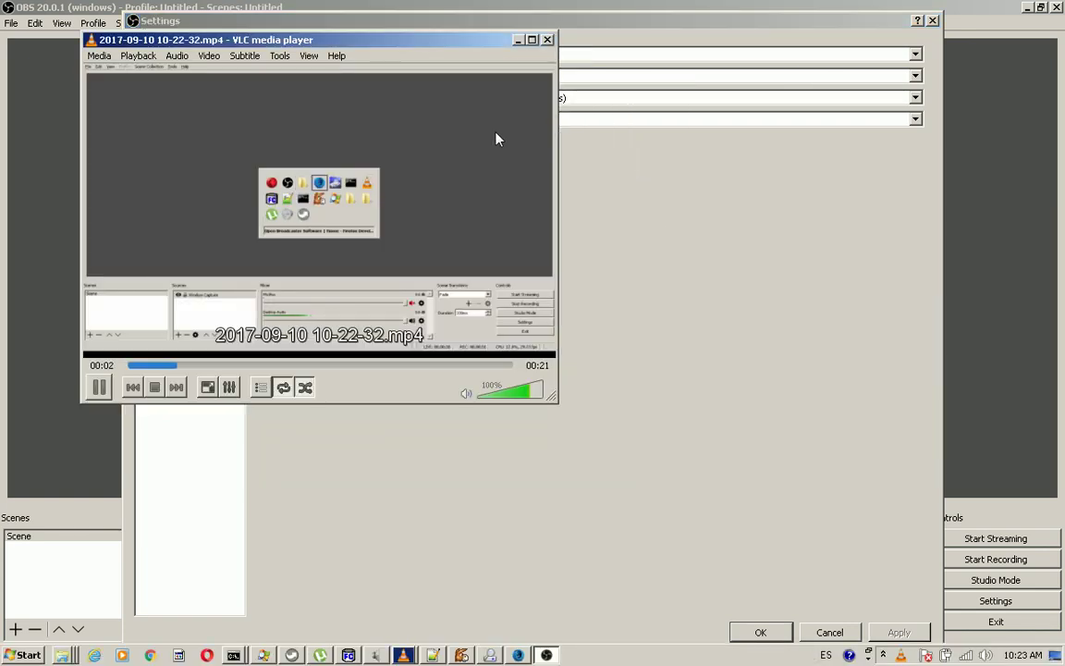
key(ctrl+q)
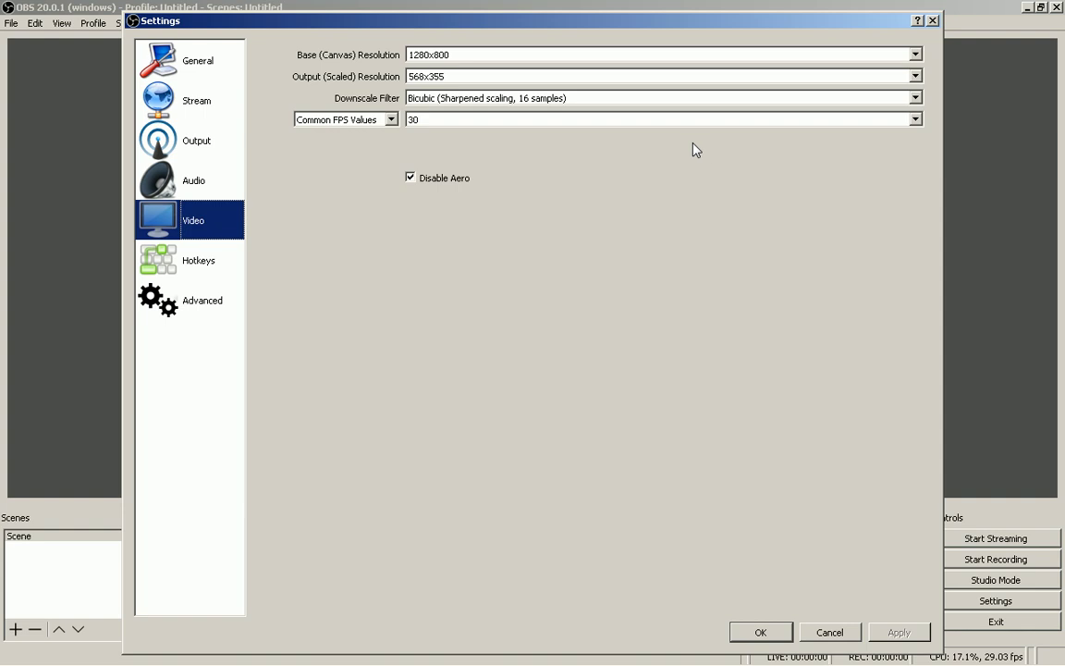
click(497, 82)
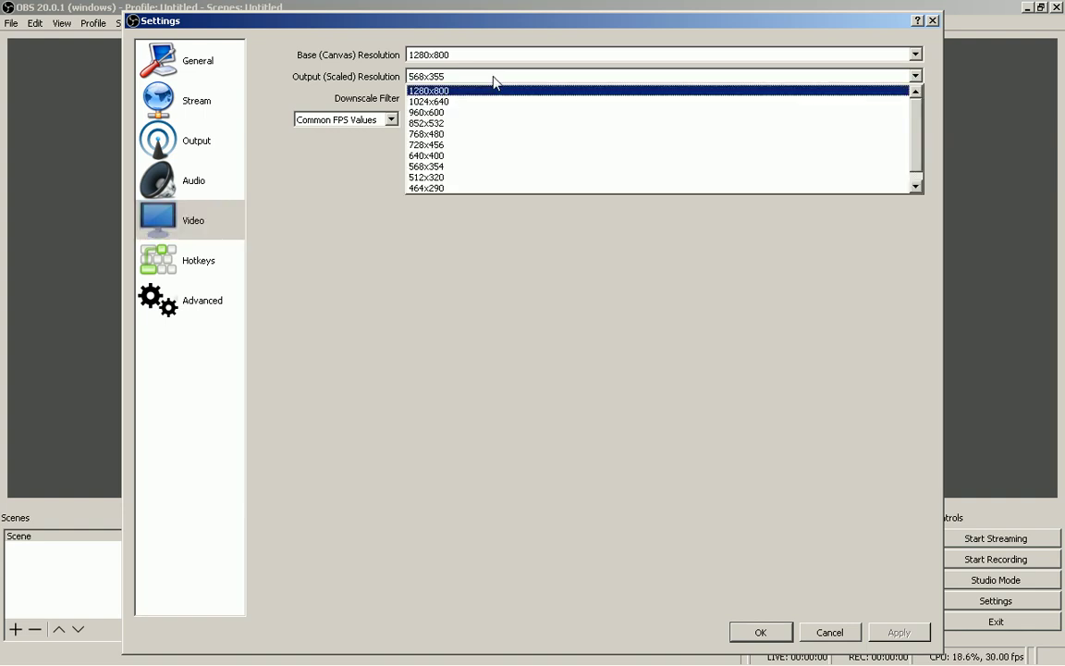
key(Return)
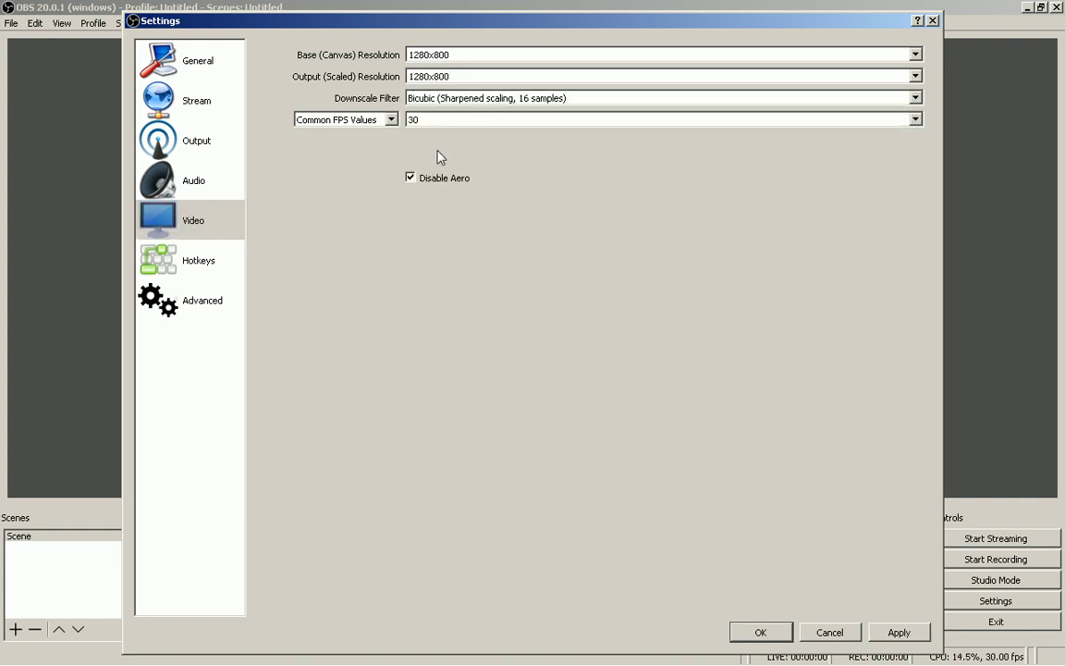
click(766, 629)
- Watch the test recording full screen in VLC to judge its sharpness, and return to OBS
key(alt+Tab)
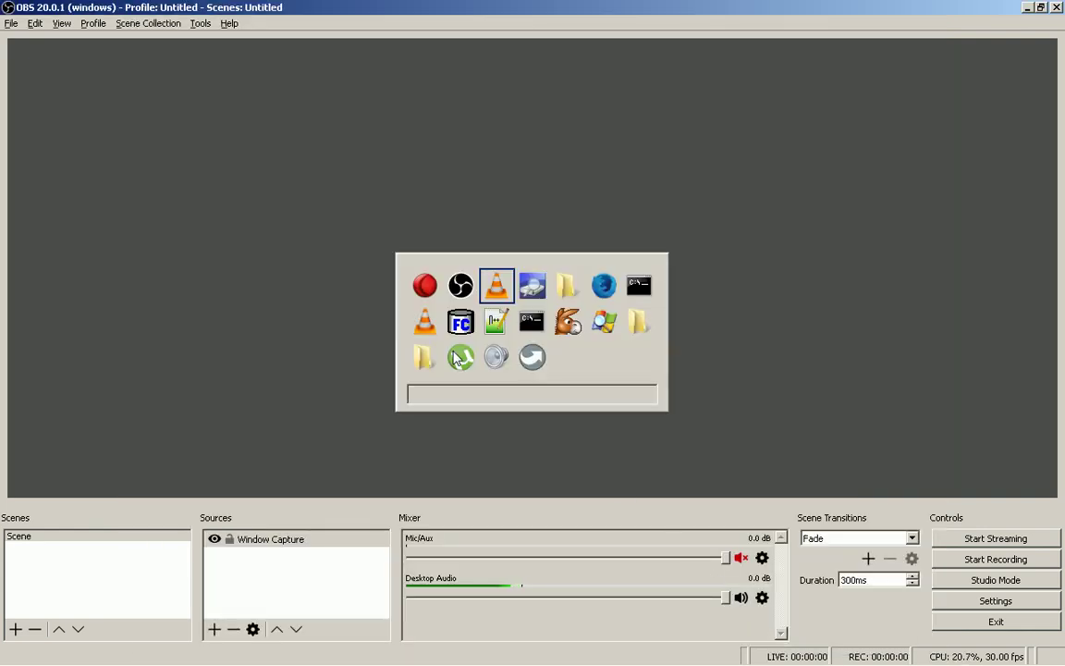
double_click(454, 357)
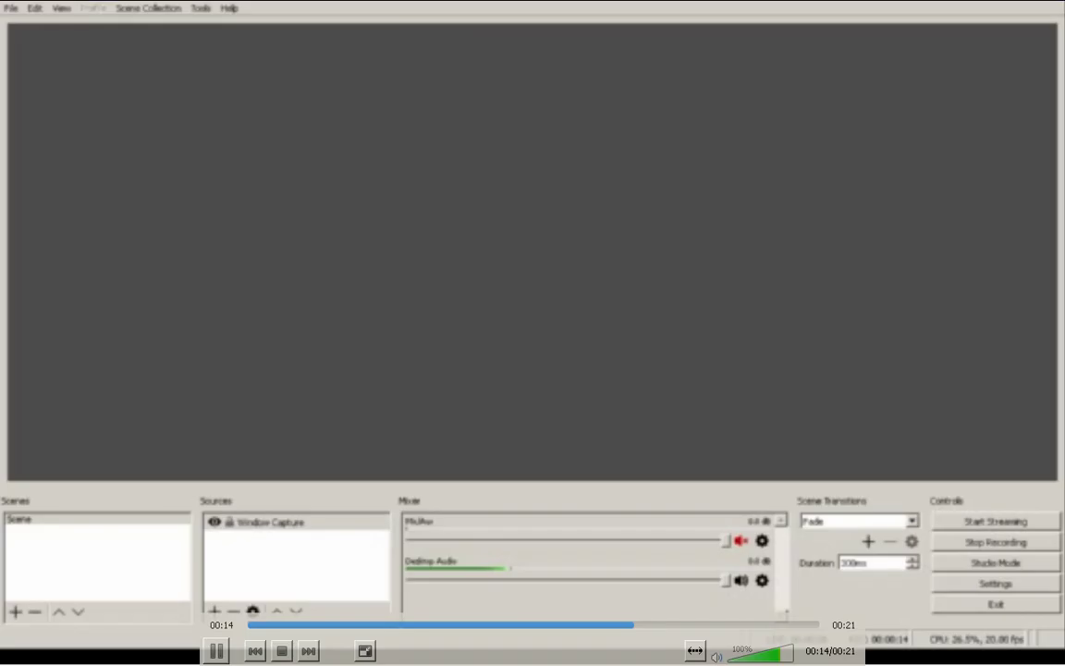
double_click(454, 358)
key(alt+Tab)
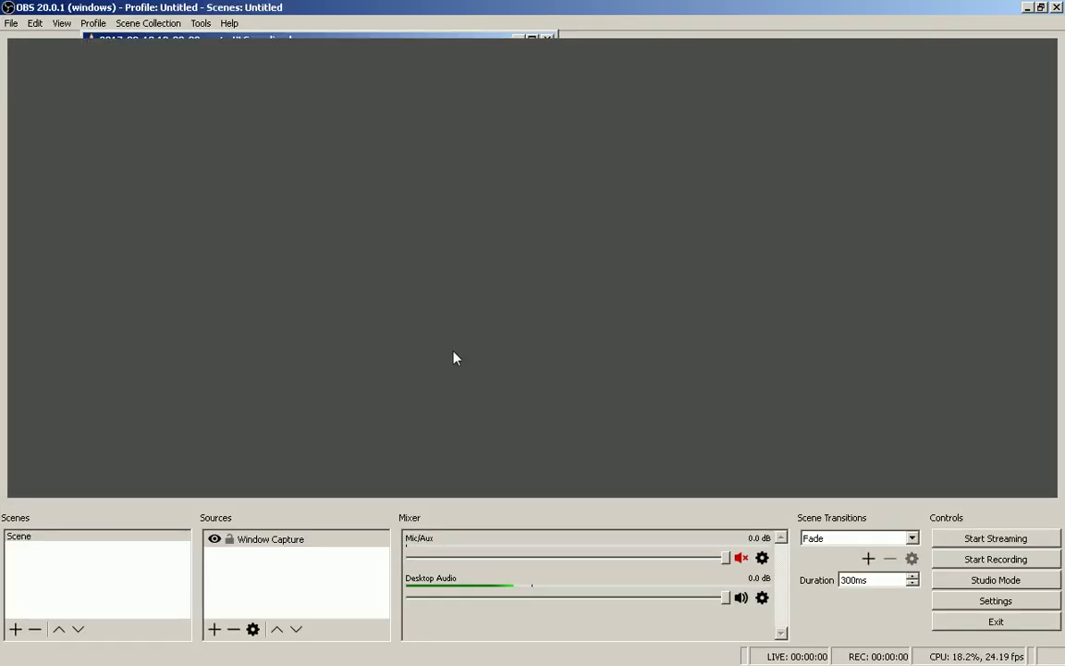
key(alt+Tab)
key(alt+Tab)
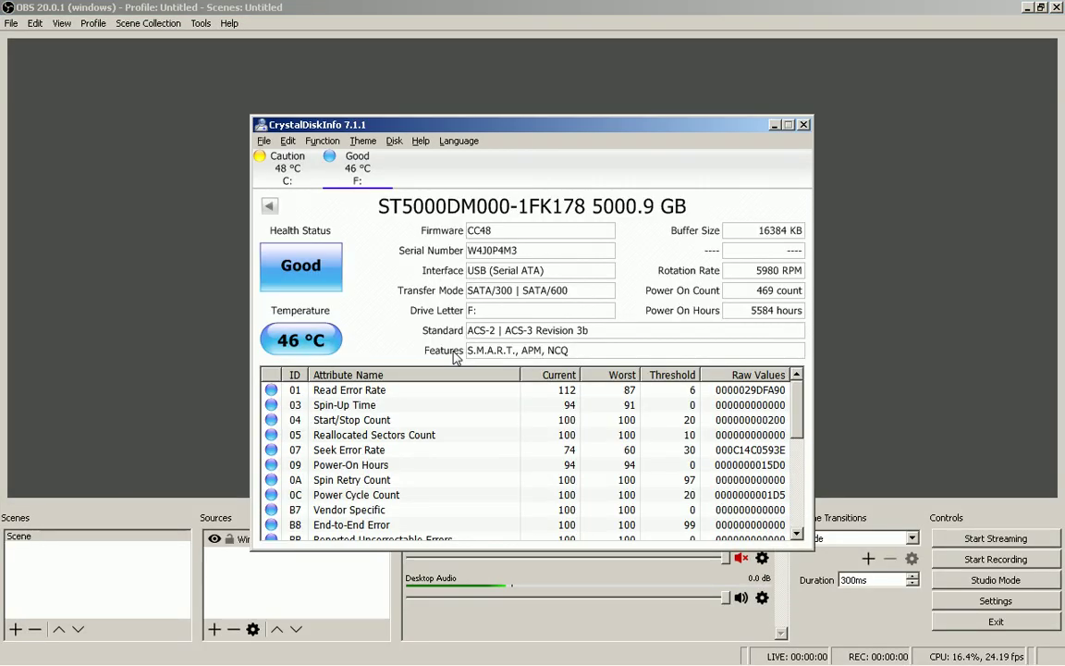
key(alt+Tab)
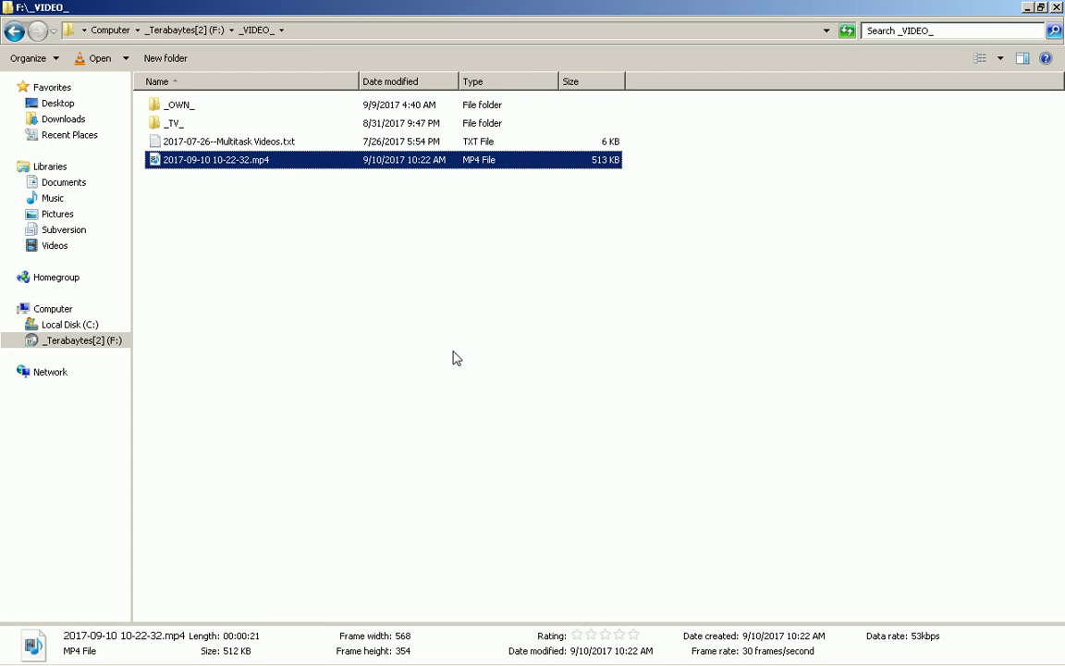
key(shift+Delete)
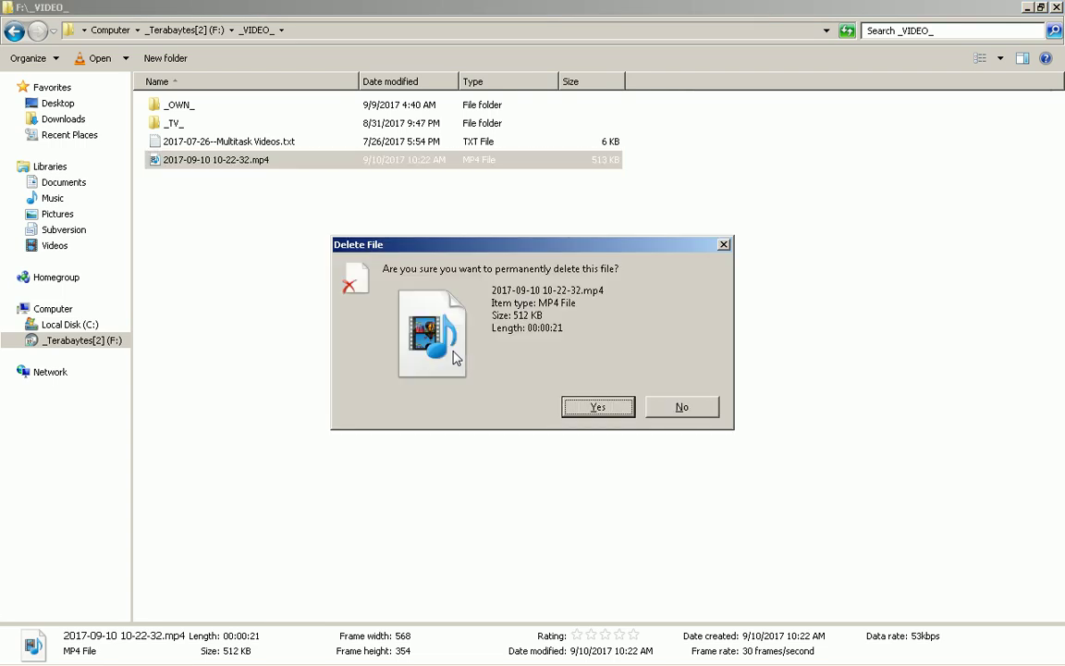
key(Return)
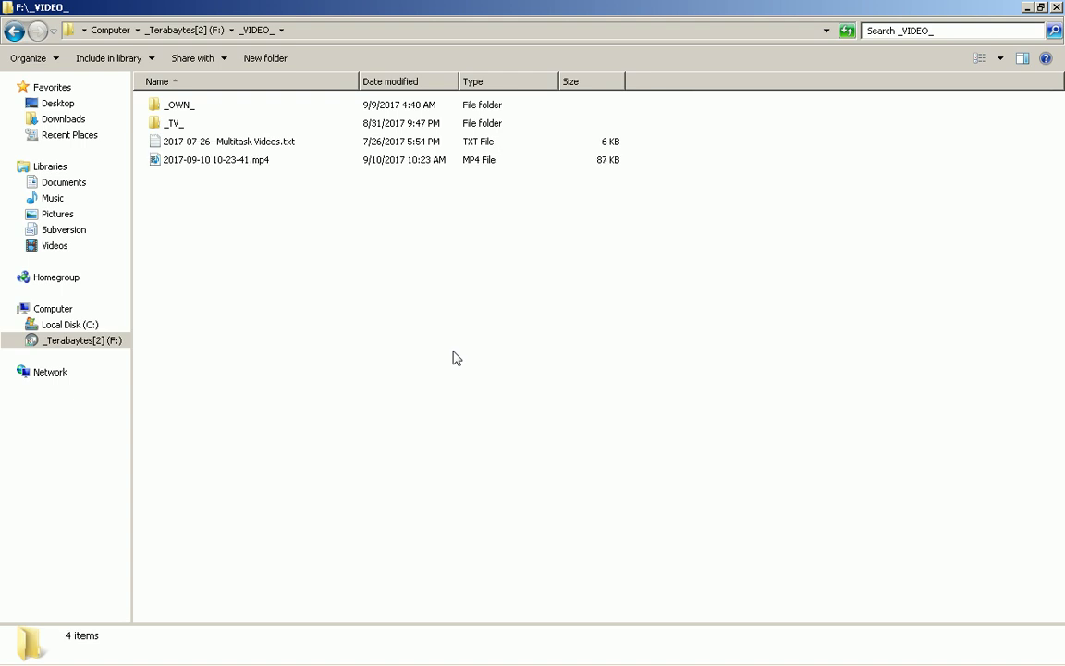
- Record a new test while viewing the forum's Who is online page in Firefox, return to OBS and dismiss the open dialog
key(alt+Tab)
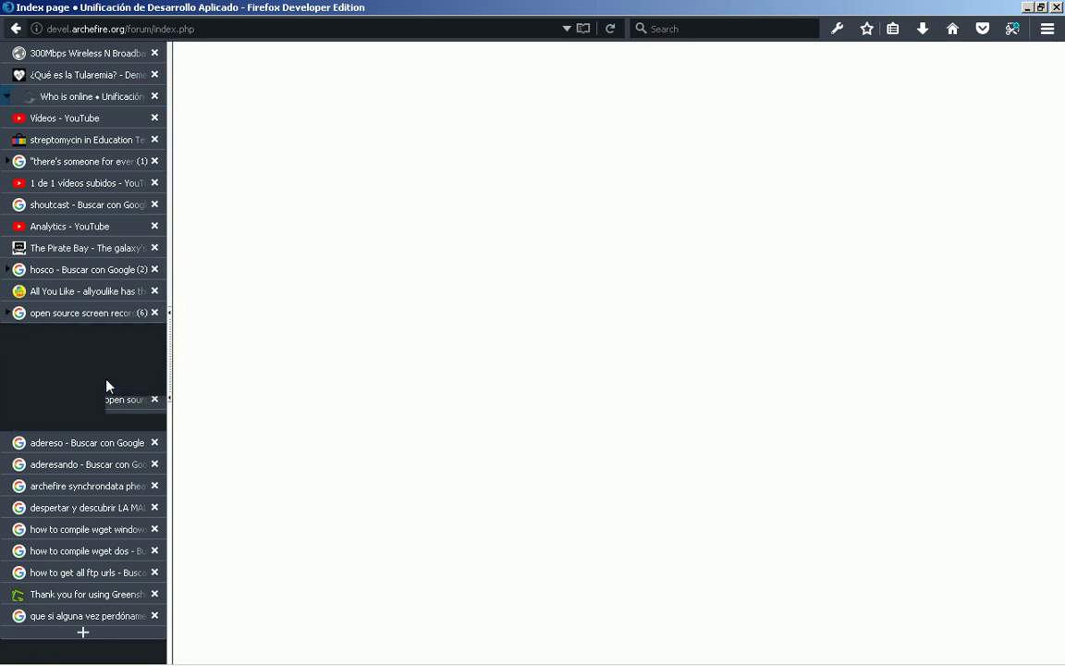
drag(106, 386, 107, 380)
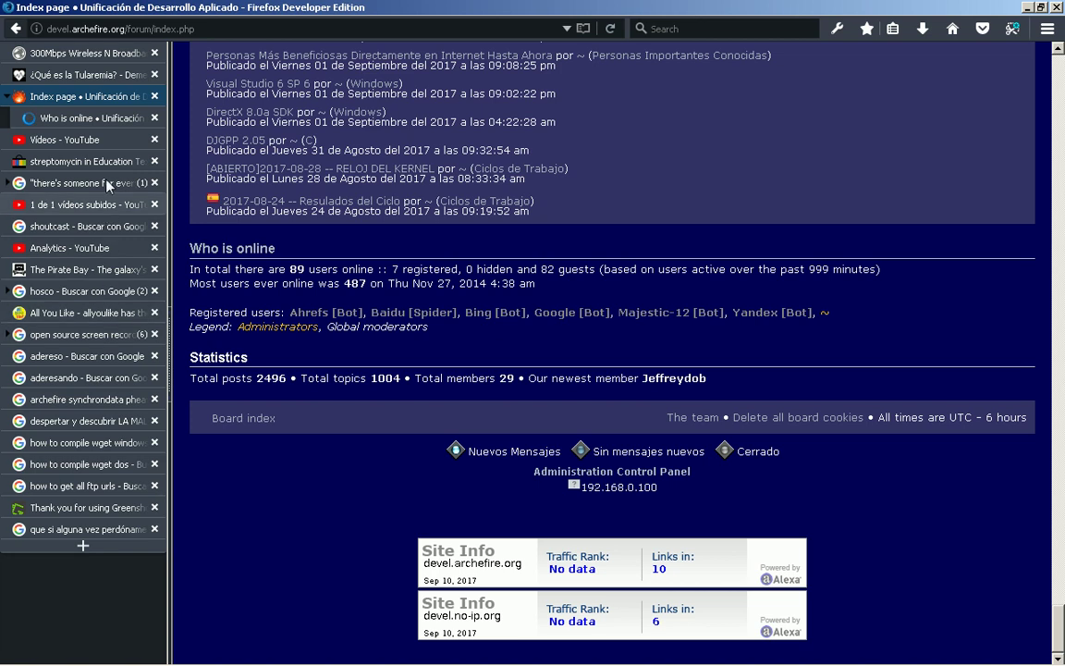
click(95, 111)
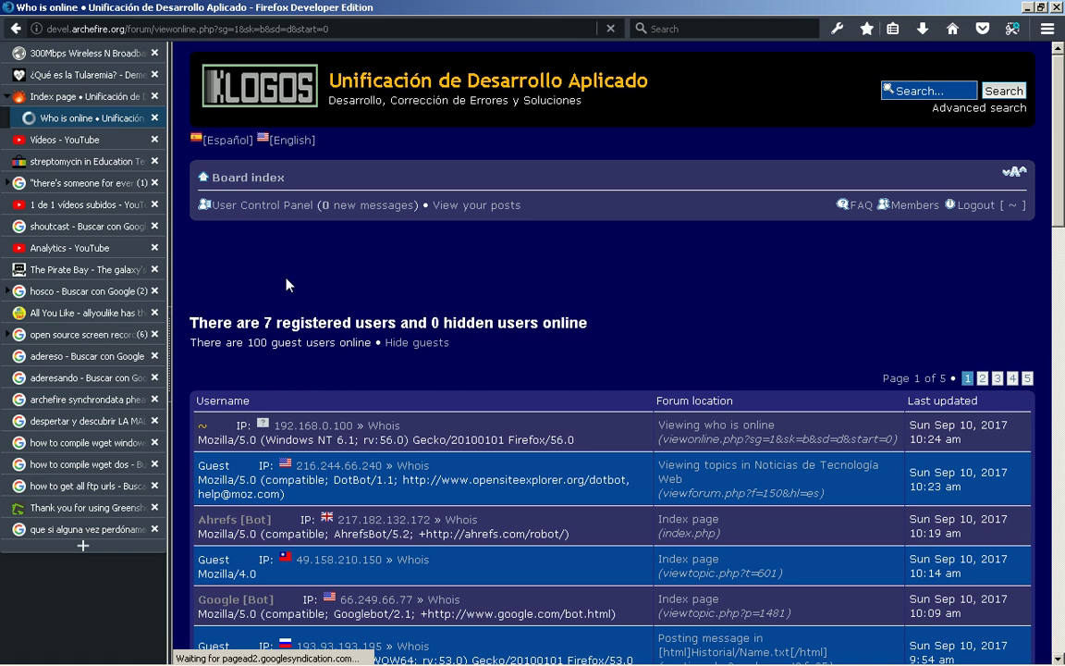
key(alt+Tab)
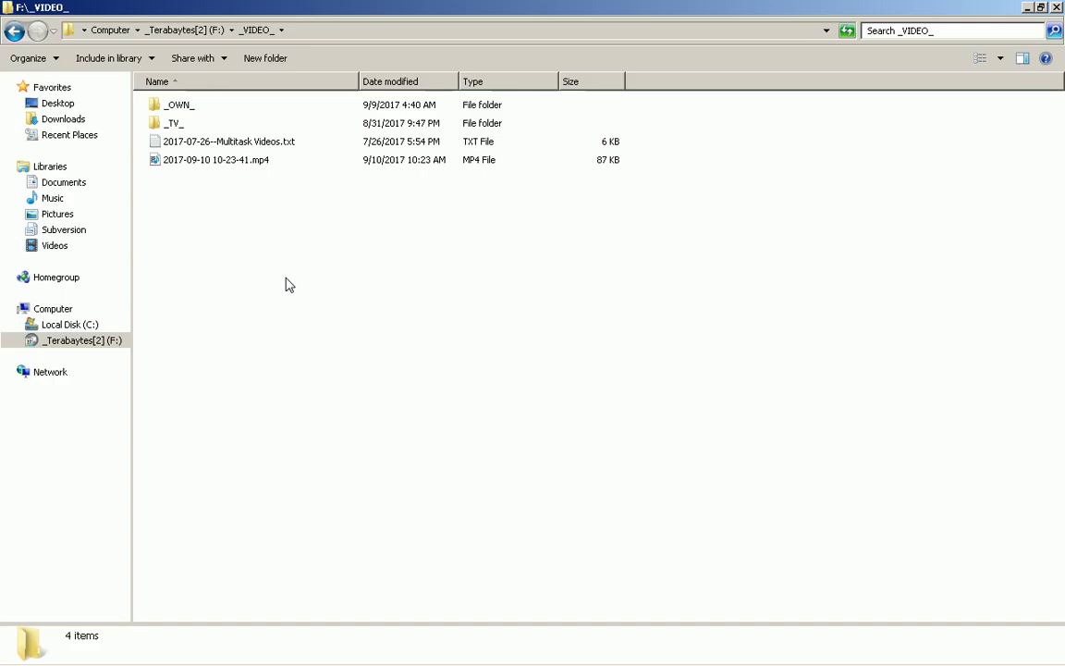
key(alt+Tab)
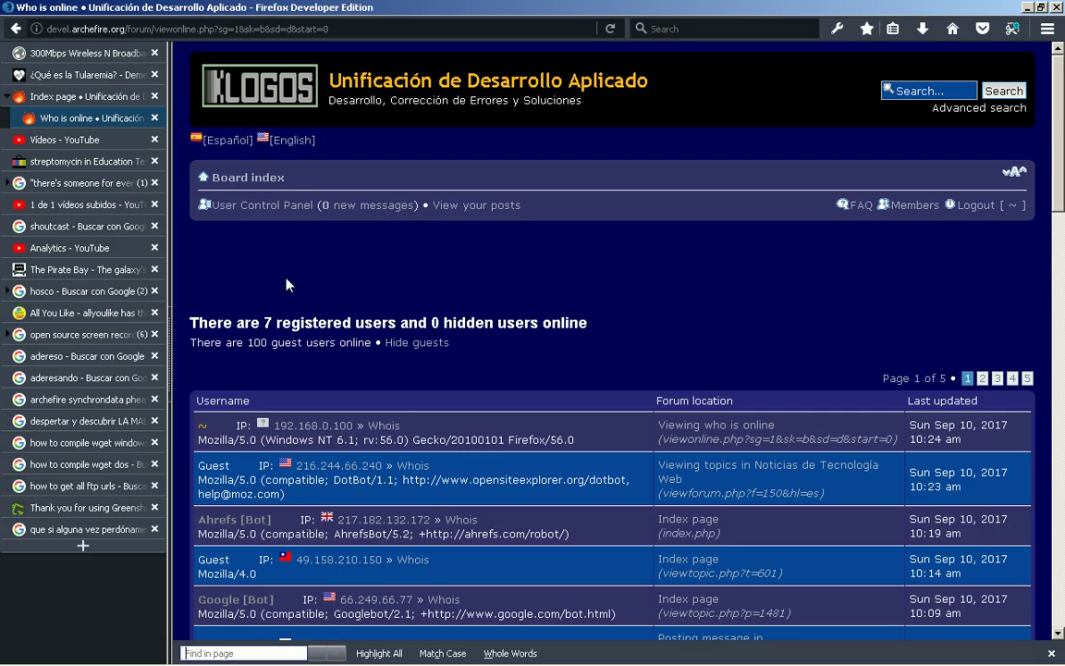
key(alt+Tab)
key(alt+Tab)
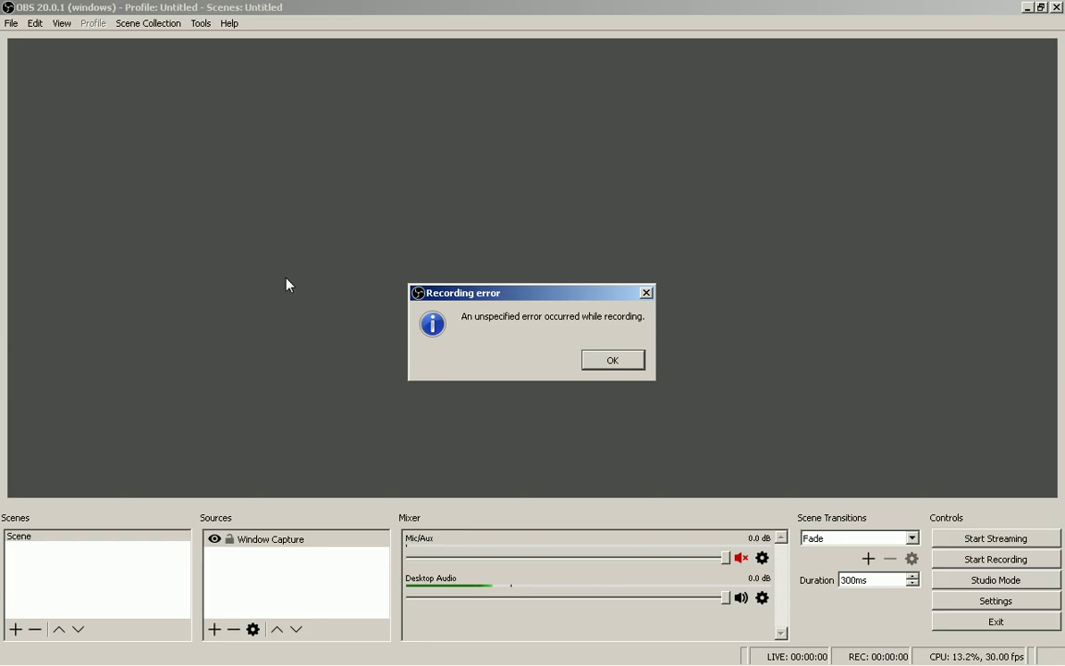
click(608, 362)
key(alt+Tab)
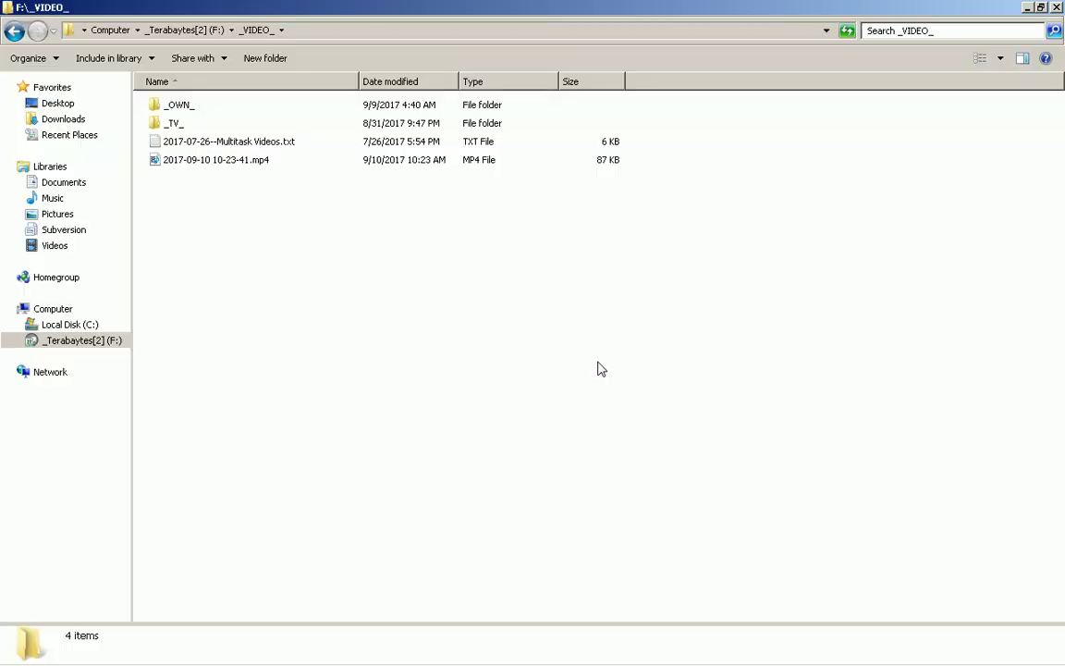
key(Return)
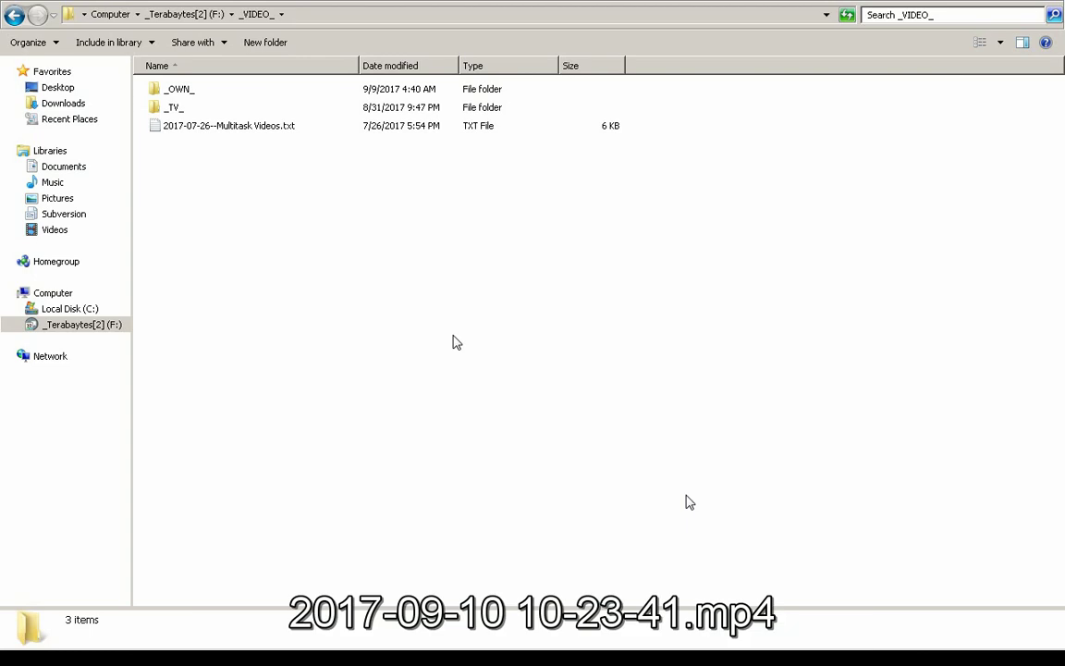
key(alt+Tab)
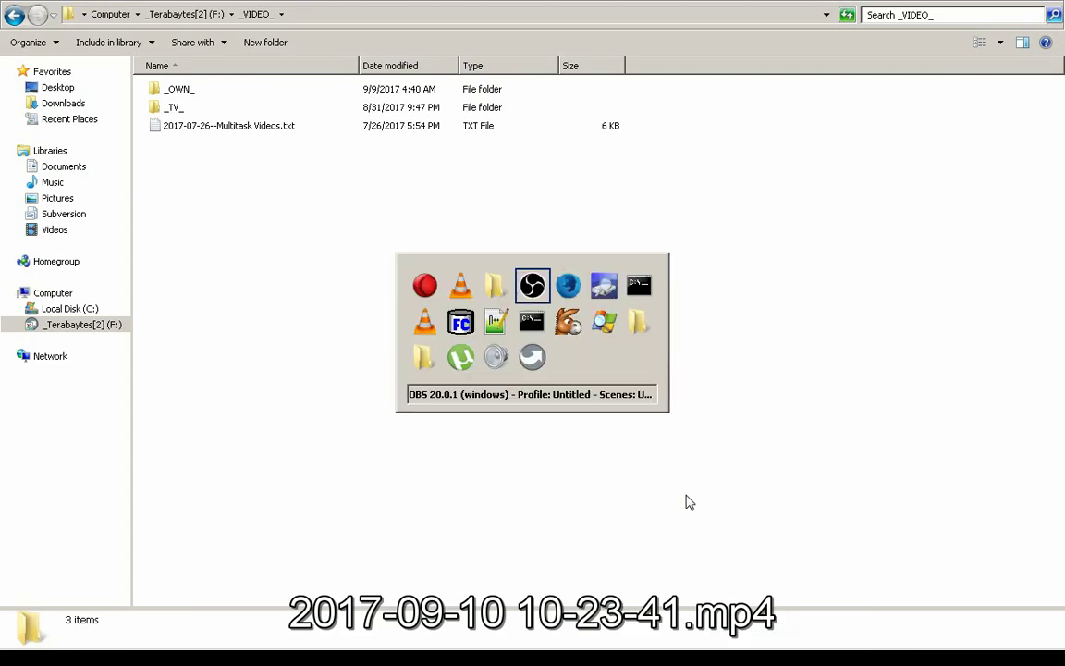
key(alt+Tab)
key(alt+Tab)
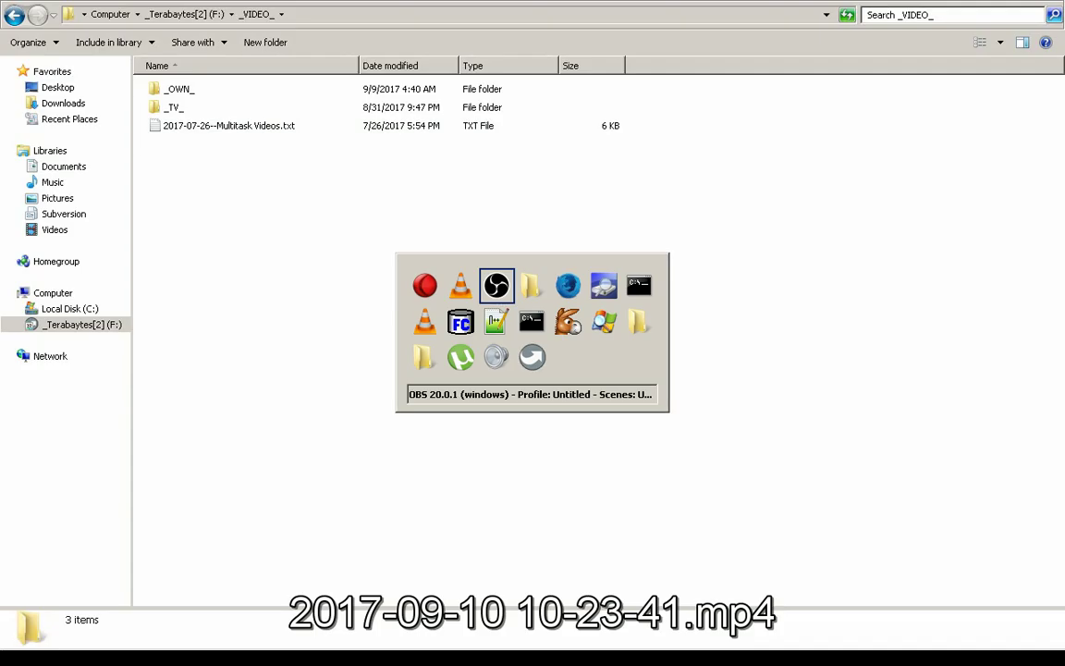
key(Escape)
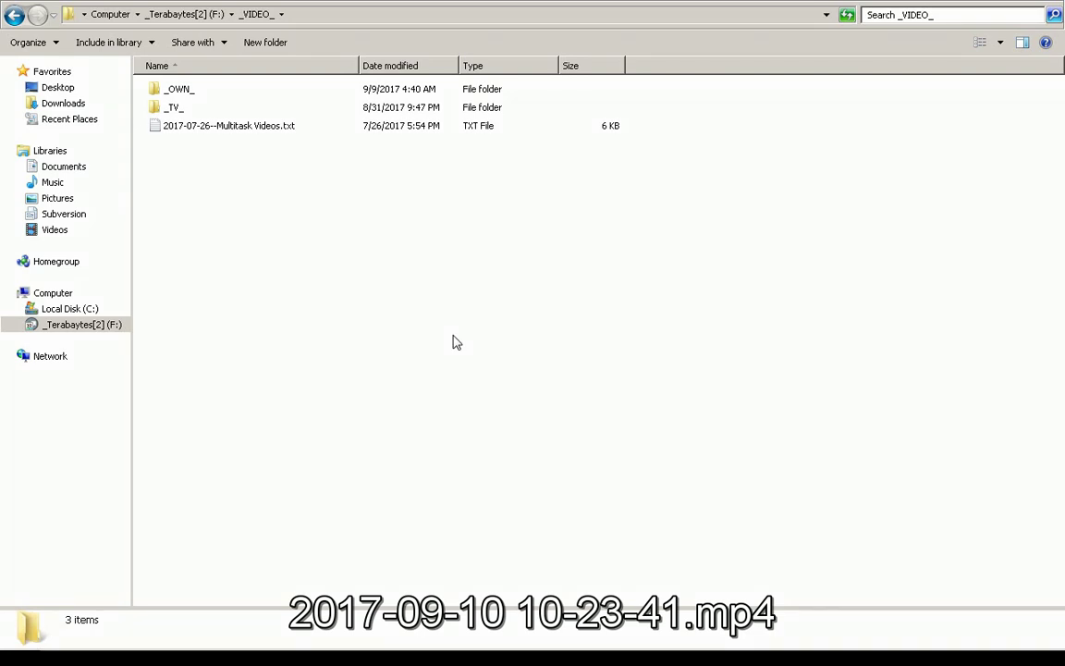
double_click(649, 411)
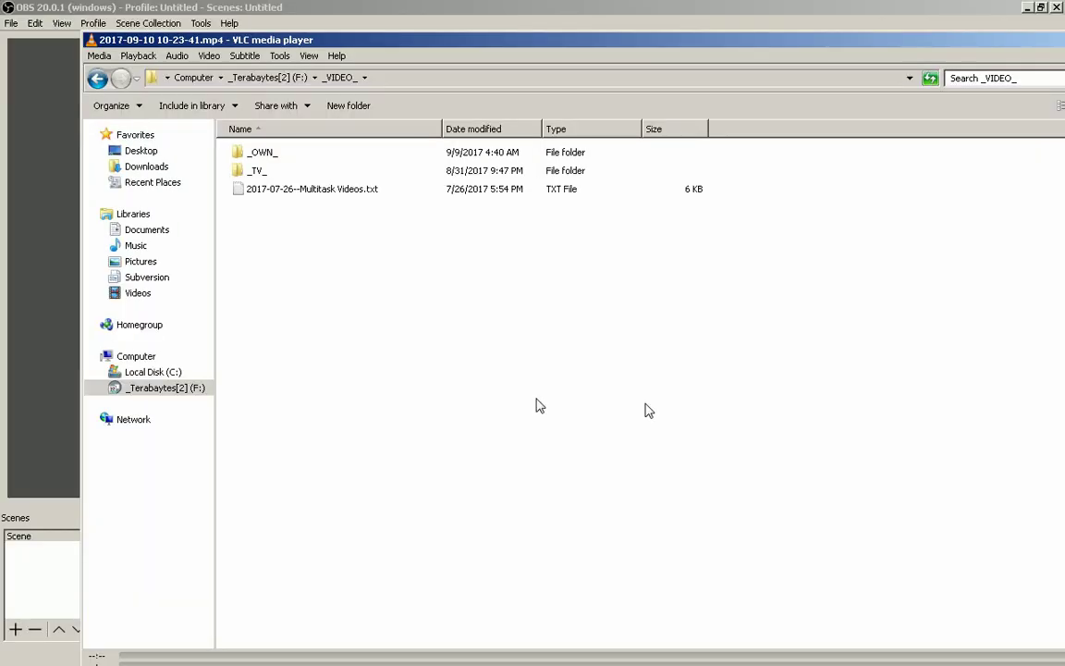
double_click(649, 411)
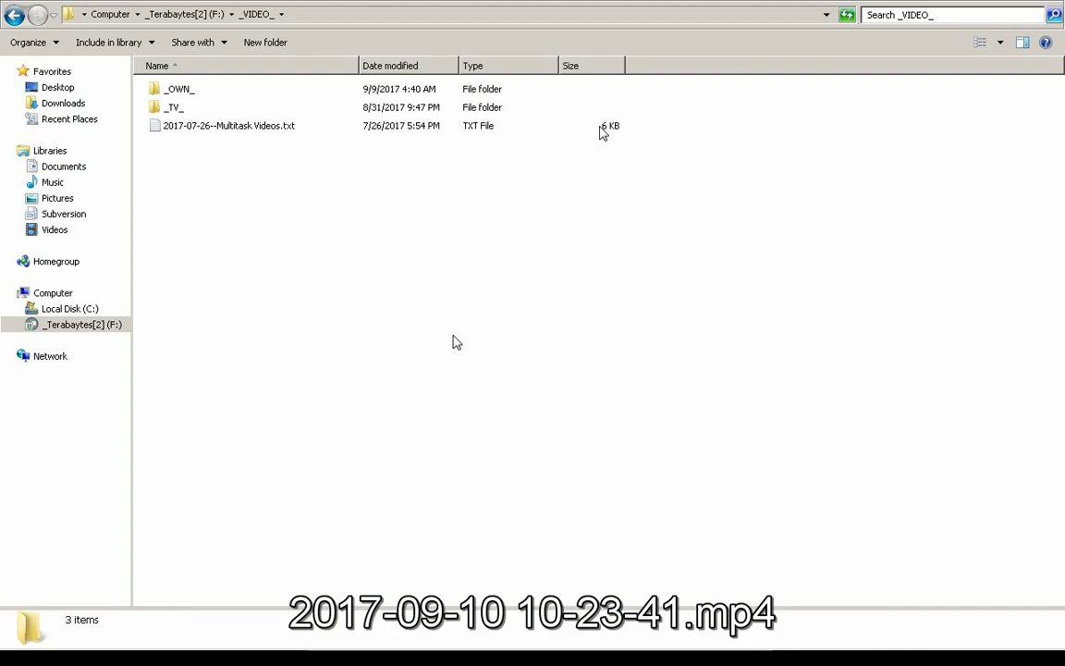
double_click(612, 160)
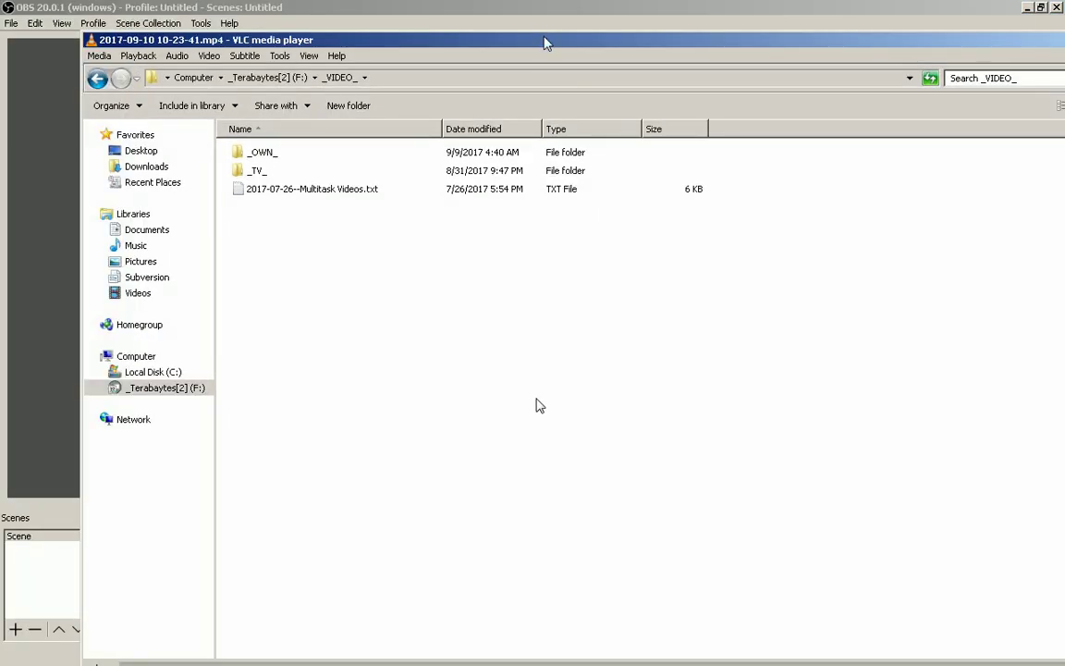
double_click(545, 41)
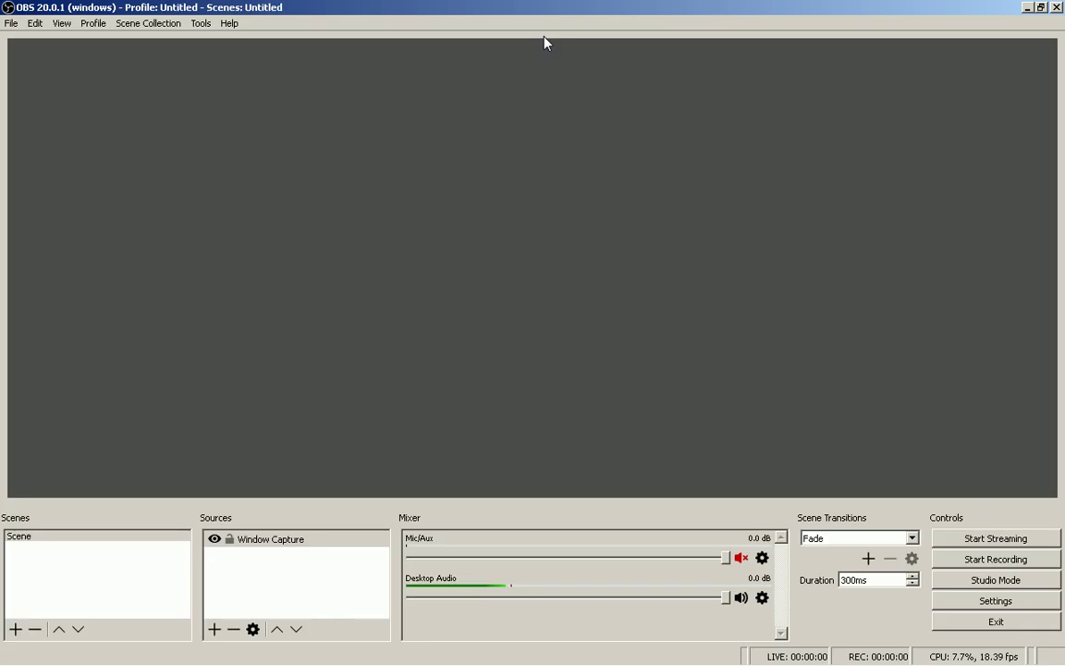
key(alt+Tab)
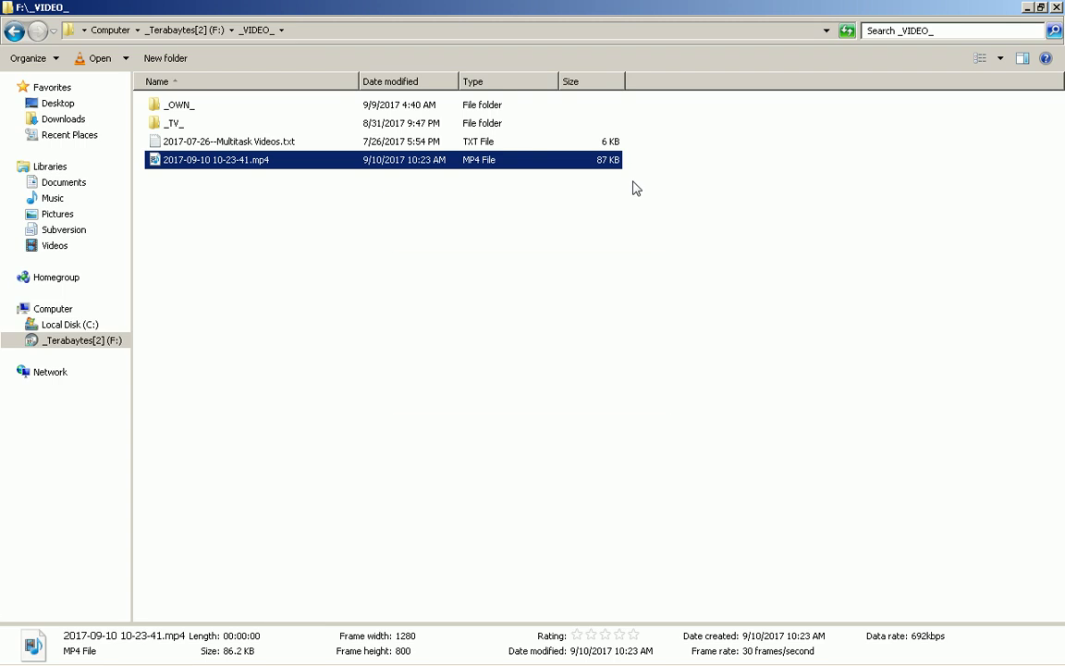
key(shift+Delete)
key(Return)
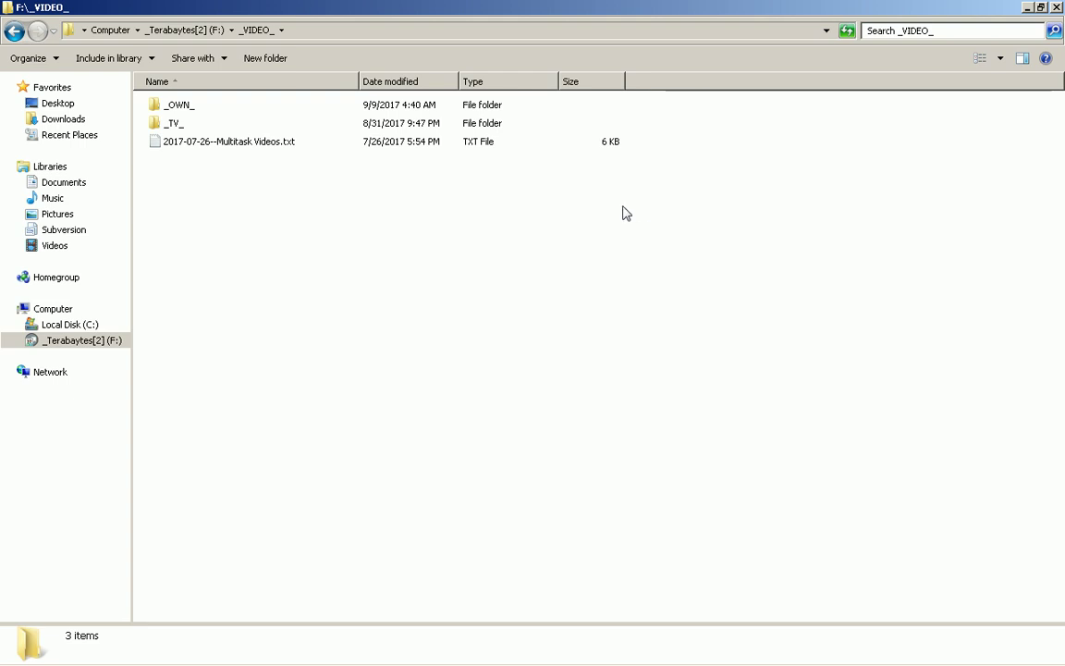
drag(487, 226, 534, 356)
key(alt+Tab)
key(alt+Tab)
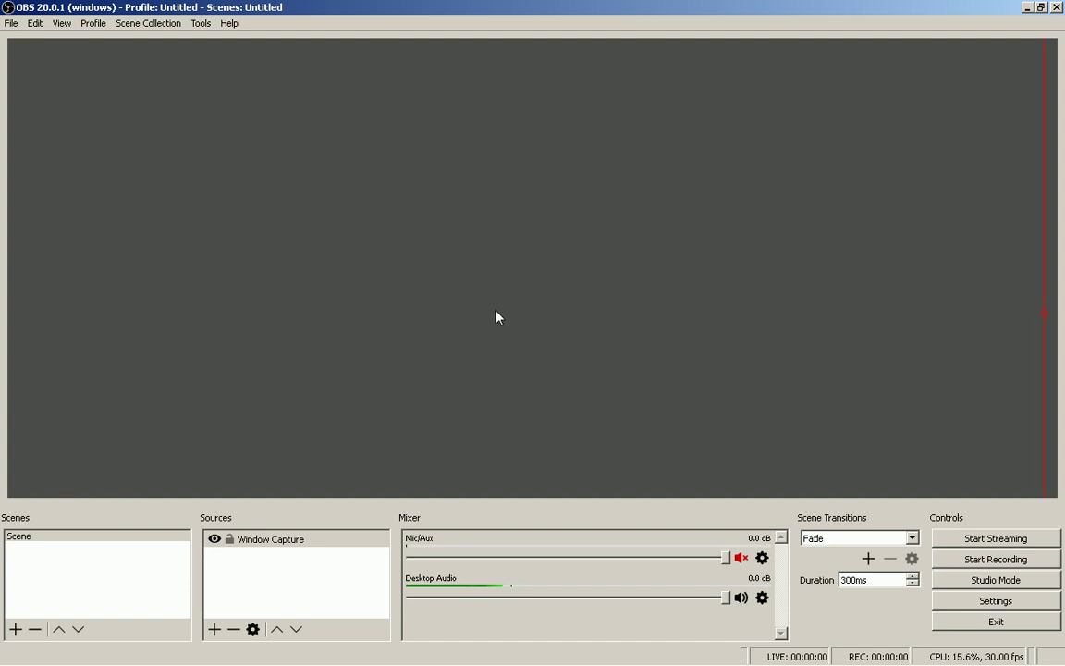
key(alt+Tab)
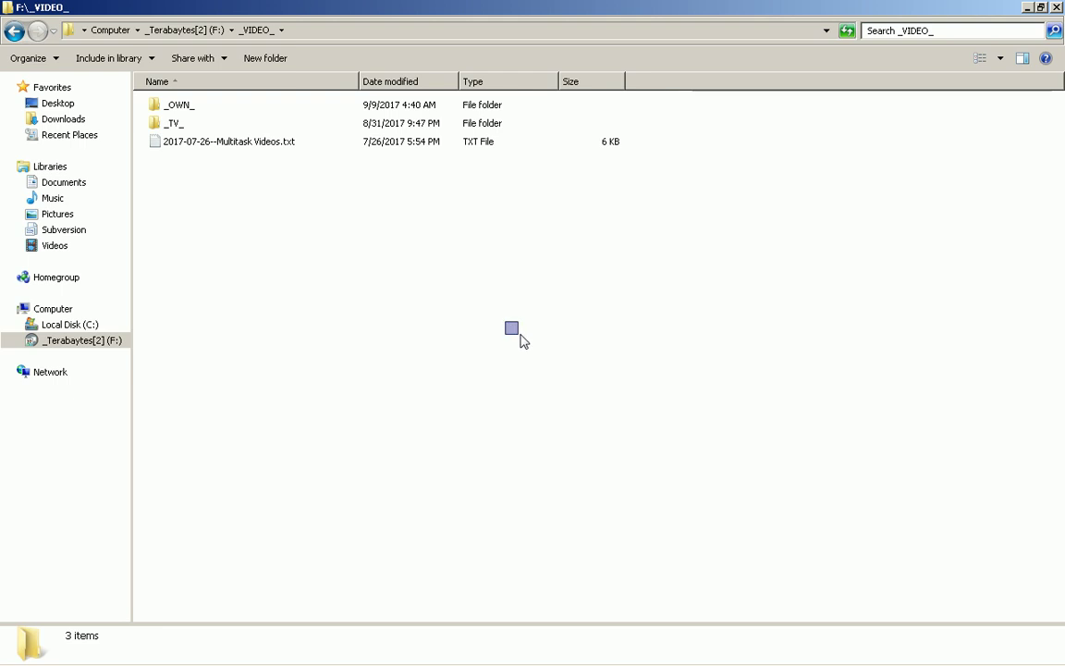
key(alt+Tab)
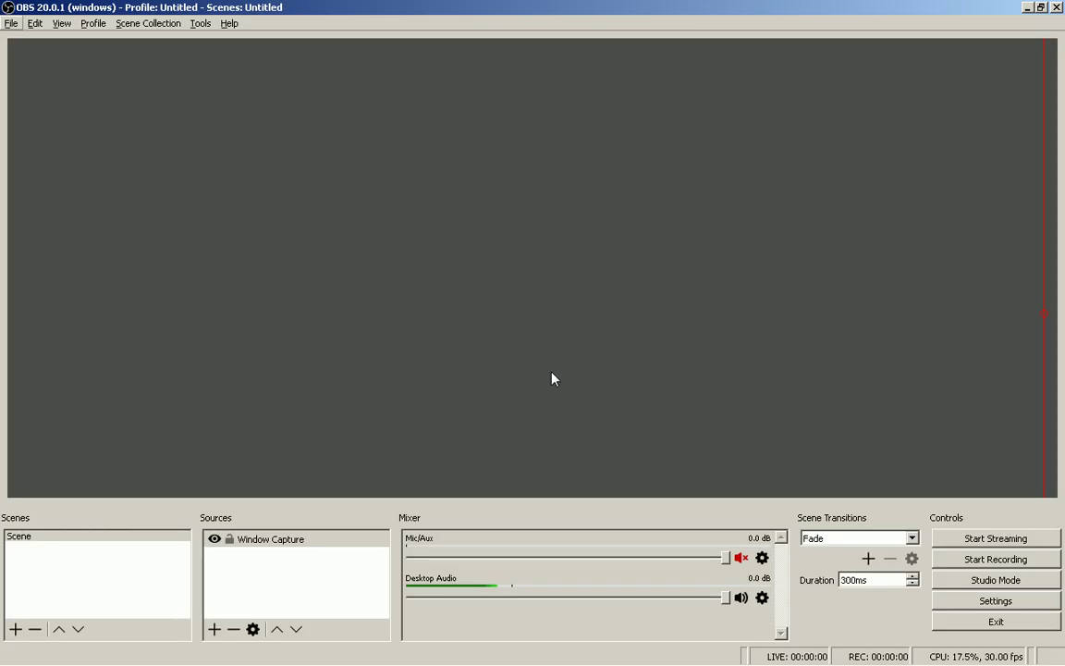
key(alt+Tab)
key(alt+Tab)
- Disable the OBS preview and try to record a new test without it
drag(290, 137, 290, 338)
right_click(287, 191)
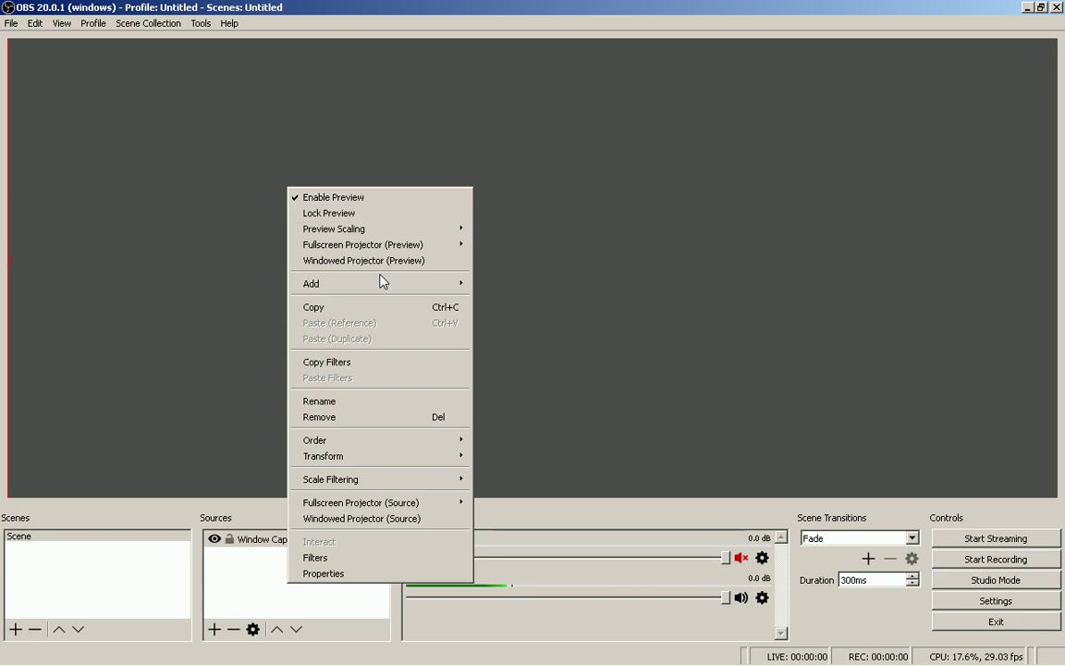
click(428, 201)
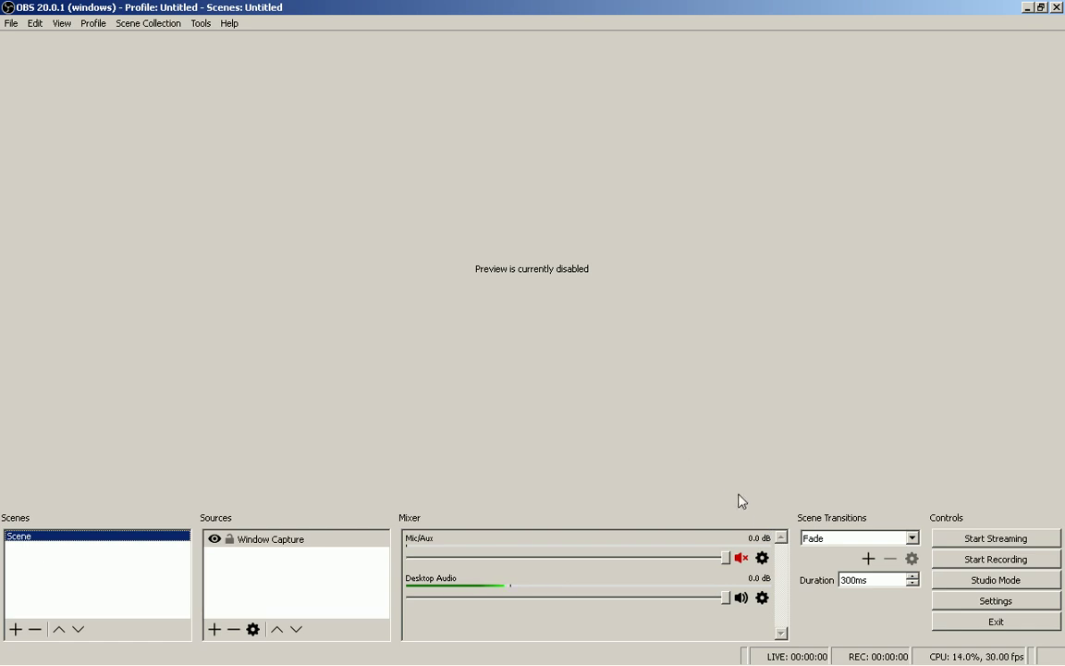
click(976, 560)
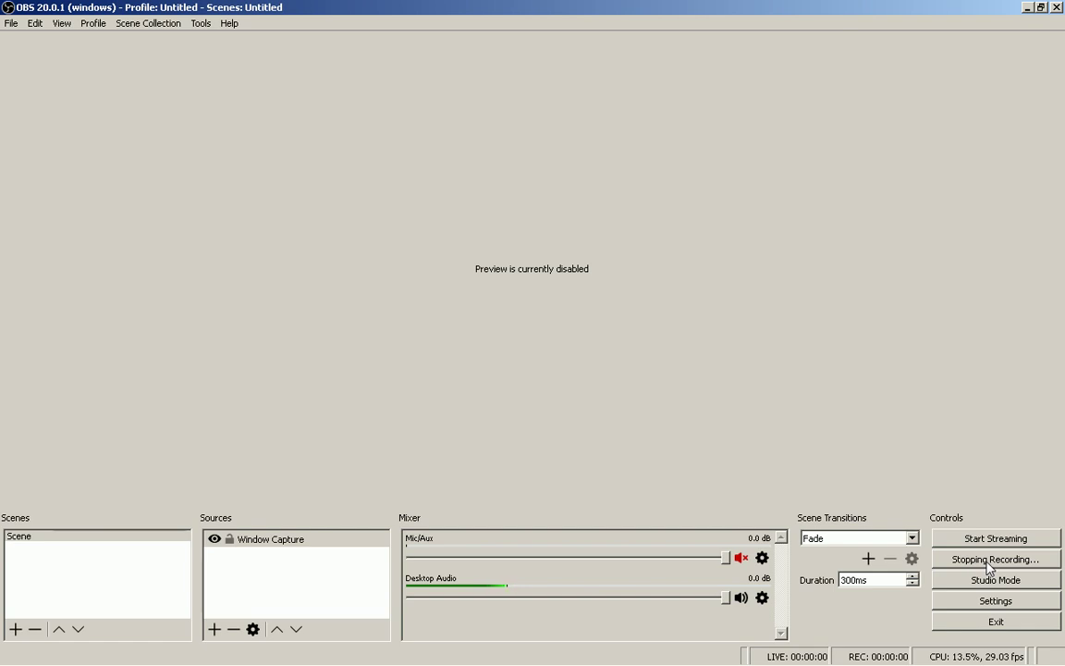
- Check the F:\_VIDEO_ folder for a new recording and exit OBS
key(alt+Tab)
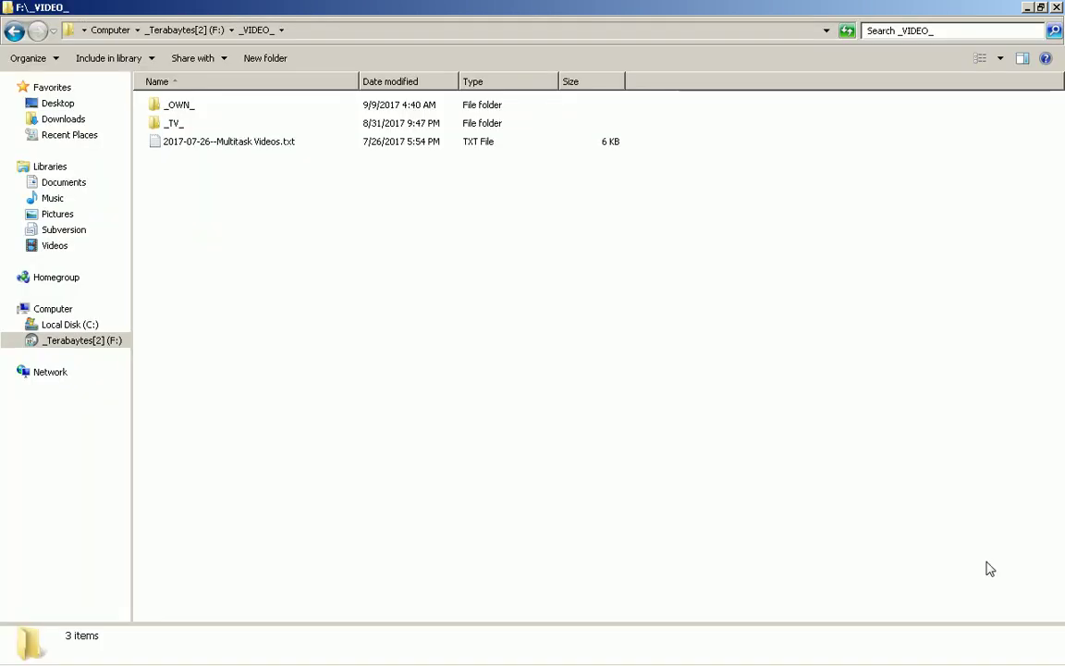
key(alt+Tab)
key(alt+f)
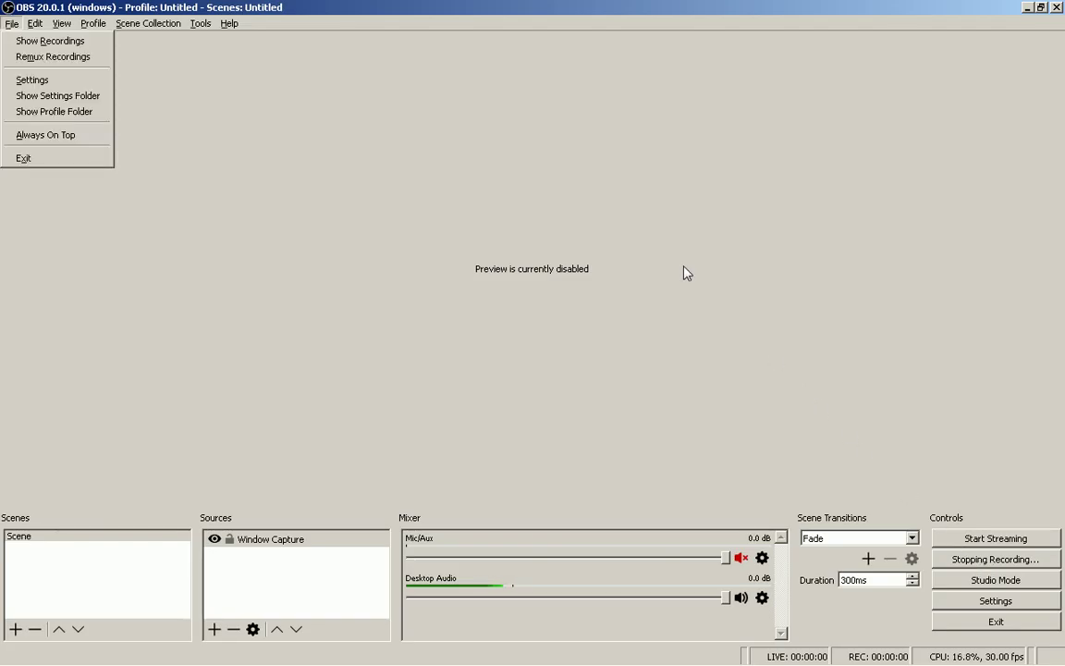
click(51, 159)
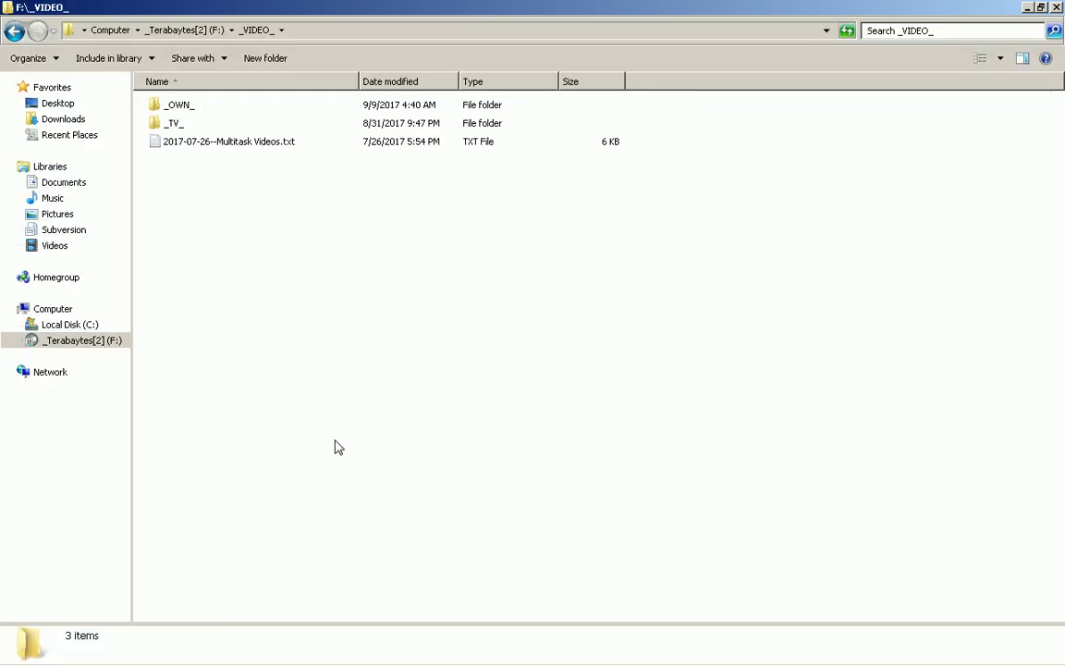
- Try to relaunch OBS Studio (32bit), cancel the second instance, and check the hidden notification icons for OBS
mouse_move(148, 662)
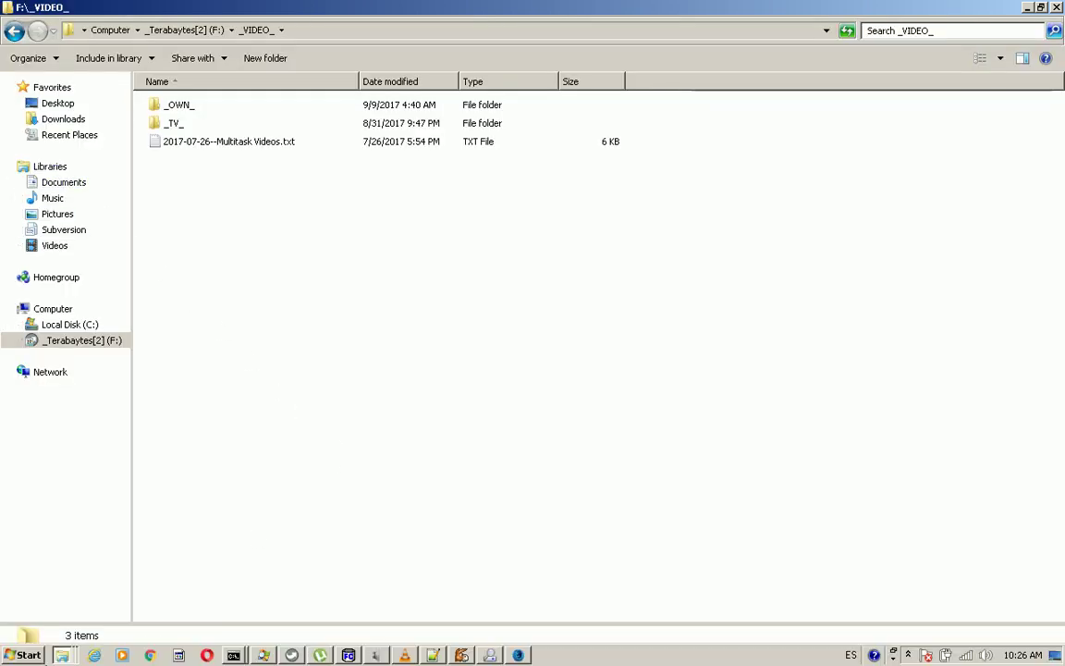
click(15, 655)
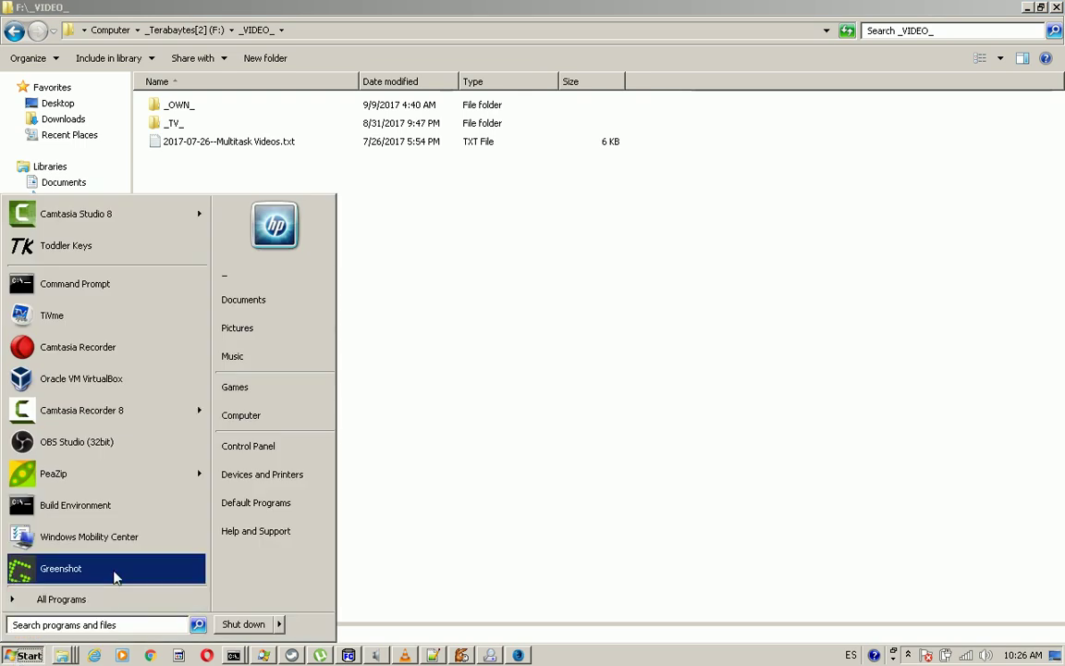
click(120, 459)
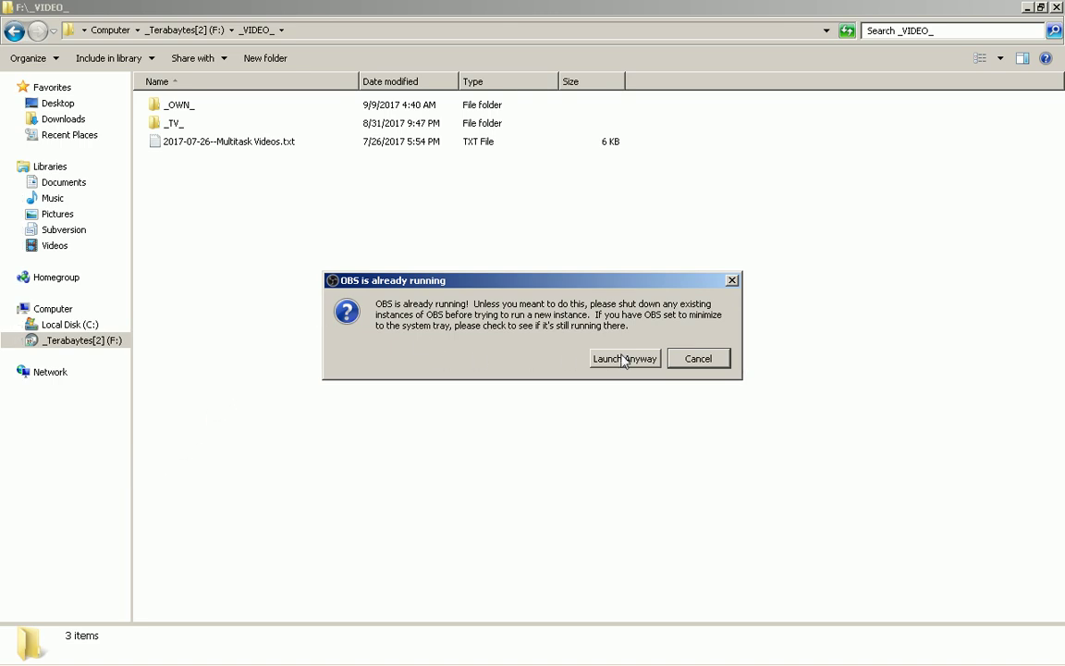
click(687, 364)
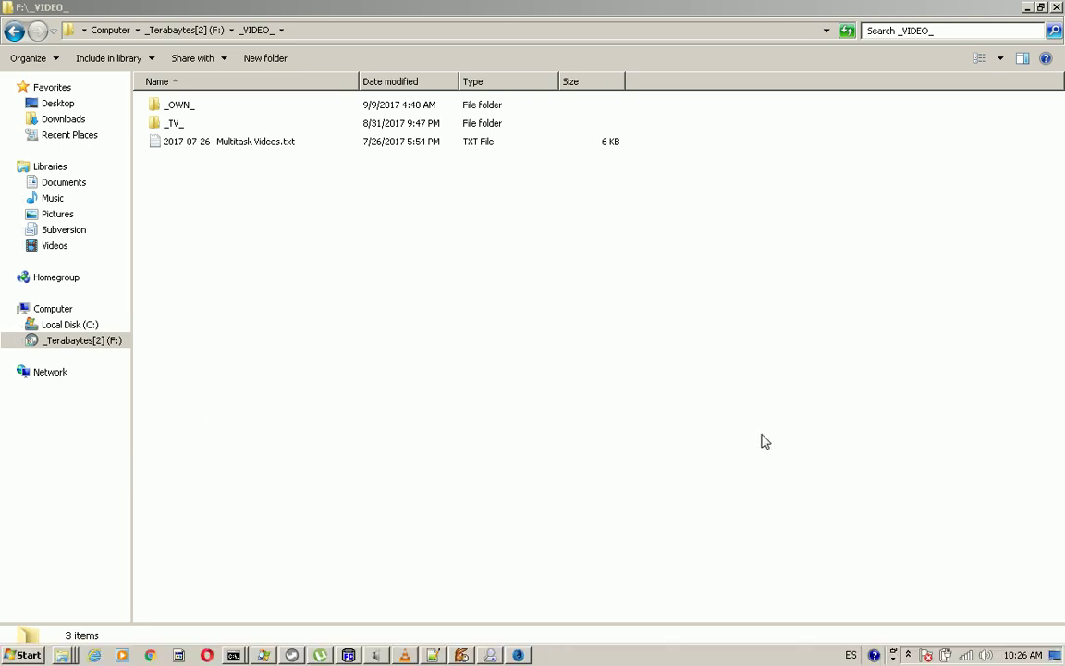
click(907, 656)
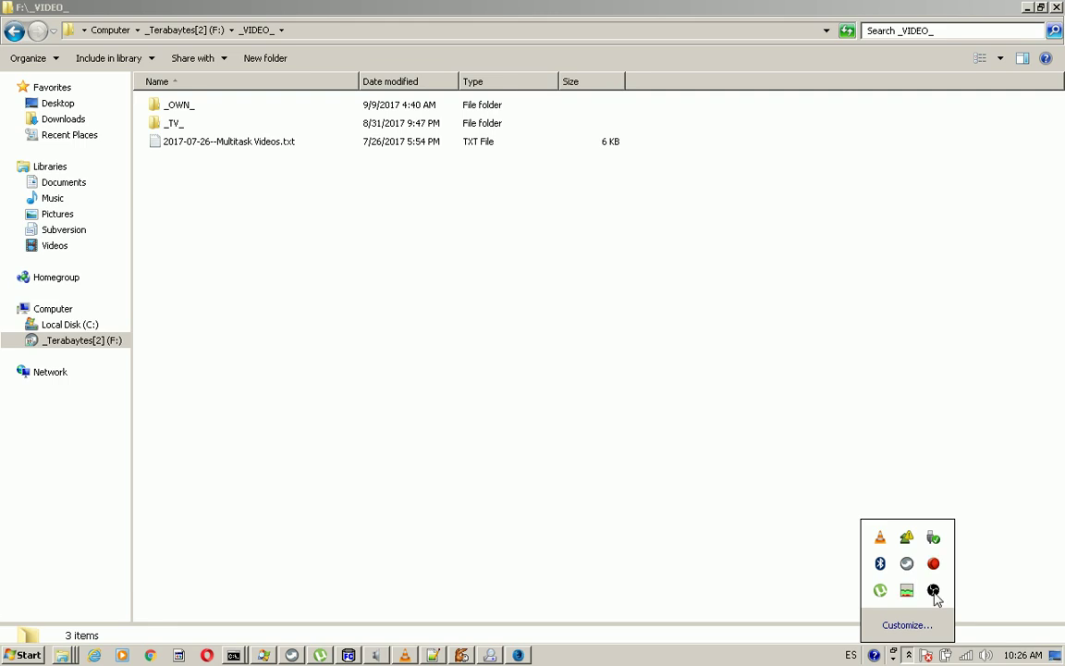
click(668, 578)
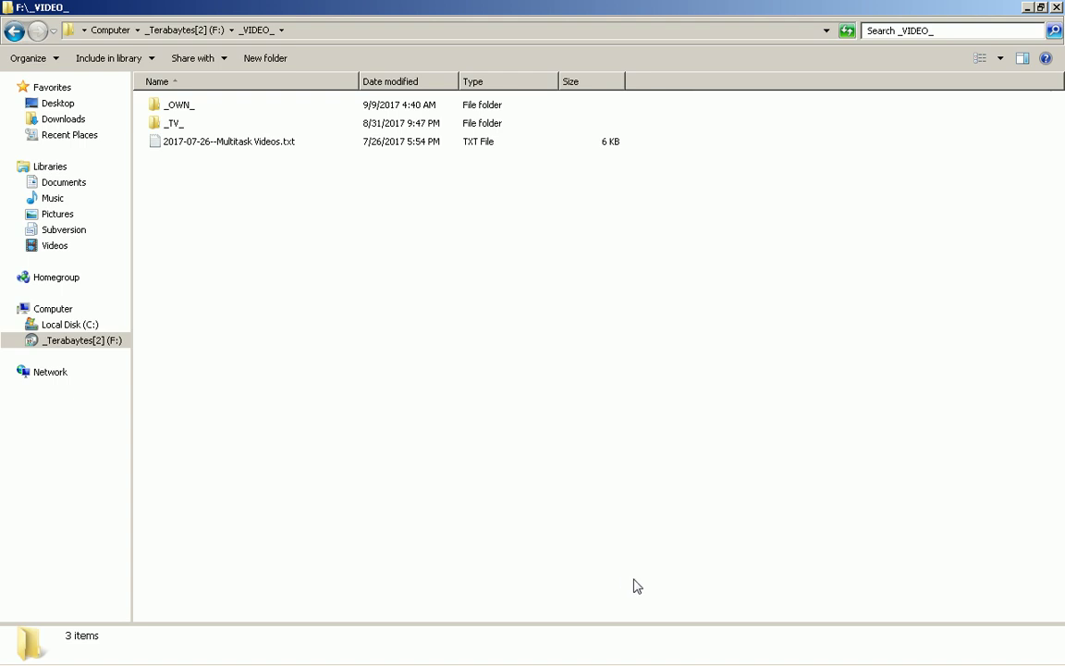
- Look through the running processes in Process Explorer and launch OBS Studio (32bit) again
mouse_move(689, 661)
key(alt+Tab)
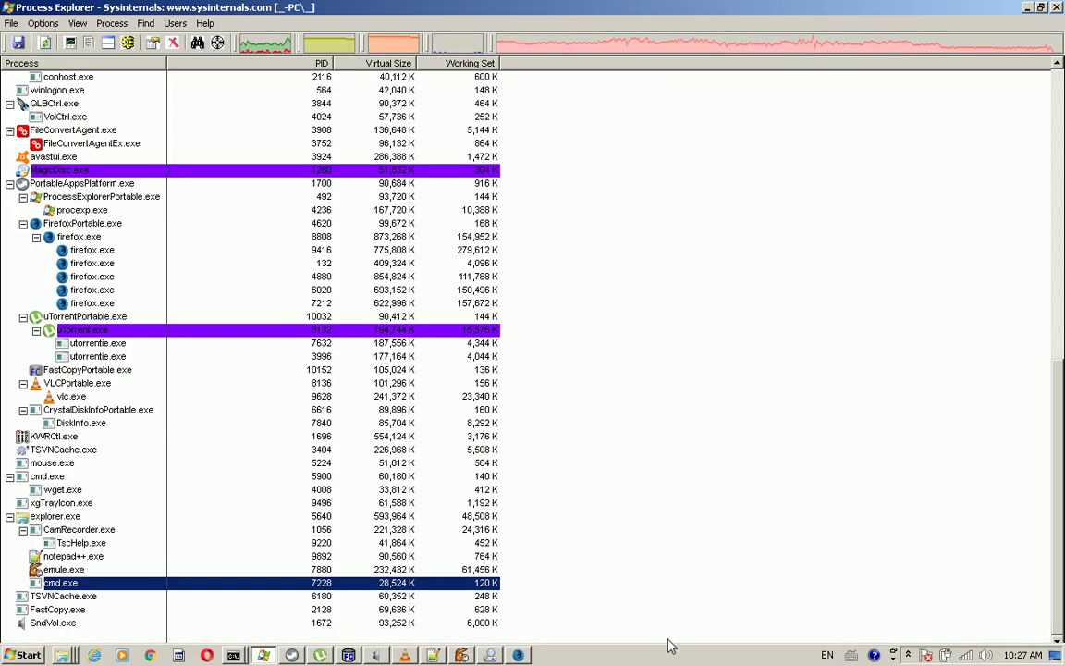
key(alt+Tab)
key(super)
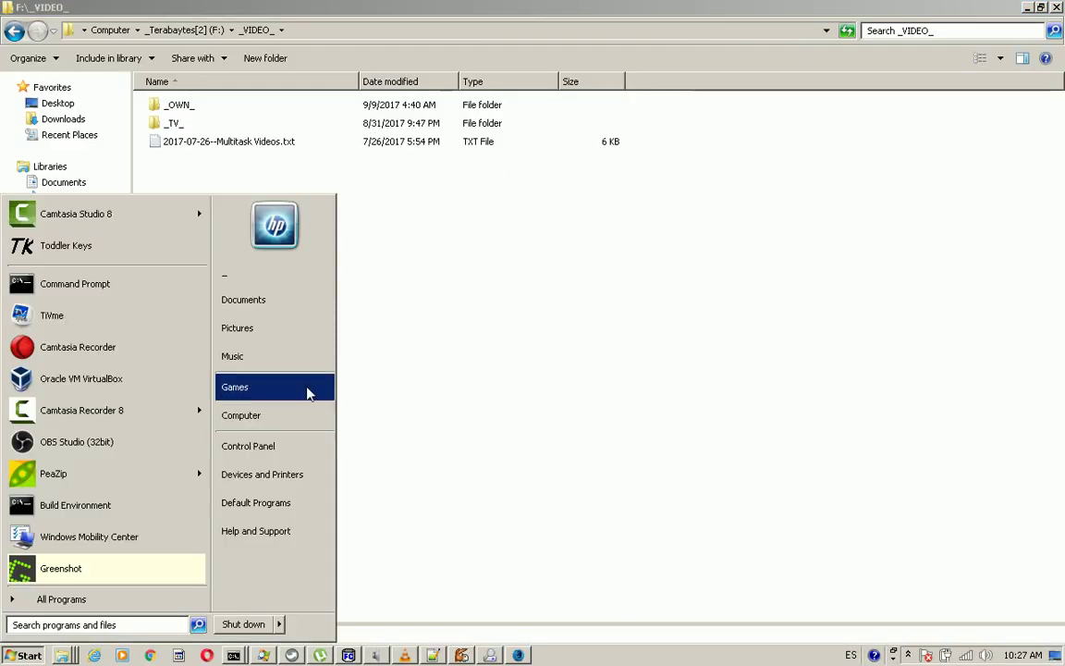
click(112, 450)
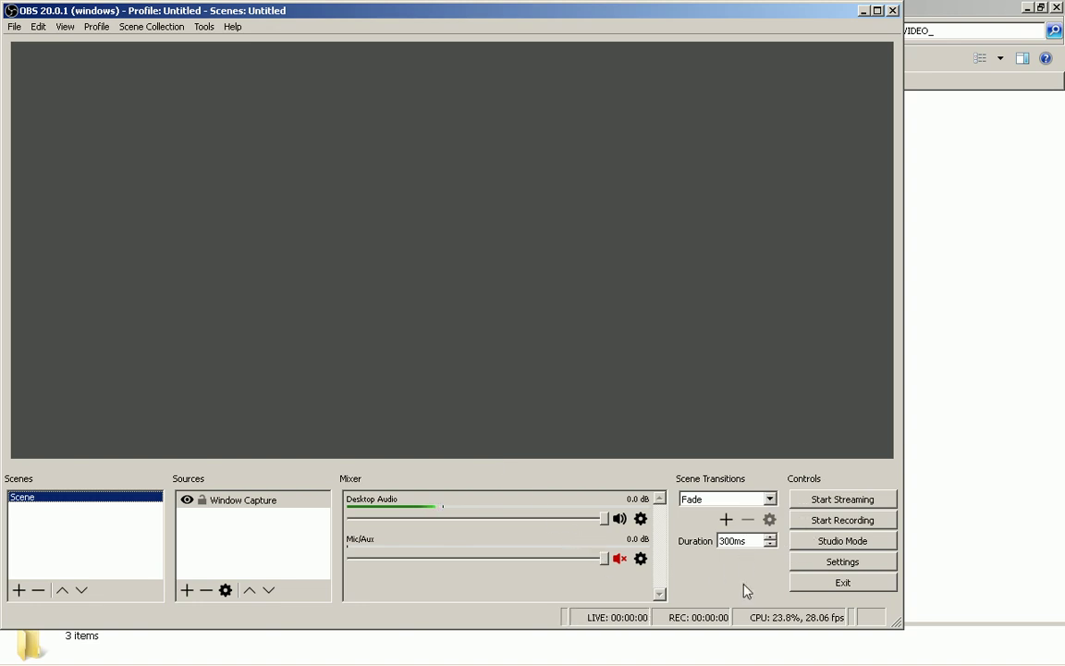
- Start a new test recording and browse the Who is online page and the hosco search and synonym tabs in Firefox
click(930, 505)
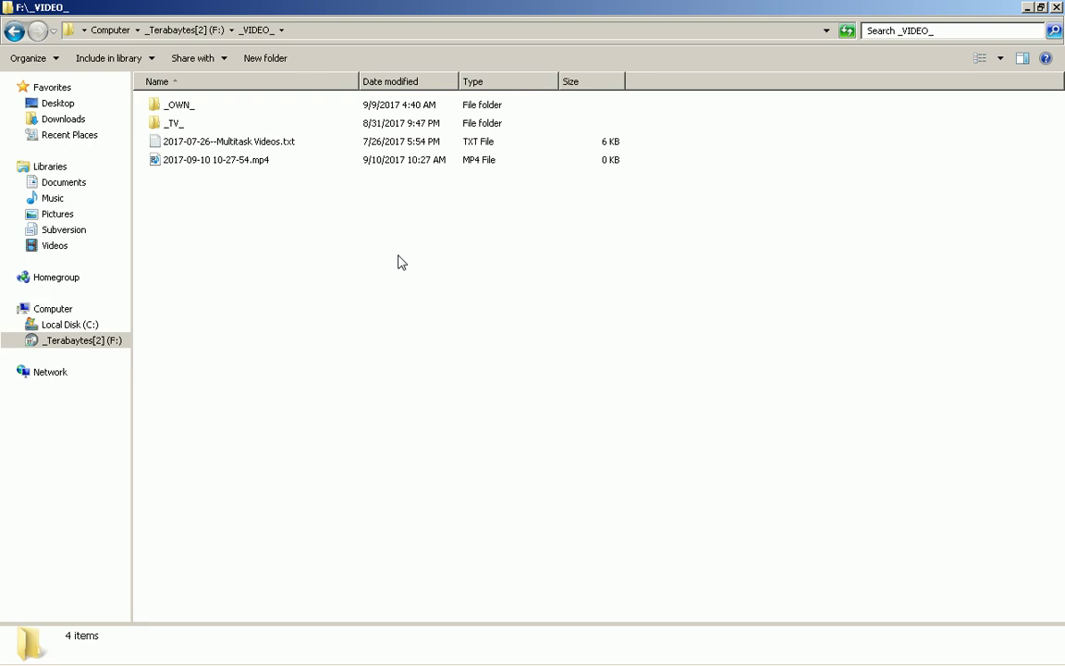
key(alt+Tab)
key(alt+Tab)
key(alt+Tab)
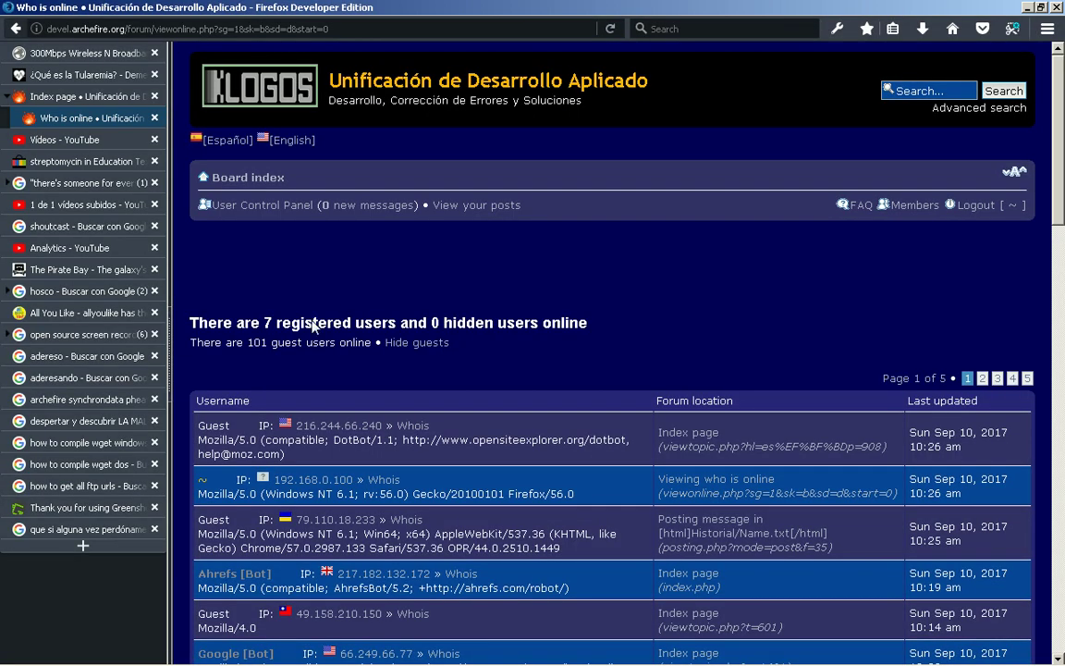
scroll(180, 353, down, 2)
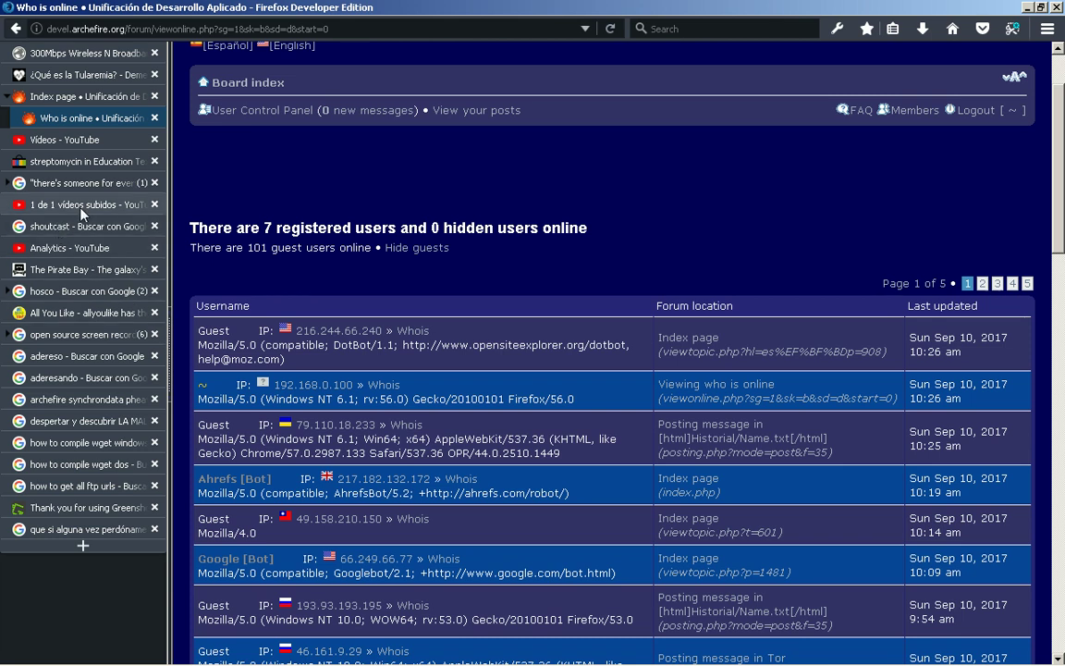
click(118, 294)
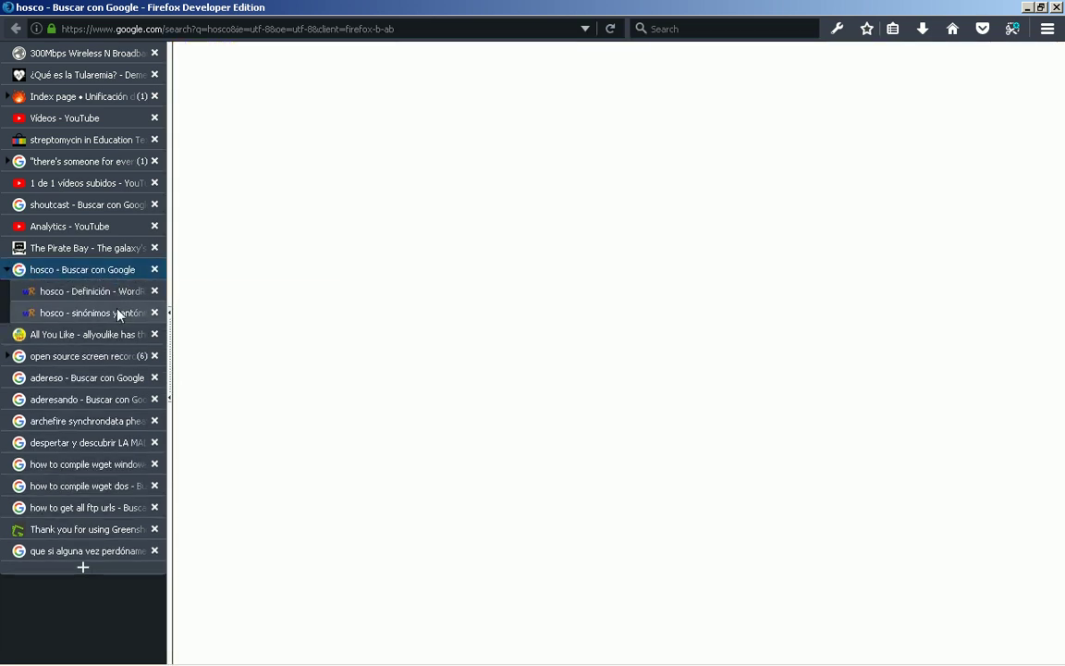
click(117, 314)
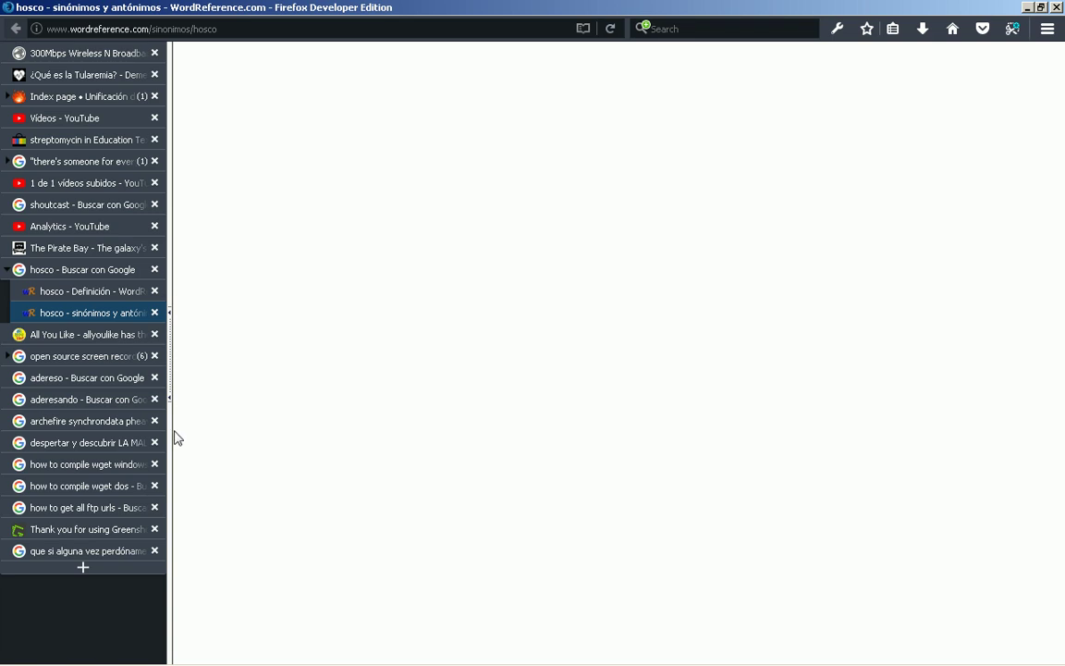
- Switch from Firefox to OBS and stop the running test recording
key(alt+Tab)
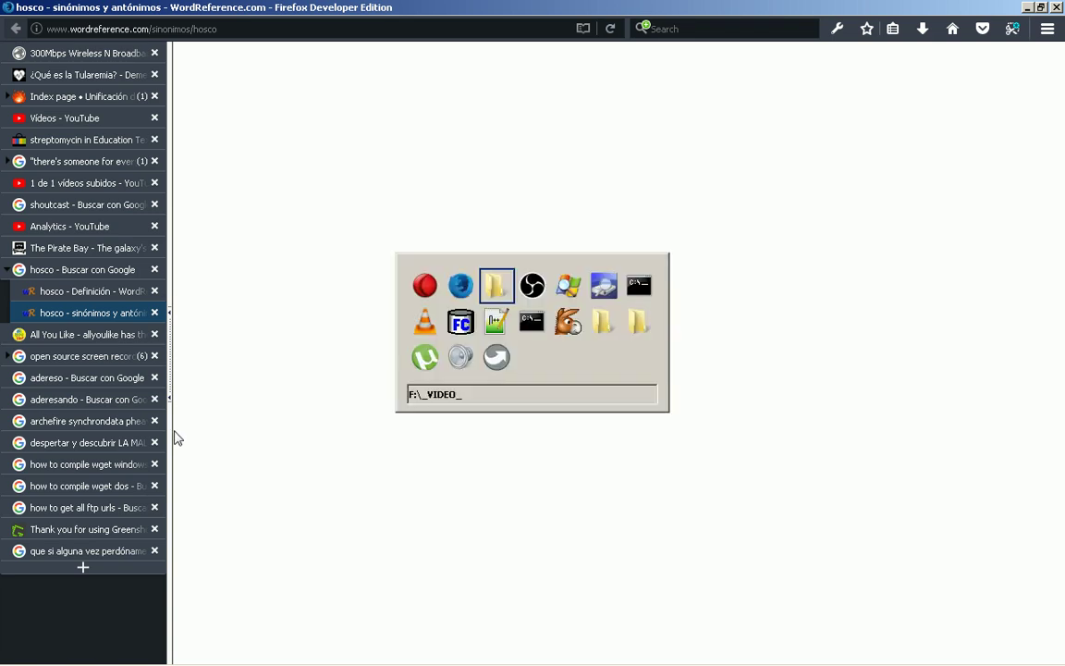
key(alt+Tab)
key(alt+Tab)
key(alt+Tab)
key(alt+Tab)
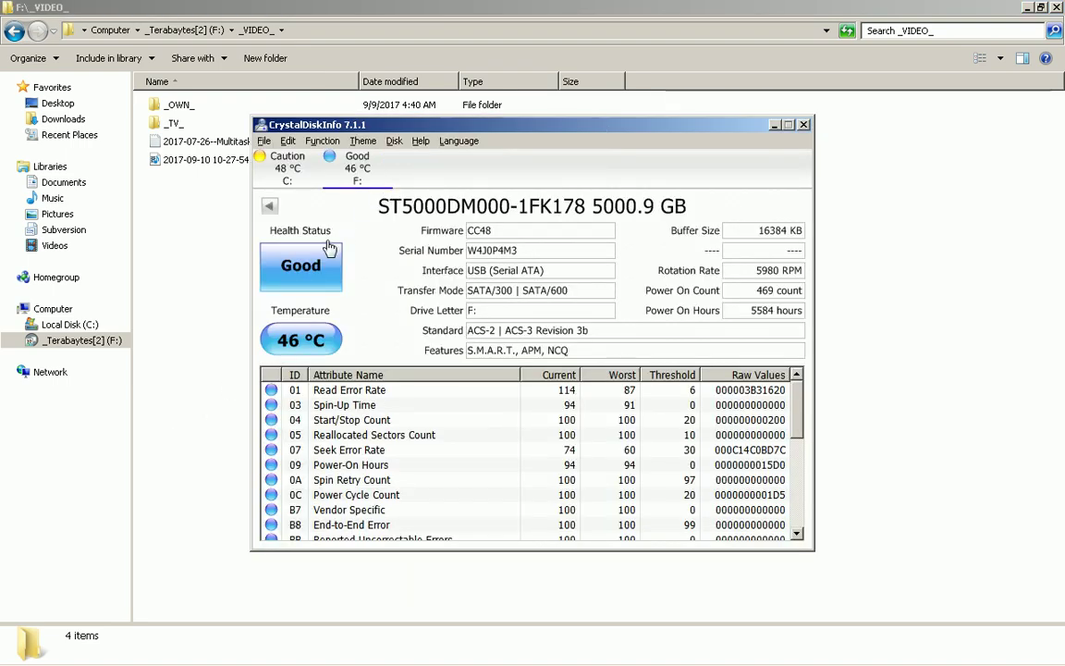
click(167, 262)
key(alt+Tab)
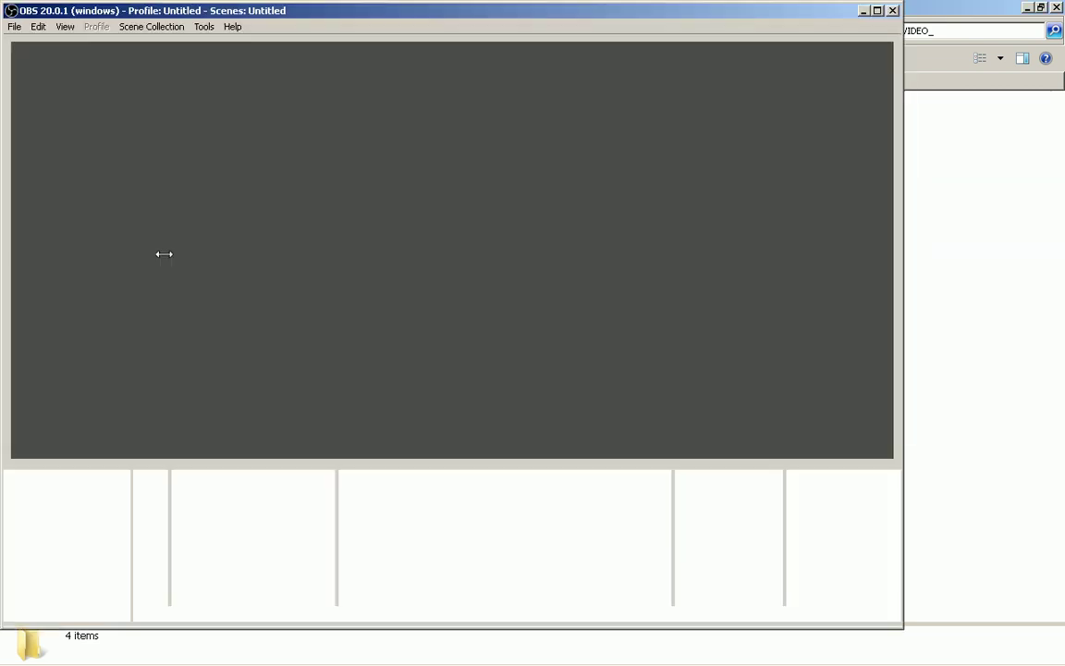
key(F10)
key(alt+Tab)
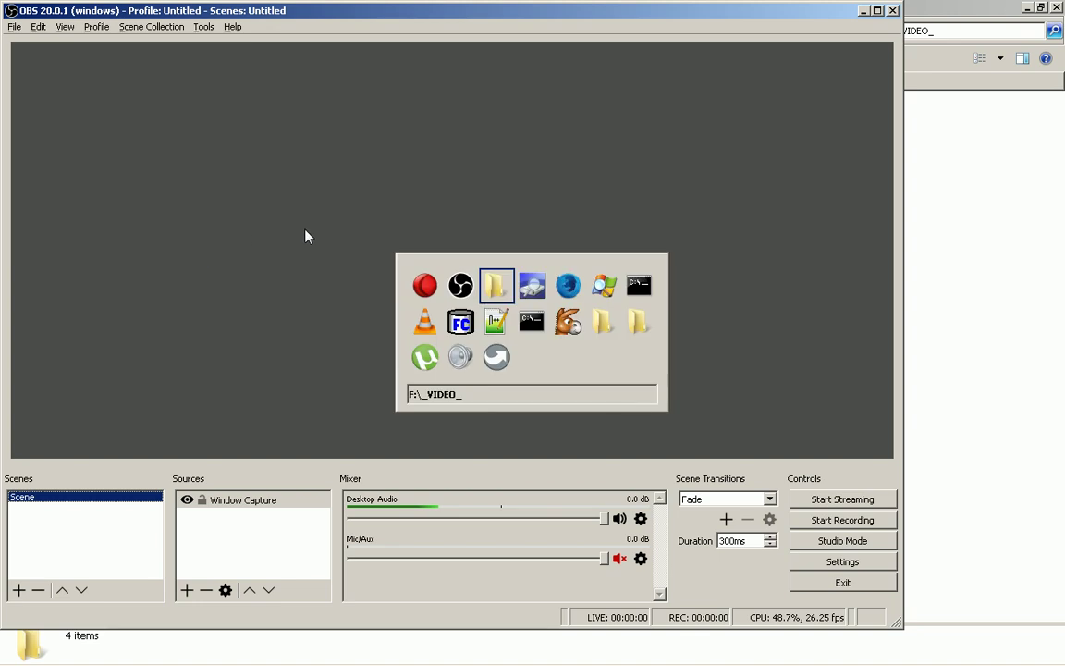
key(End)
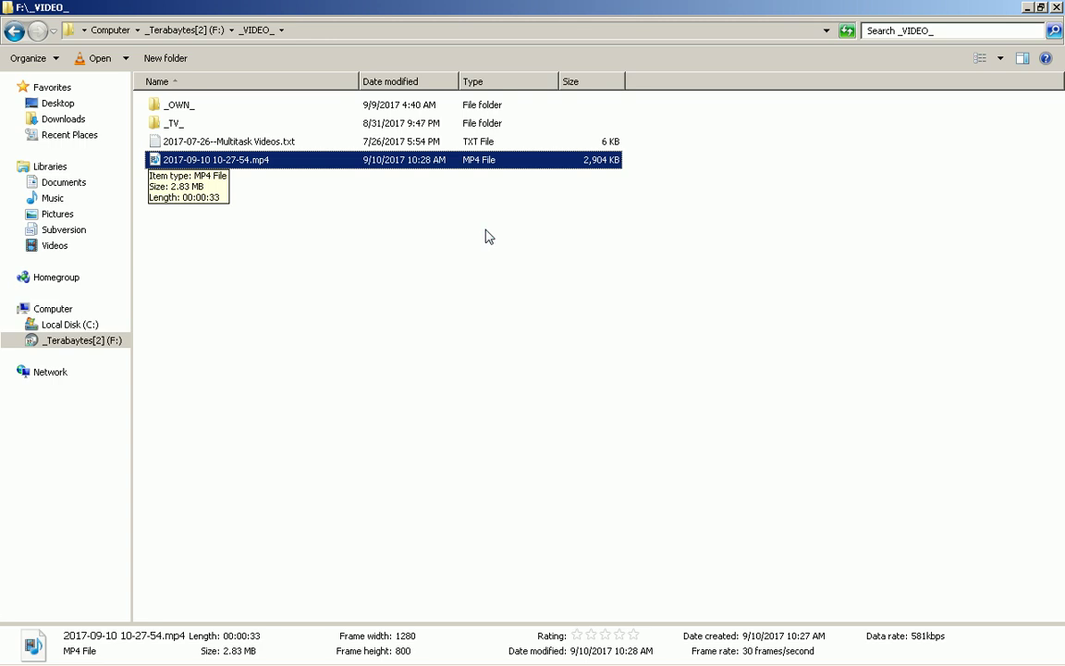
key(Return)
key(alt+Tab)
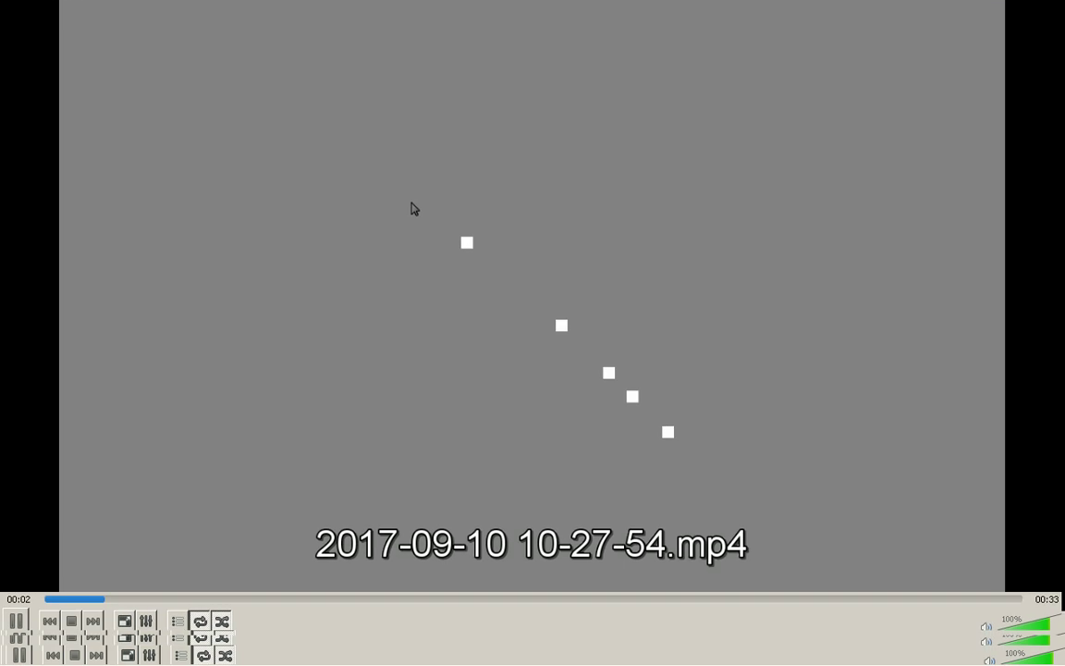
key(alt+Tab)
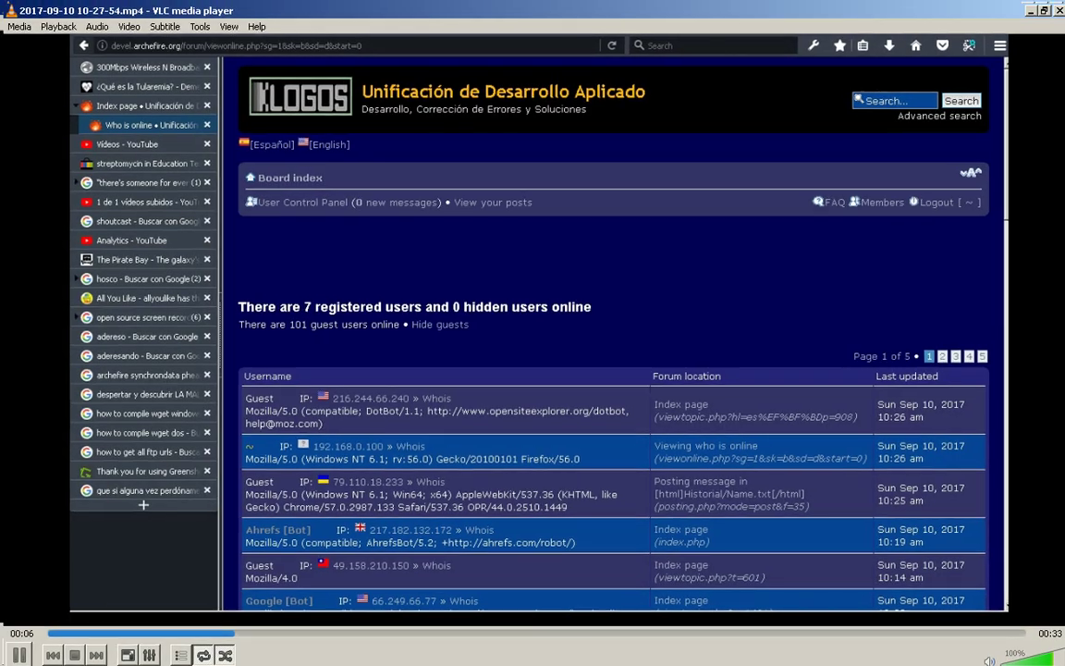
key(f)
key(space)
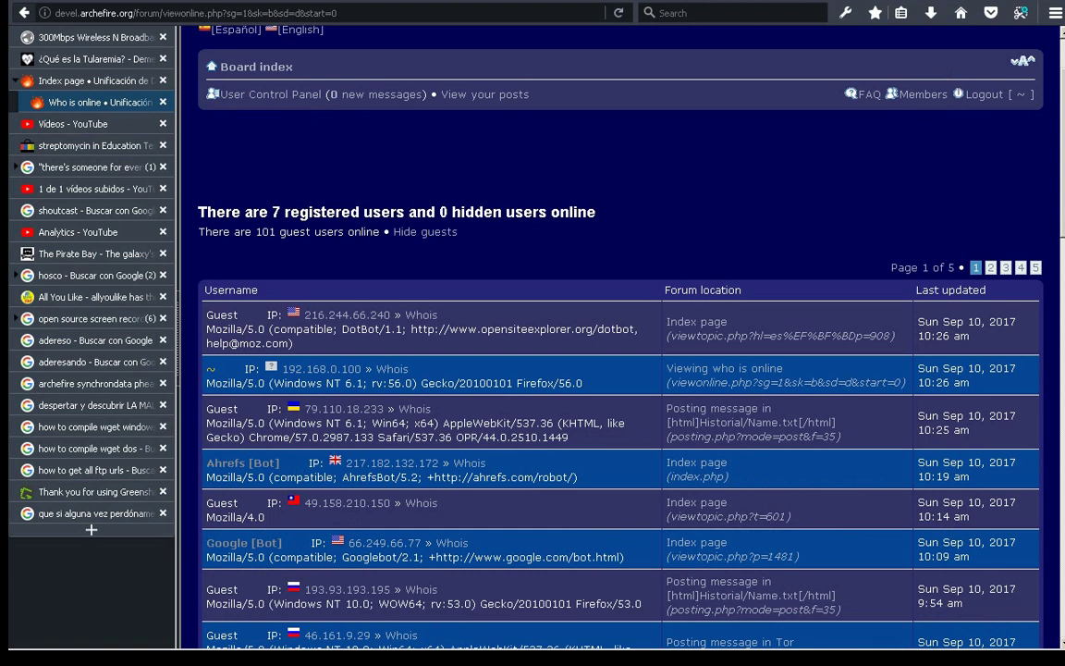
mouse_move(488, 269)
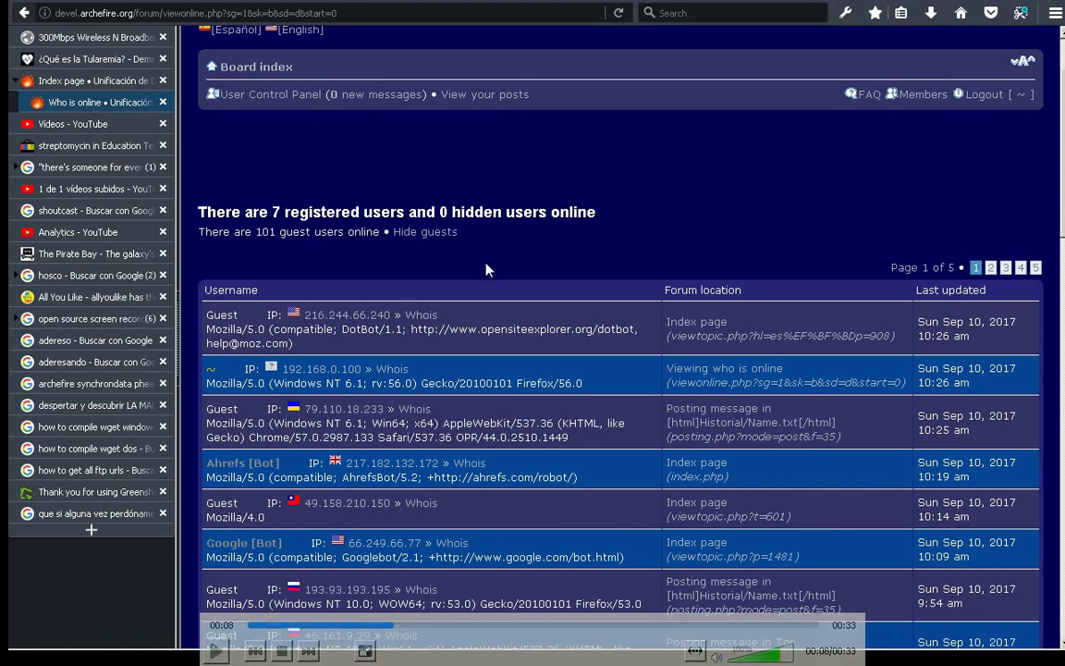
double_click(487, 269)
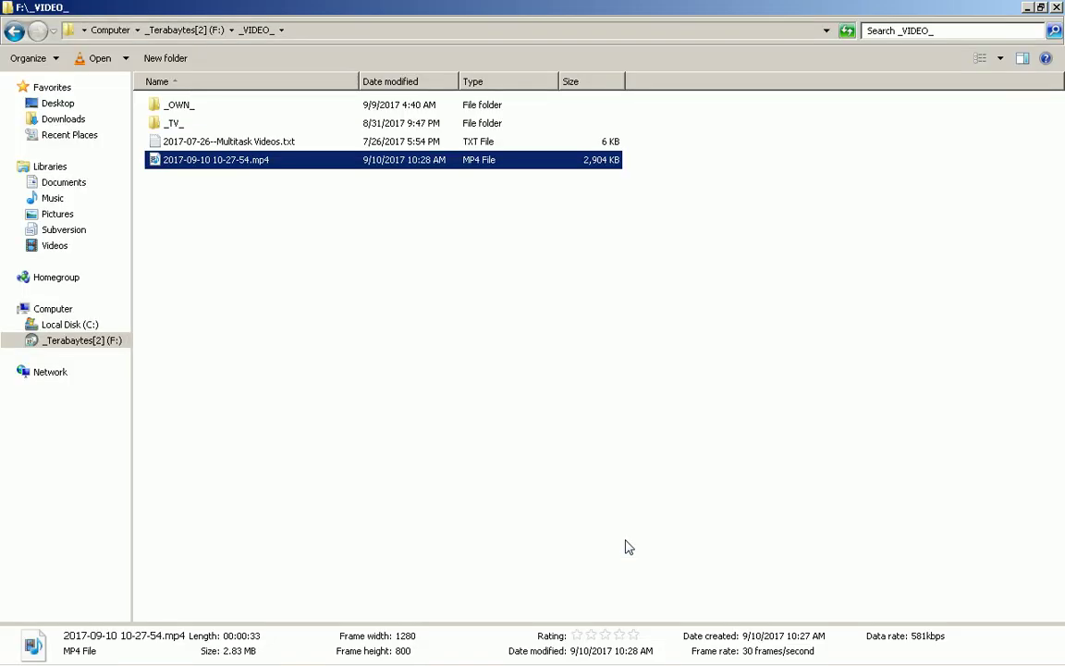
key(alt)
key(Up)
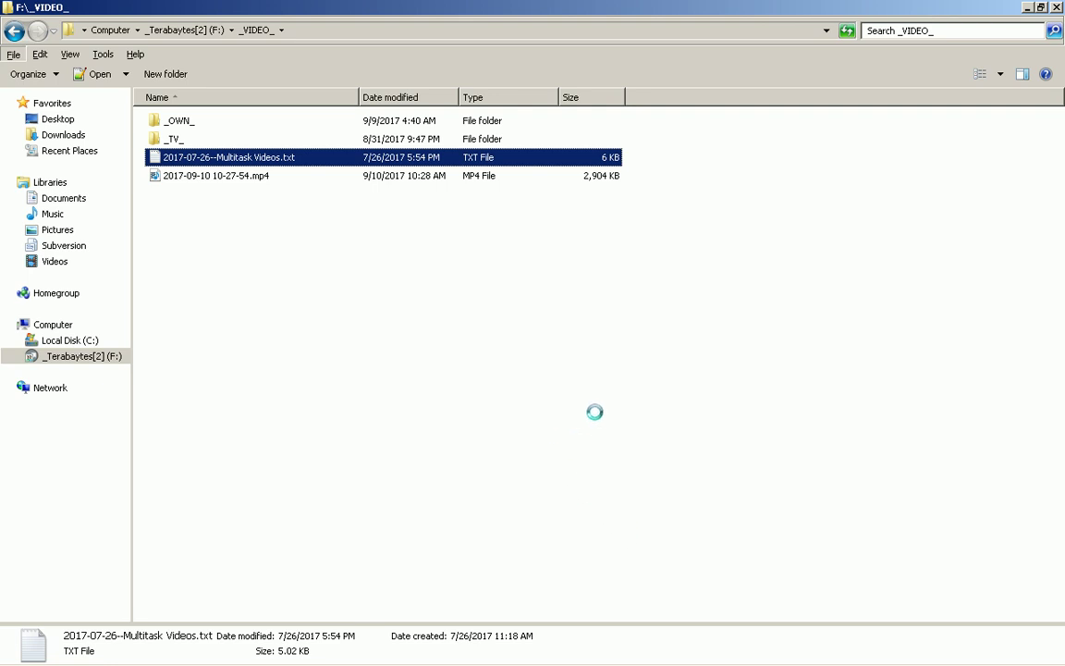
key(alt+f)
click(744, 408)
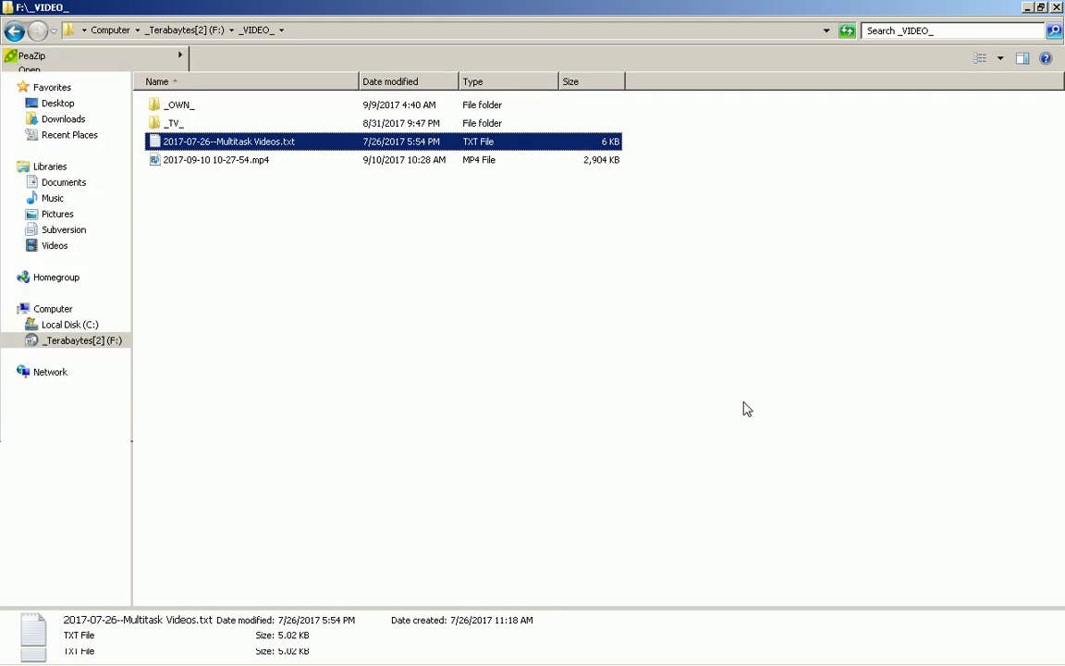
- Switch to OBS and disable its preview
click(748, 409)
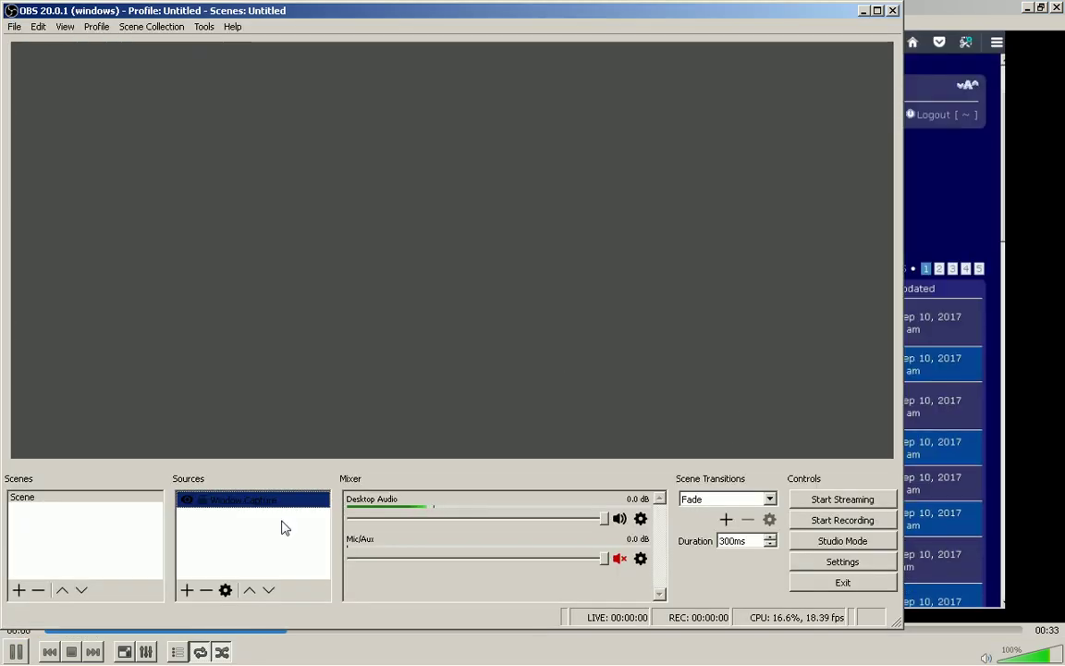
right_click(314, 380)
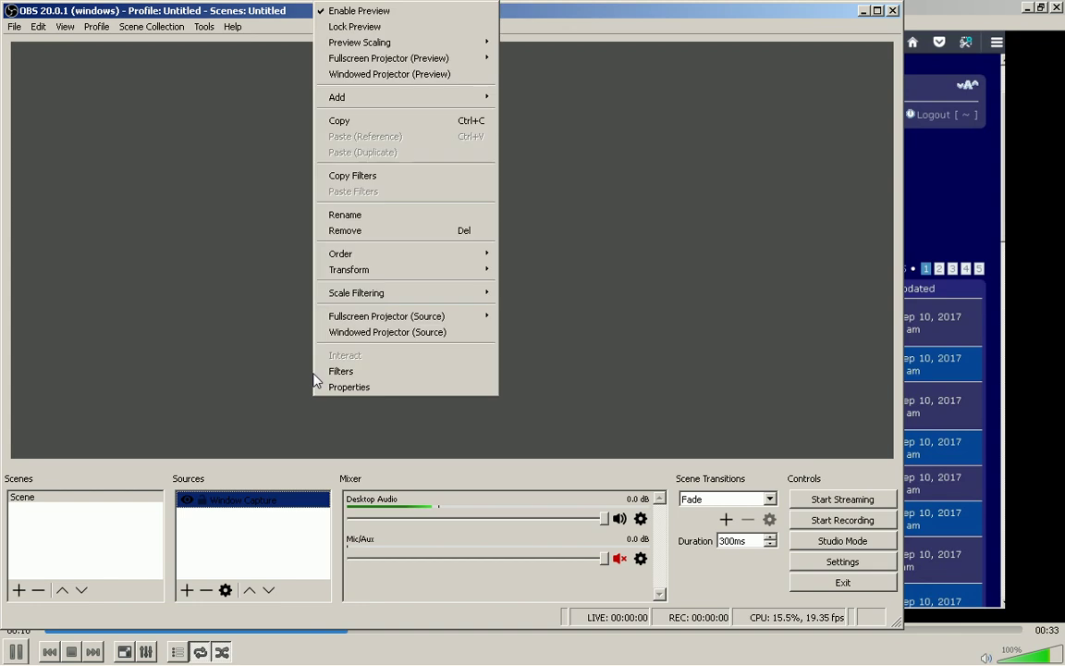
click(350, 16)
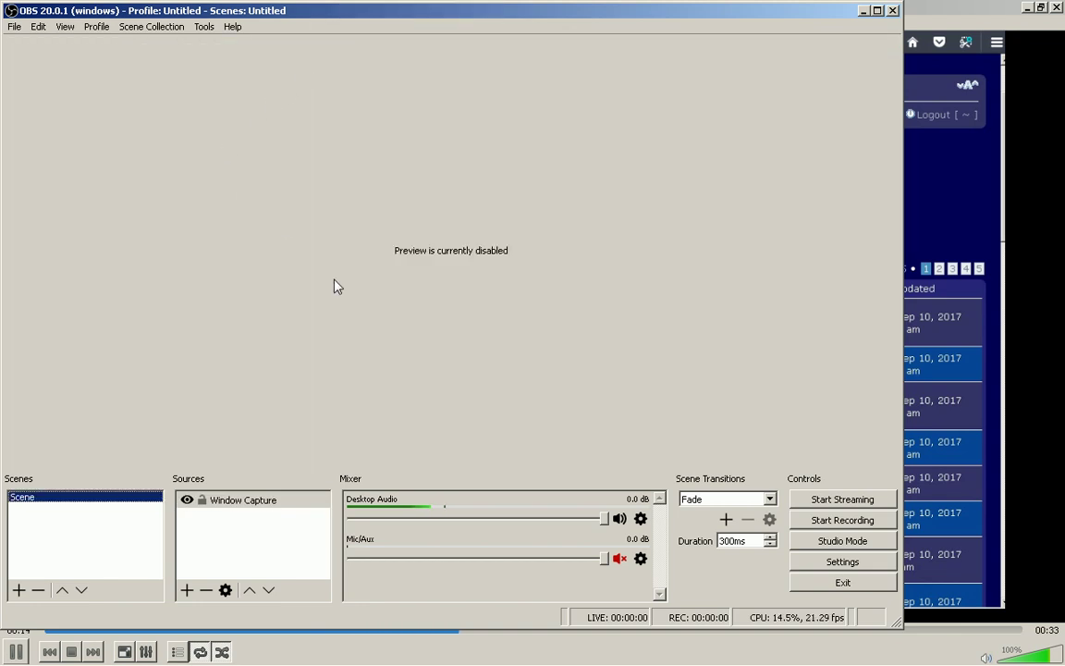
- Set the Window Capture source to [notepad++.exe]: *new 1 - Notepad++, with match priority "Match title, otherwise find window of same type"
right_click(265, 501)
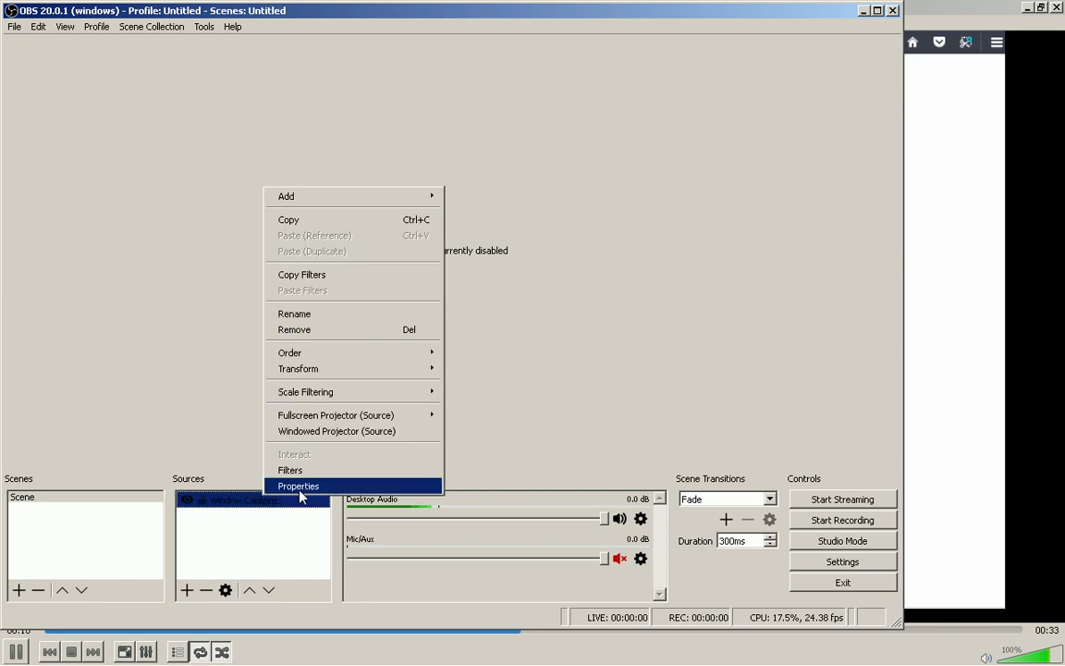
click(300, 491)
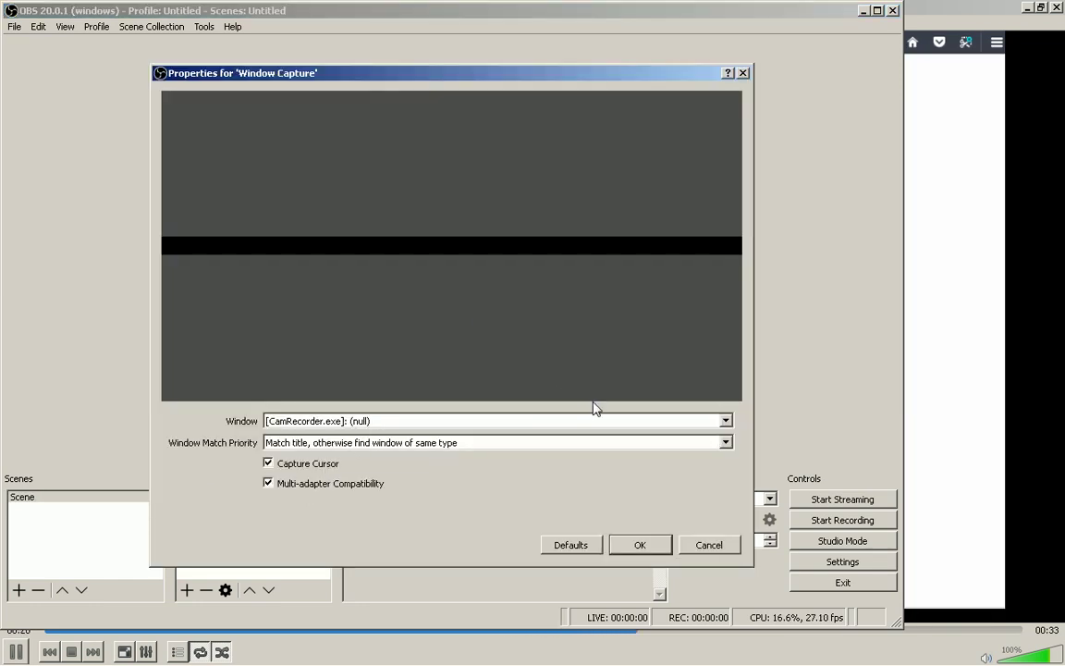
click(609, 422)
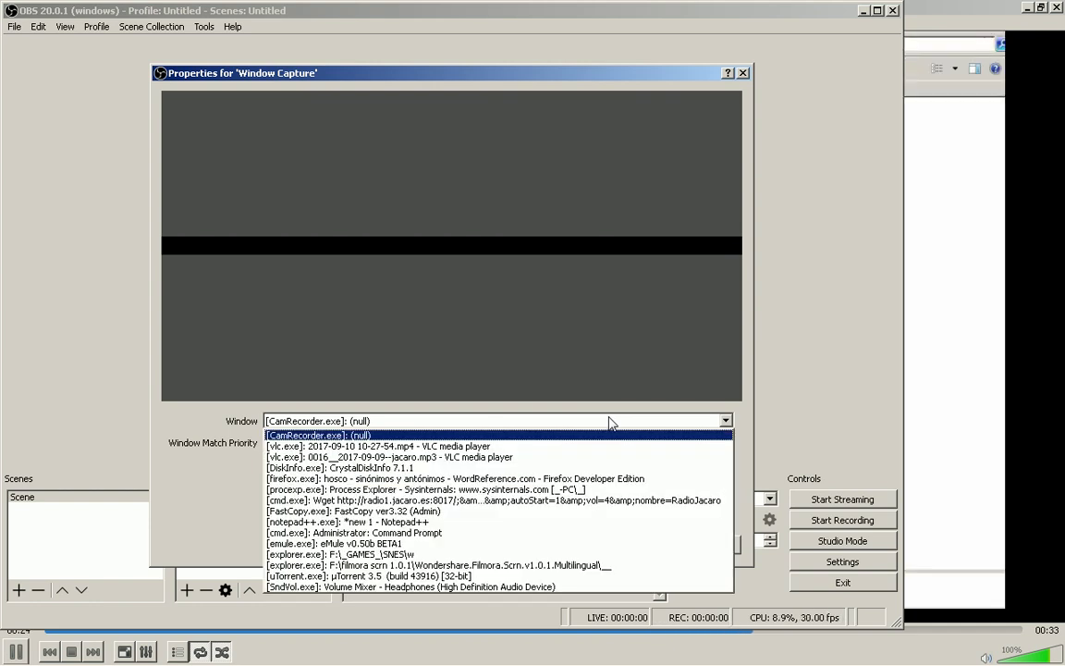
key(Down)
key(Down)
key(Down)
key(Down)
key(Down)
key(Down)
key(Down)
key(Down)
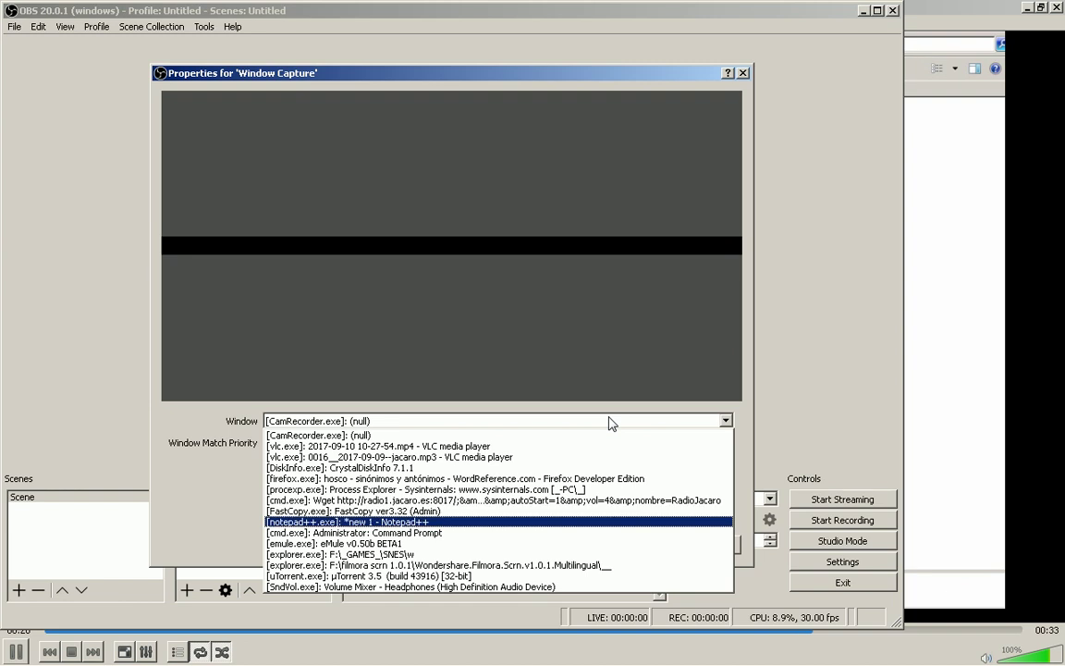
key(Return)
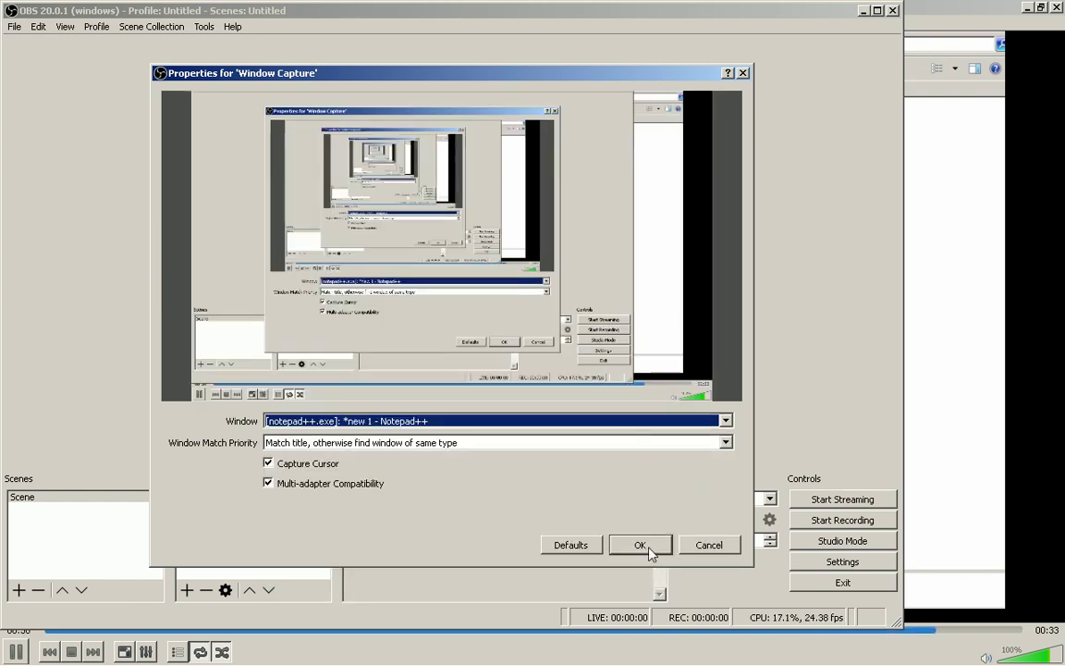
click(726, 443)
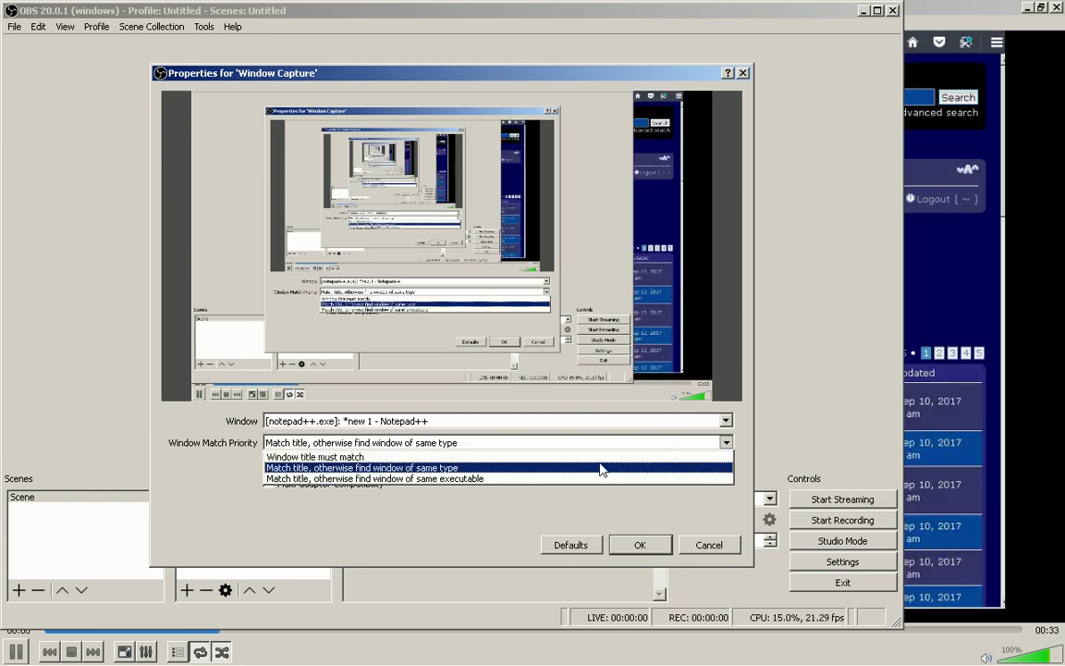
click(457, 469)
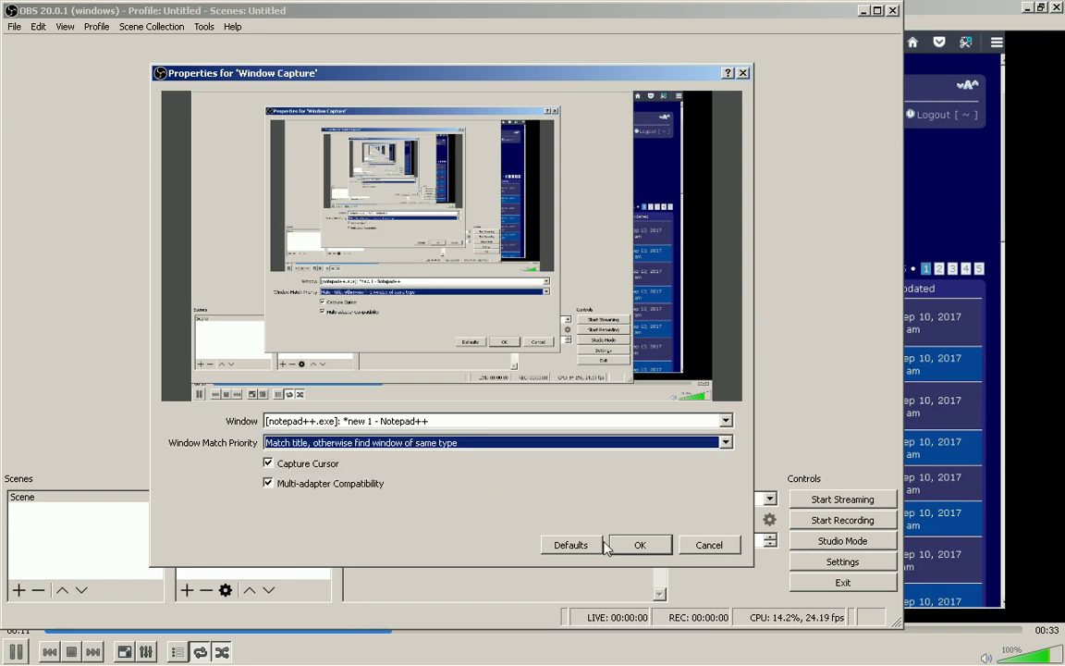
click(639, 544)
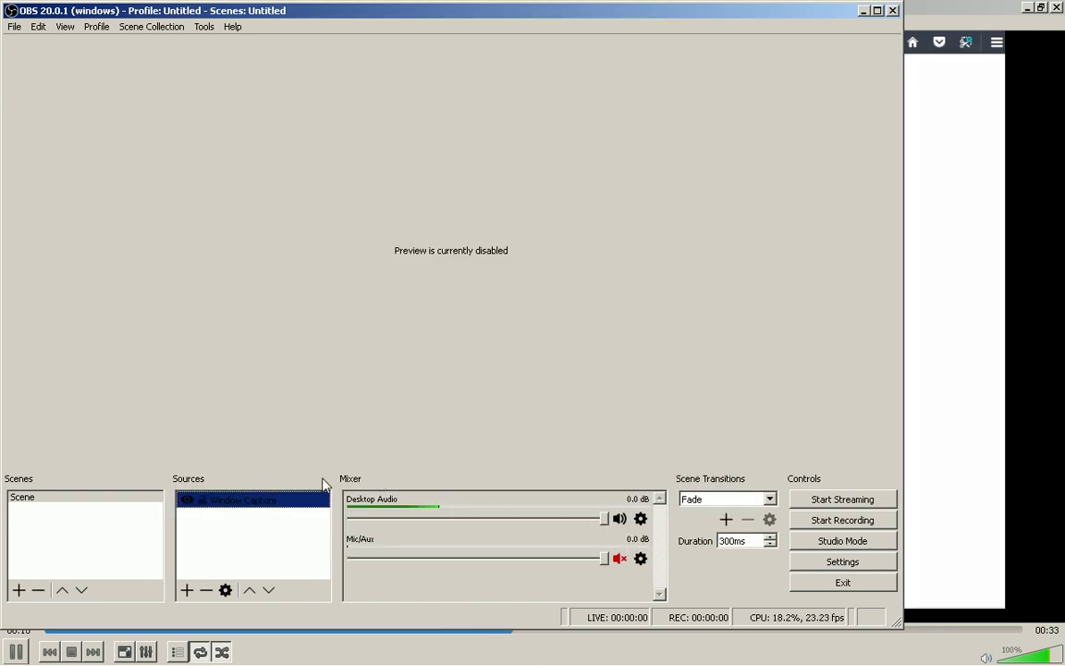
- Recheck the Window Capture source's properties and accept them
right_click(248, 504)
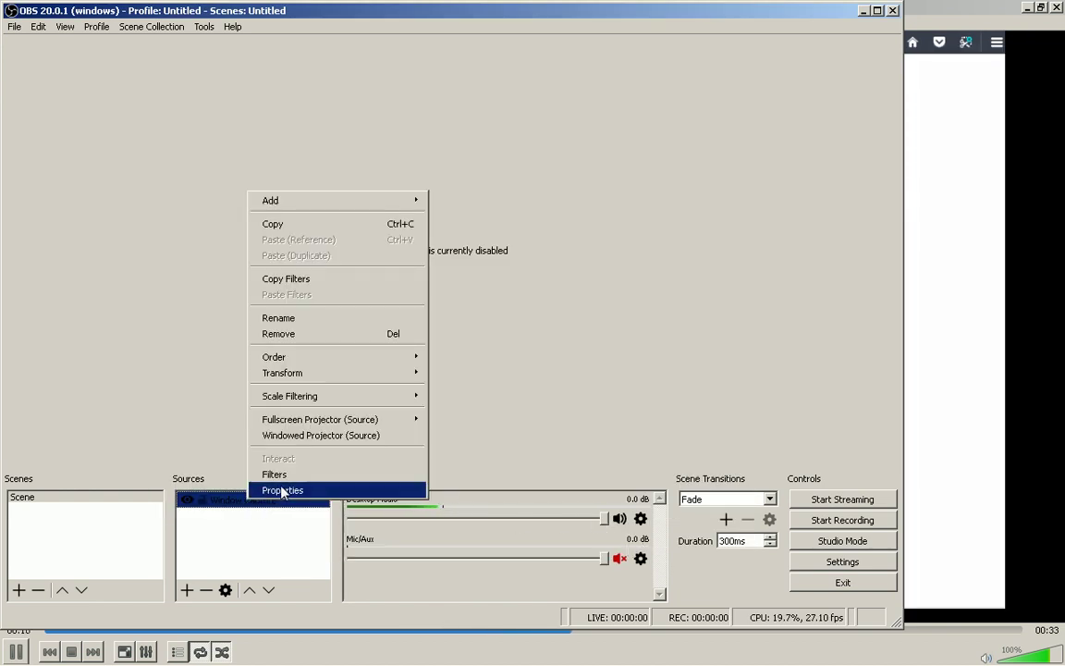
click(282, 491)
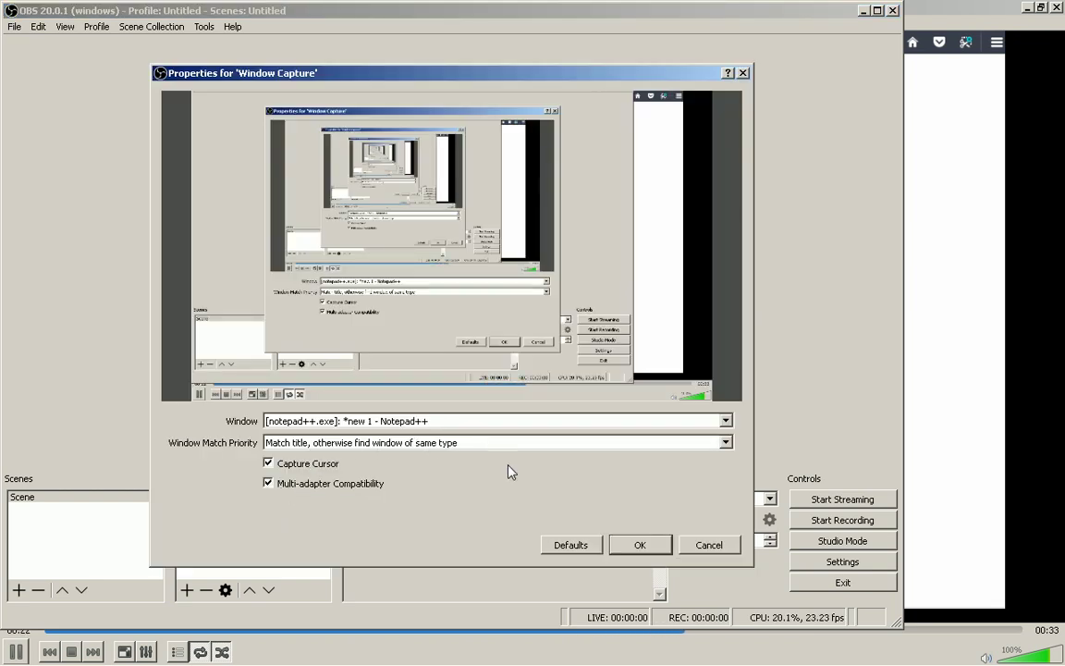
click(625, 545)
- Close the test video playback, return to OBS and try to make a new recording
key(alt+Tab)
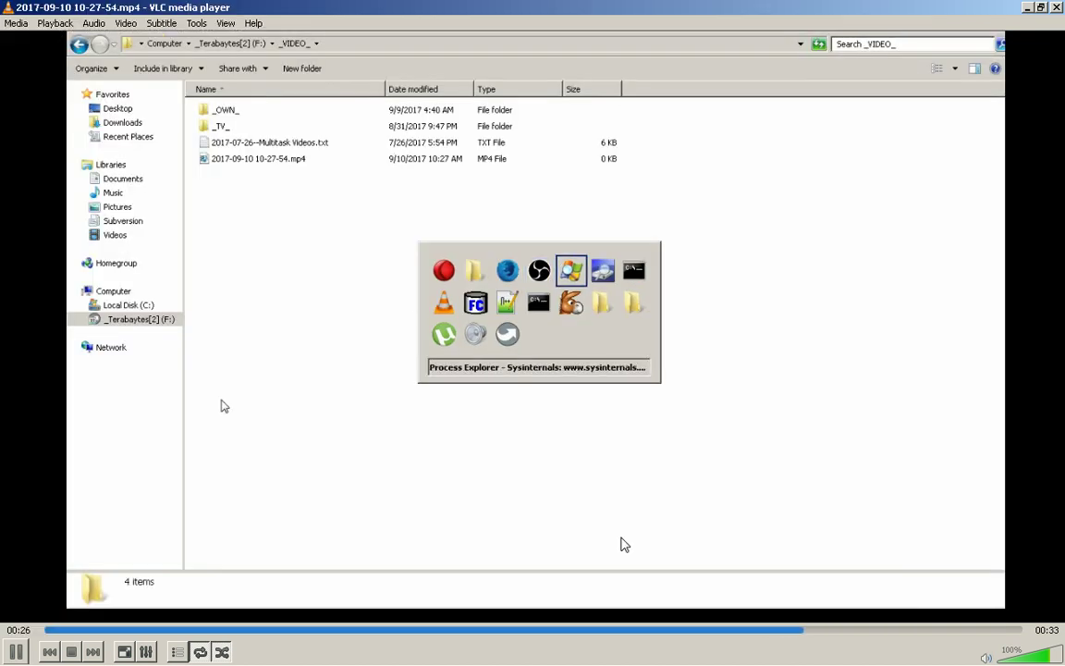
key(alt+Tab)
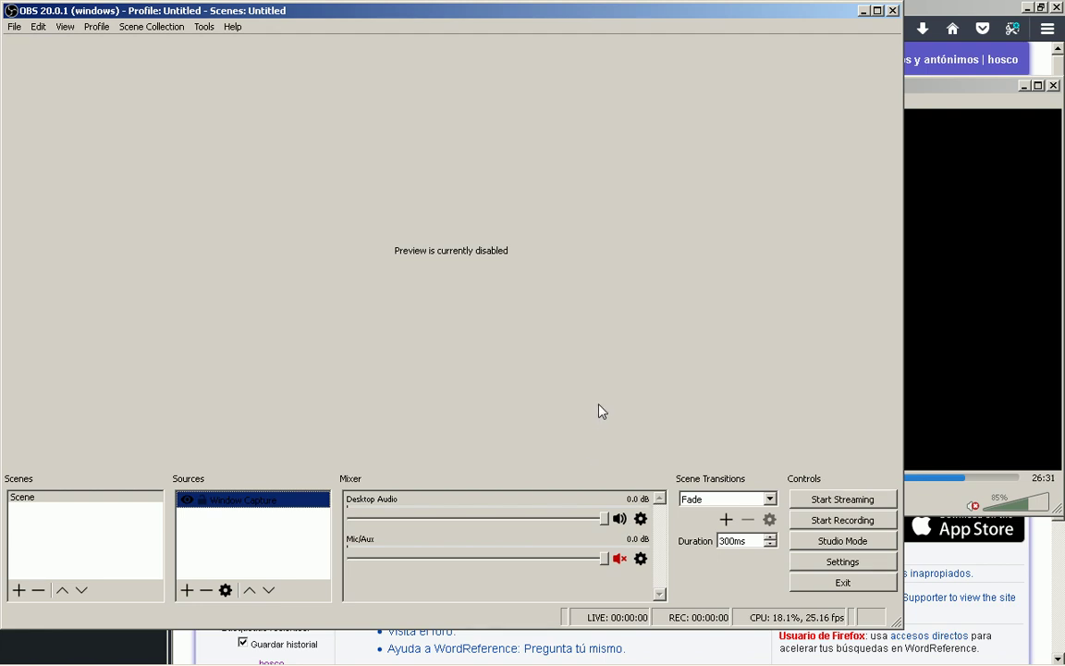
click(972, 410)
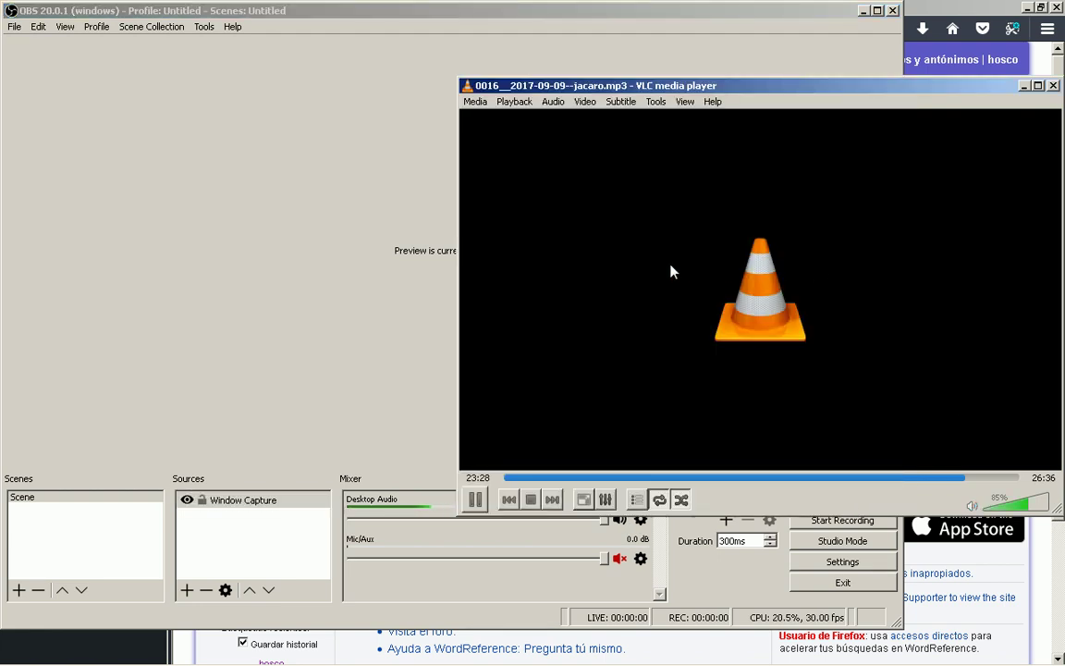
click(419, 169)
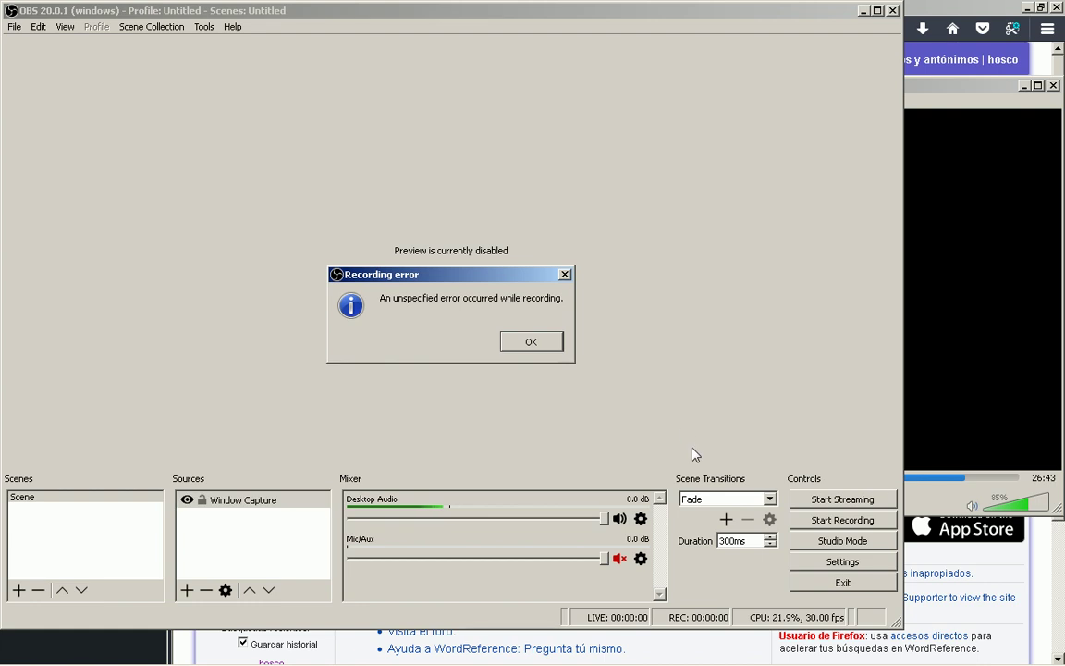
click(544, 341)
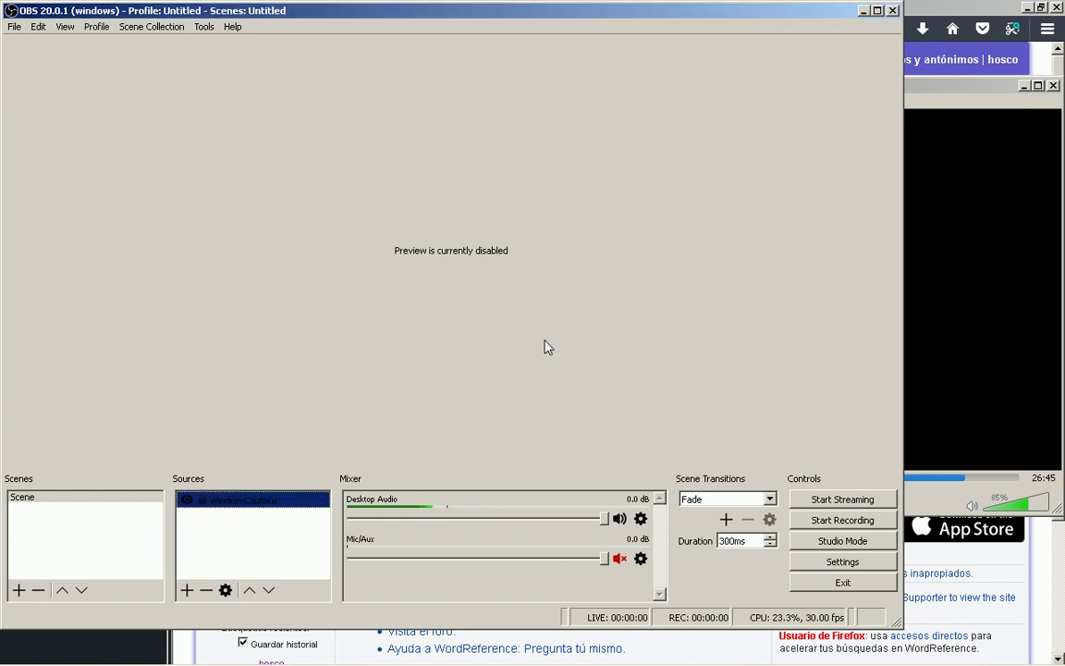
- Exit OBS and check the end of the running process list in Process Explorer
key(alt+f)
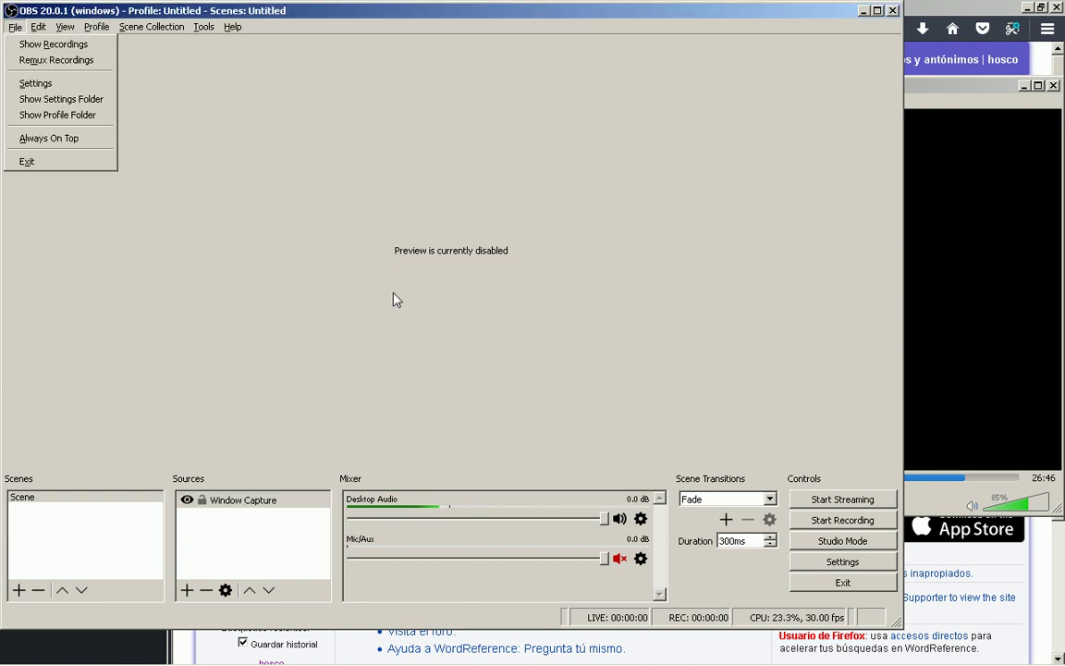
click(46, 166)
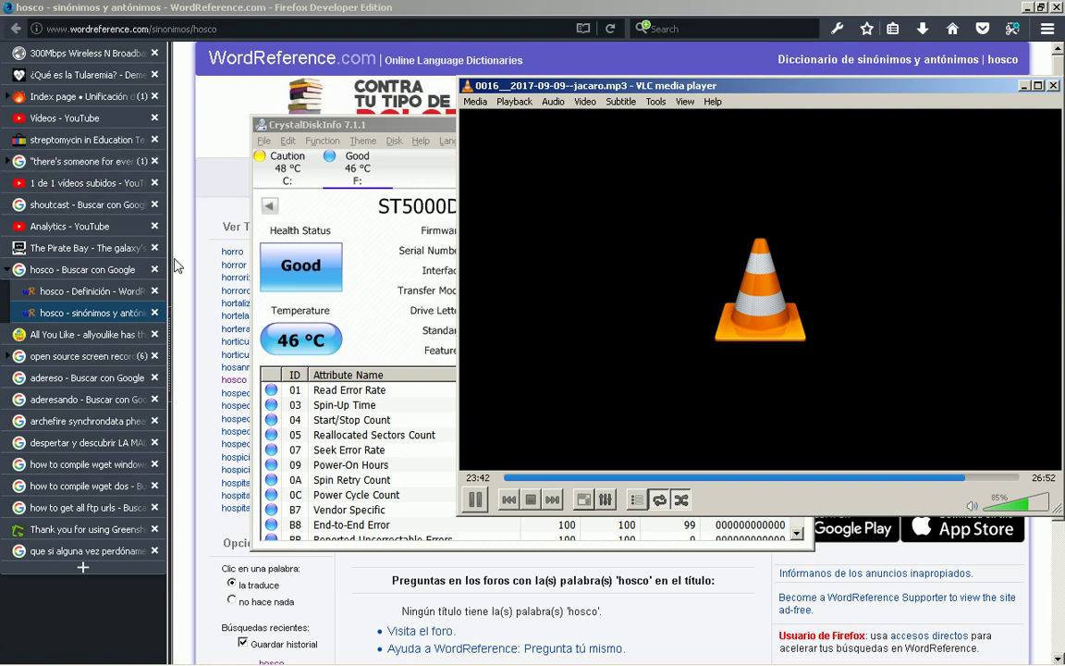
key(alt+Tab)
key(alt+Tab)
key(alt+Tab)
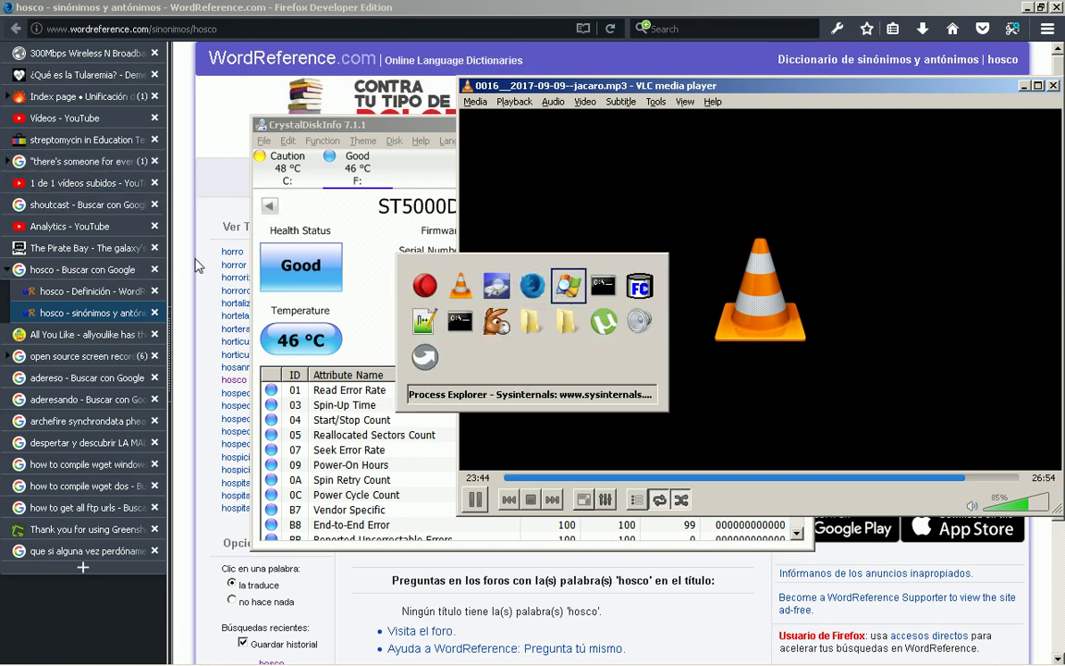
key(End)
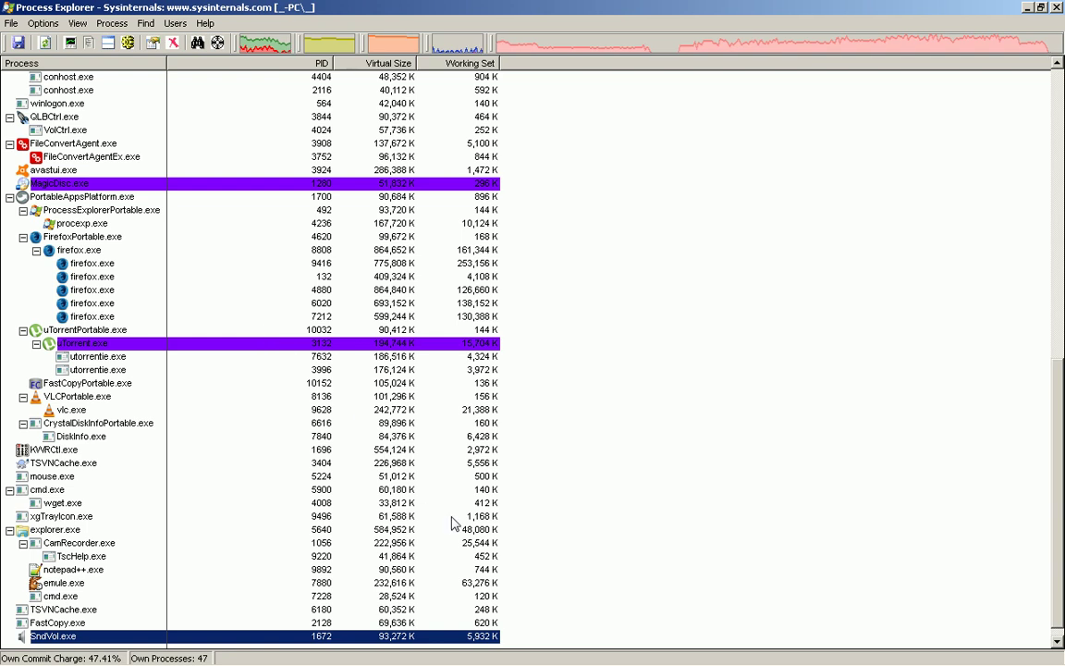
mouse_move(668, 663)
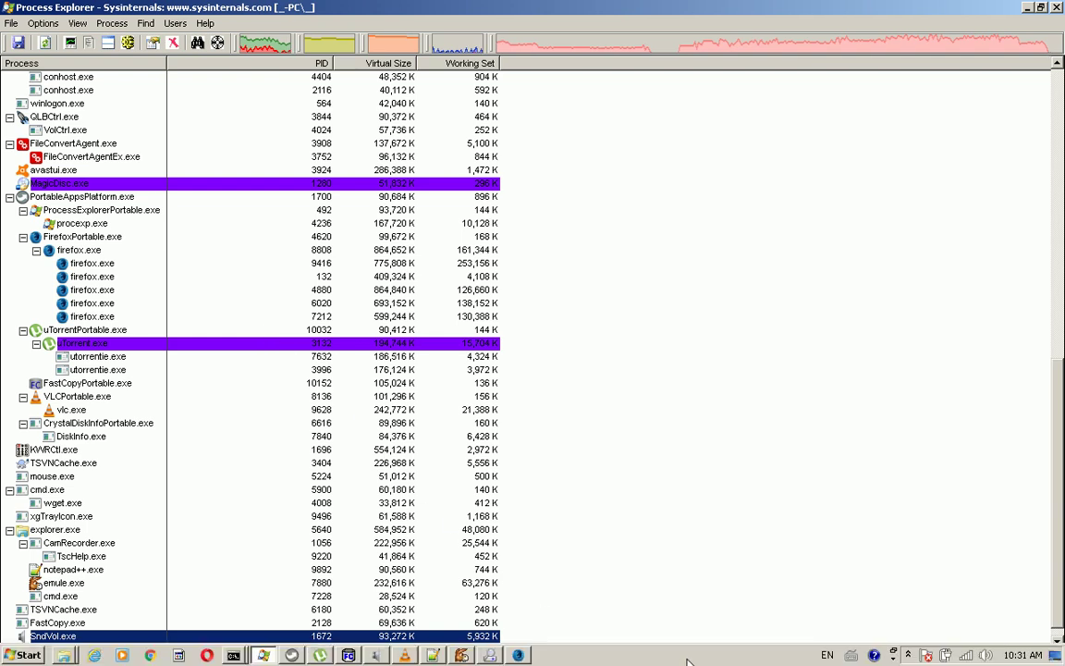
- Check the hidden notification icons, relaunch OBS Studio (32bit) and start a new test recording
click(909, 657)
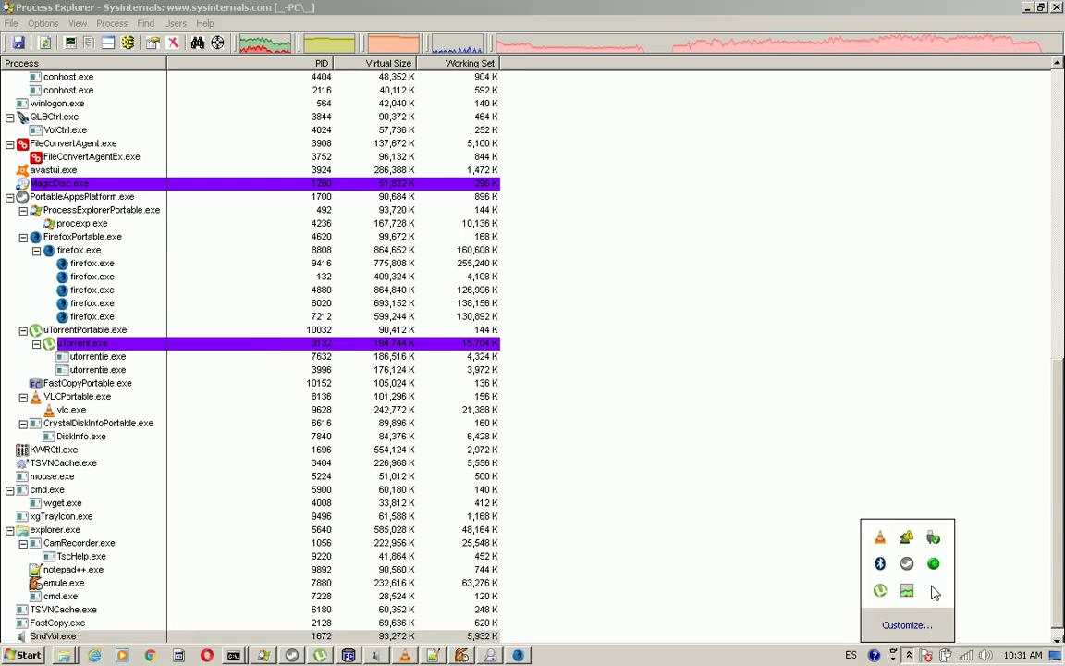
click(715, 558)
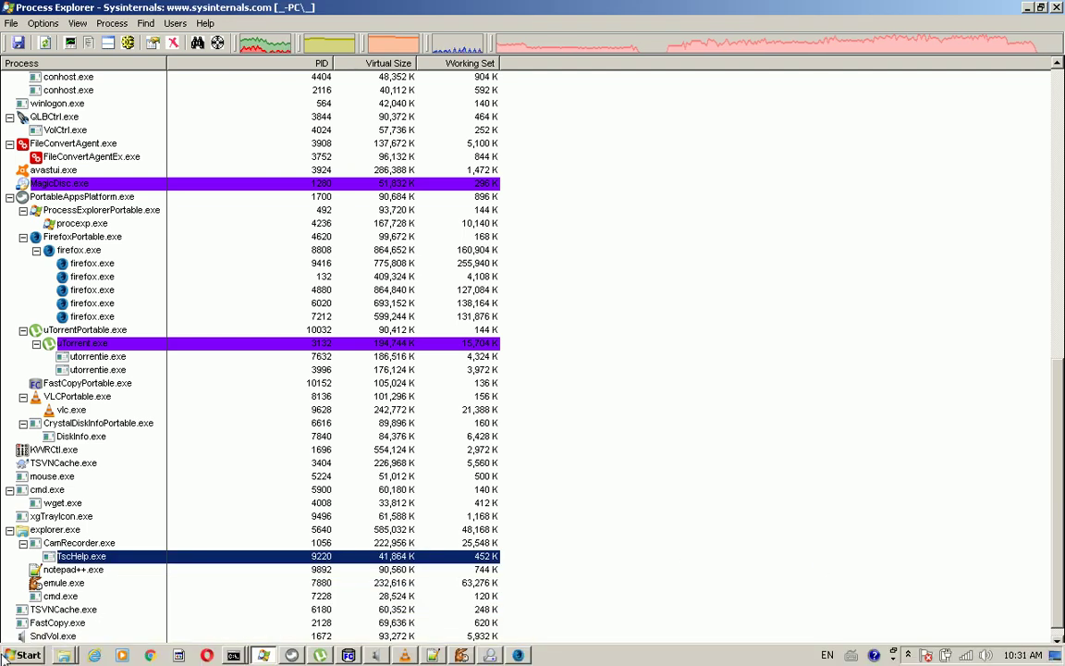
click(23, 653)
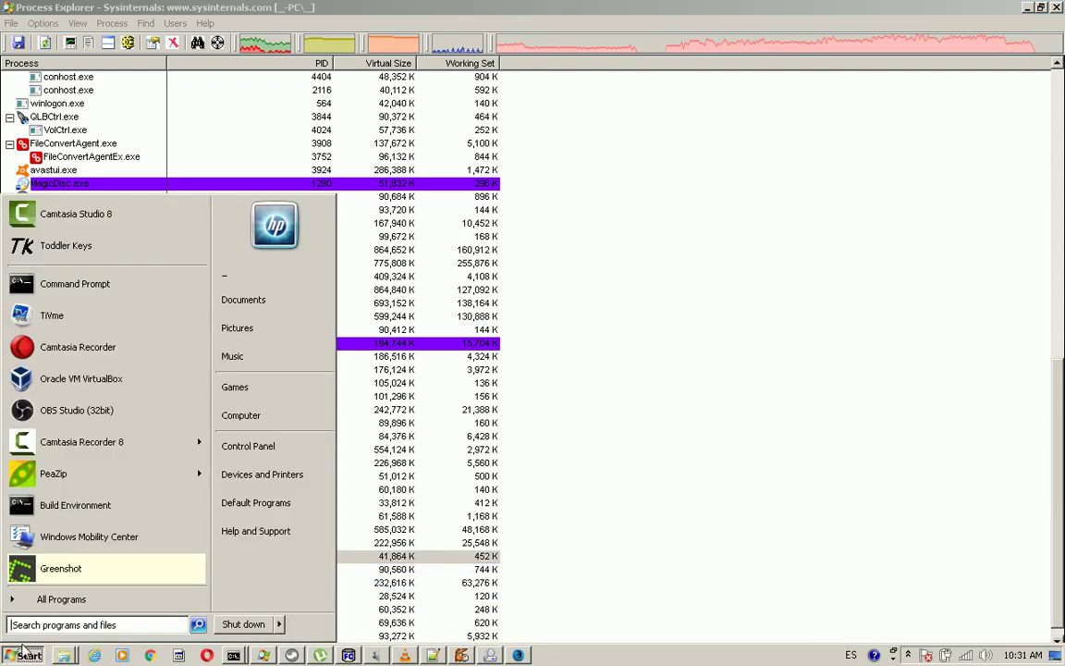
click(86, 413)
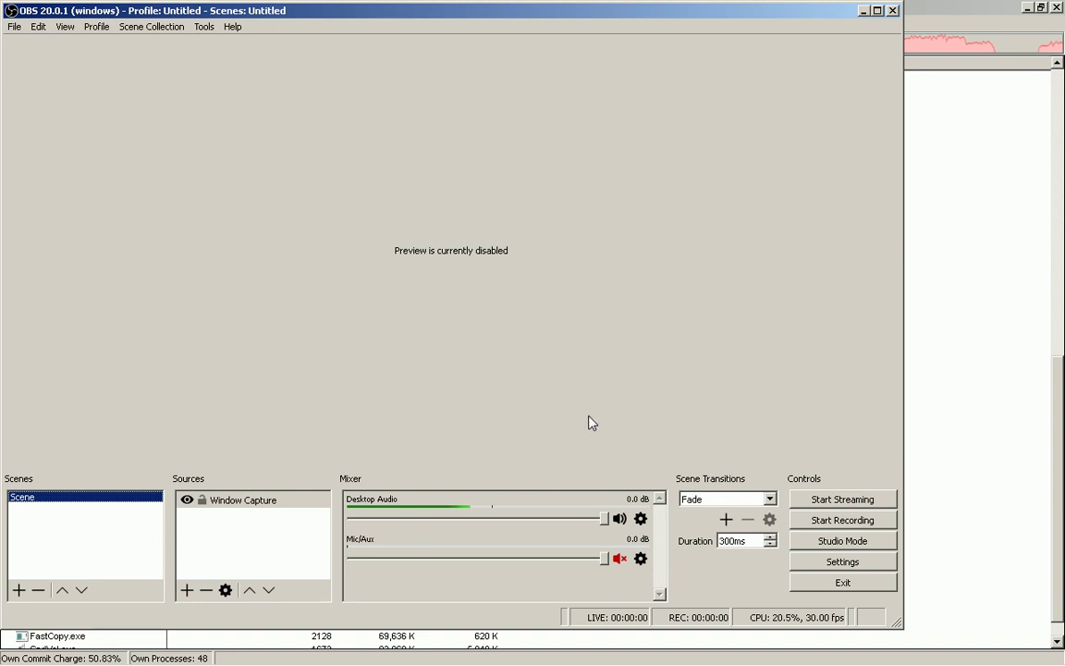
key(F9)
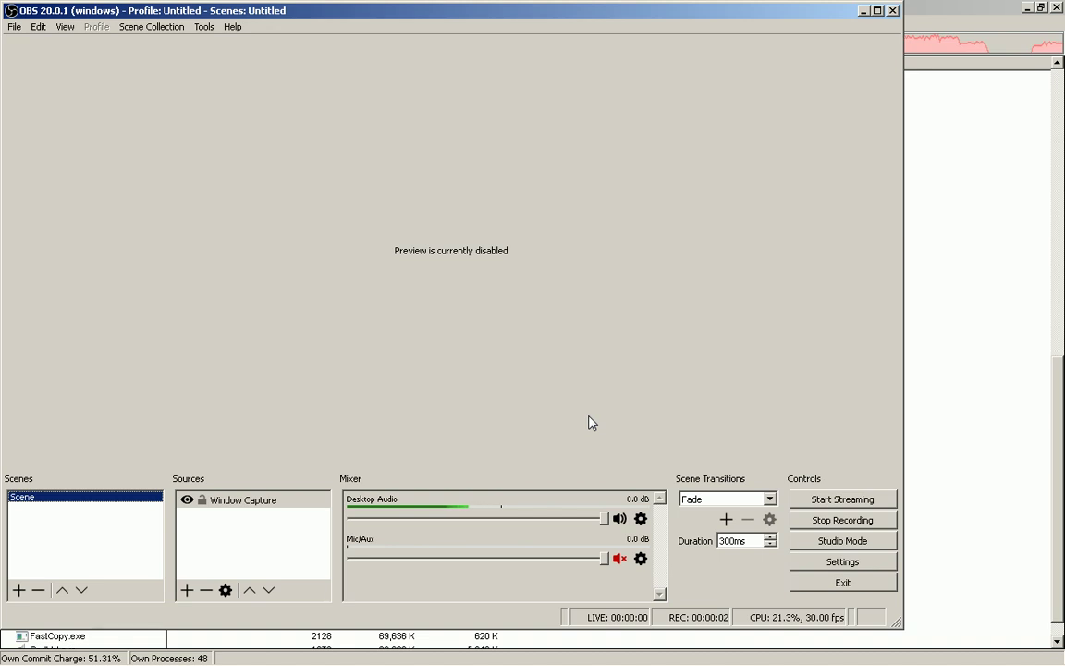
- Switch to Firefox and bring up the eBay search results for streptomycin in Education Textbooks while recording
key(alt+Tab)
key(alt+Tab)
key(alt+Tab)
key(alt+Tab)
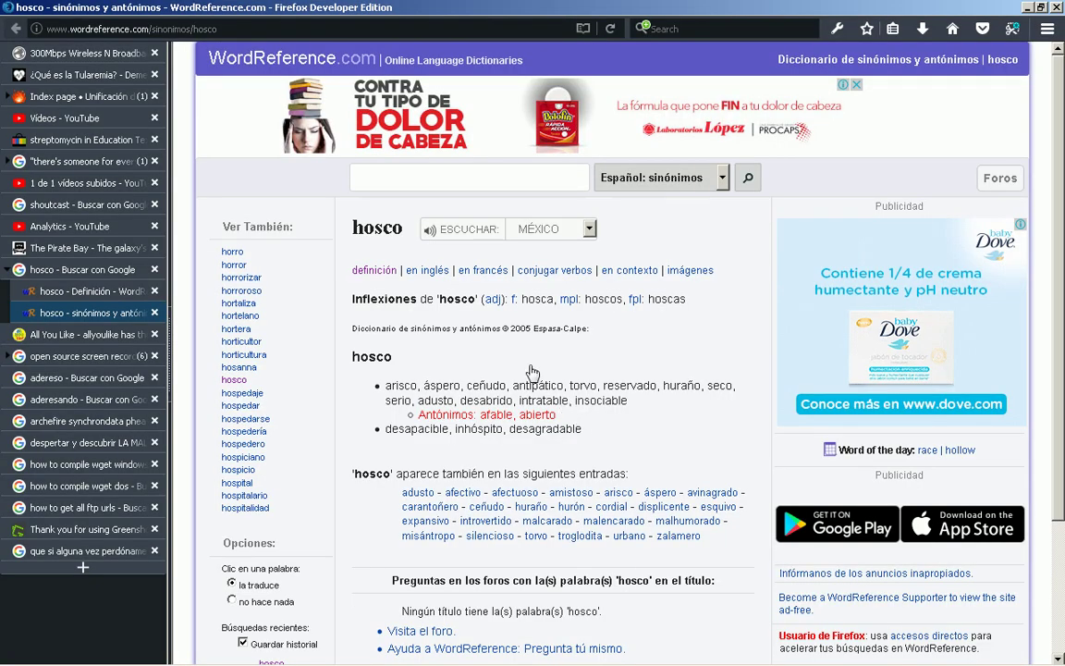
click(89, 140)
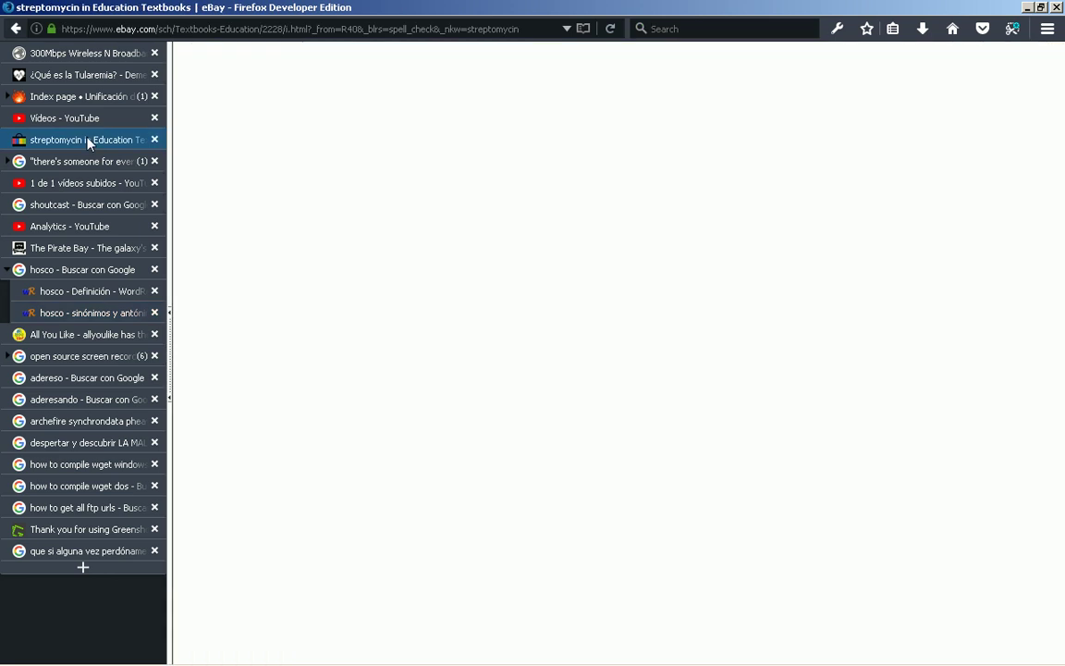
key(super+r)
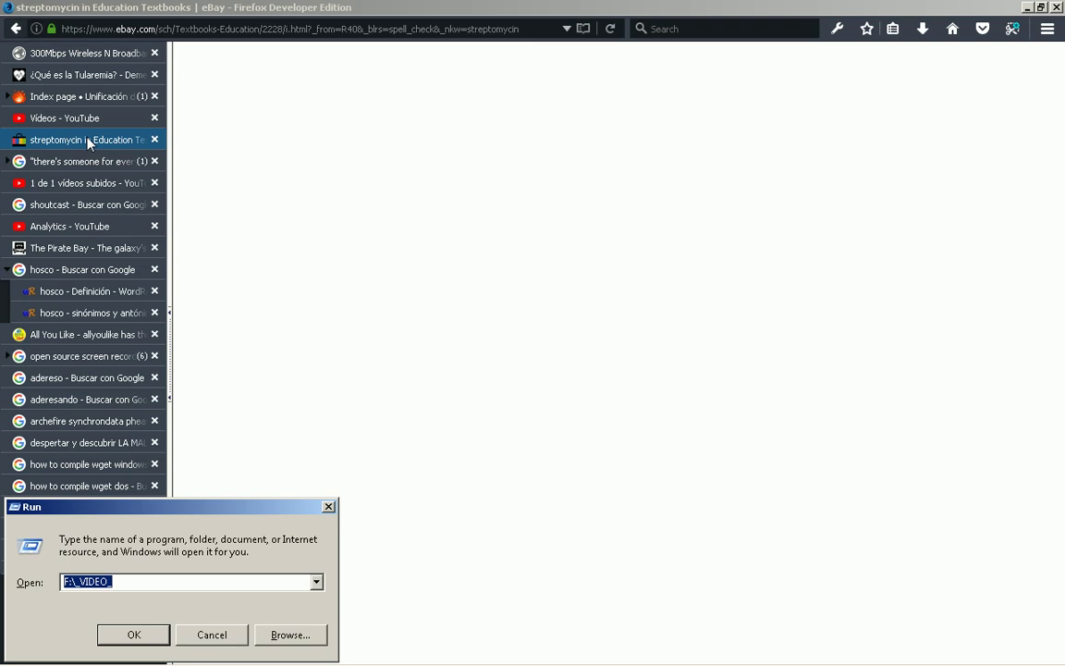
key(Escape)
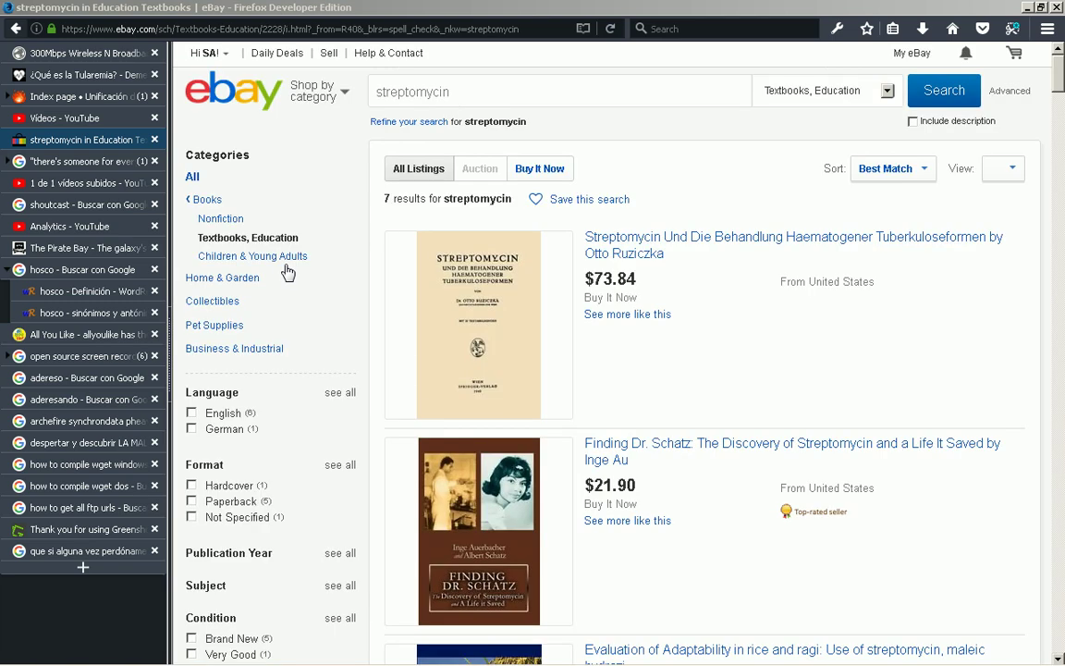
- Open the F:\_VIDEO_ folder in Windows Explorer, return to OBS and stop the recording
key(super+e)
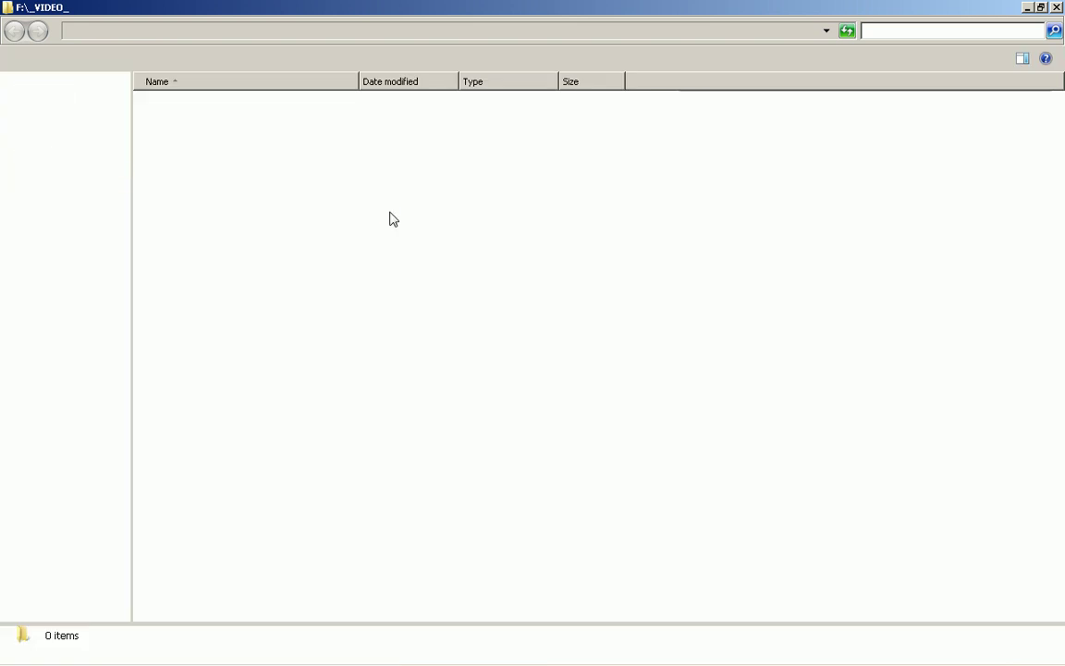
key(alt+Tab)
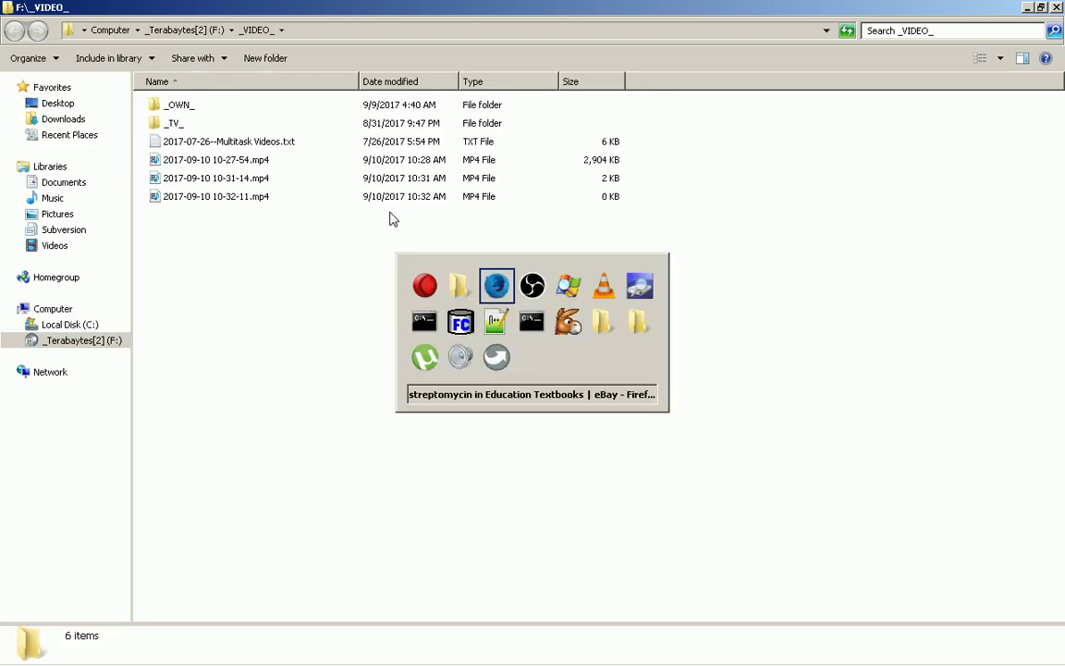
key(alt+Tab)
key(alt+Tab)
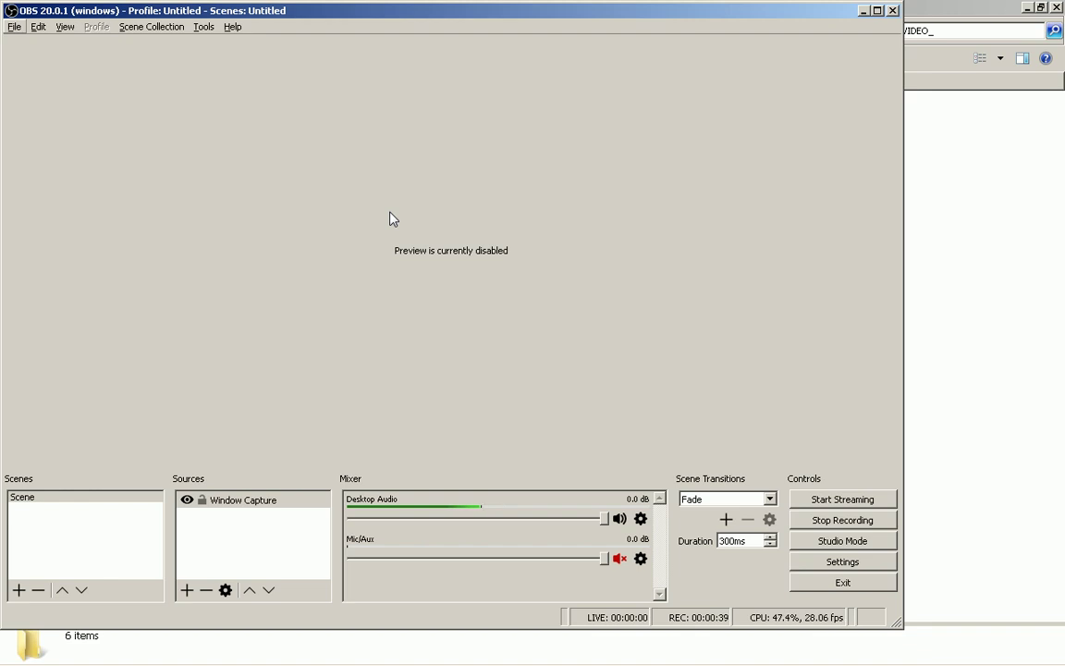
key(super+r)
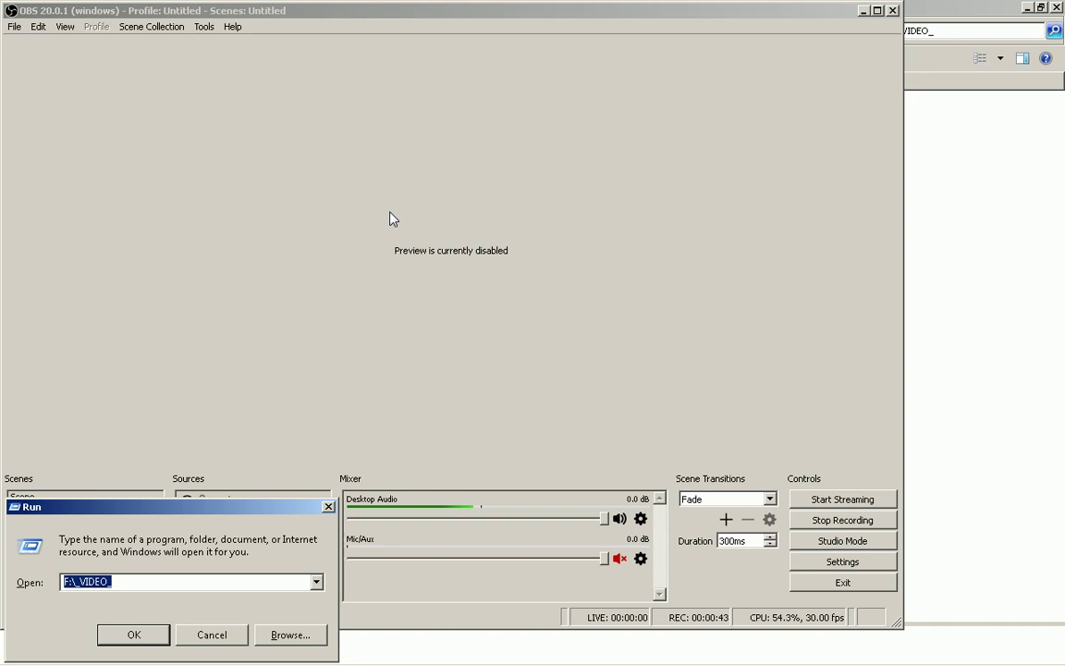
key(F10)
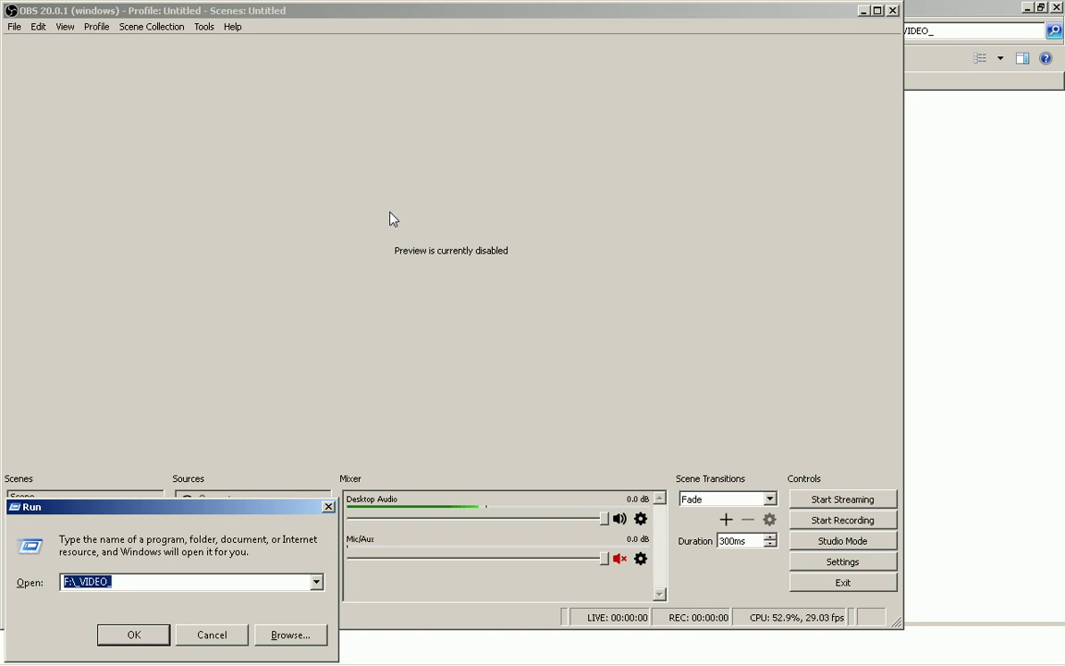
key(Escape)
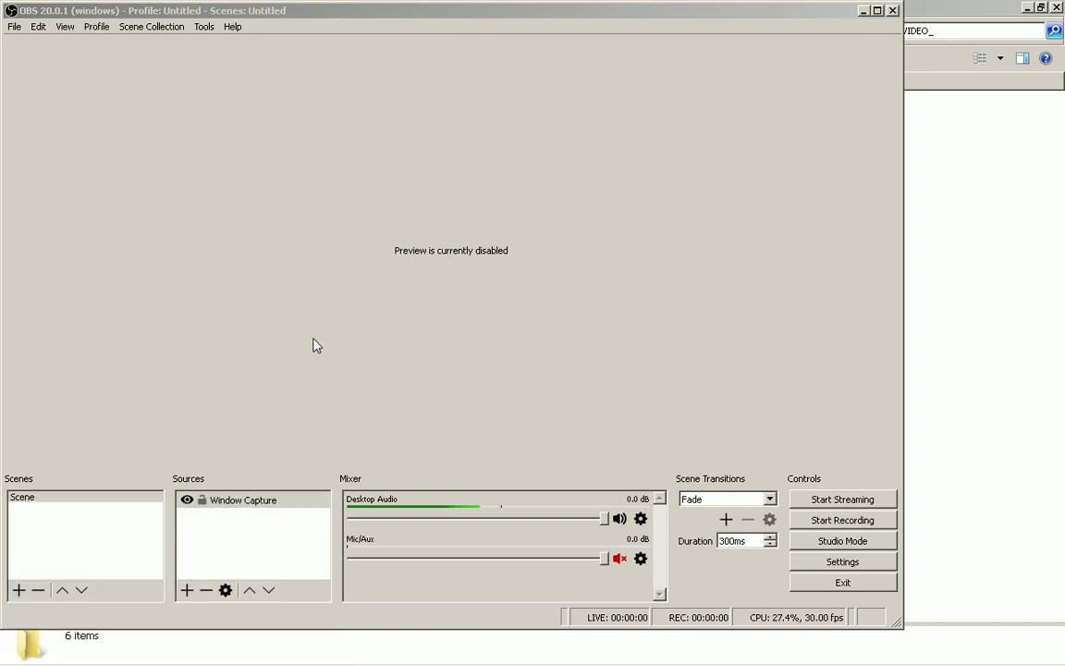
key(alt+Tab)
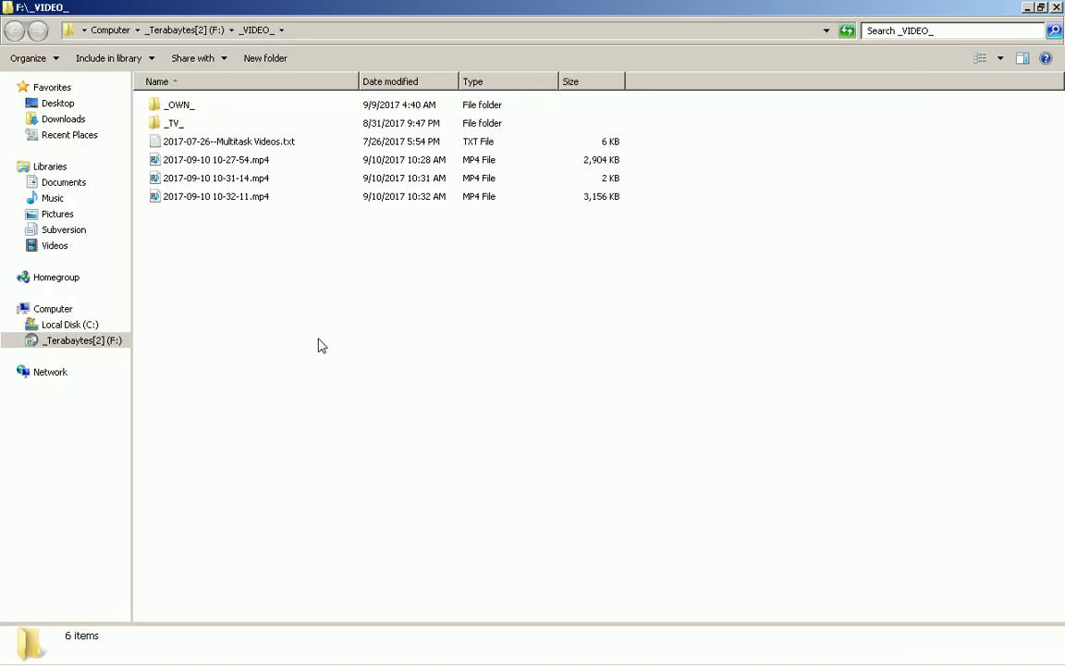
key(alt+Tab)
key(Escape)
key(End)
key(alt+Tab)
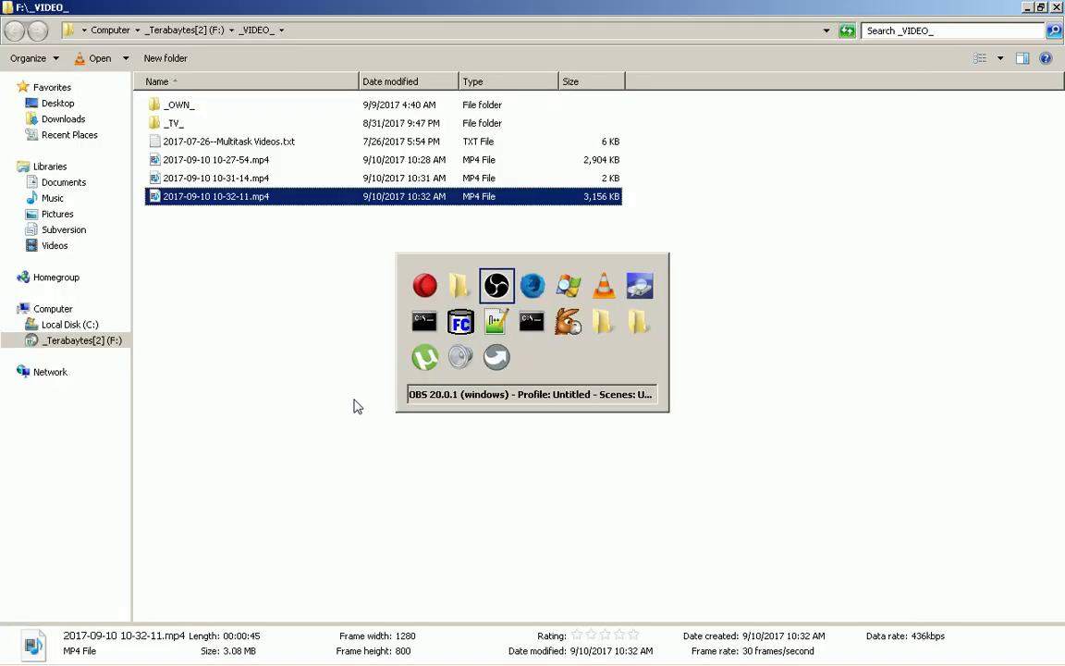
key(Escape)
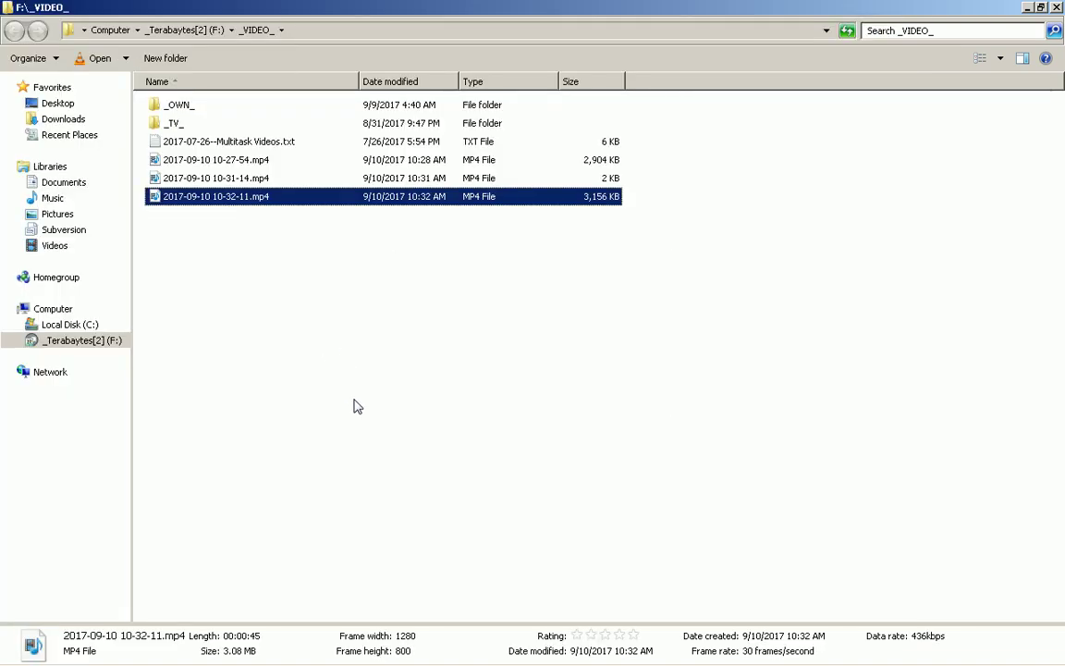
key(Return)
key(alt+Tab)
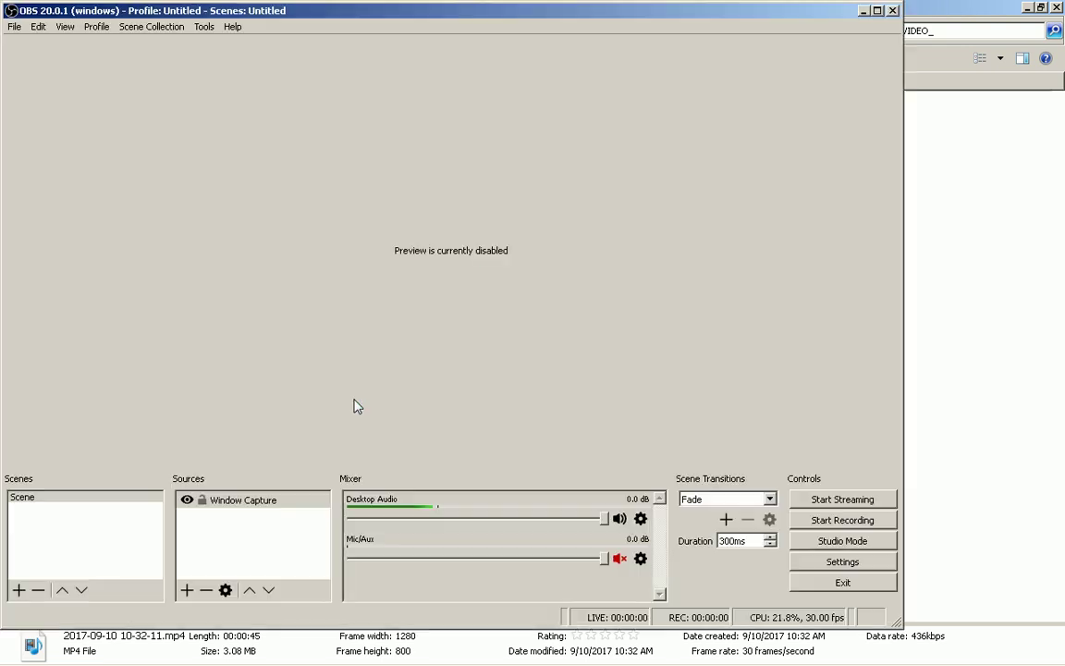